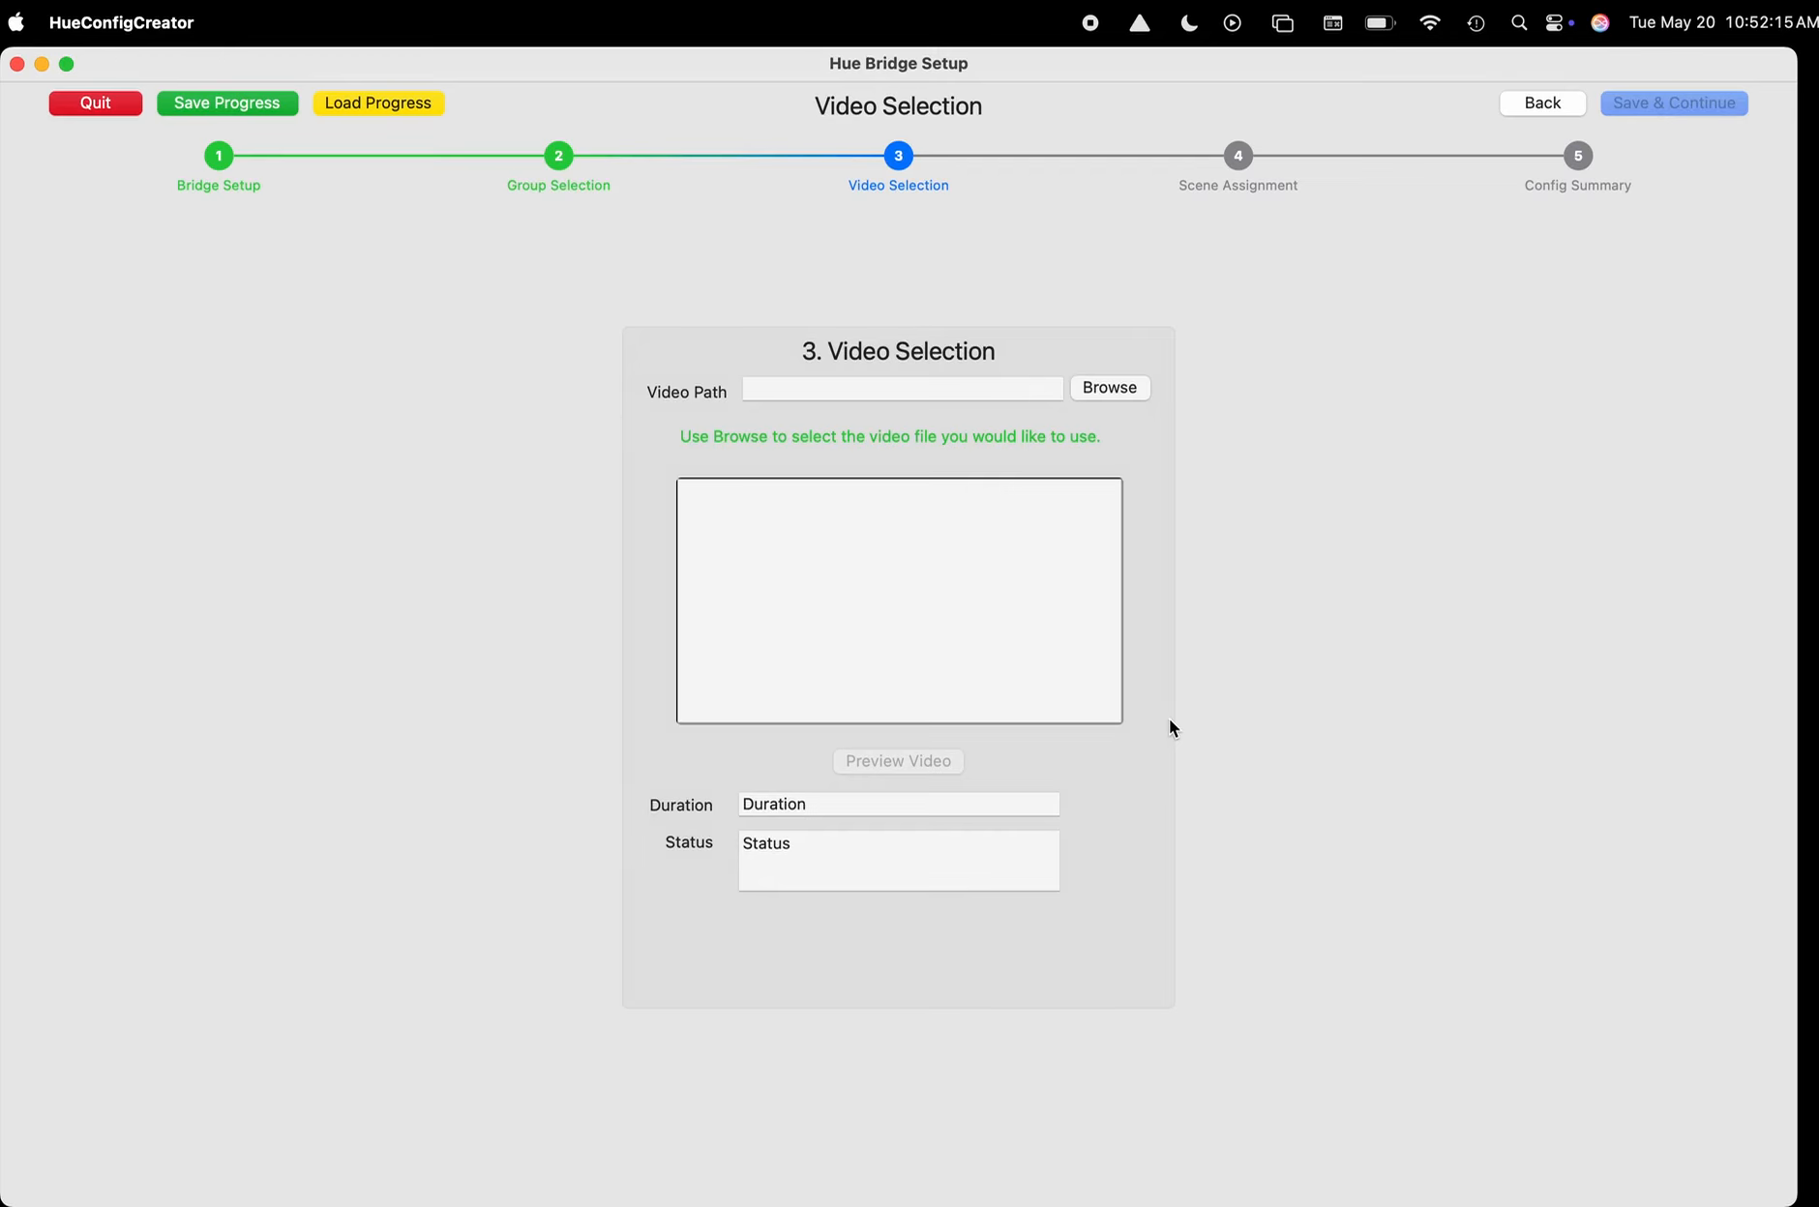
Load VOLCANO_LOOP.mp4 from the StolenIdolLightController folder as the video and continue to scene assignment.
left_click(1120, 391)
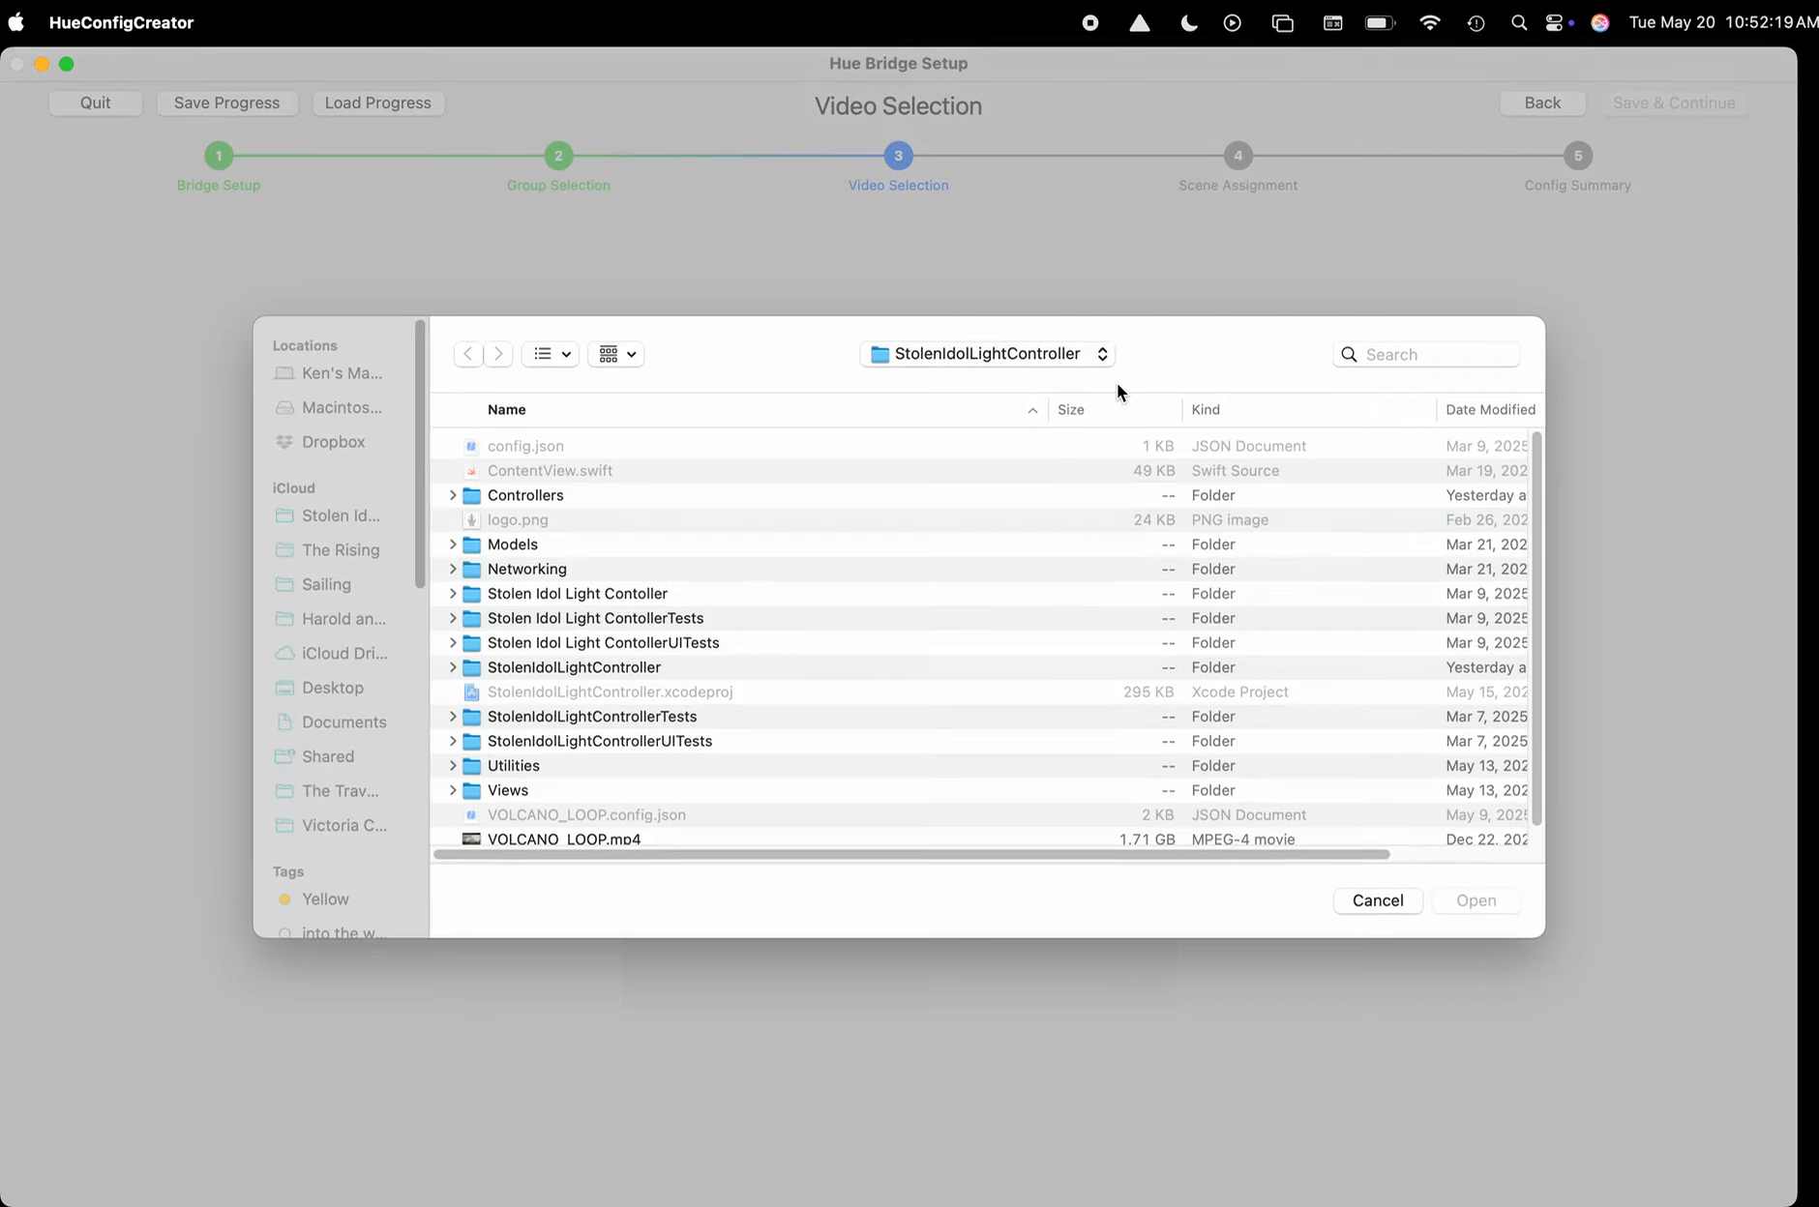
scroll(812, 610, "down", 2)
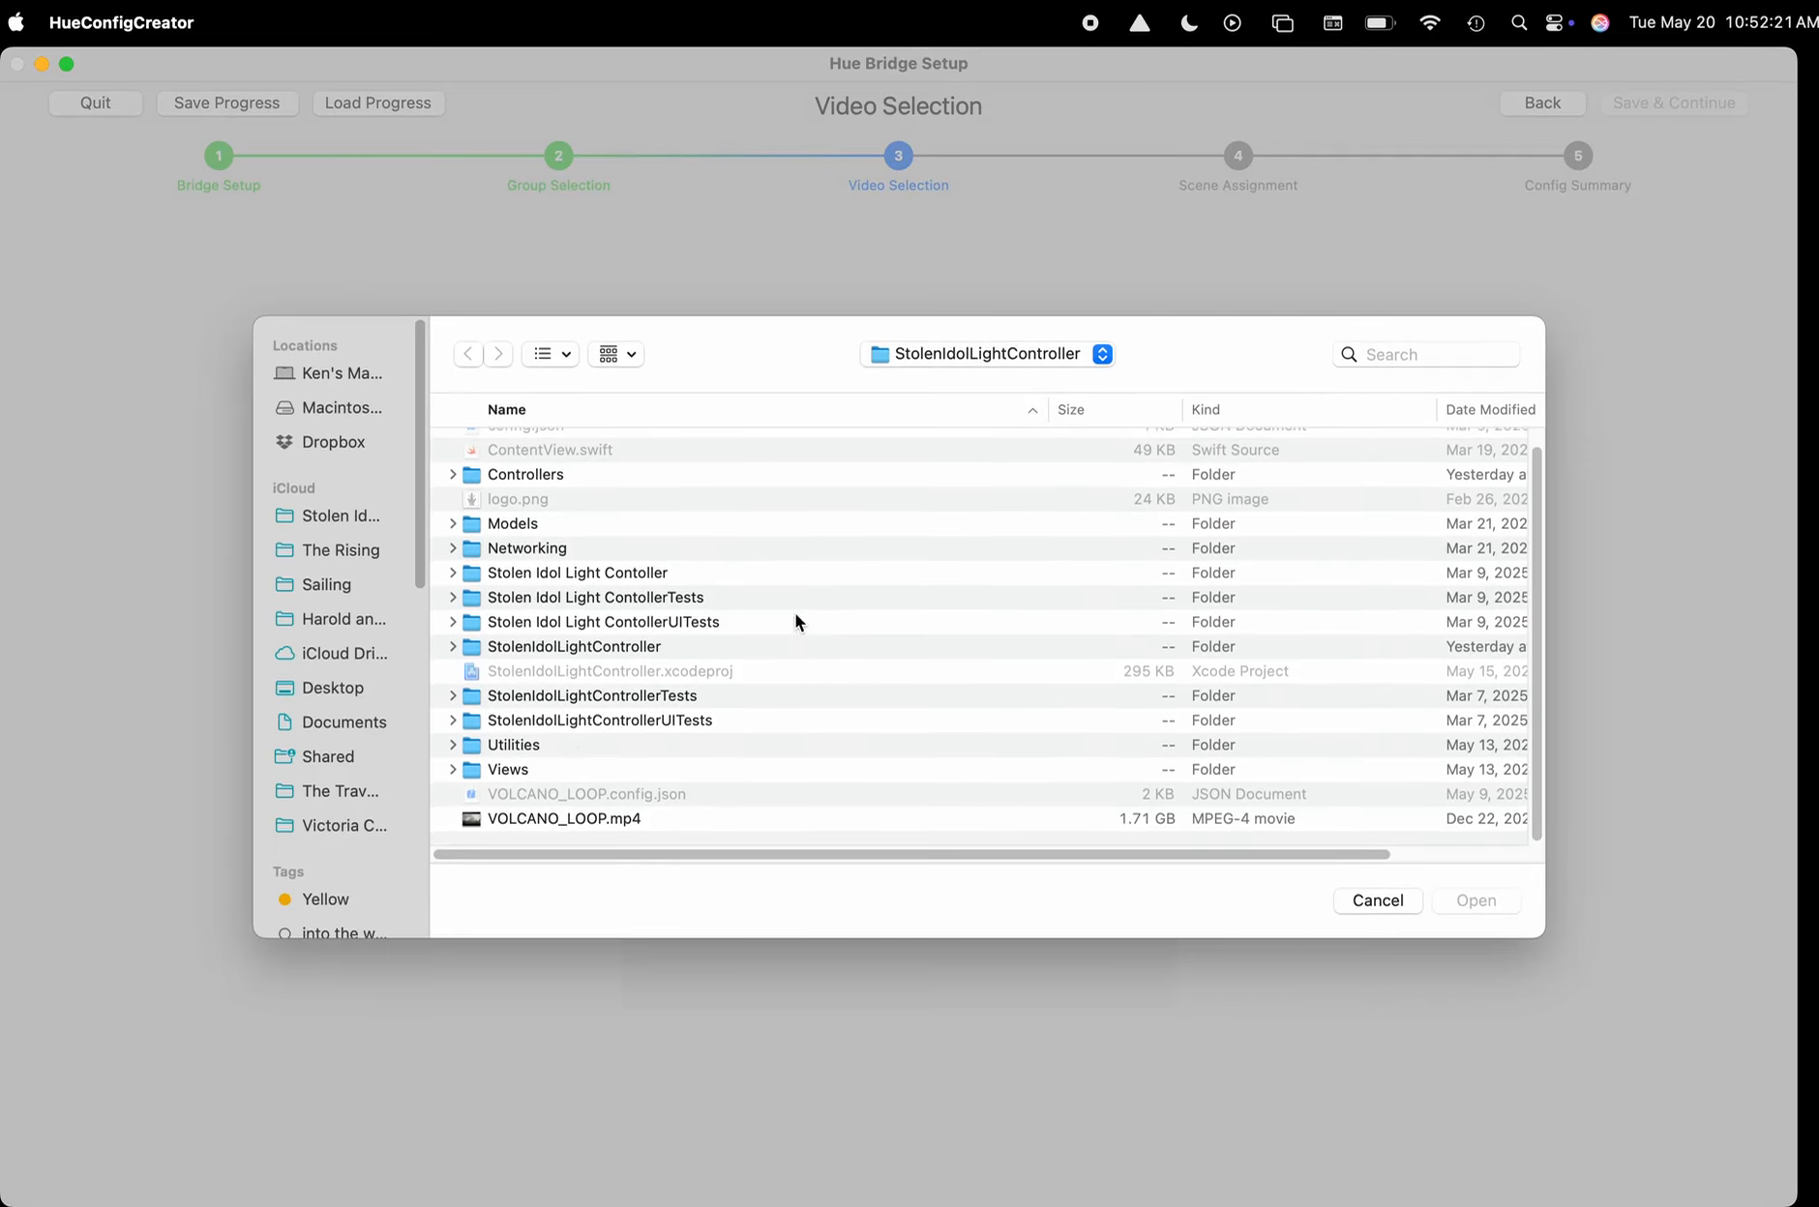
left_click(448, 821)
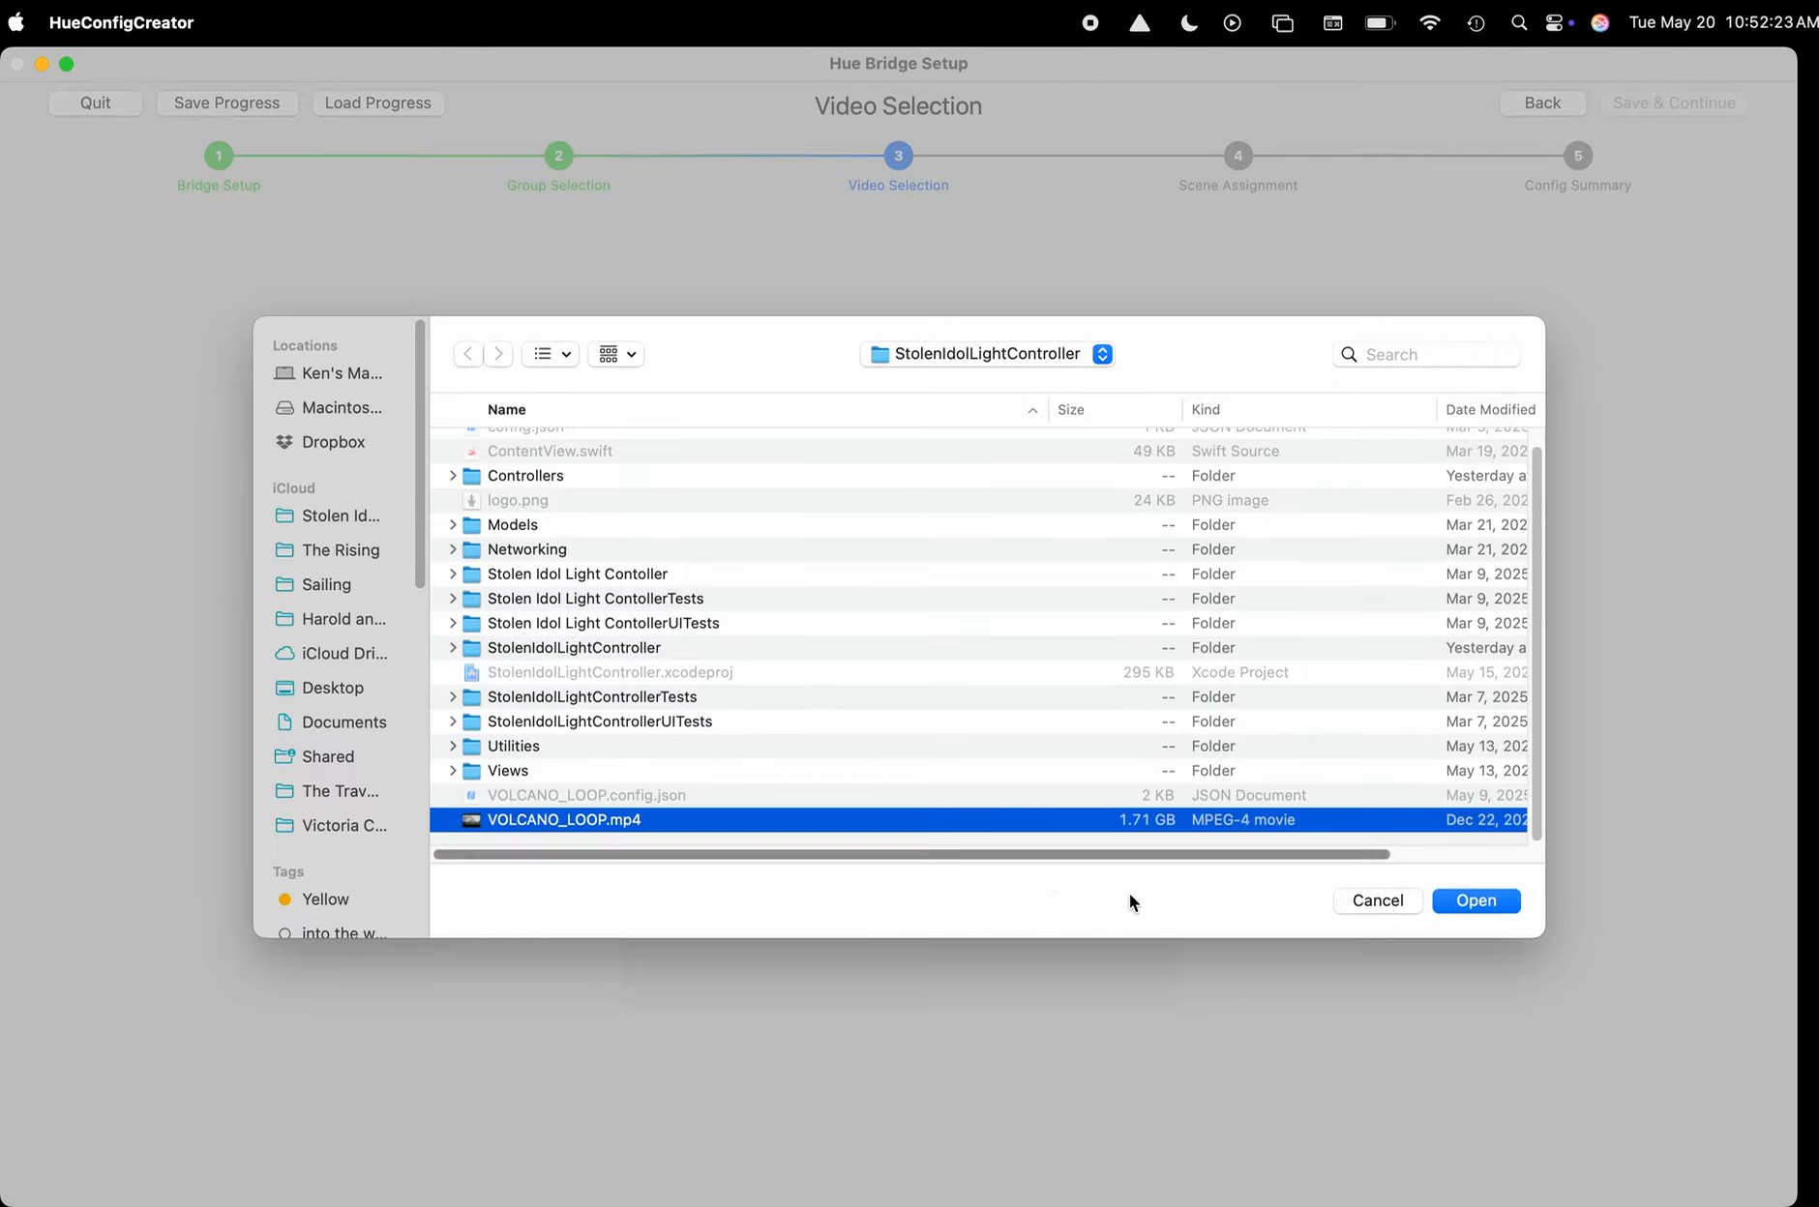
left_click(1487, 904)
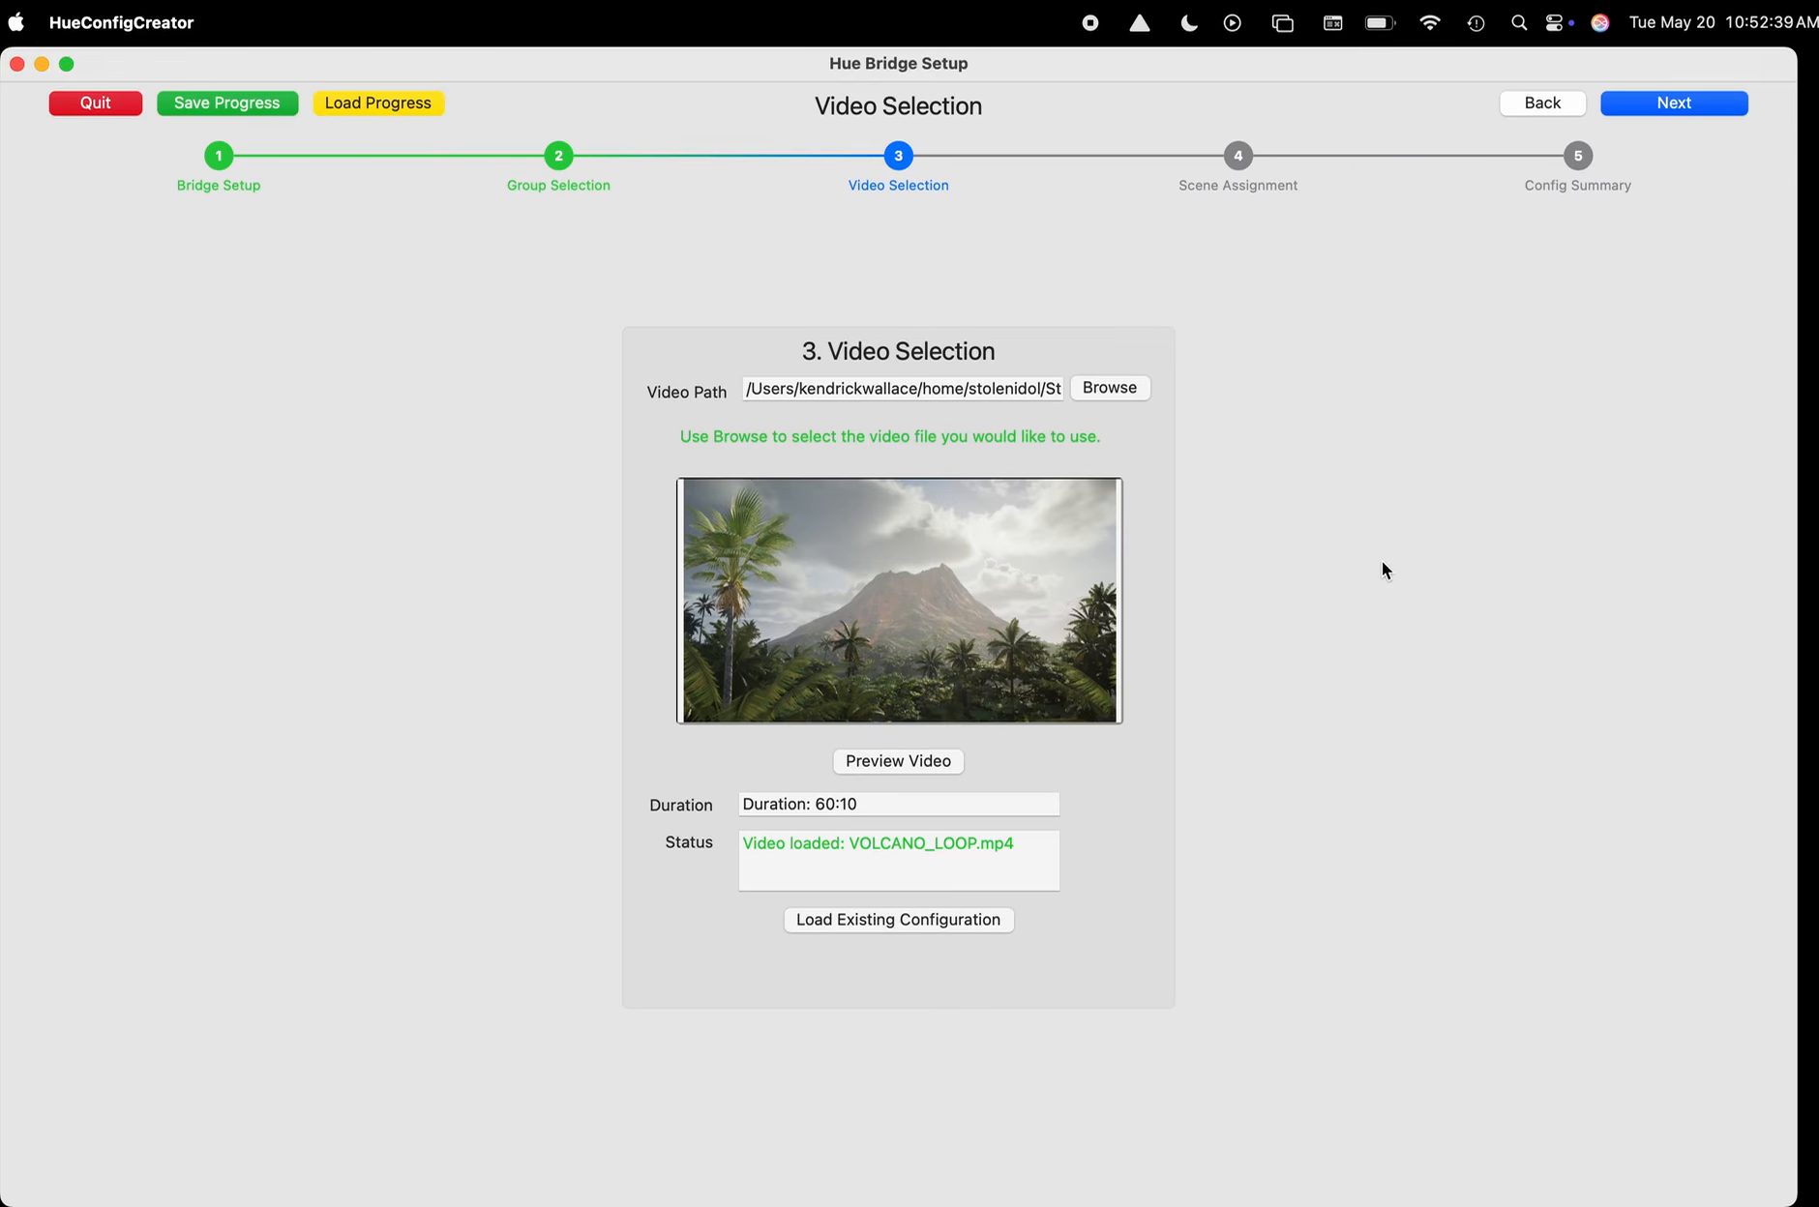
left_click(1686, 103)
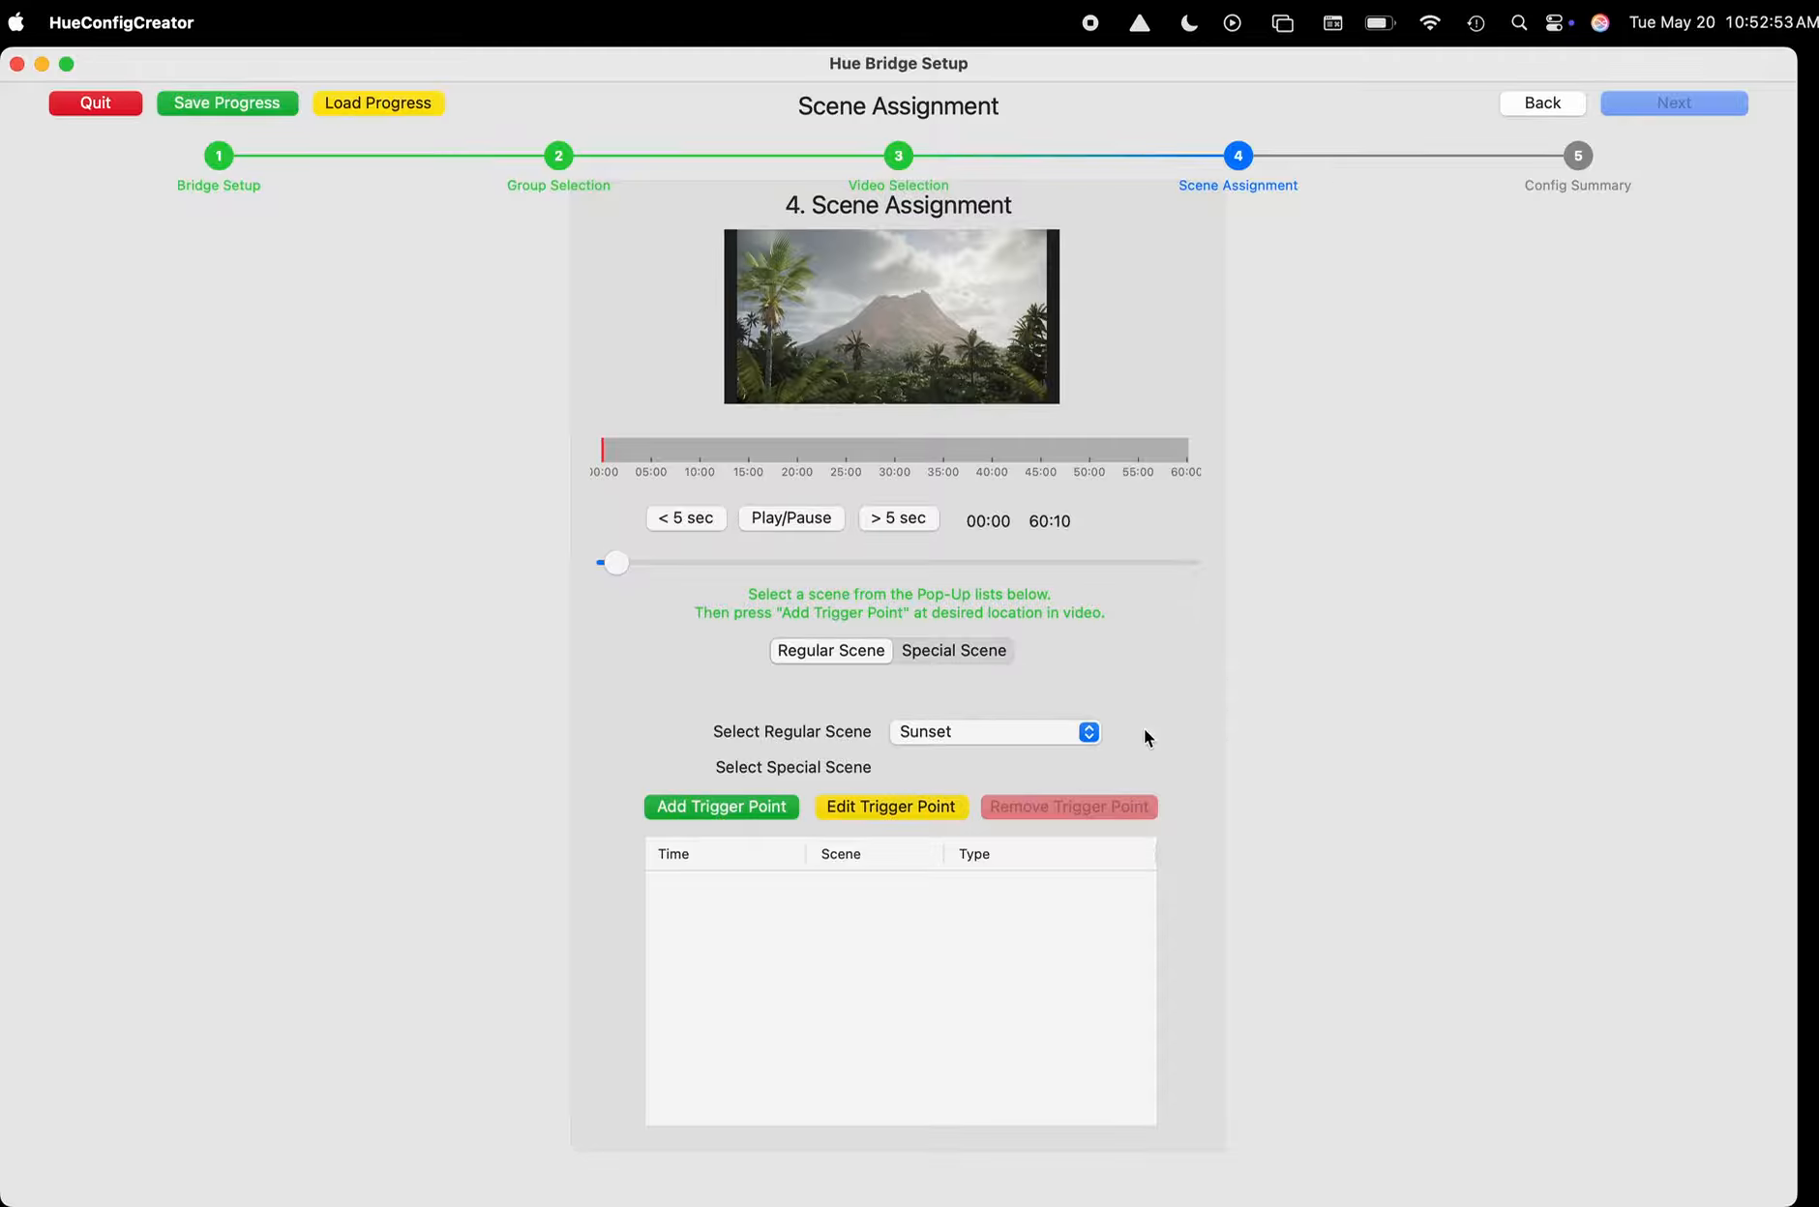
Add a trigger point for the regular scene Day at the start of the video, 00:00.
left_click(1089, 731)
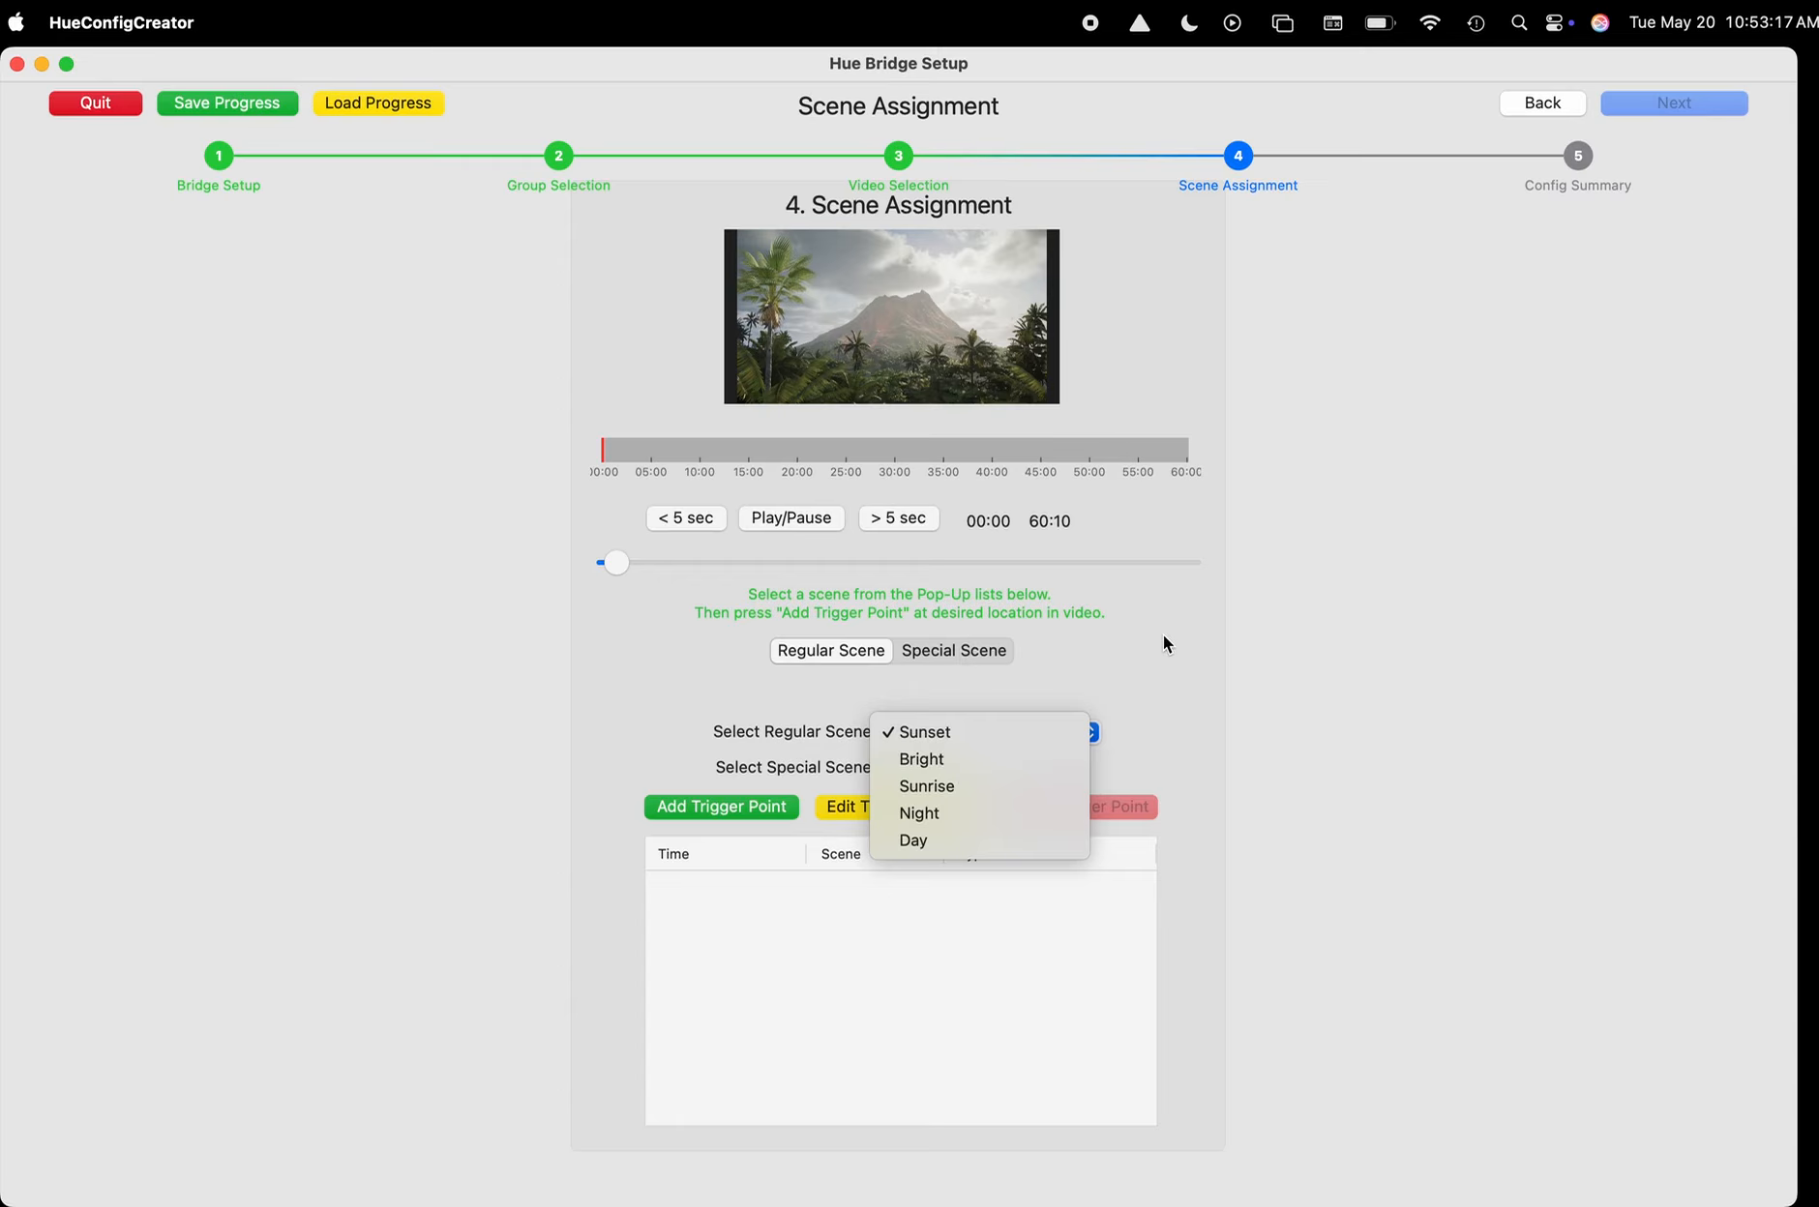
left_click(909, 842)
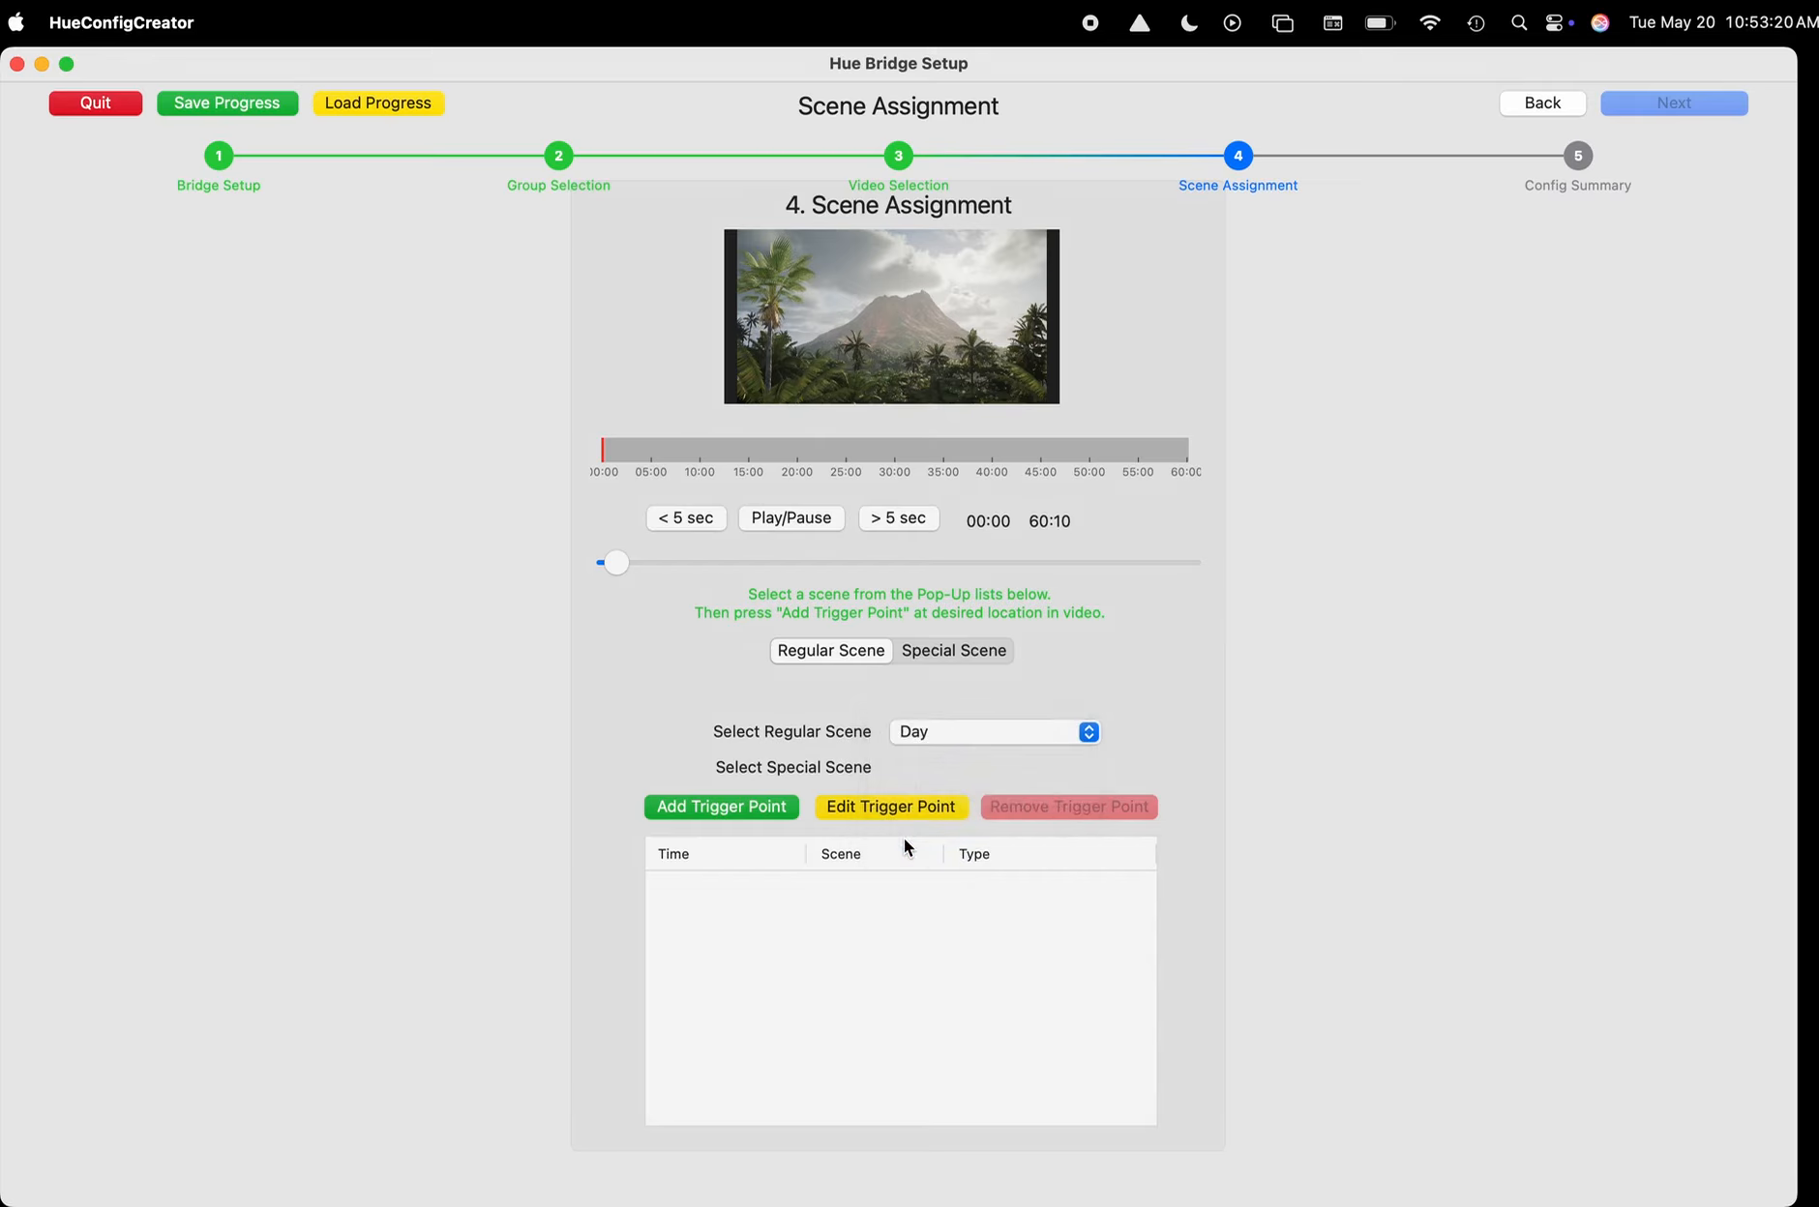
left_click(723, 809)
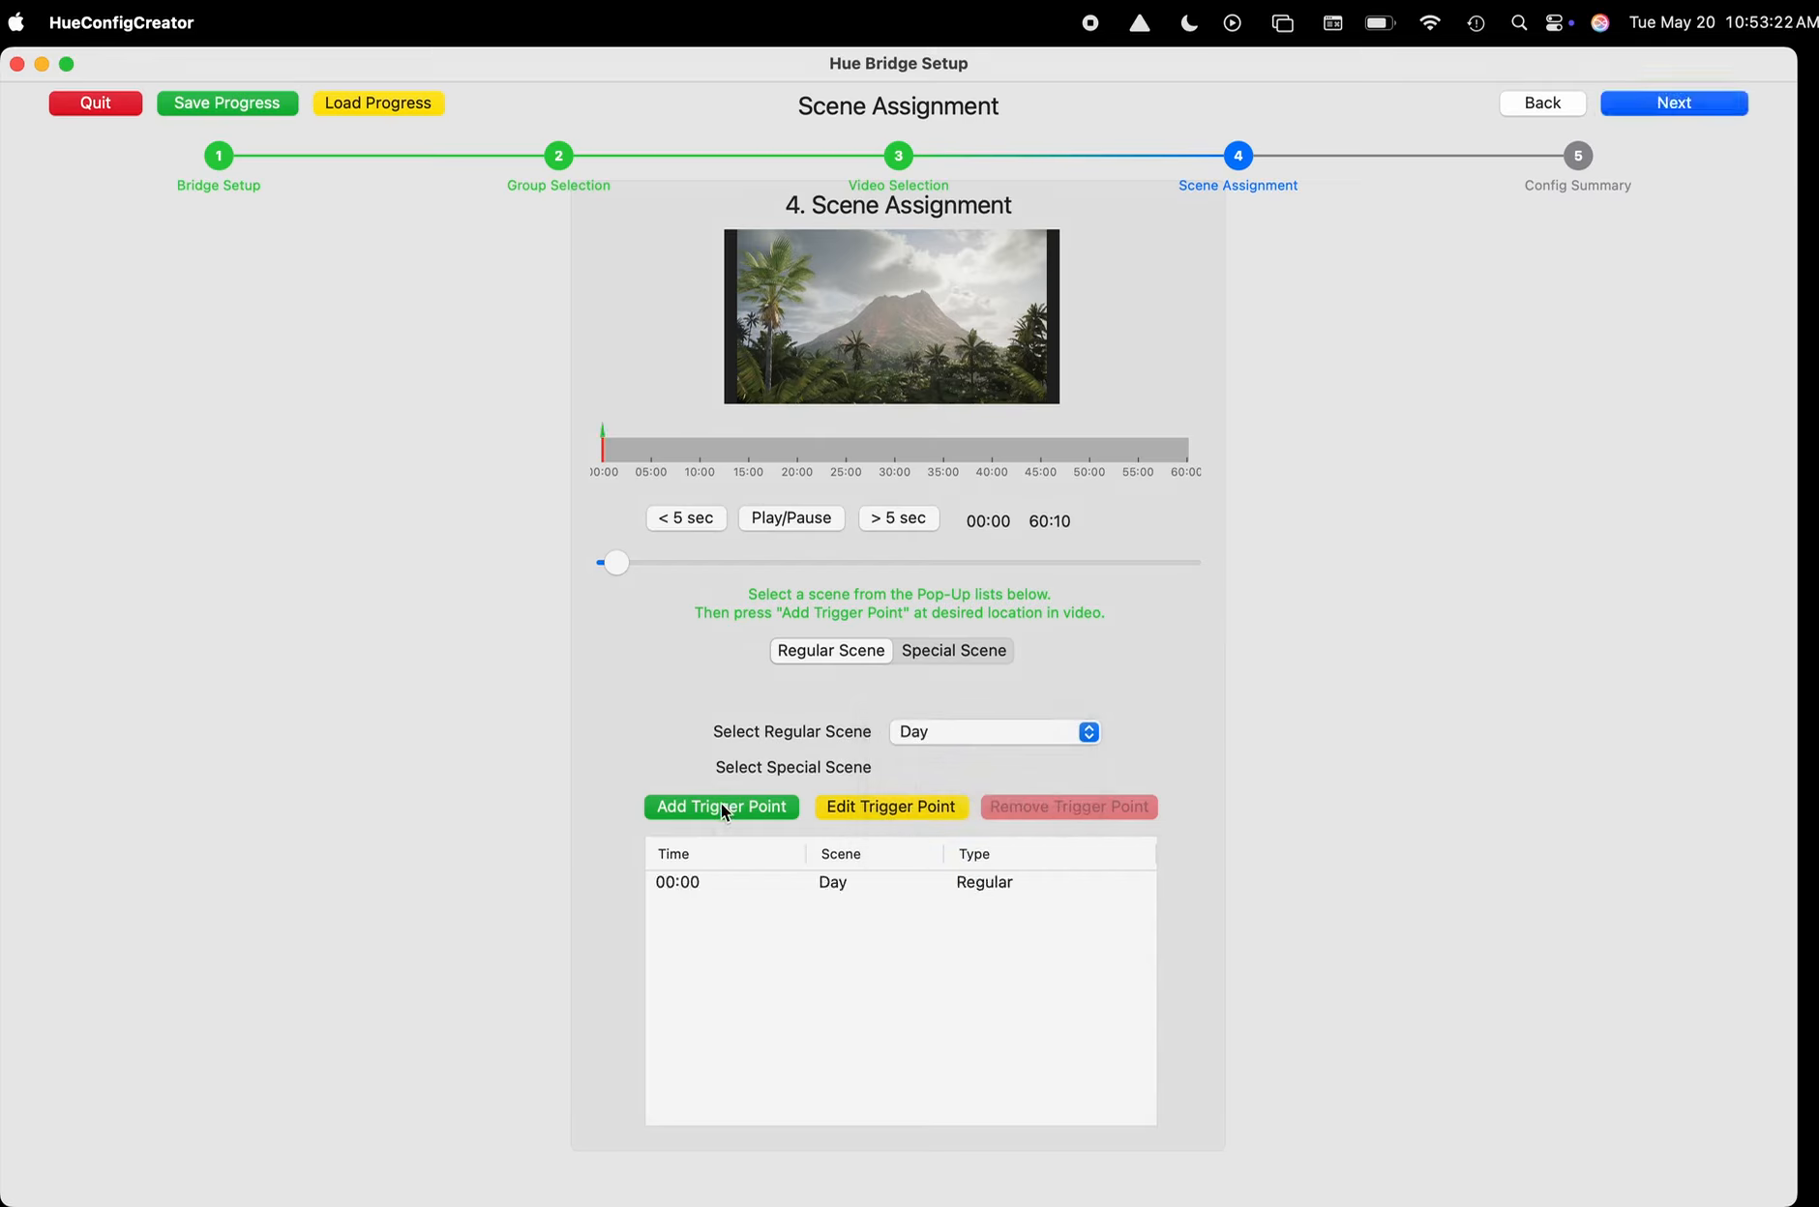
Move the video to 24:58, where the sky turns orange, and add a trigger point for the regular scene Sunset.
left_click(604, 454)
left_click_drag(604, 457, 845, 461)
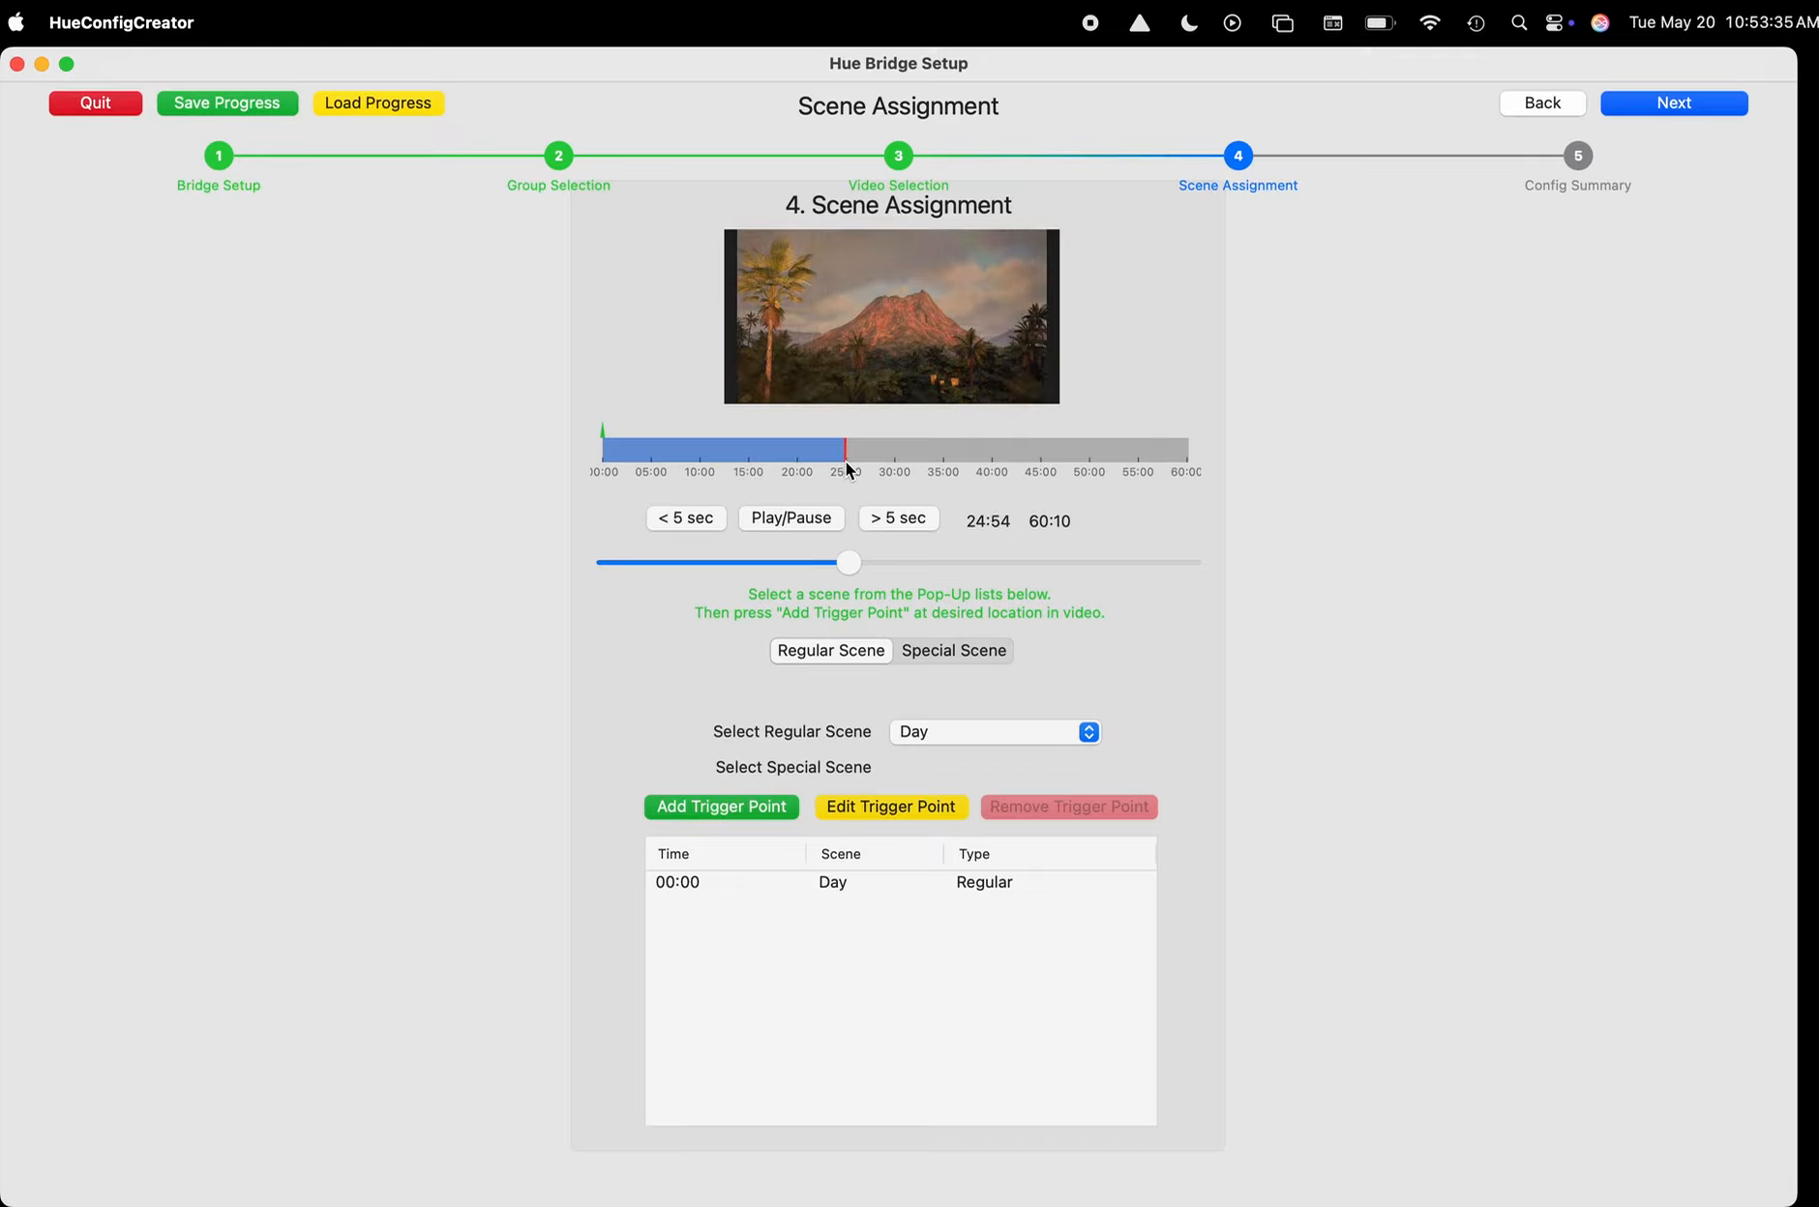
left_click_drag(846, 462, 847, 462)
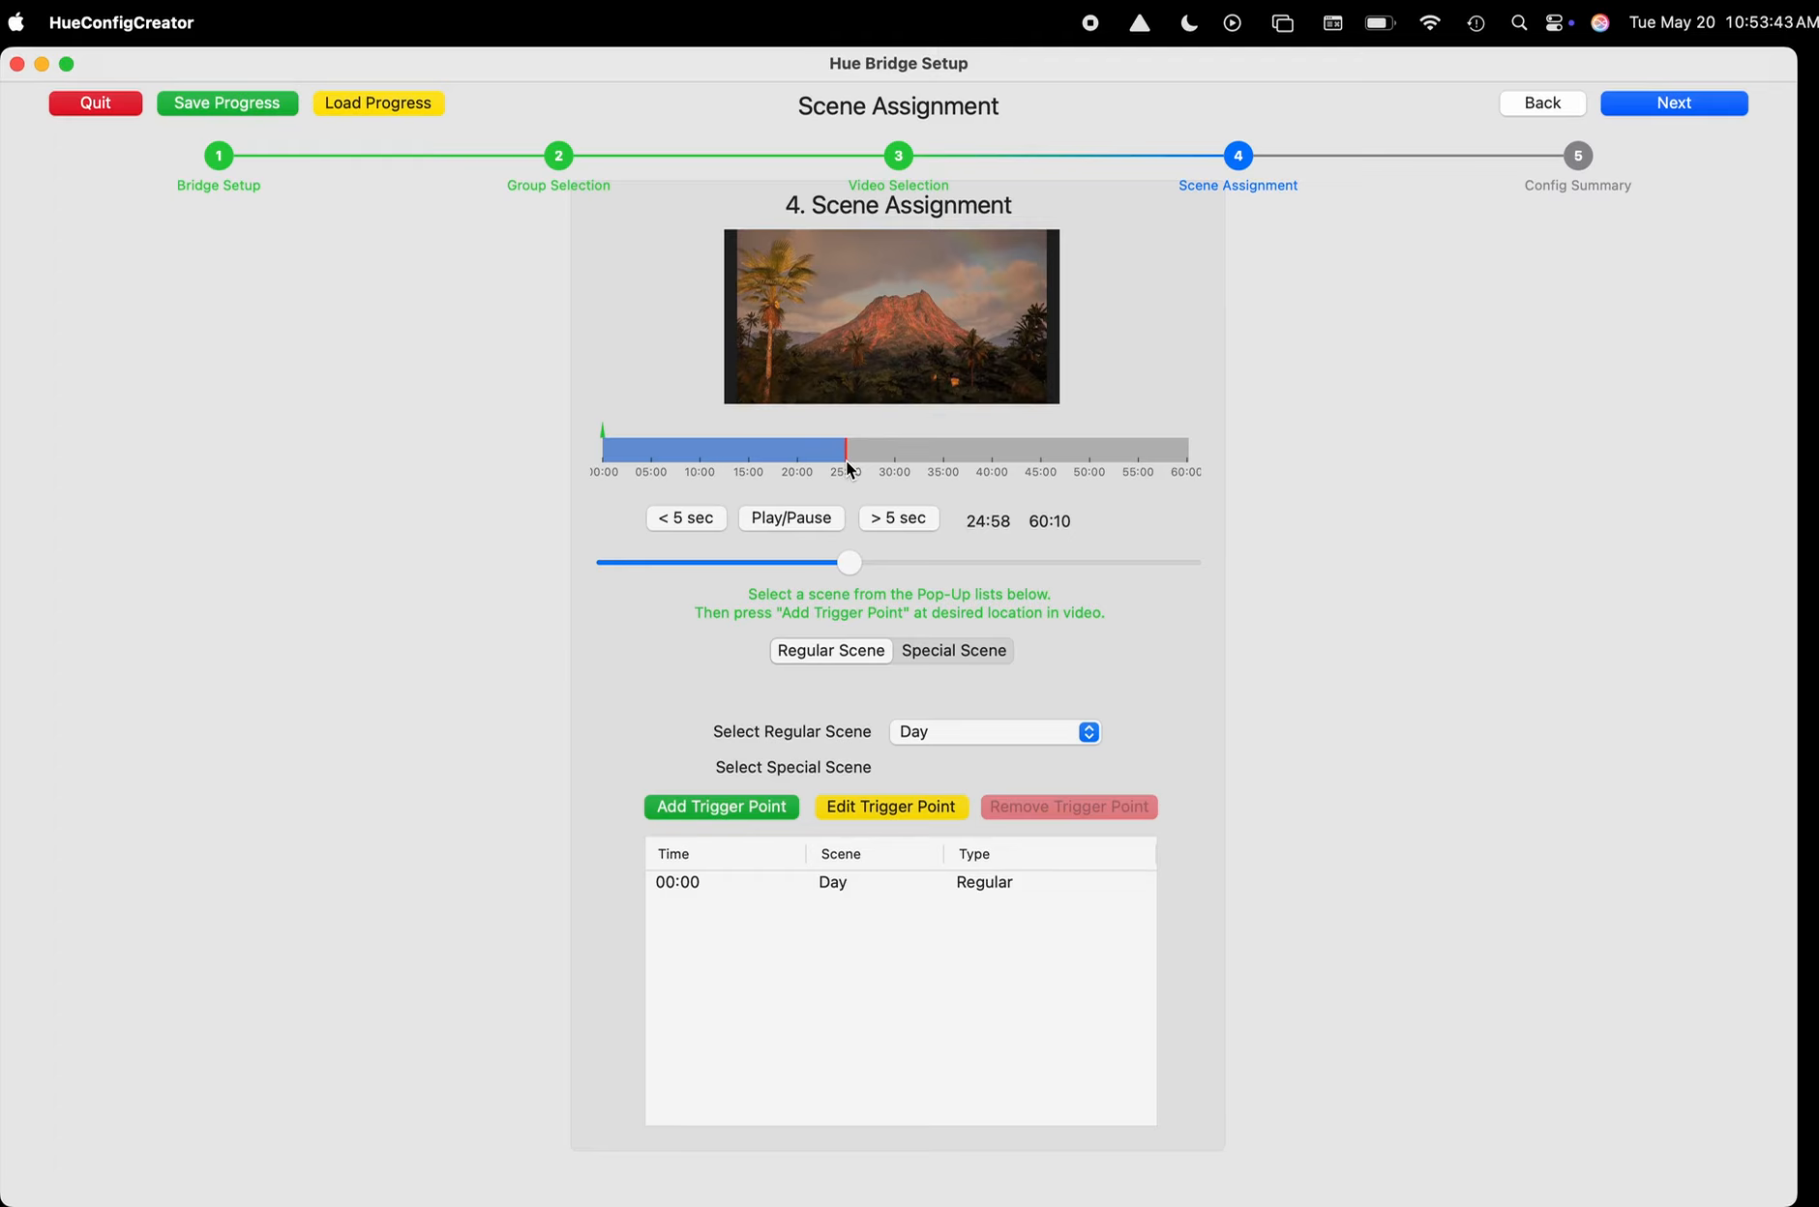
left_click(958, 737)
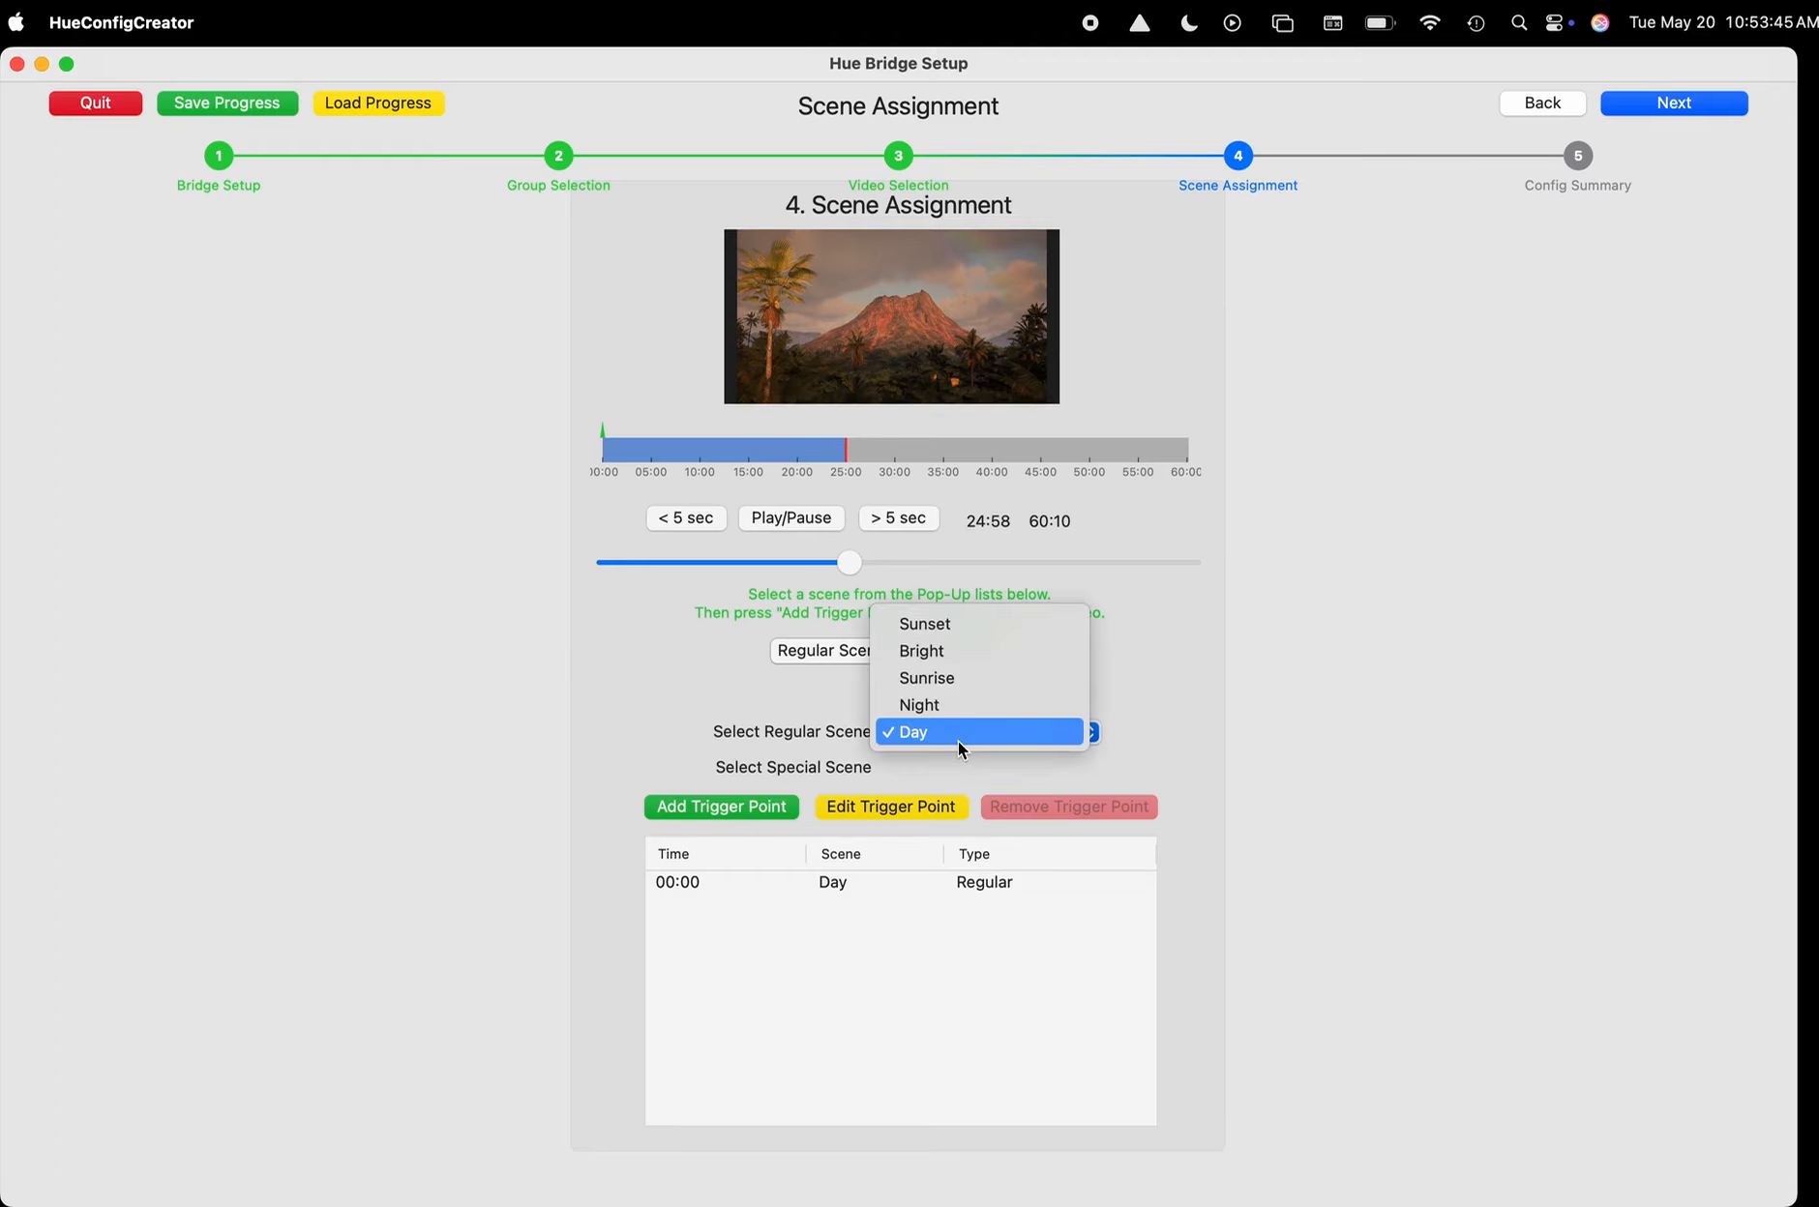
left_click(941, 632)
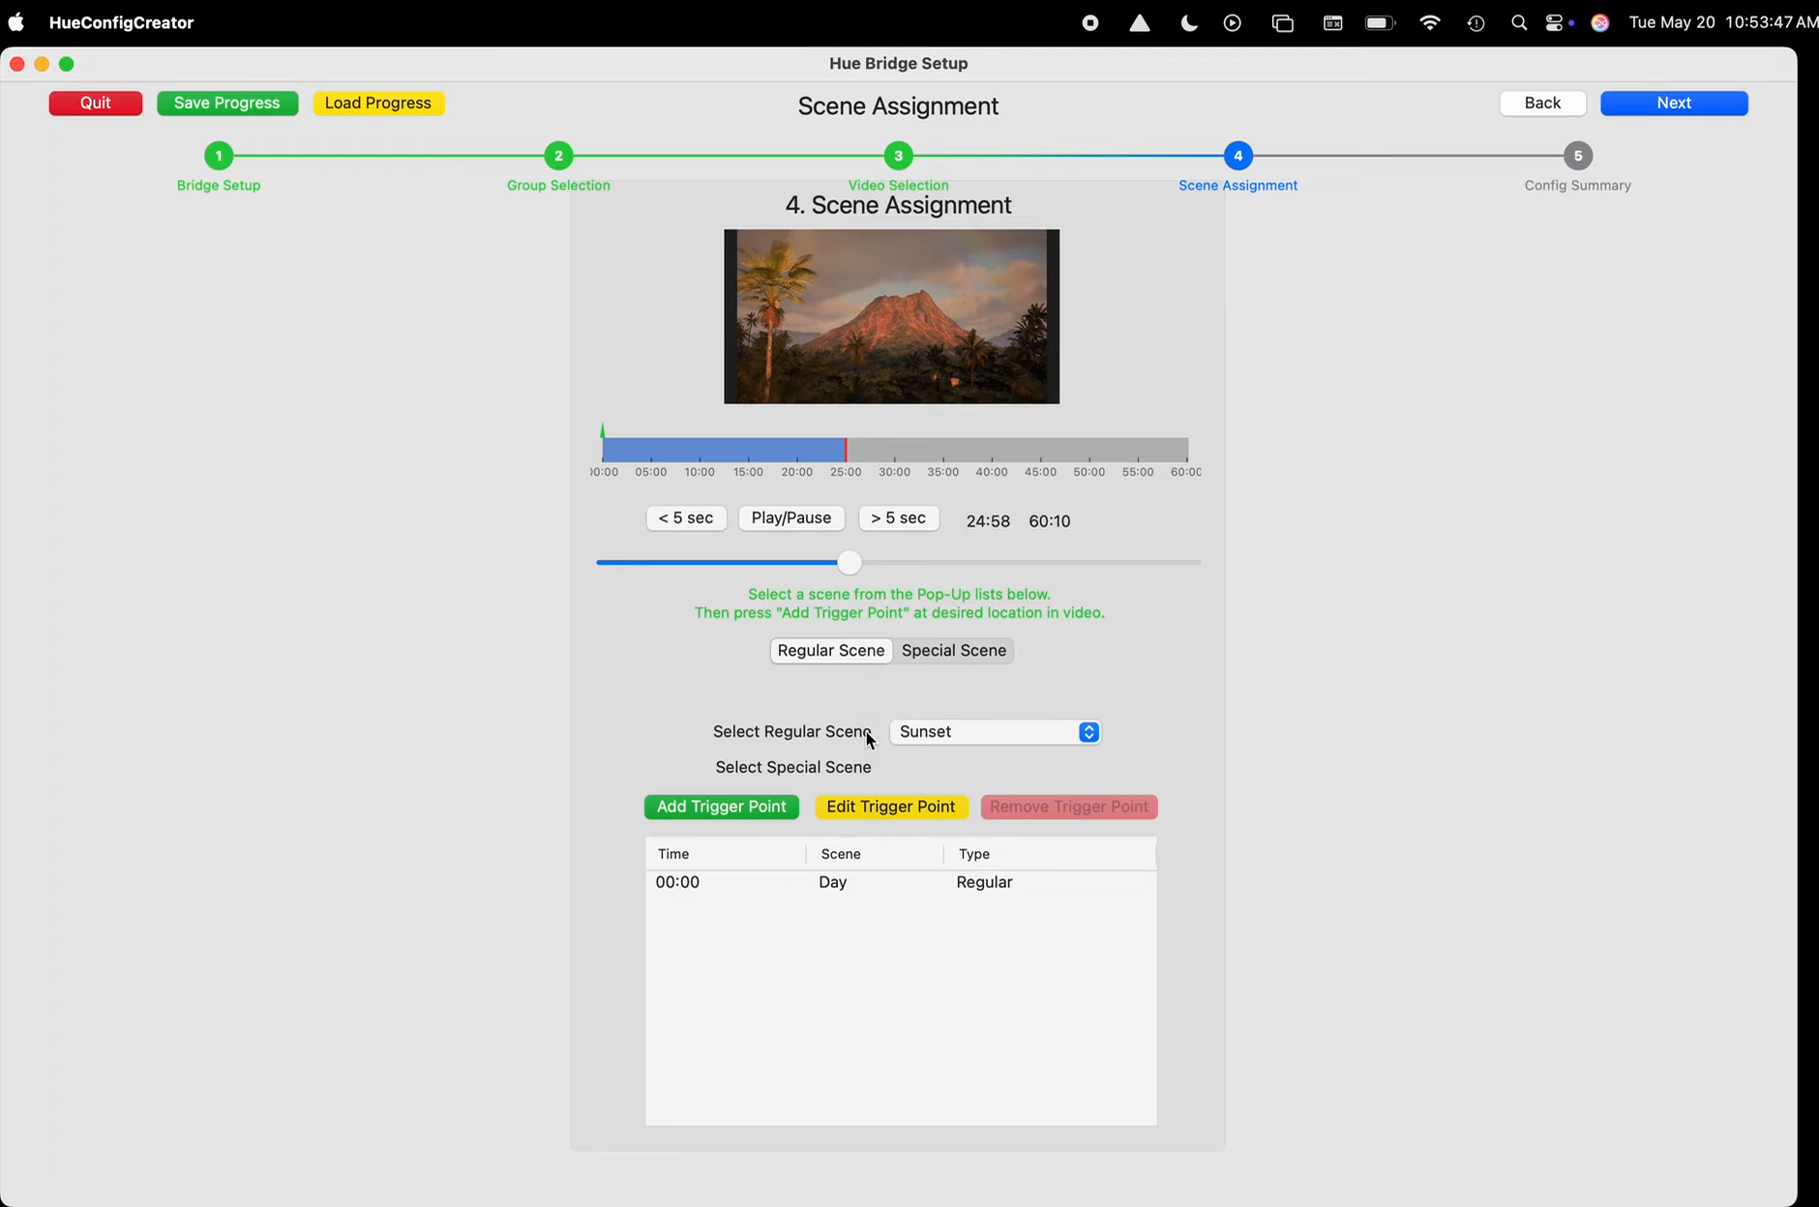
left_click(706, 807)
Move the video back to 22:27, before the sunset, and add a trigger point for the regular scene Day.
left_click(727, 425)
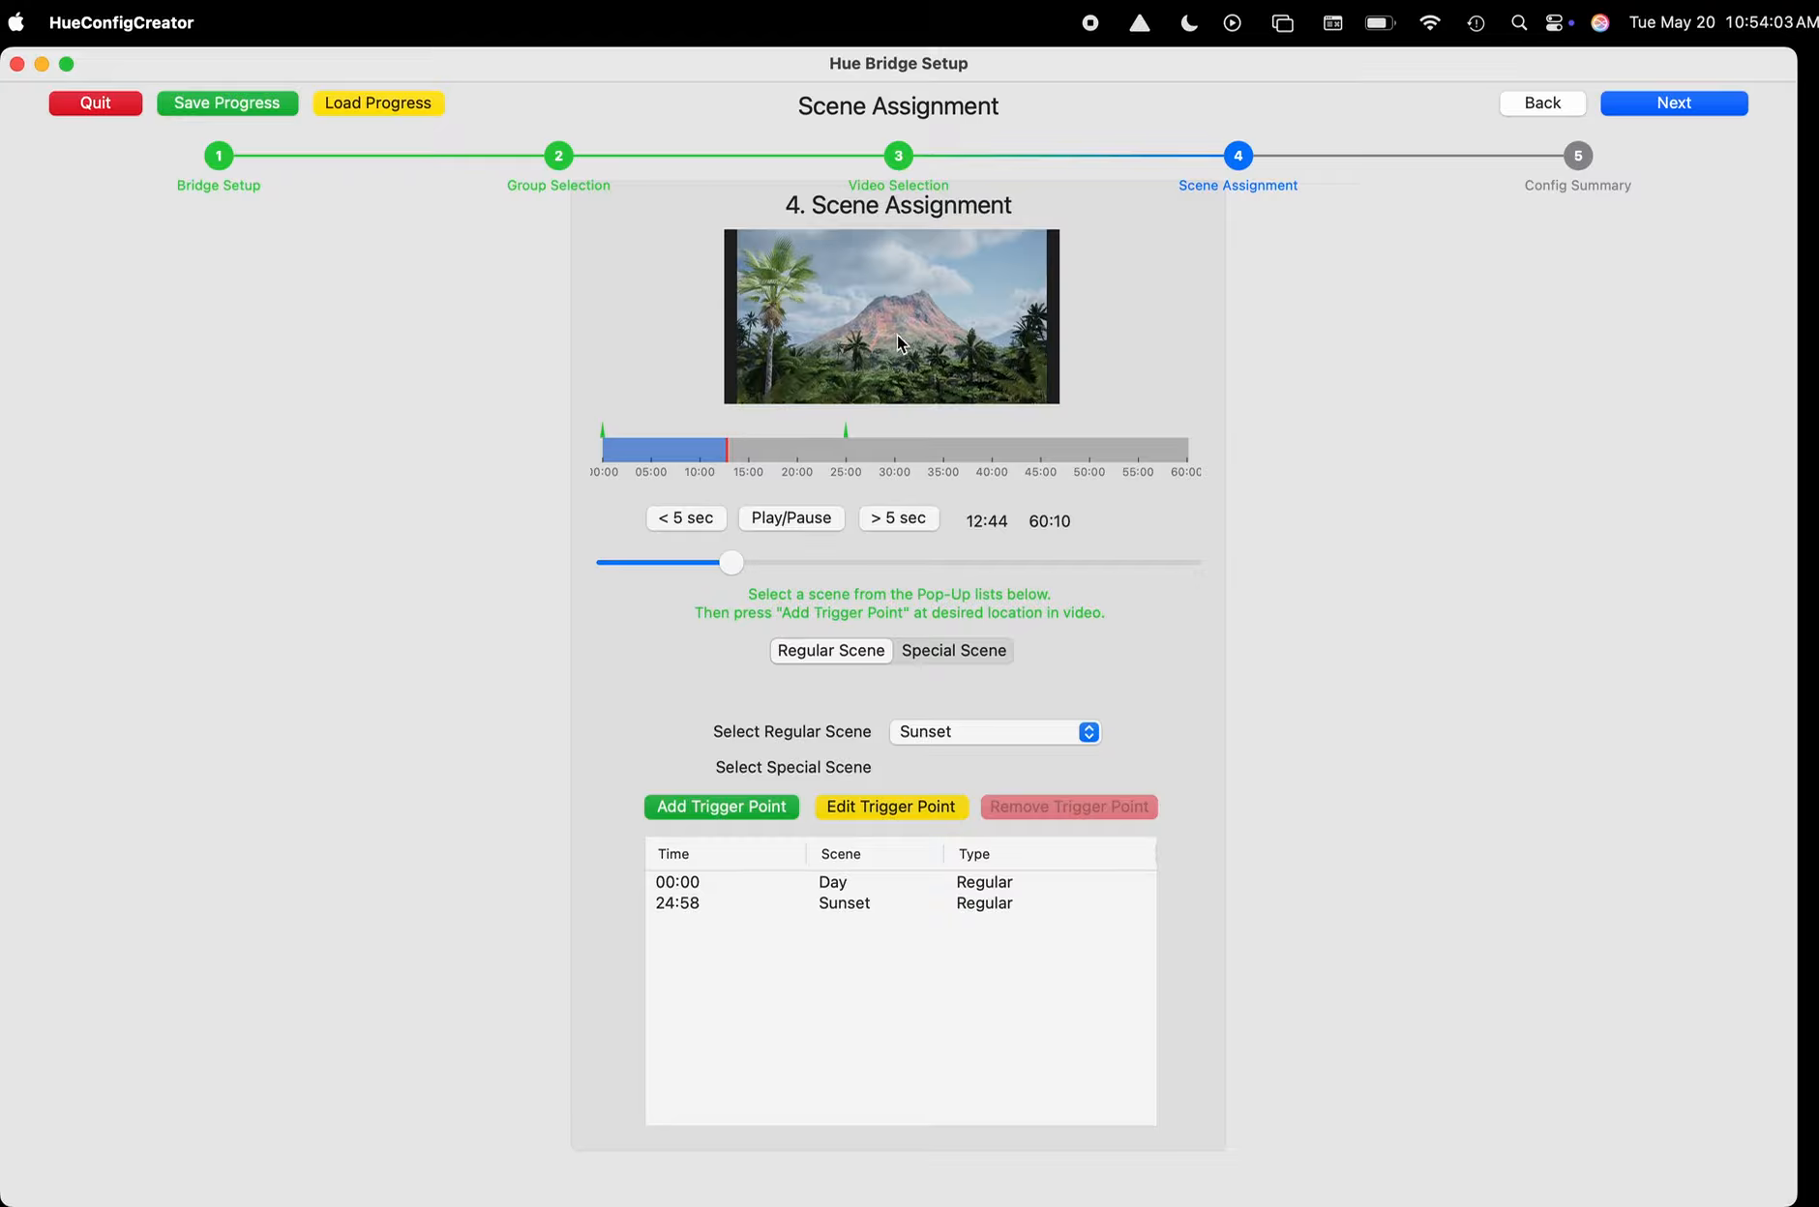
left_click(794, 427)
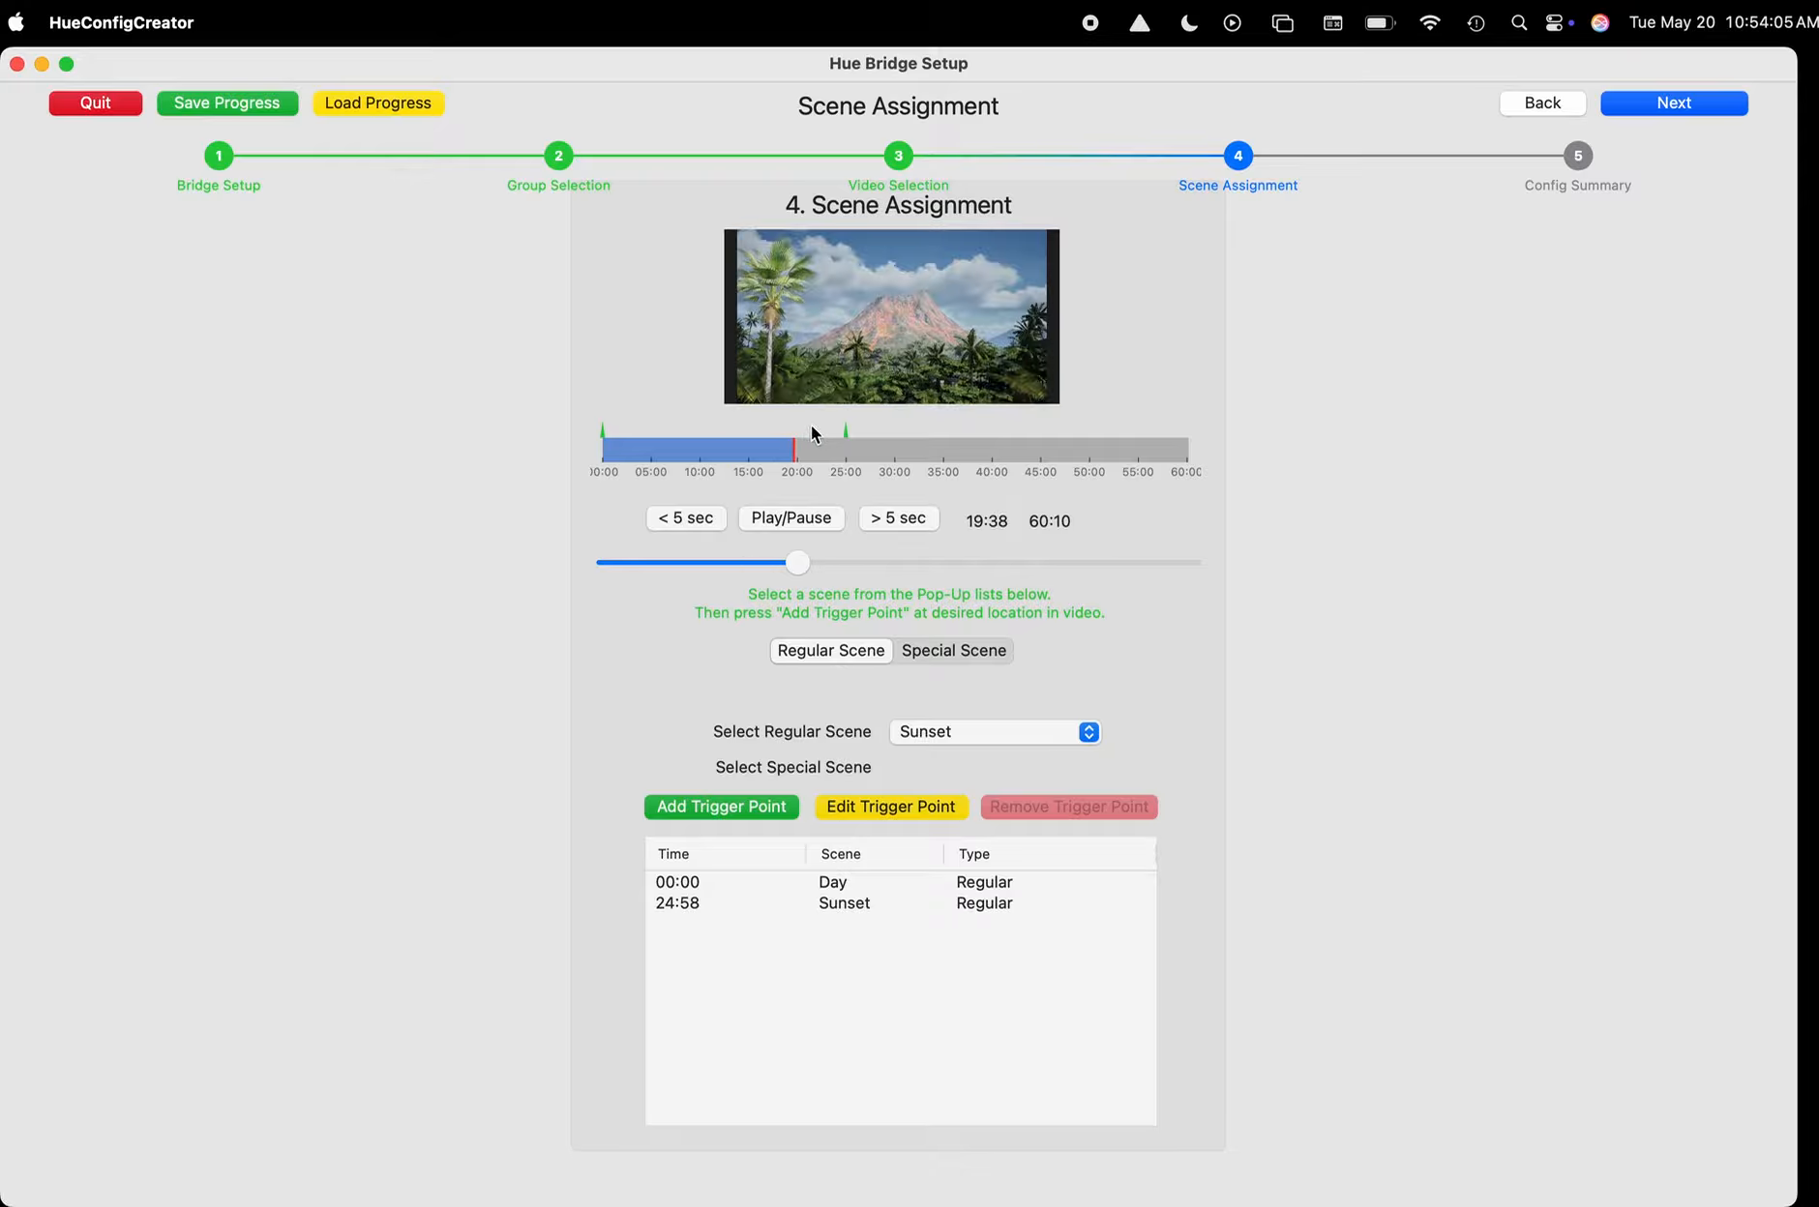
left_click(808, 428)
left_click(814, 429)
left_click(819, 428)
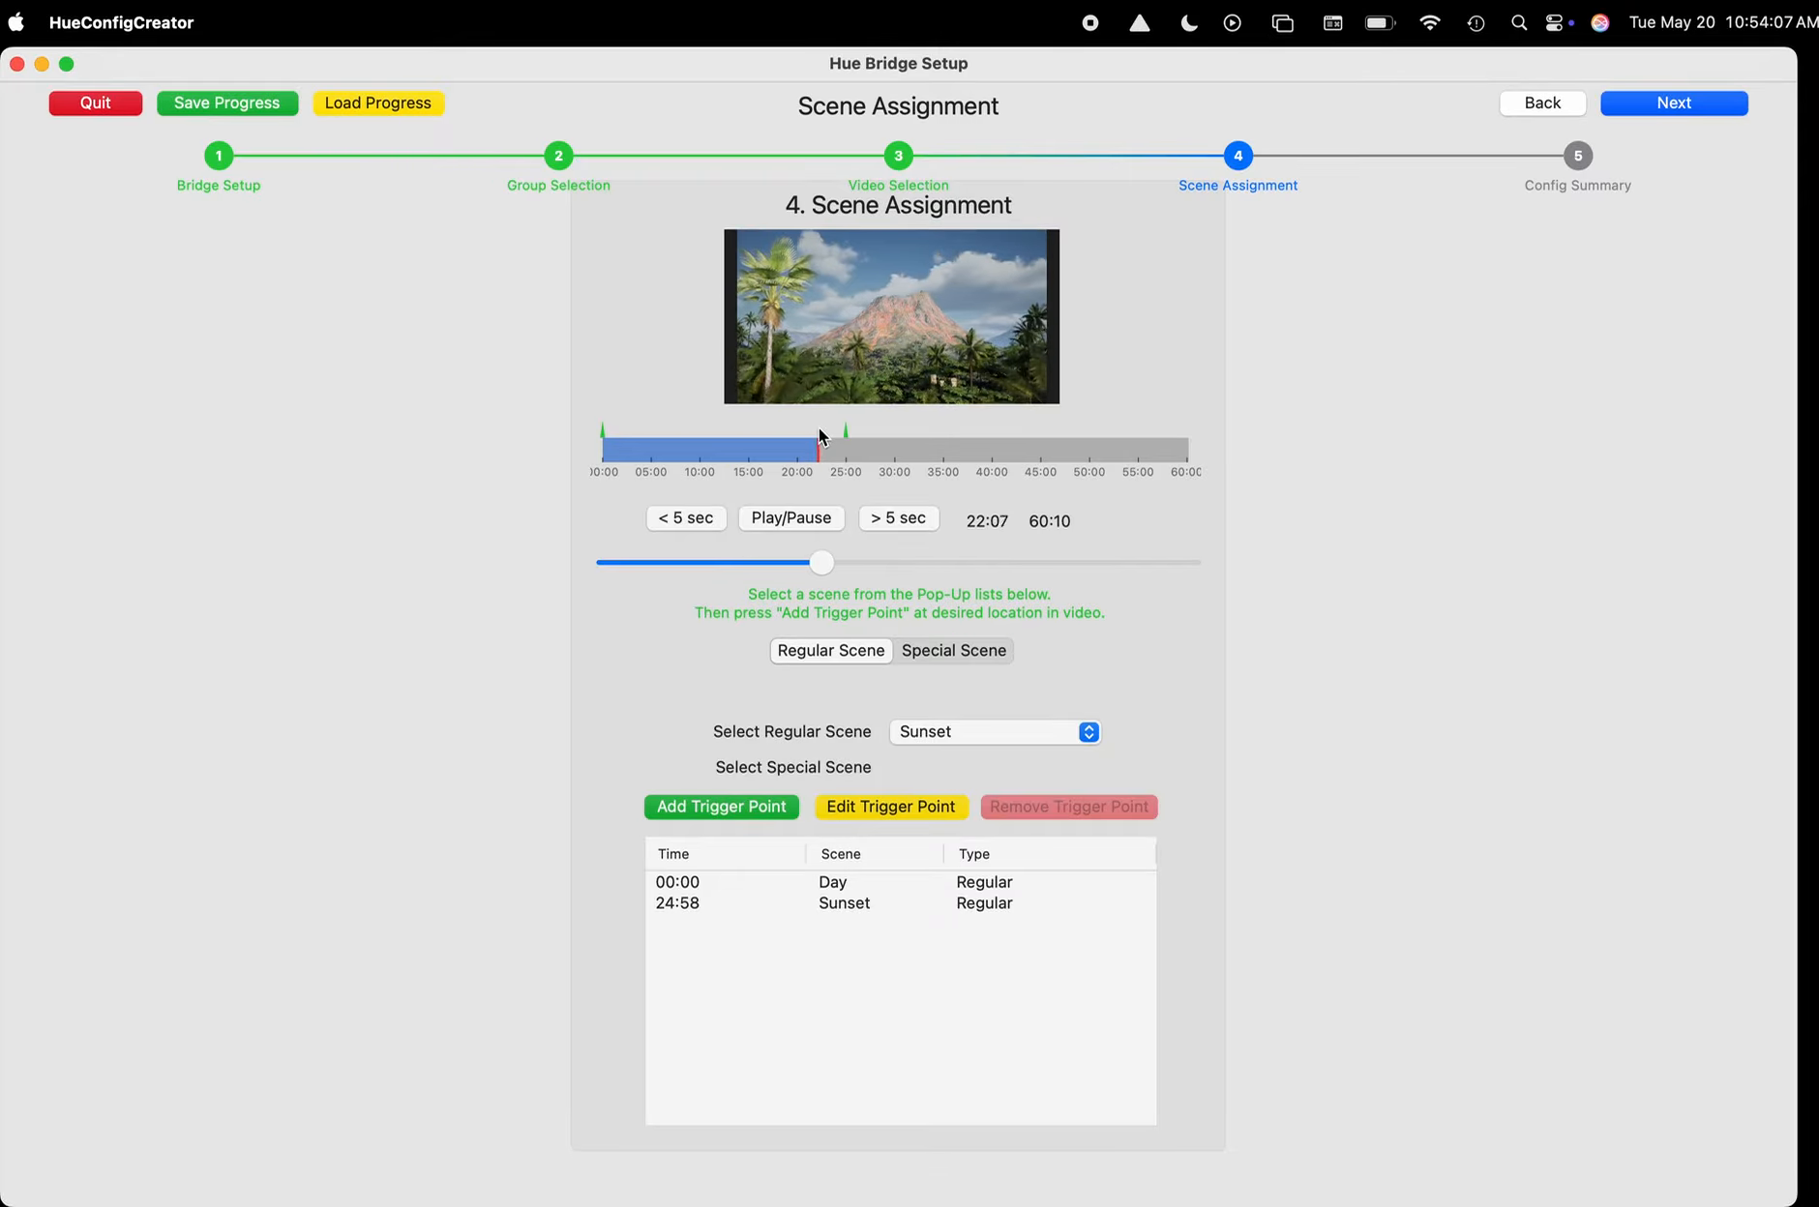
left_click(823, 427)
left_click(828, 428)
left_click(822, 428)
left_click(828, 428)
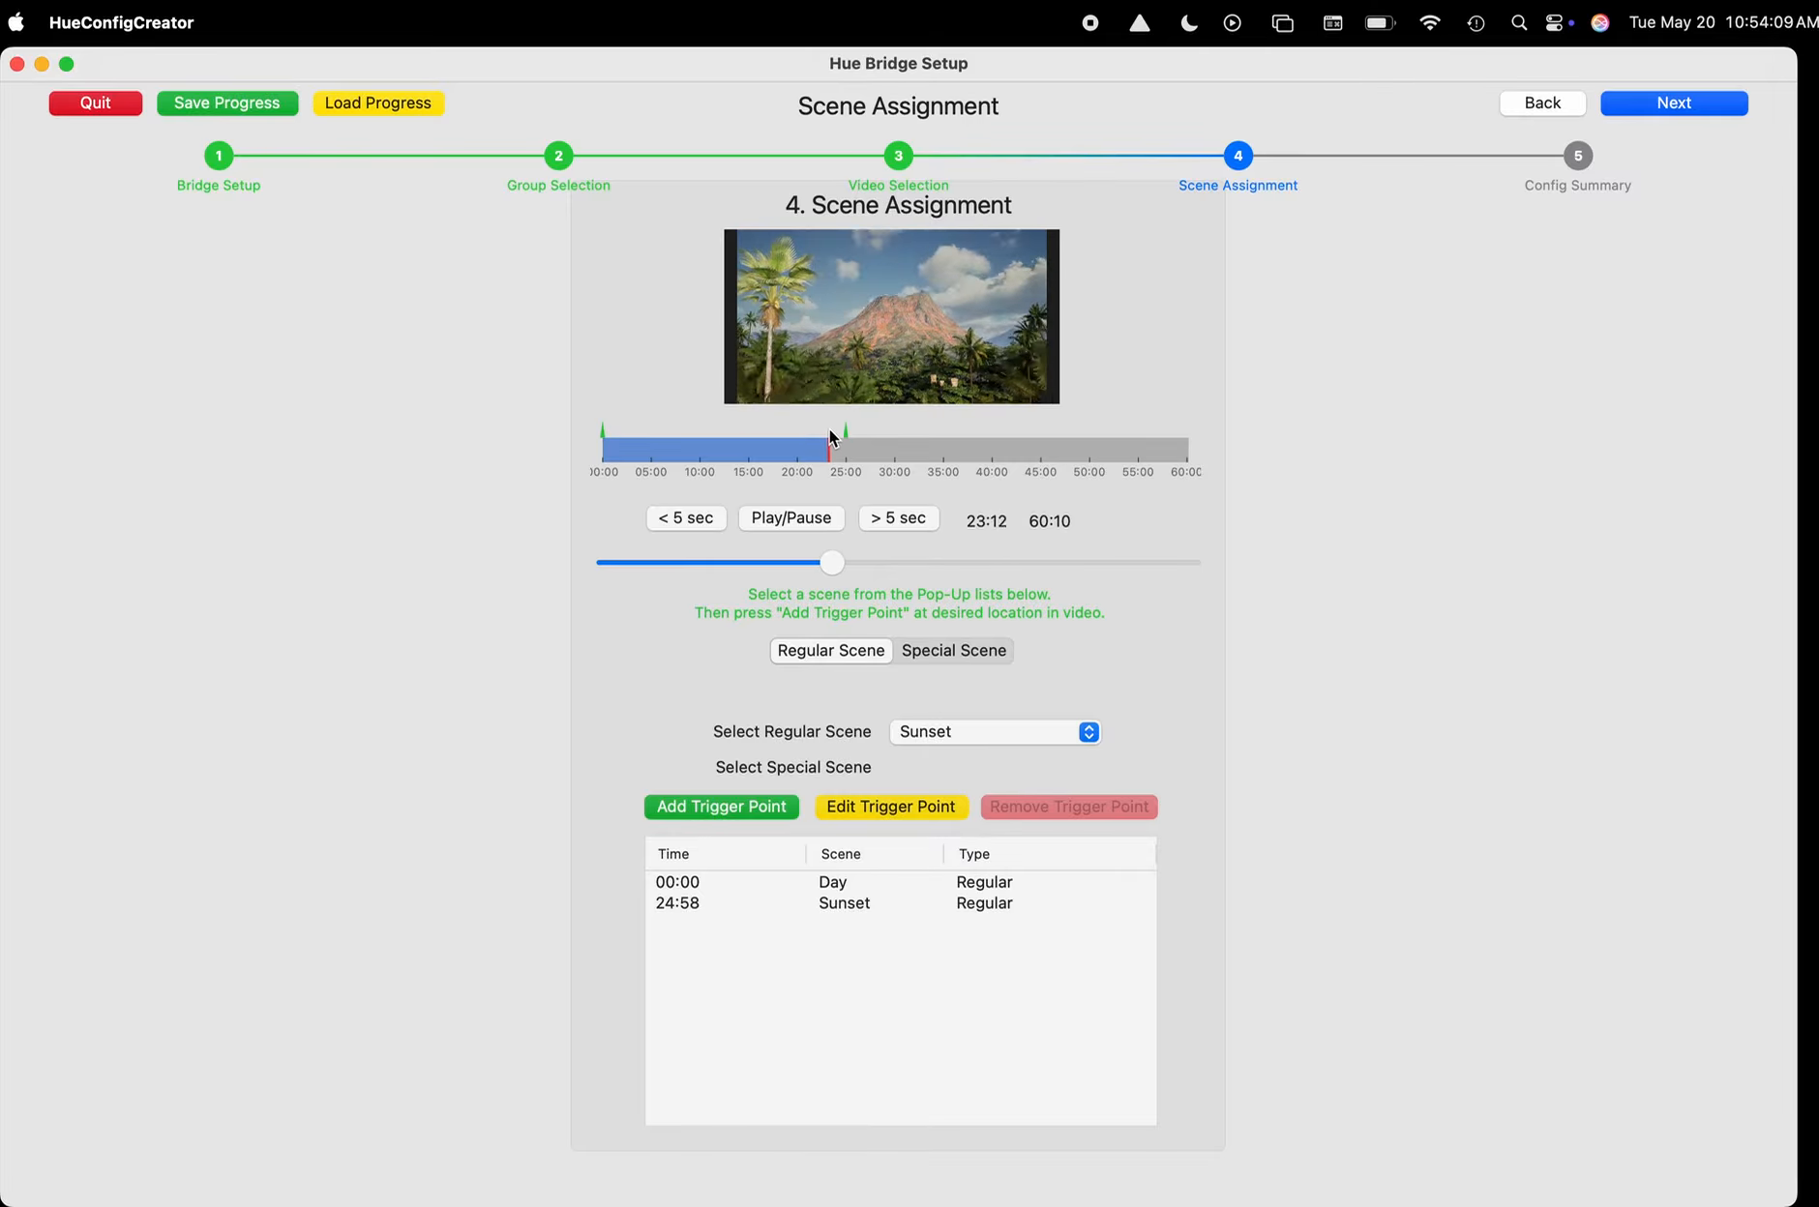
left_click(823, 429)
left_click(825, 429)
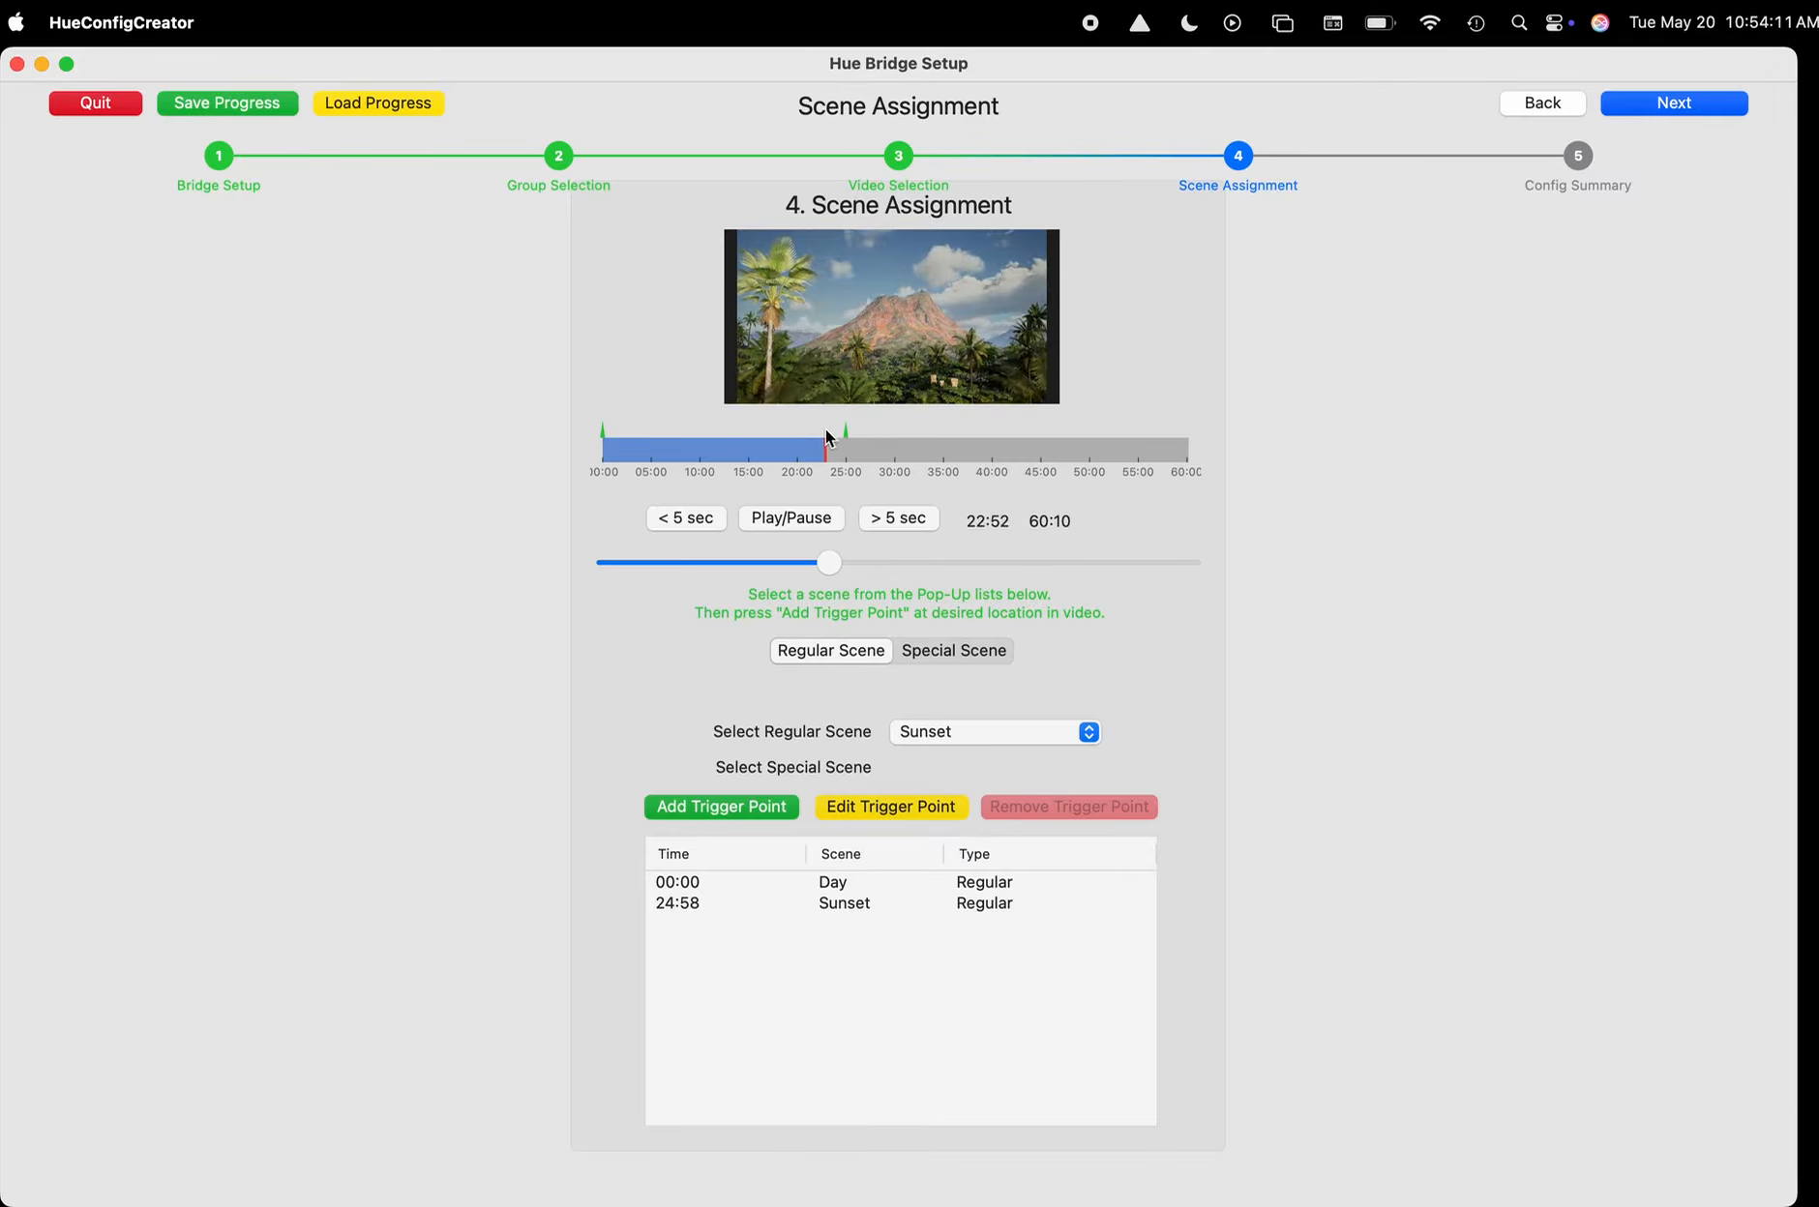
left_click(820, 428)
left_click(821, 430)
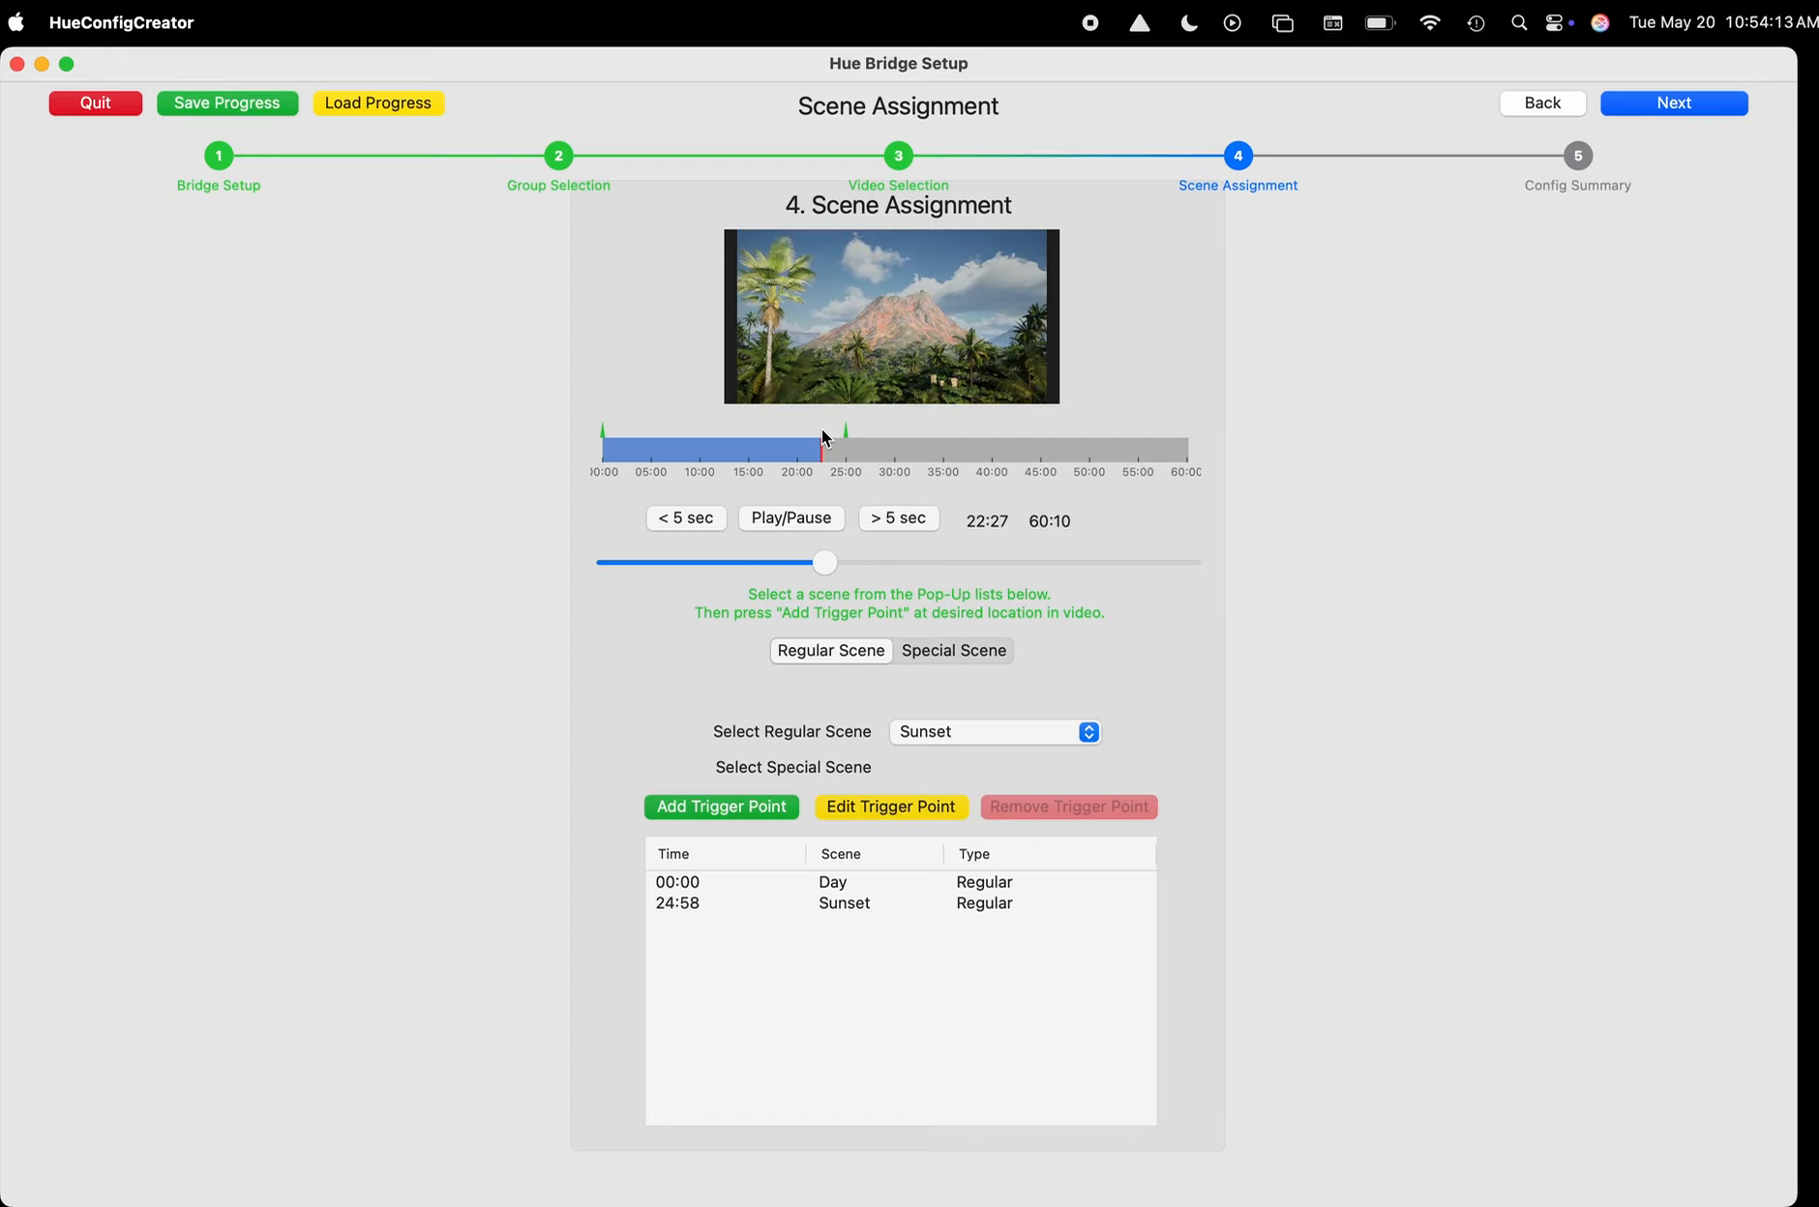
left_click(984, 729)
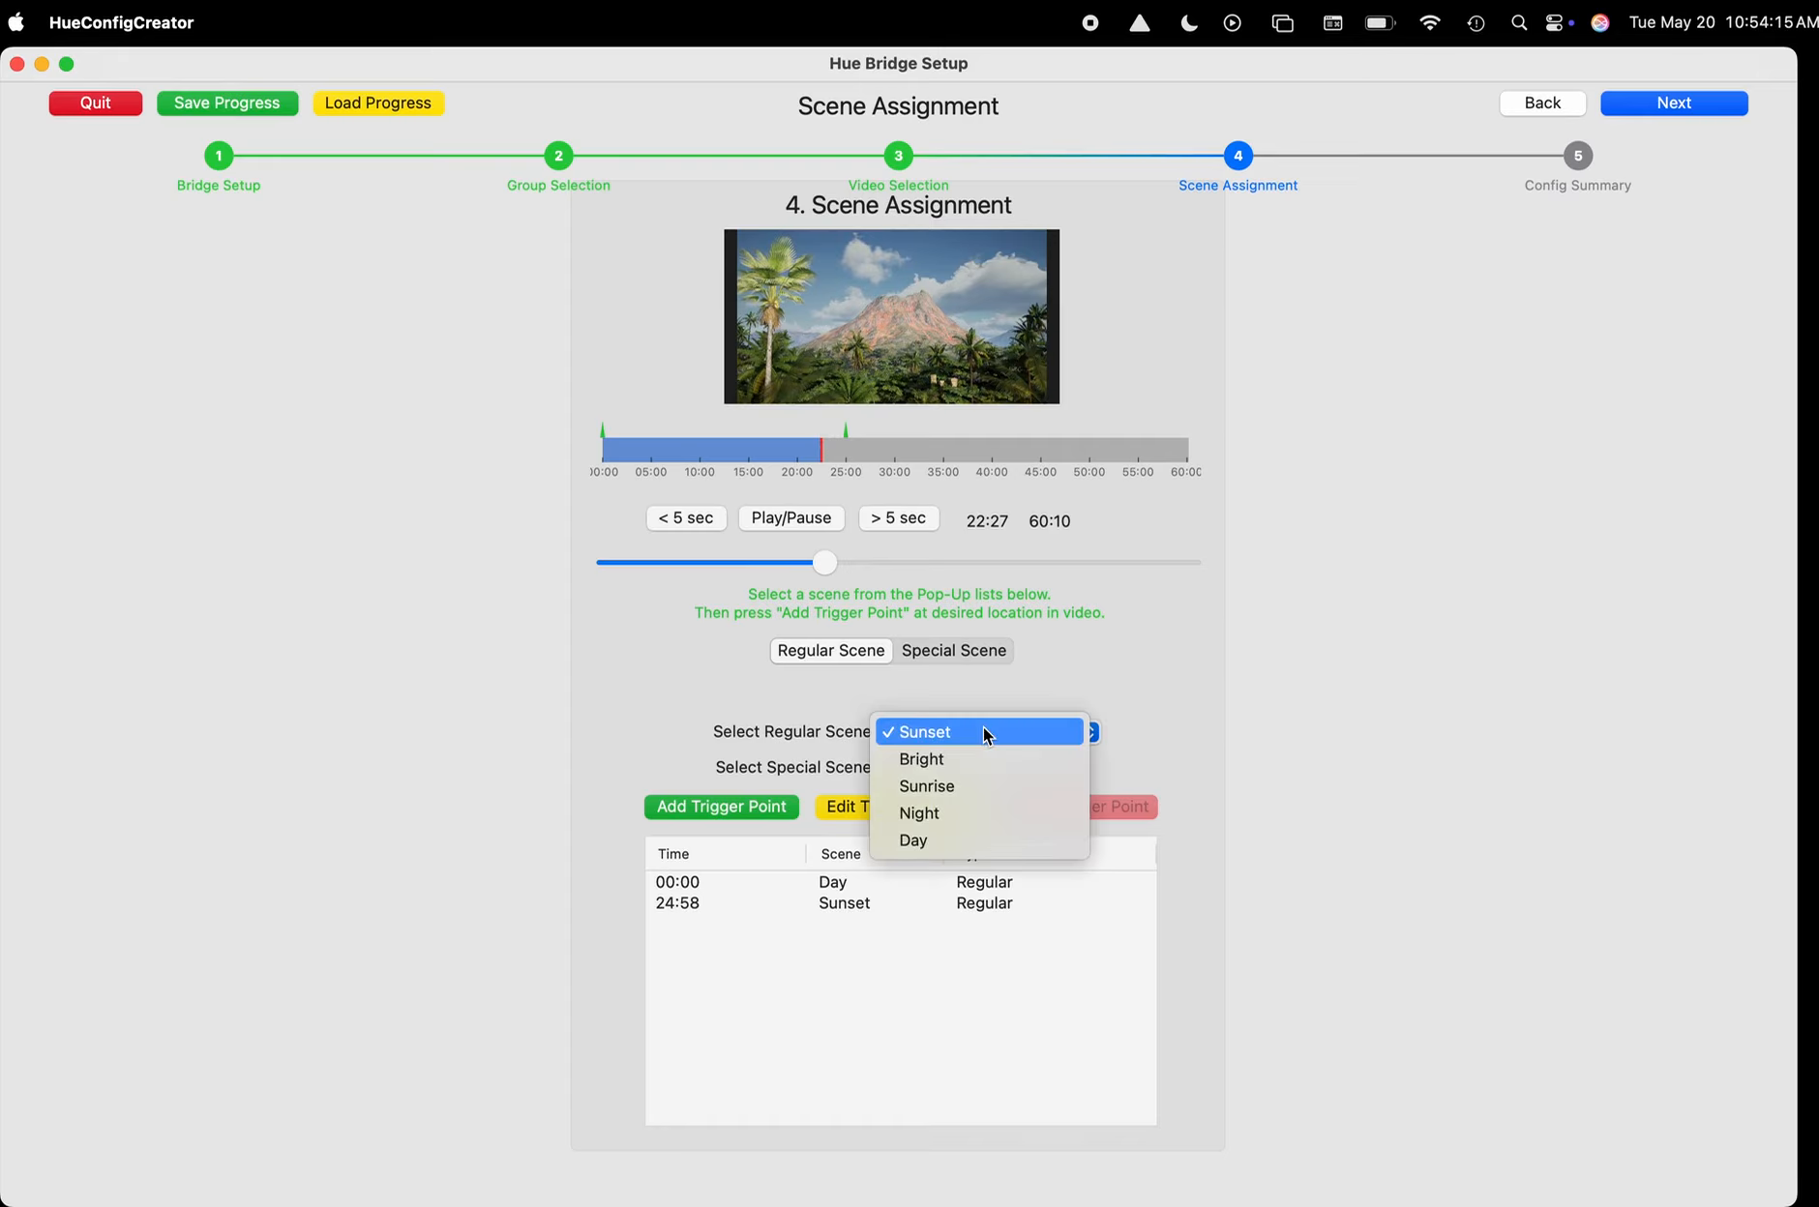
left_click(932, 837)
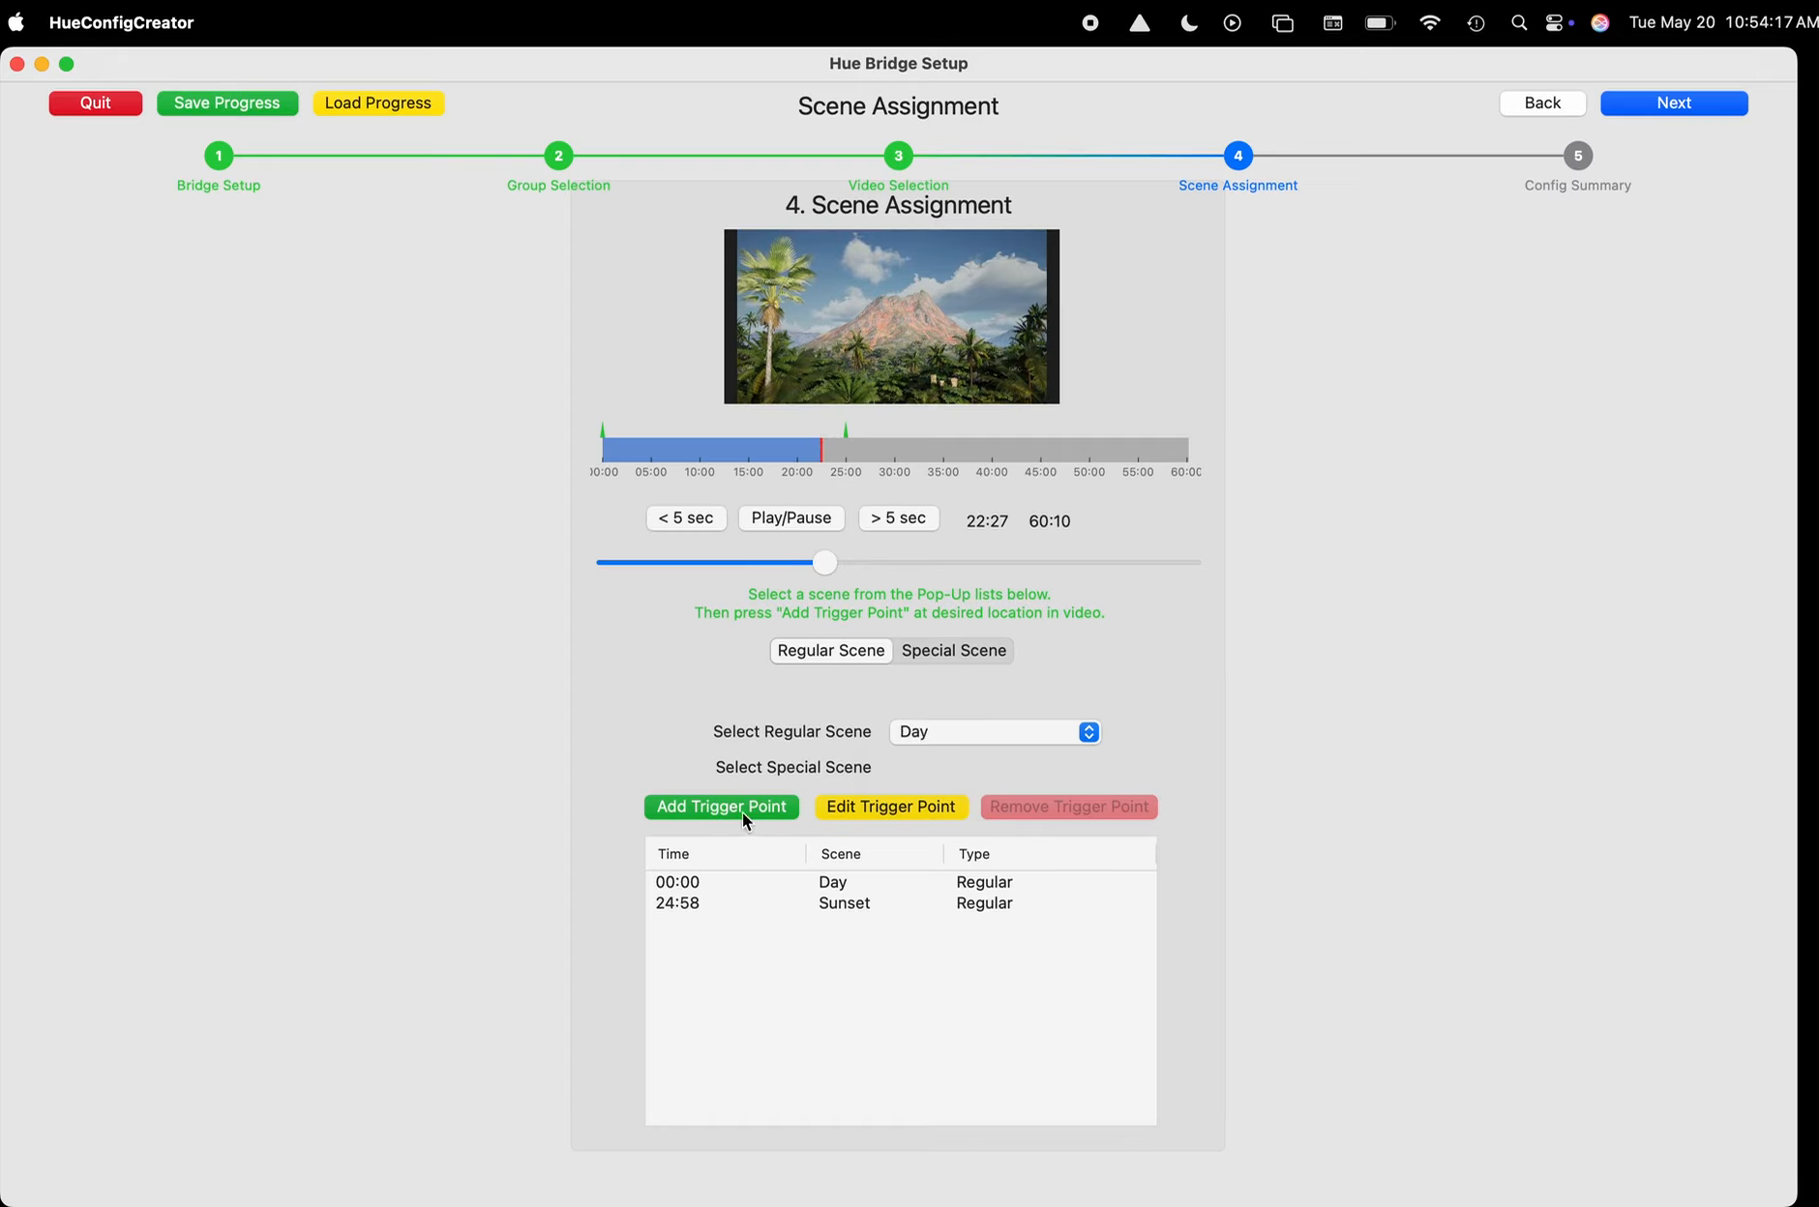
left_click(709, 807)
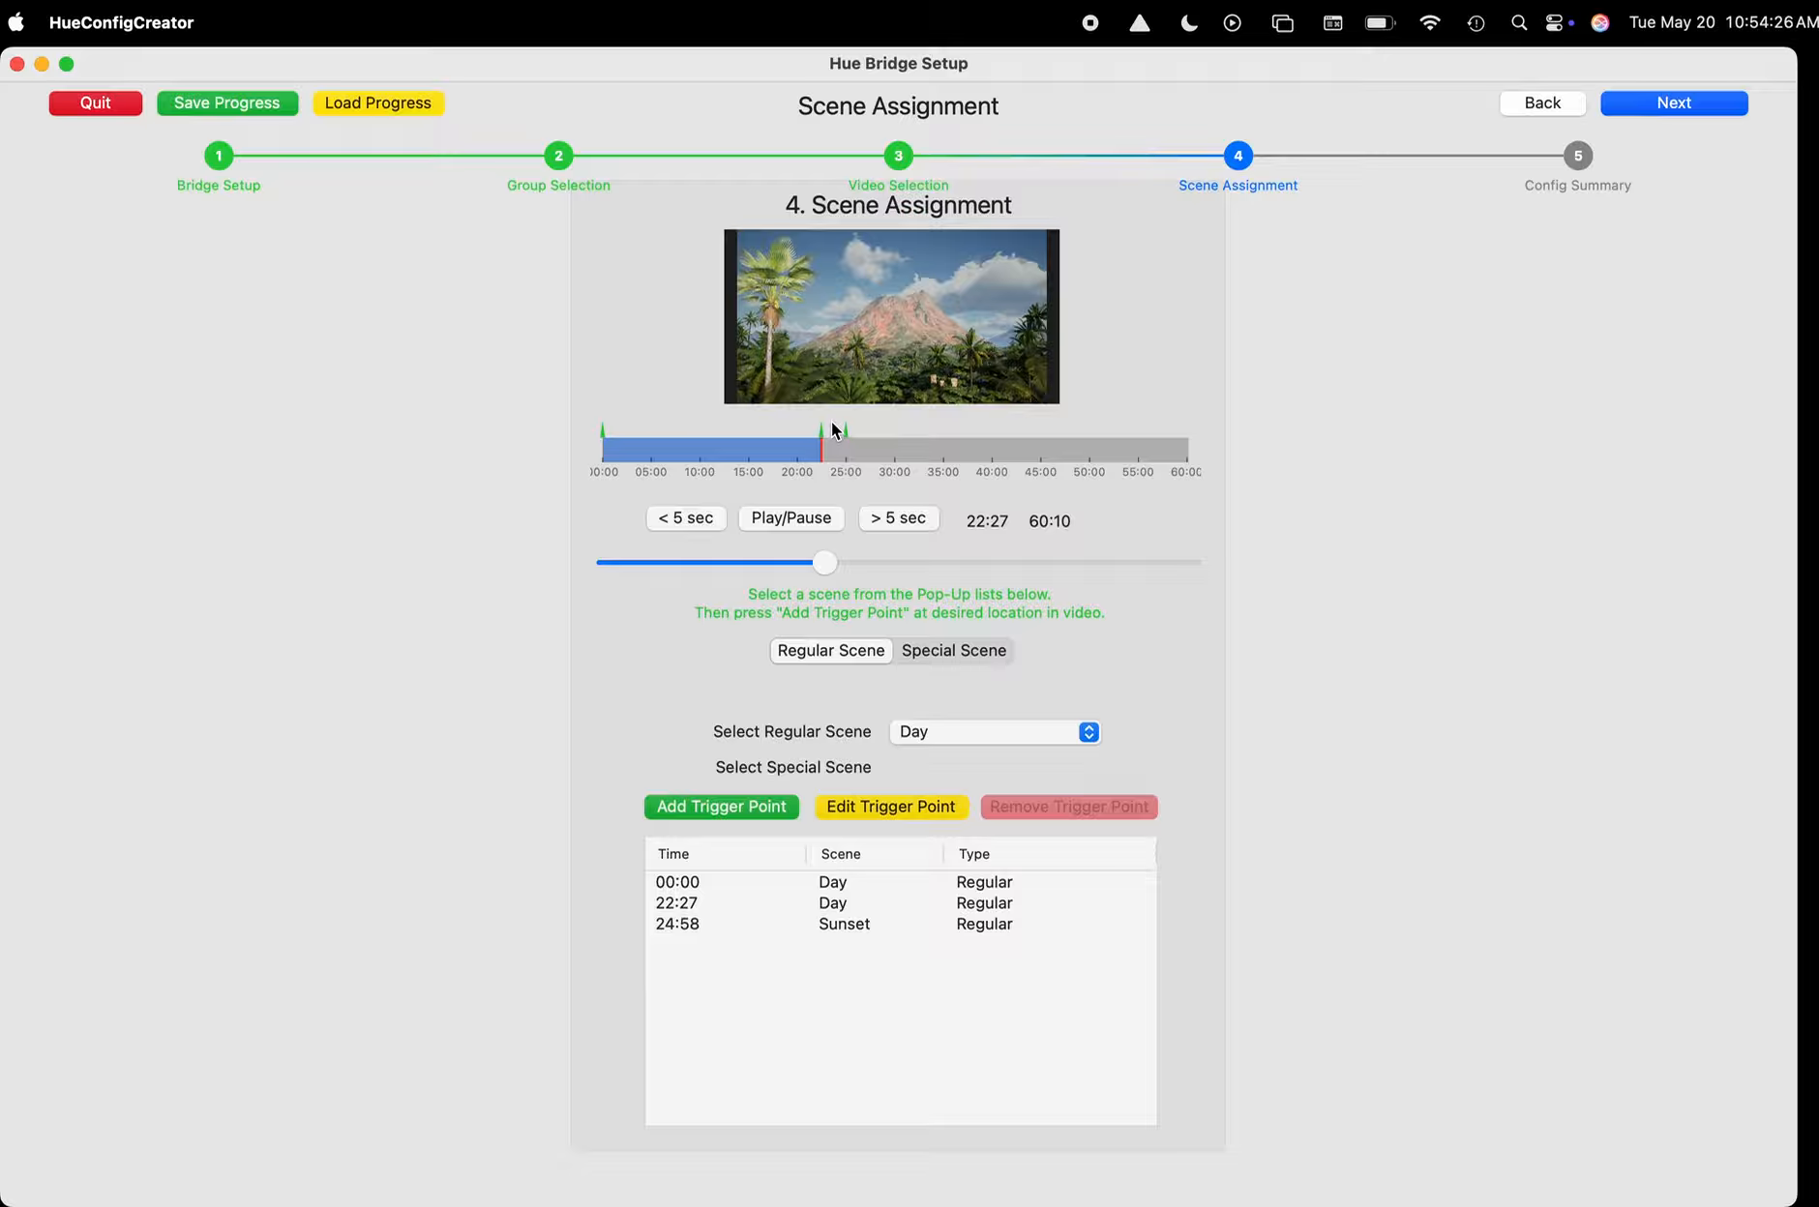
Move the video to 26:01, where it has turned dark, and add a trigger point for the regular scene Night.
left_click(831, 421)
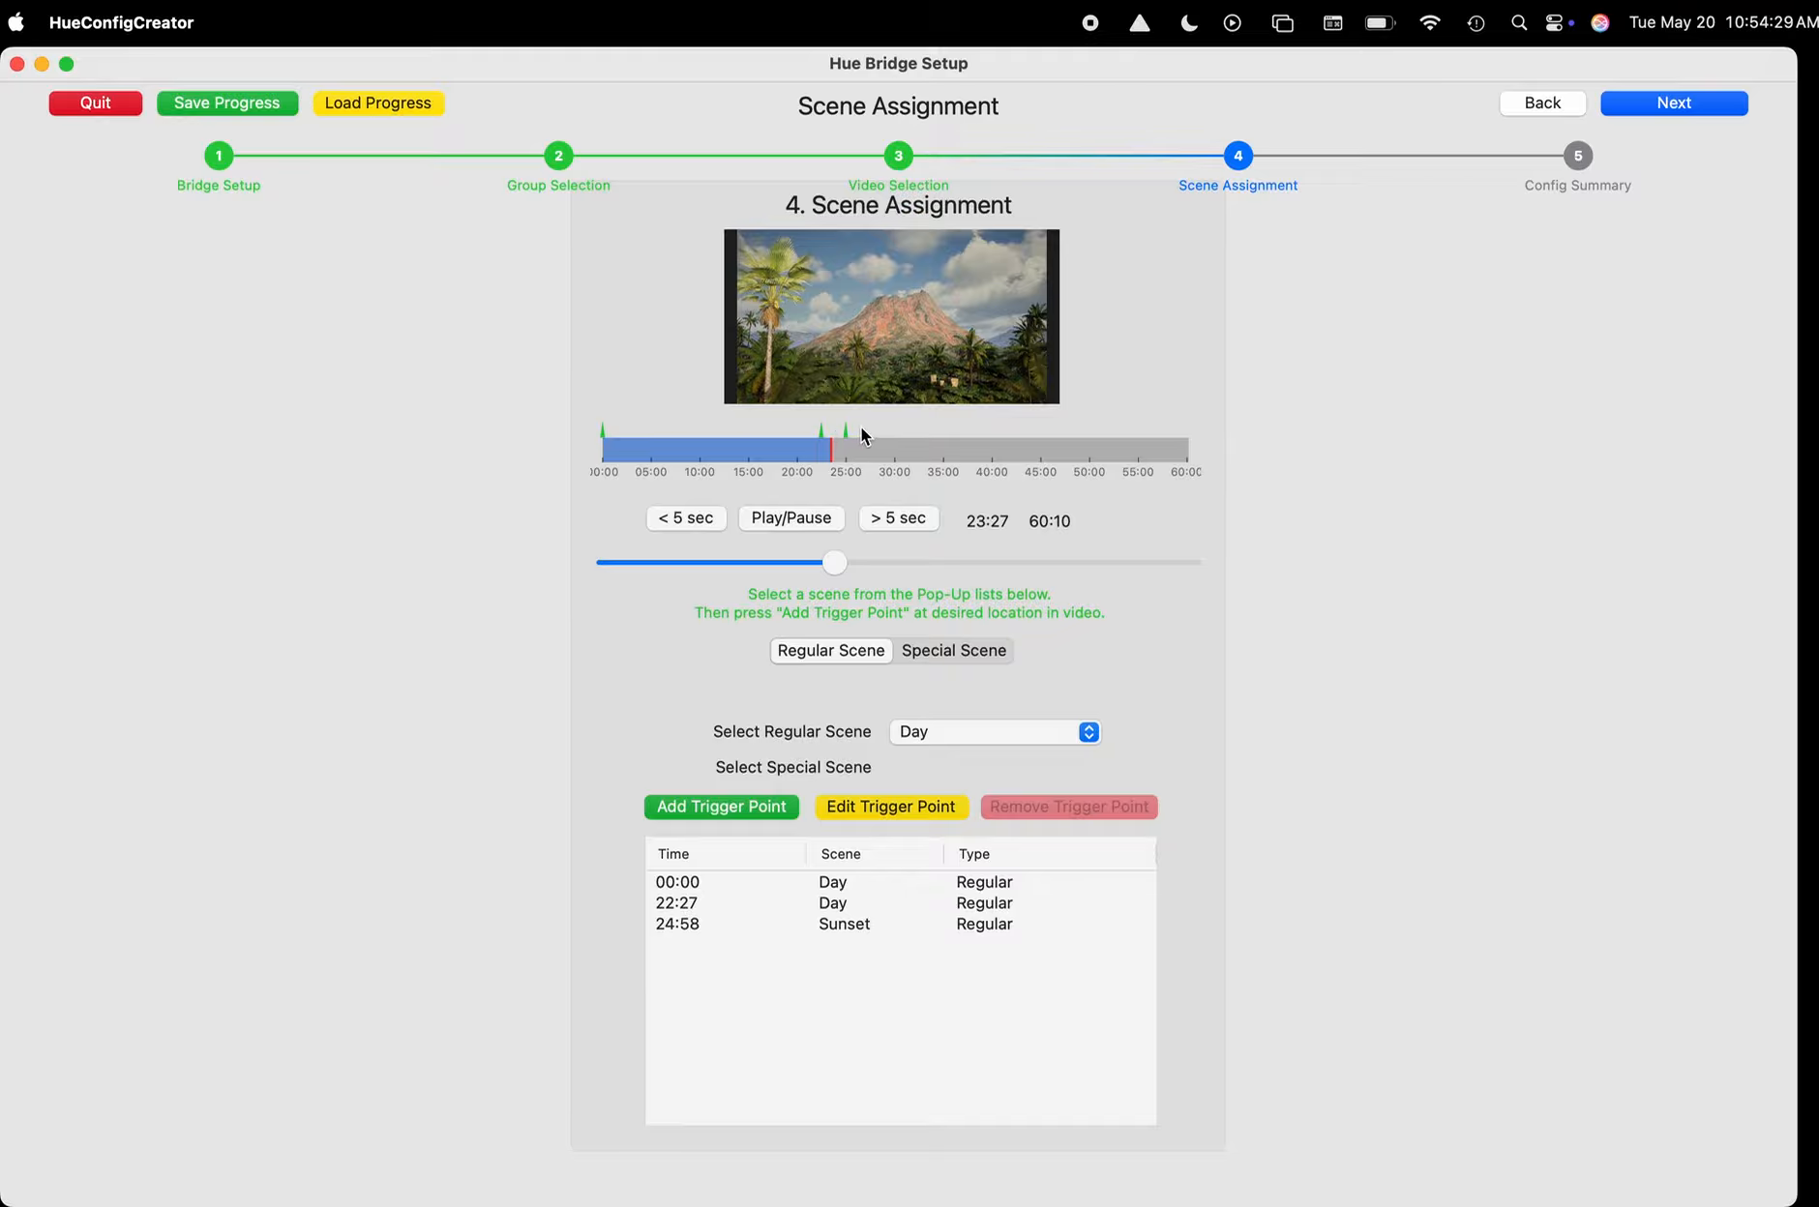
left_click(851, 431)
left_click_drag(853, 429, 857, 431)
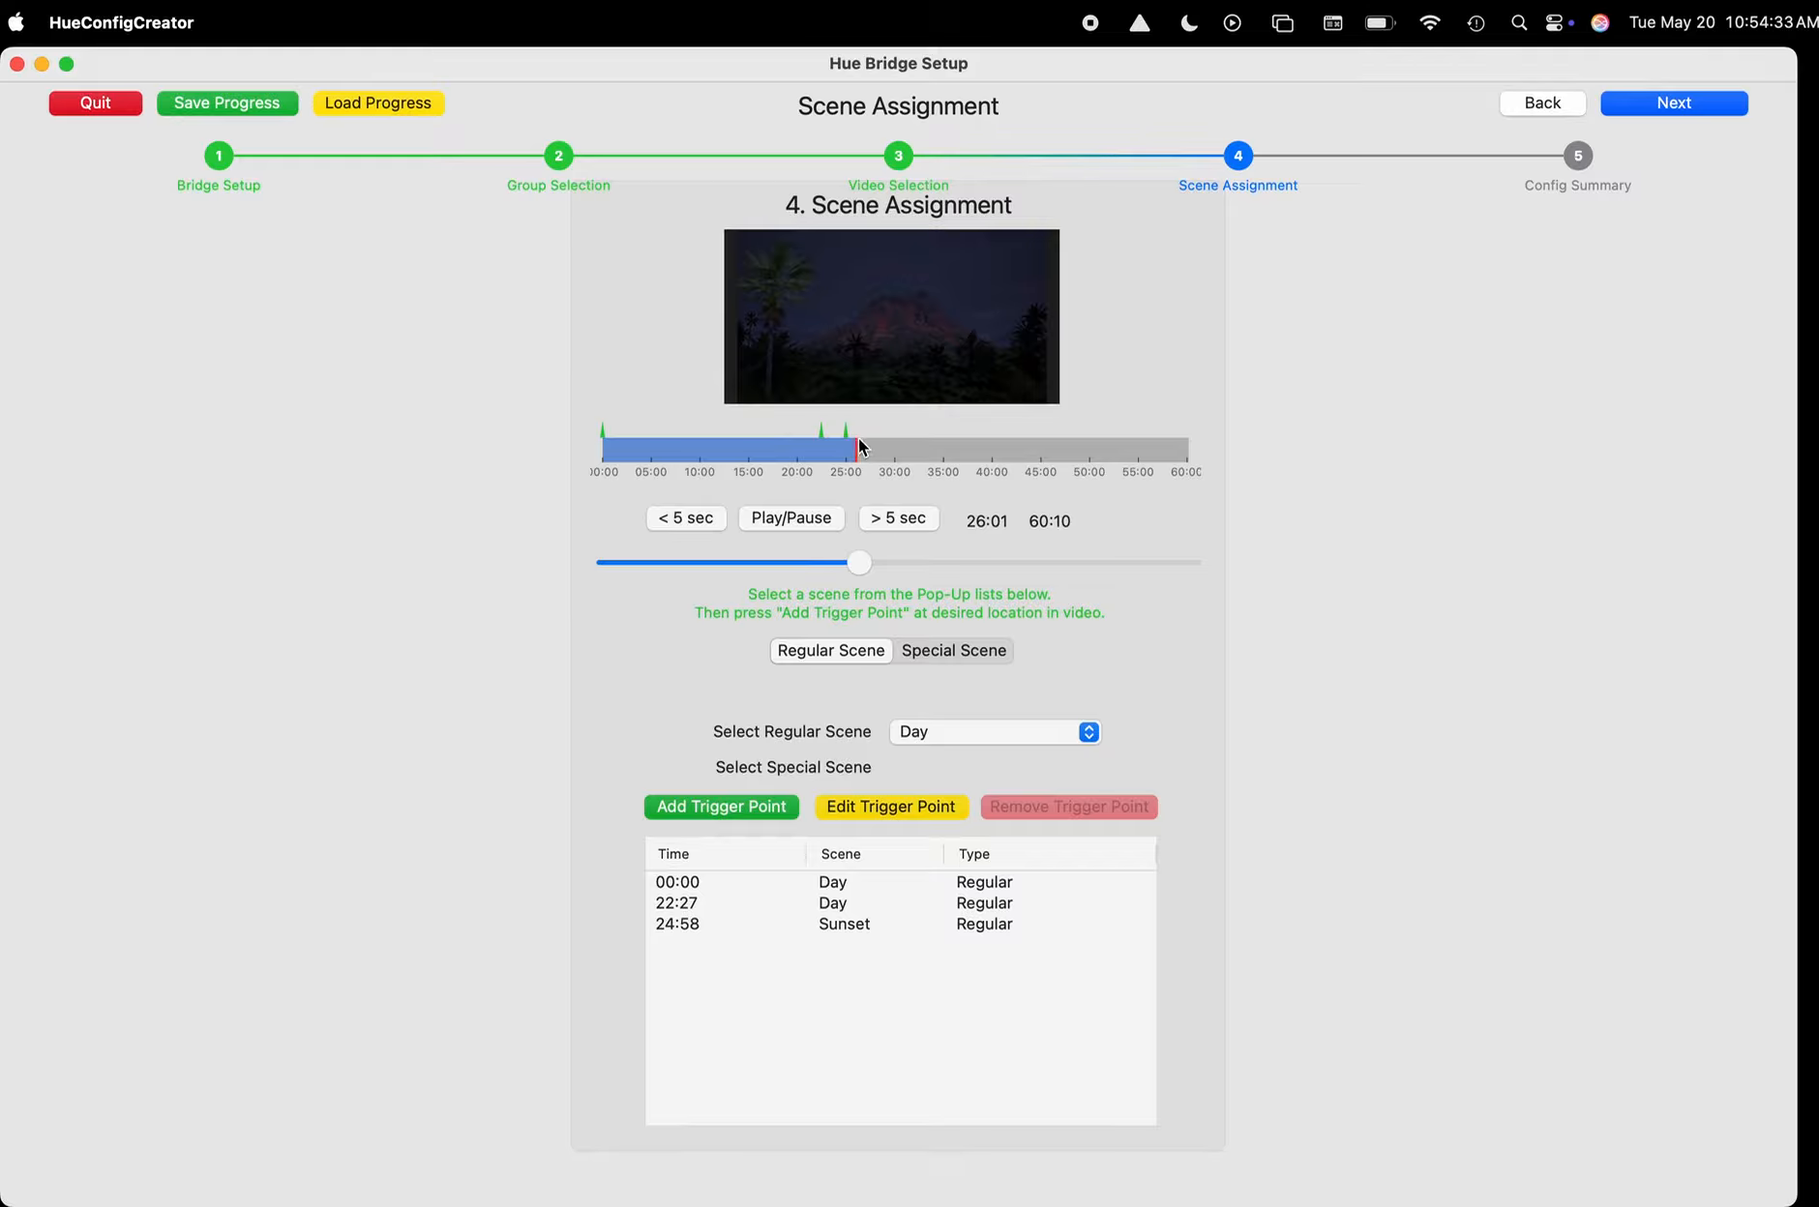
left_click(968, 732)
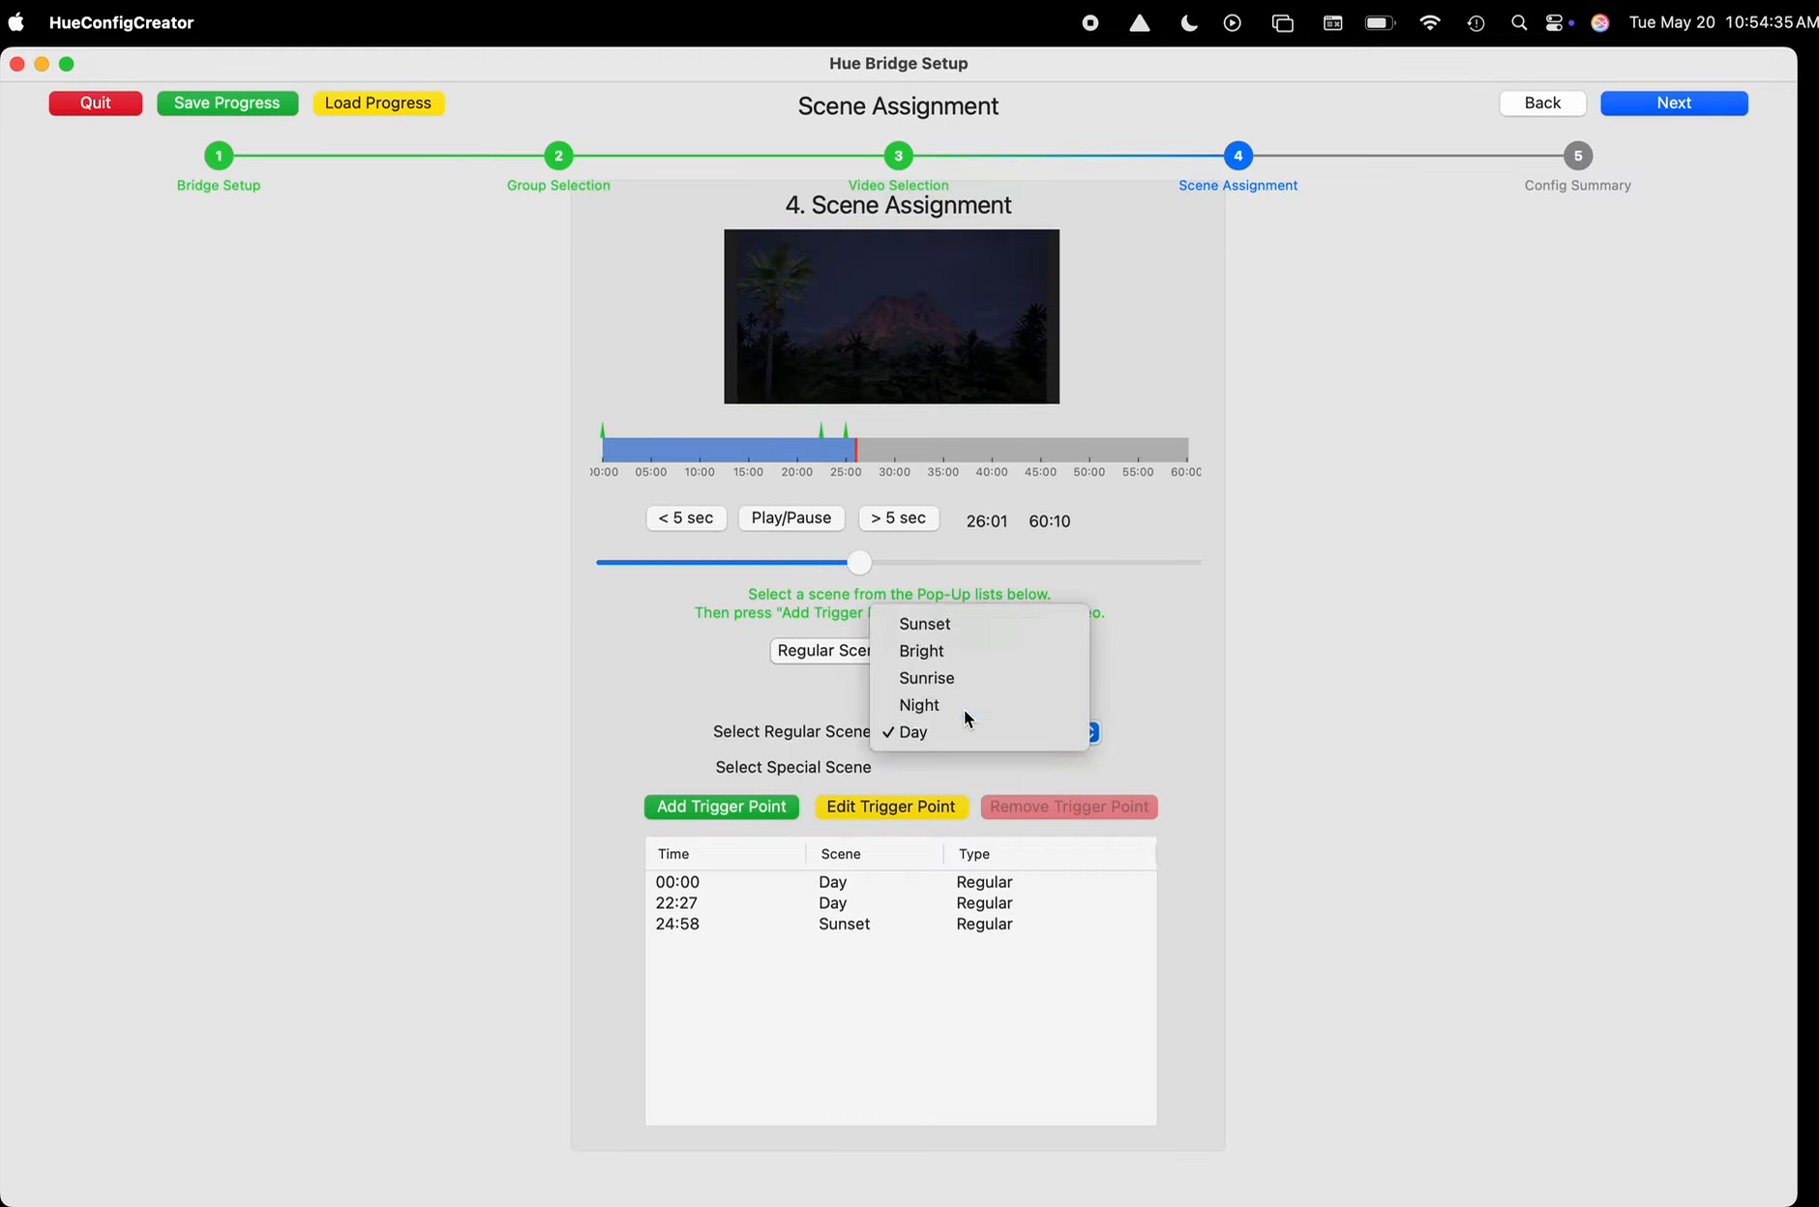
left_click(964, 710)
left_click(709, 807)
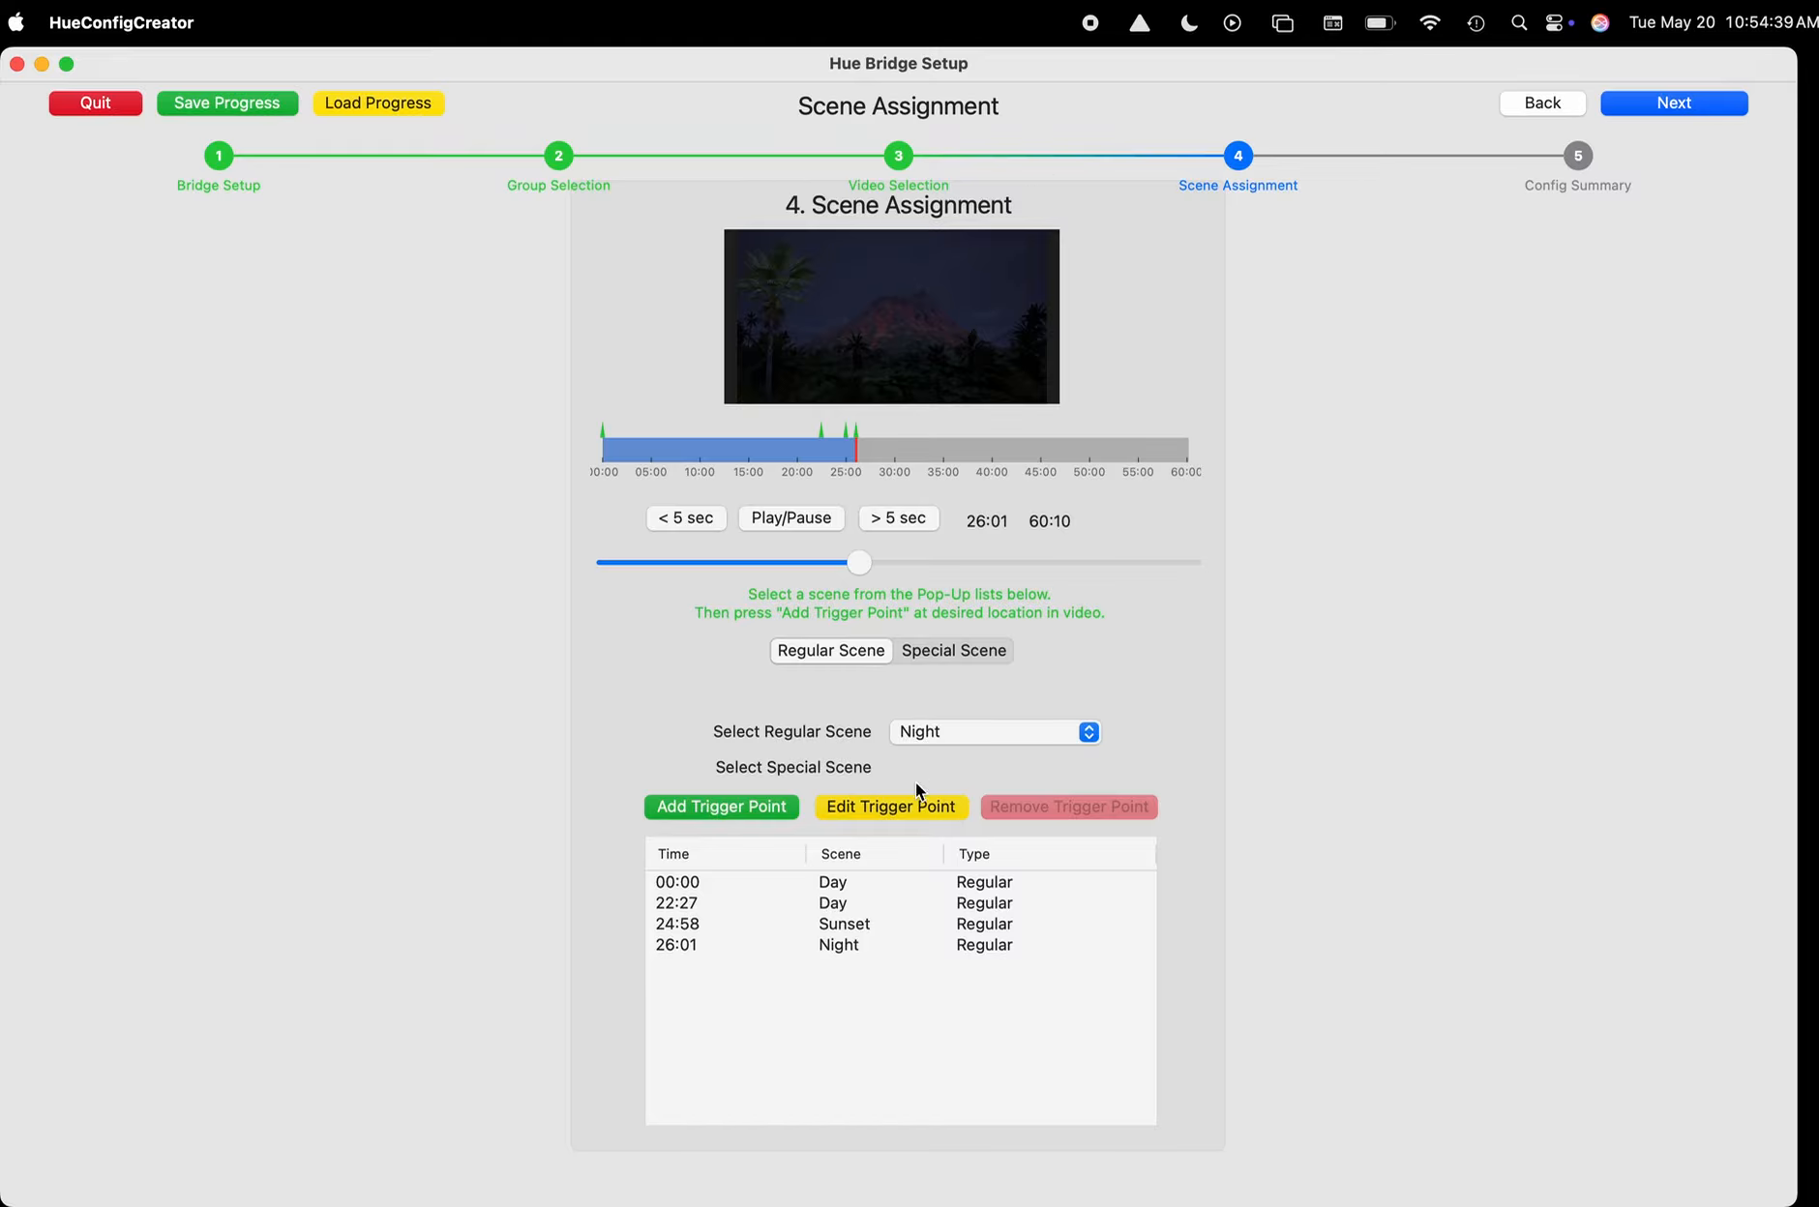
Position the video at the volcano's eruption, at 31:16, using five-second jumps for fine adjustment.
left_click(858, 449)
left_click_drag(859, 450, 906, 451)
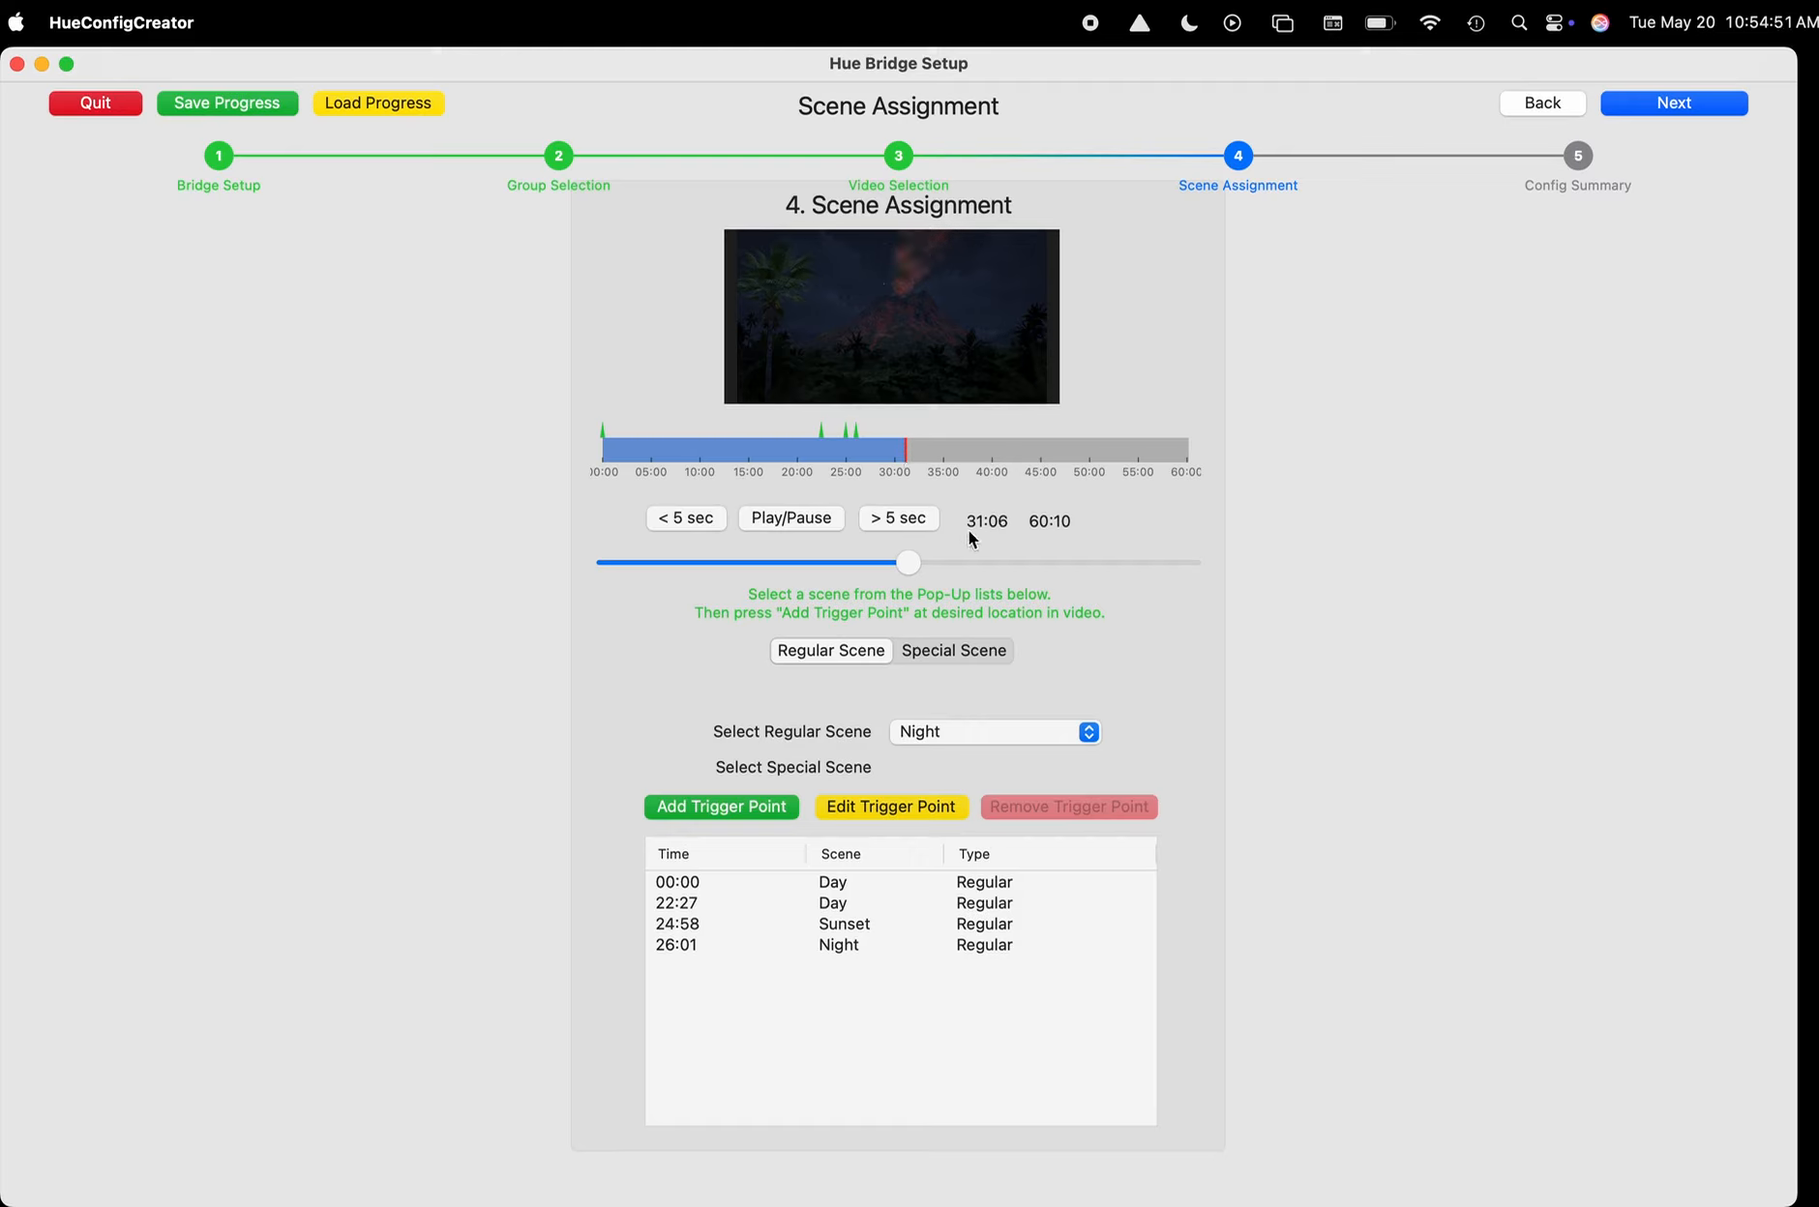
left_click(926, 519)
left_click(915, 520)
left_click(689, 518)
left_click(902, 517)
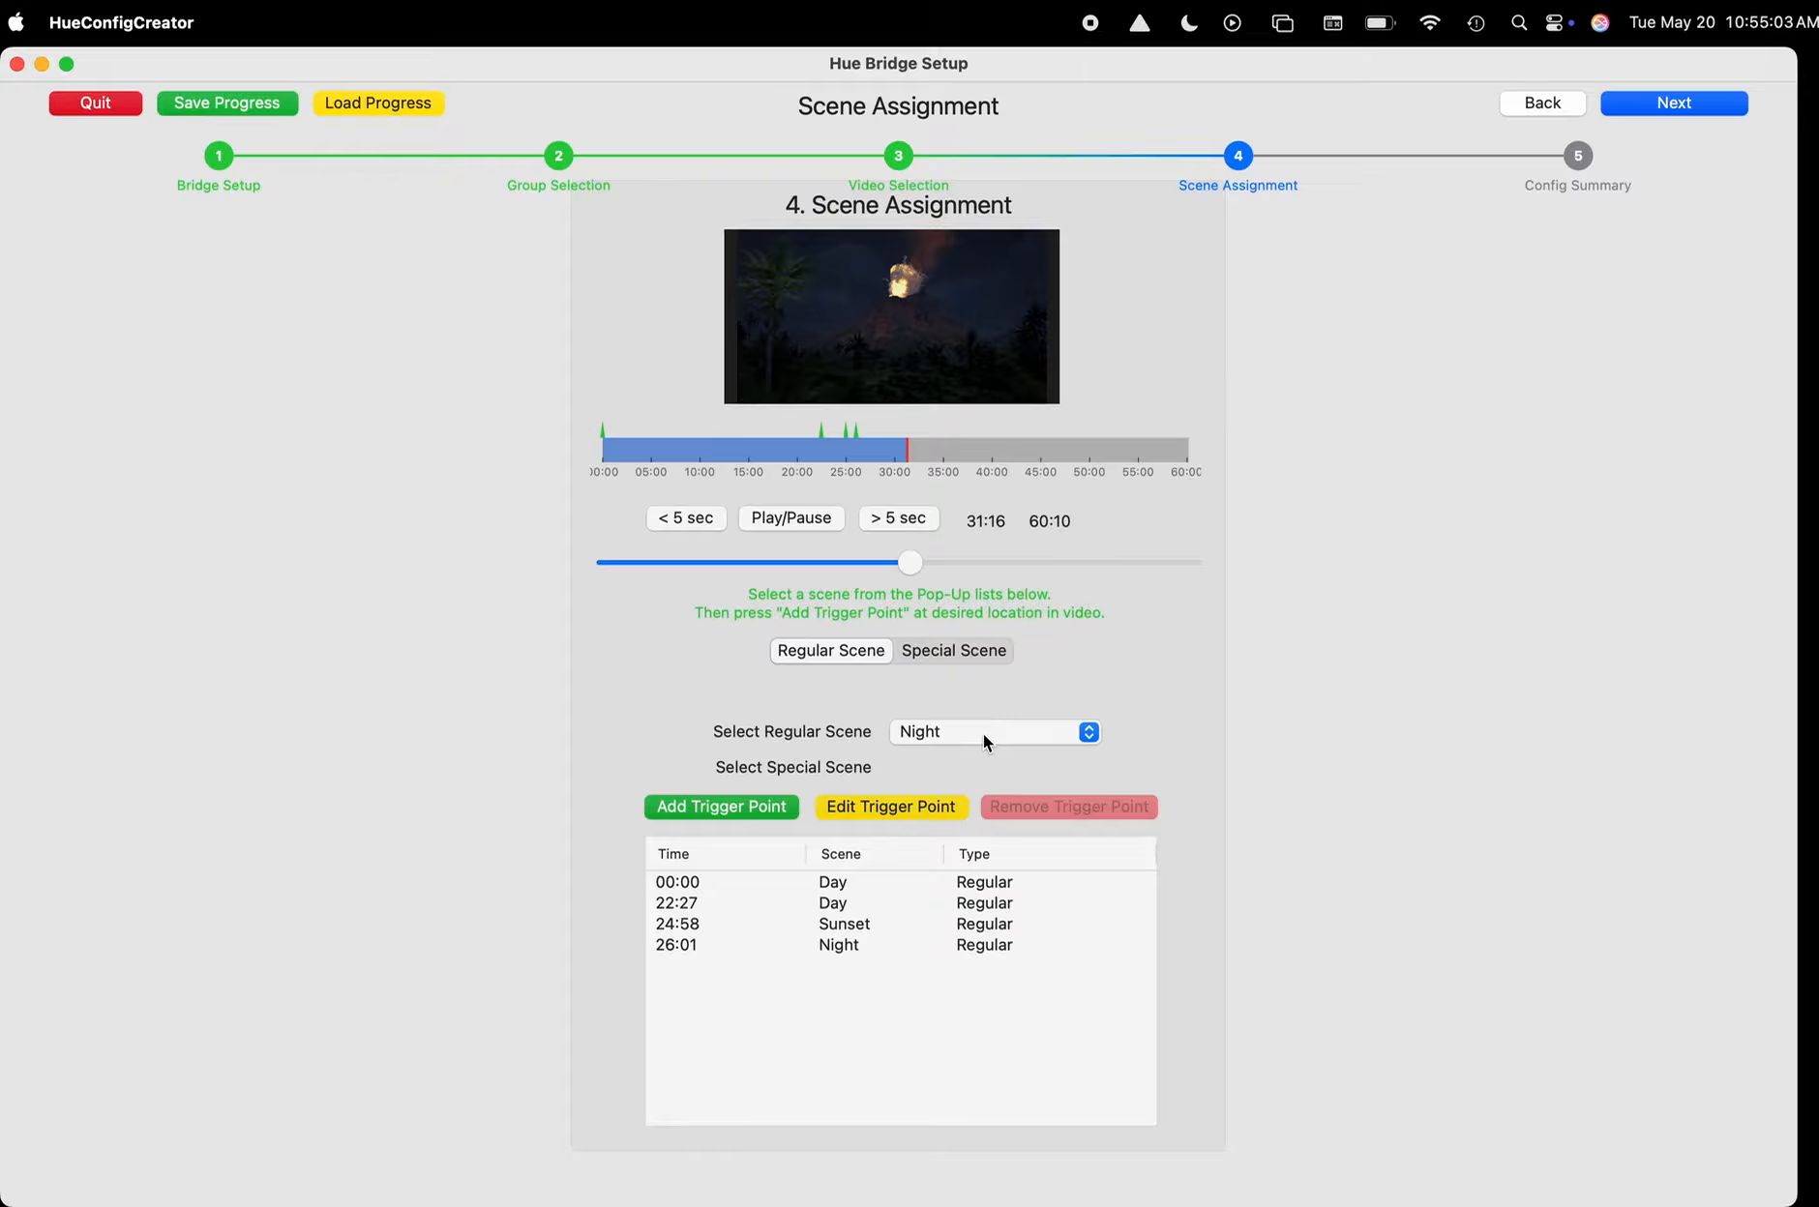
Start a new special scene of the animation type and include all listed lights in it.
left_click(956, 650)
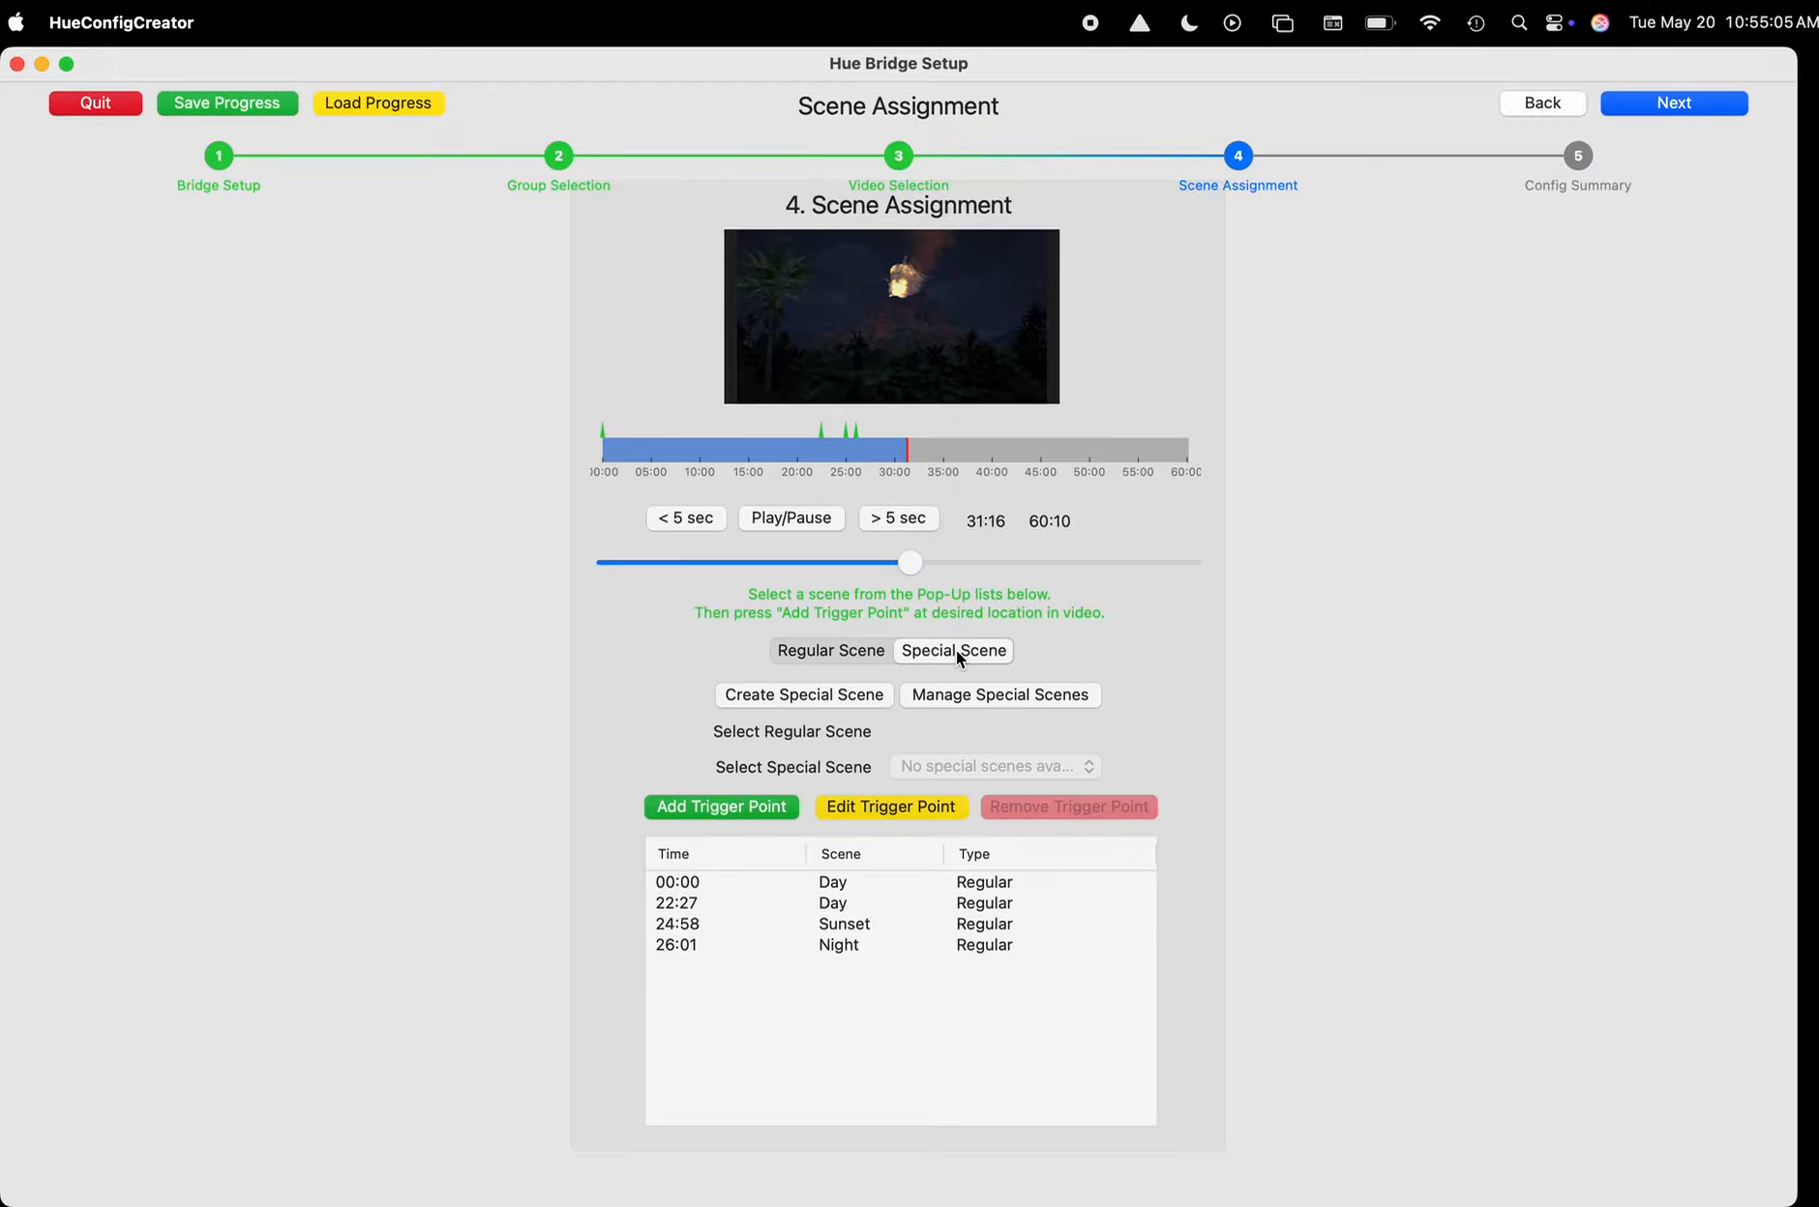
left_click(815, 687)
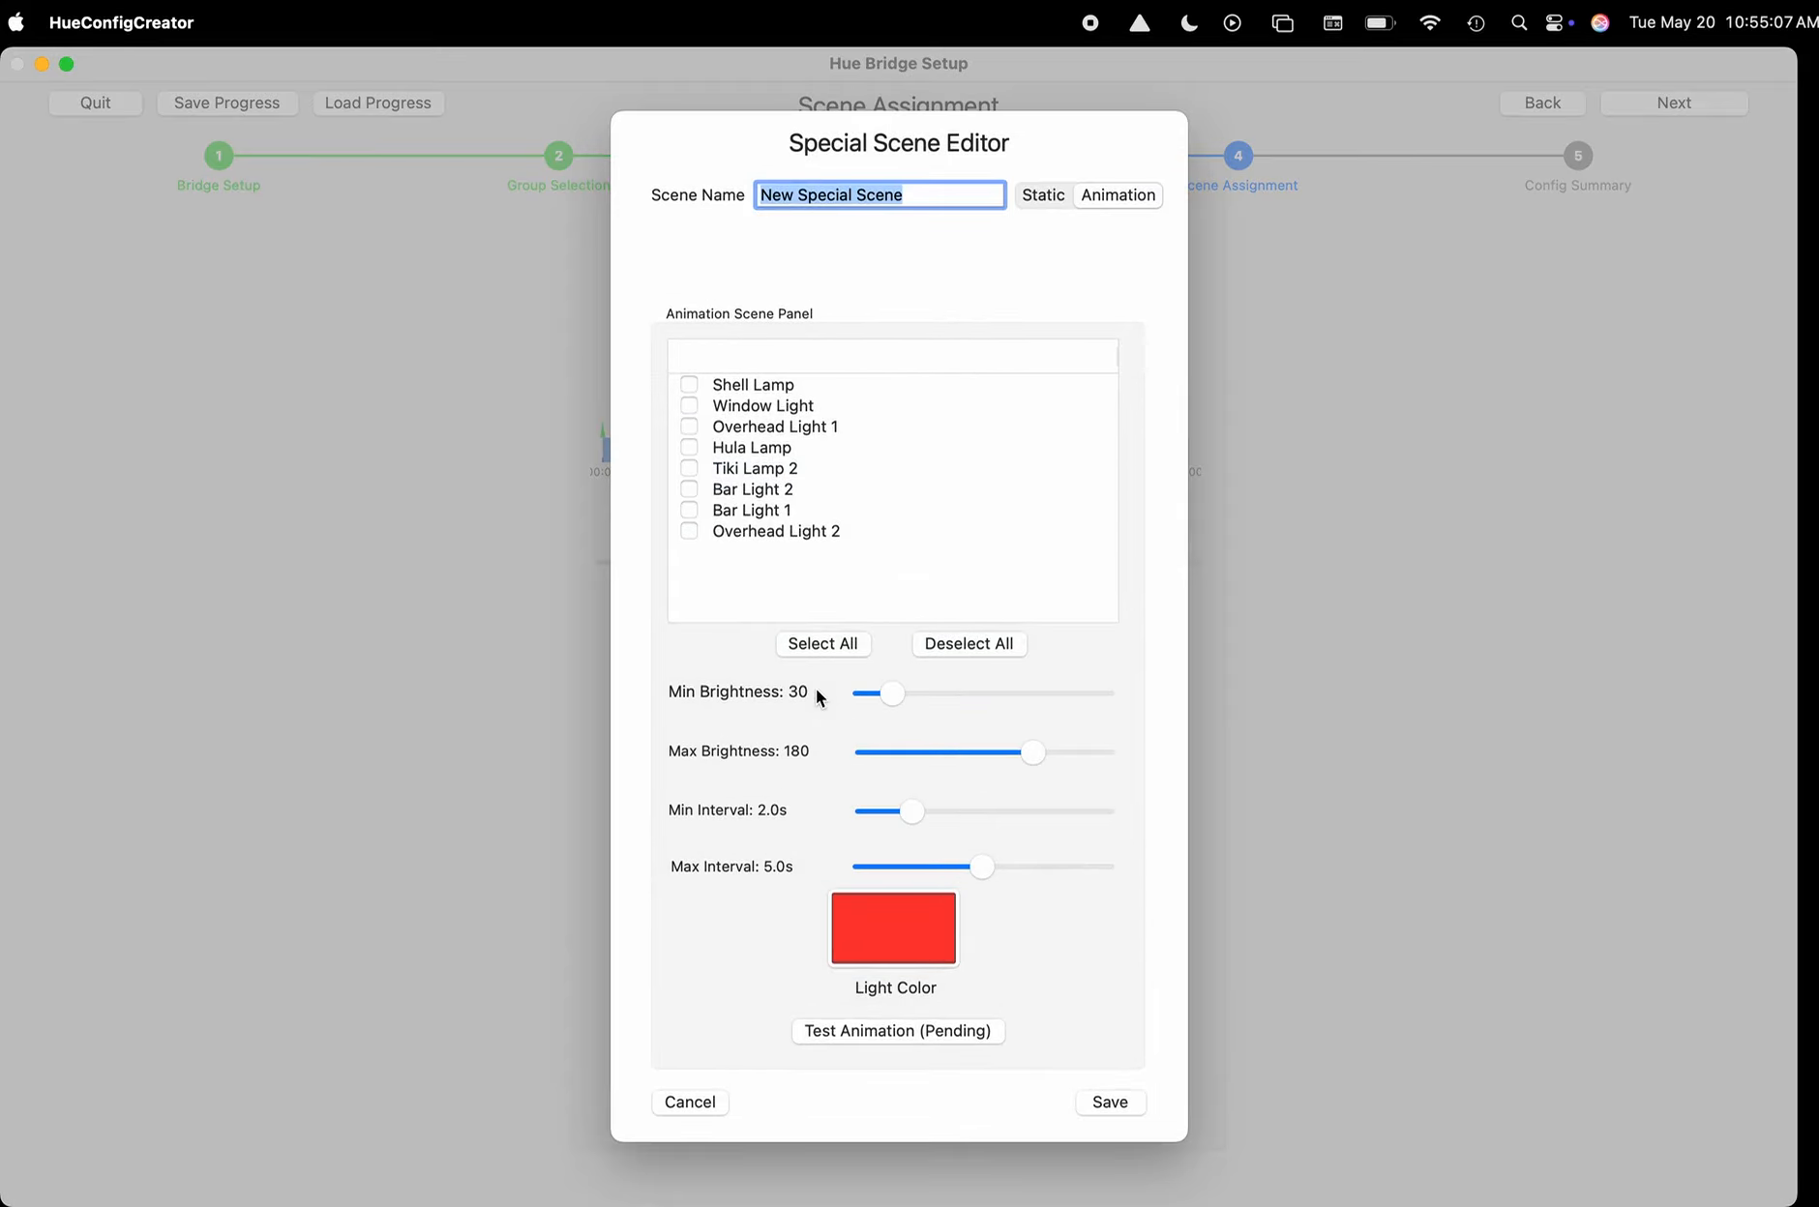
left_click(821, 643)
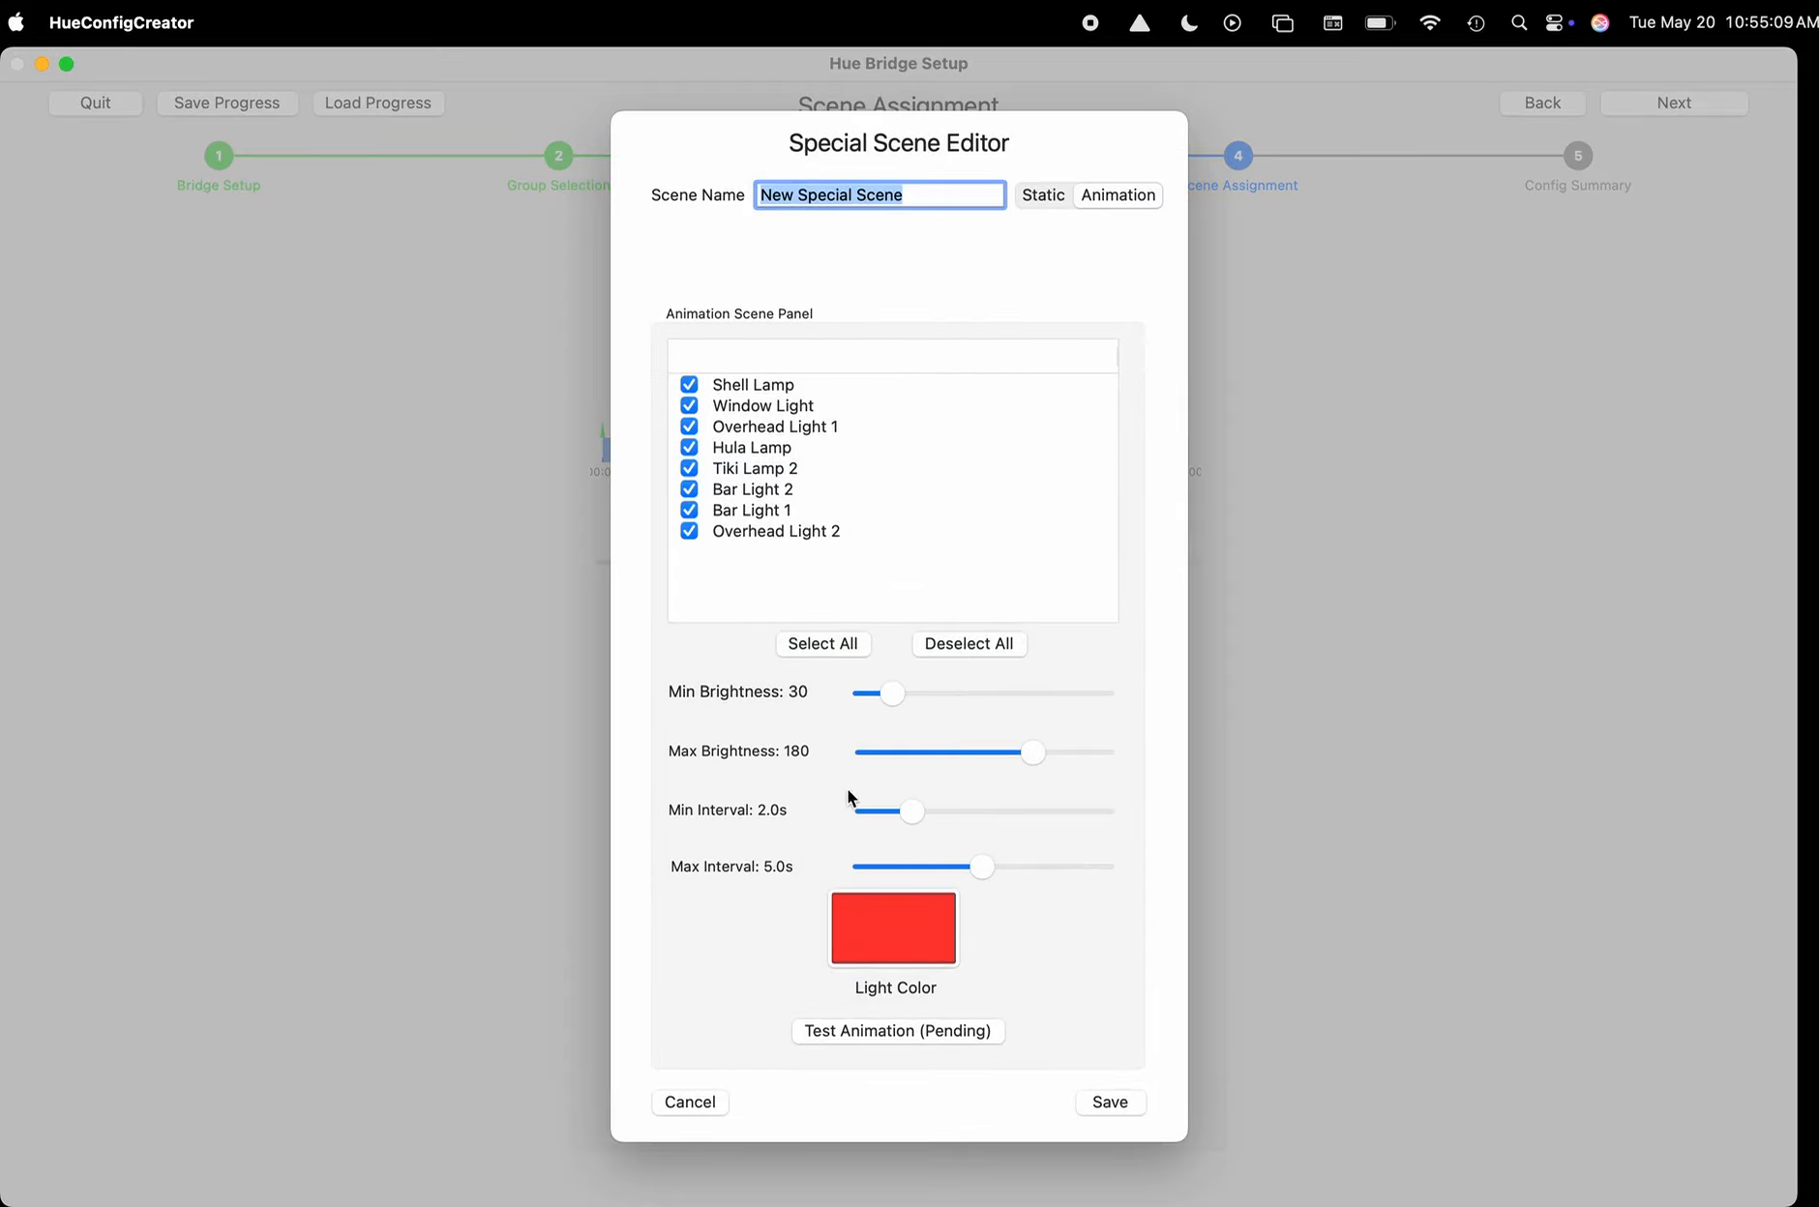
left_click(891, 933)
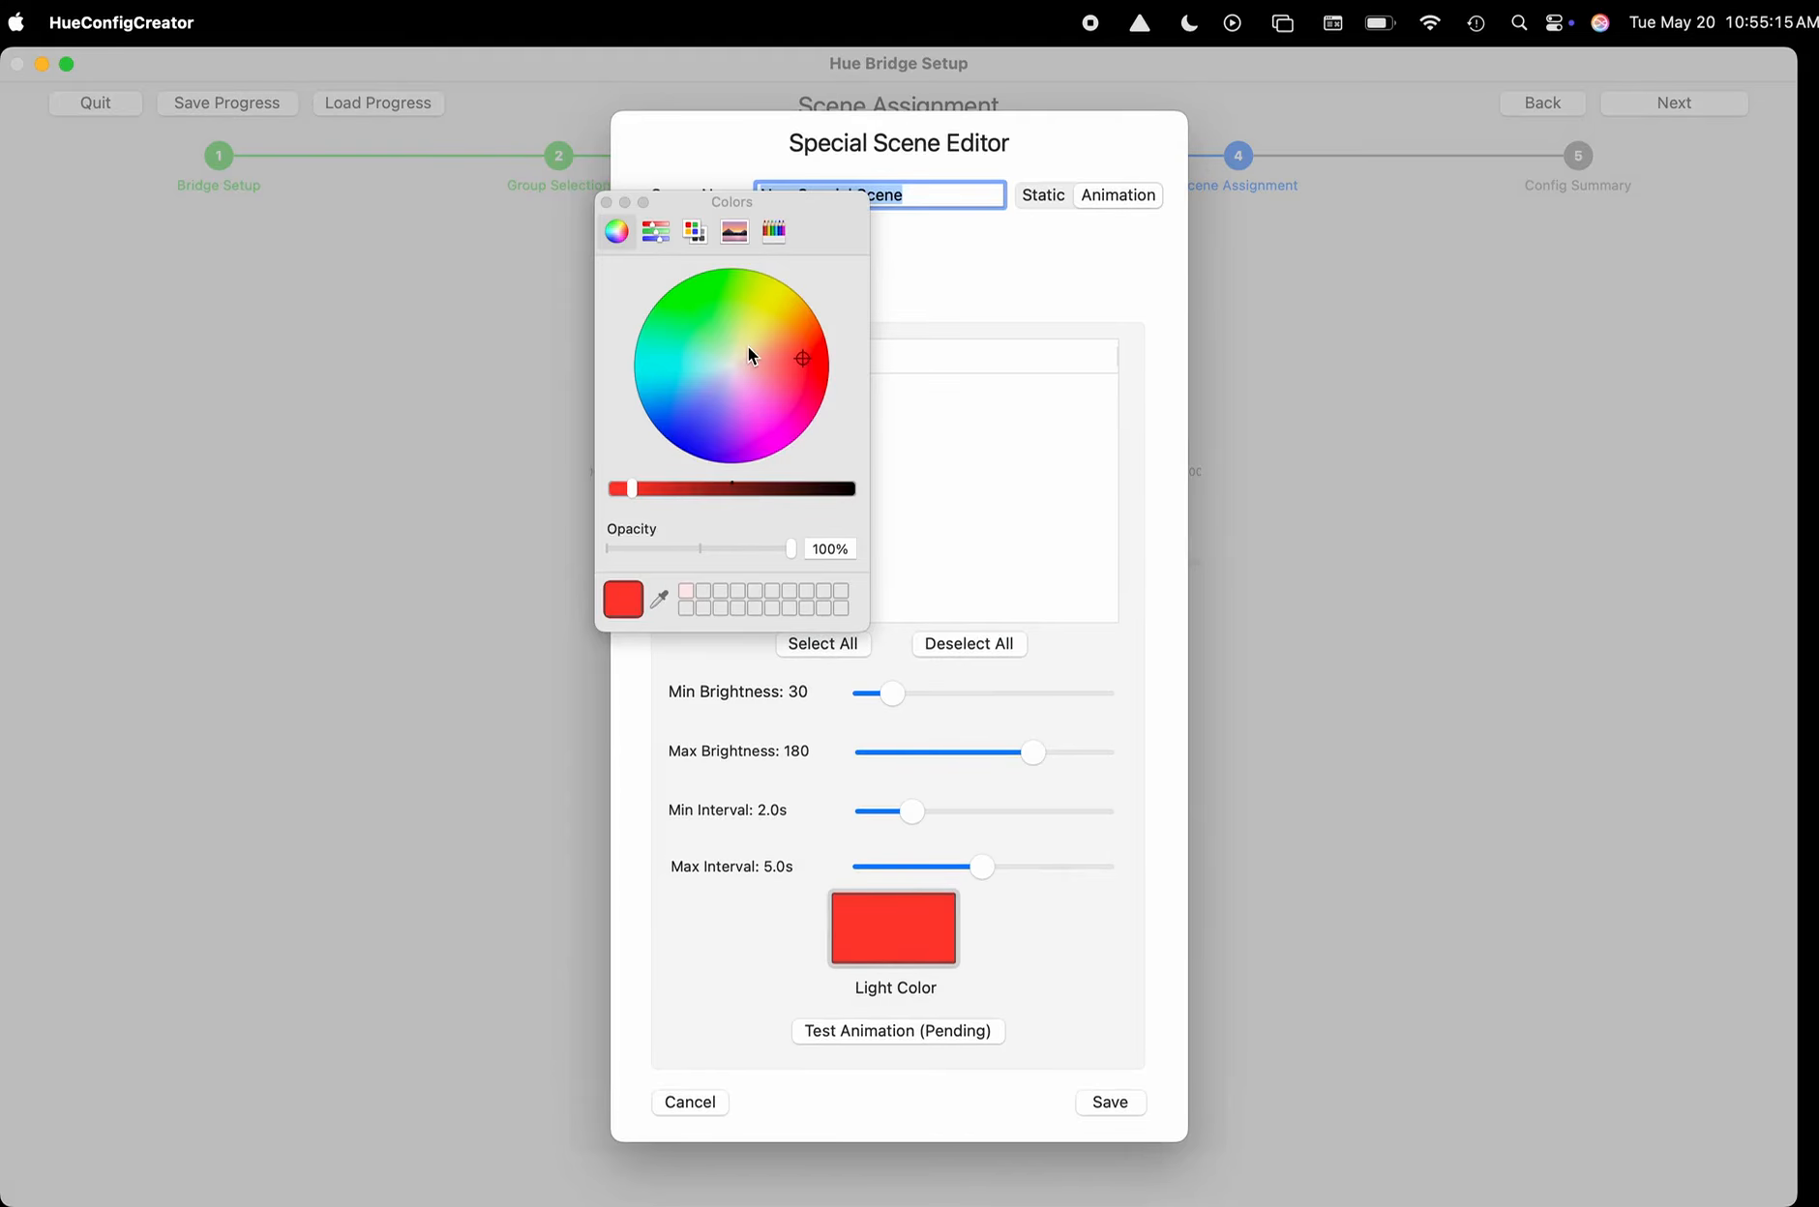
left_click(607, 202)
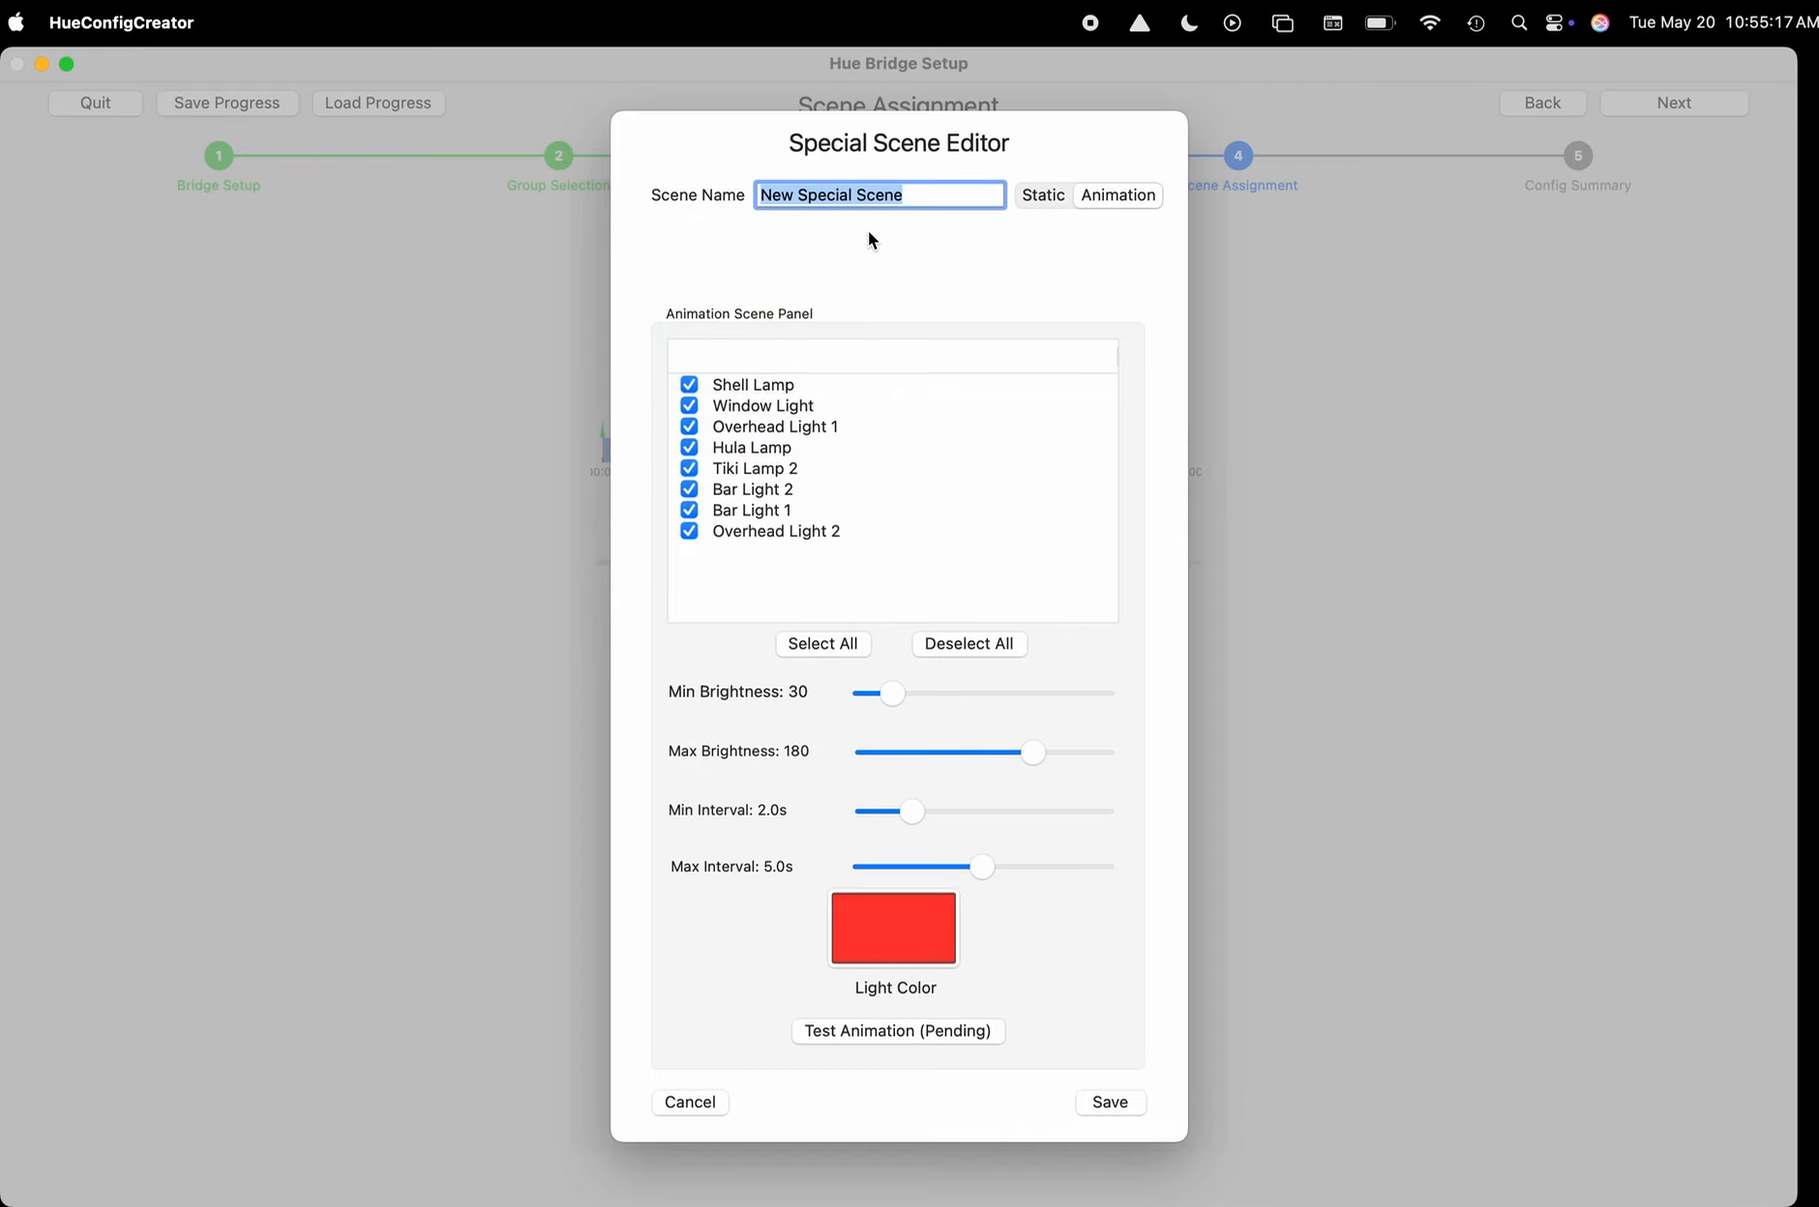
Name the special scene VOLCANO_ERUPTION and set its minimum brightness to 10.
type("VOL")
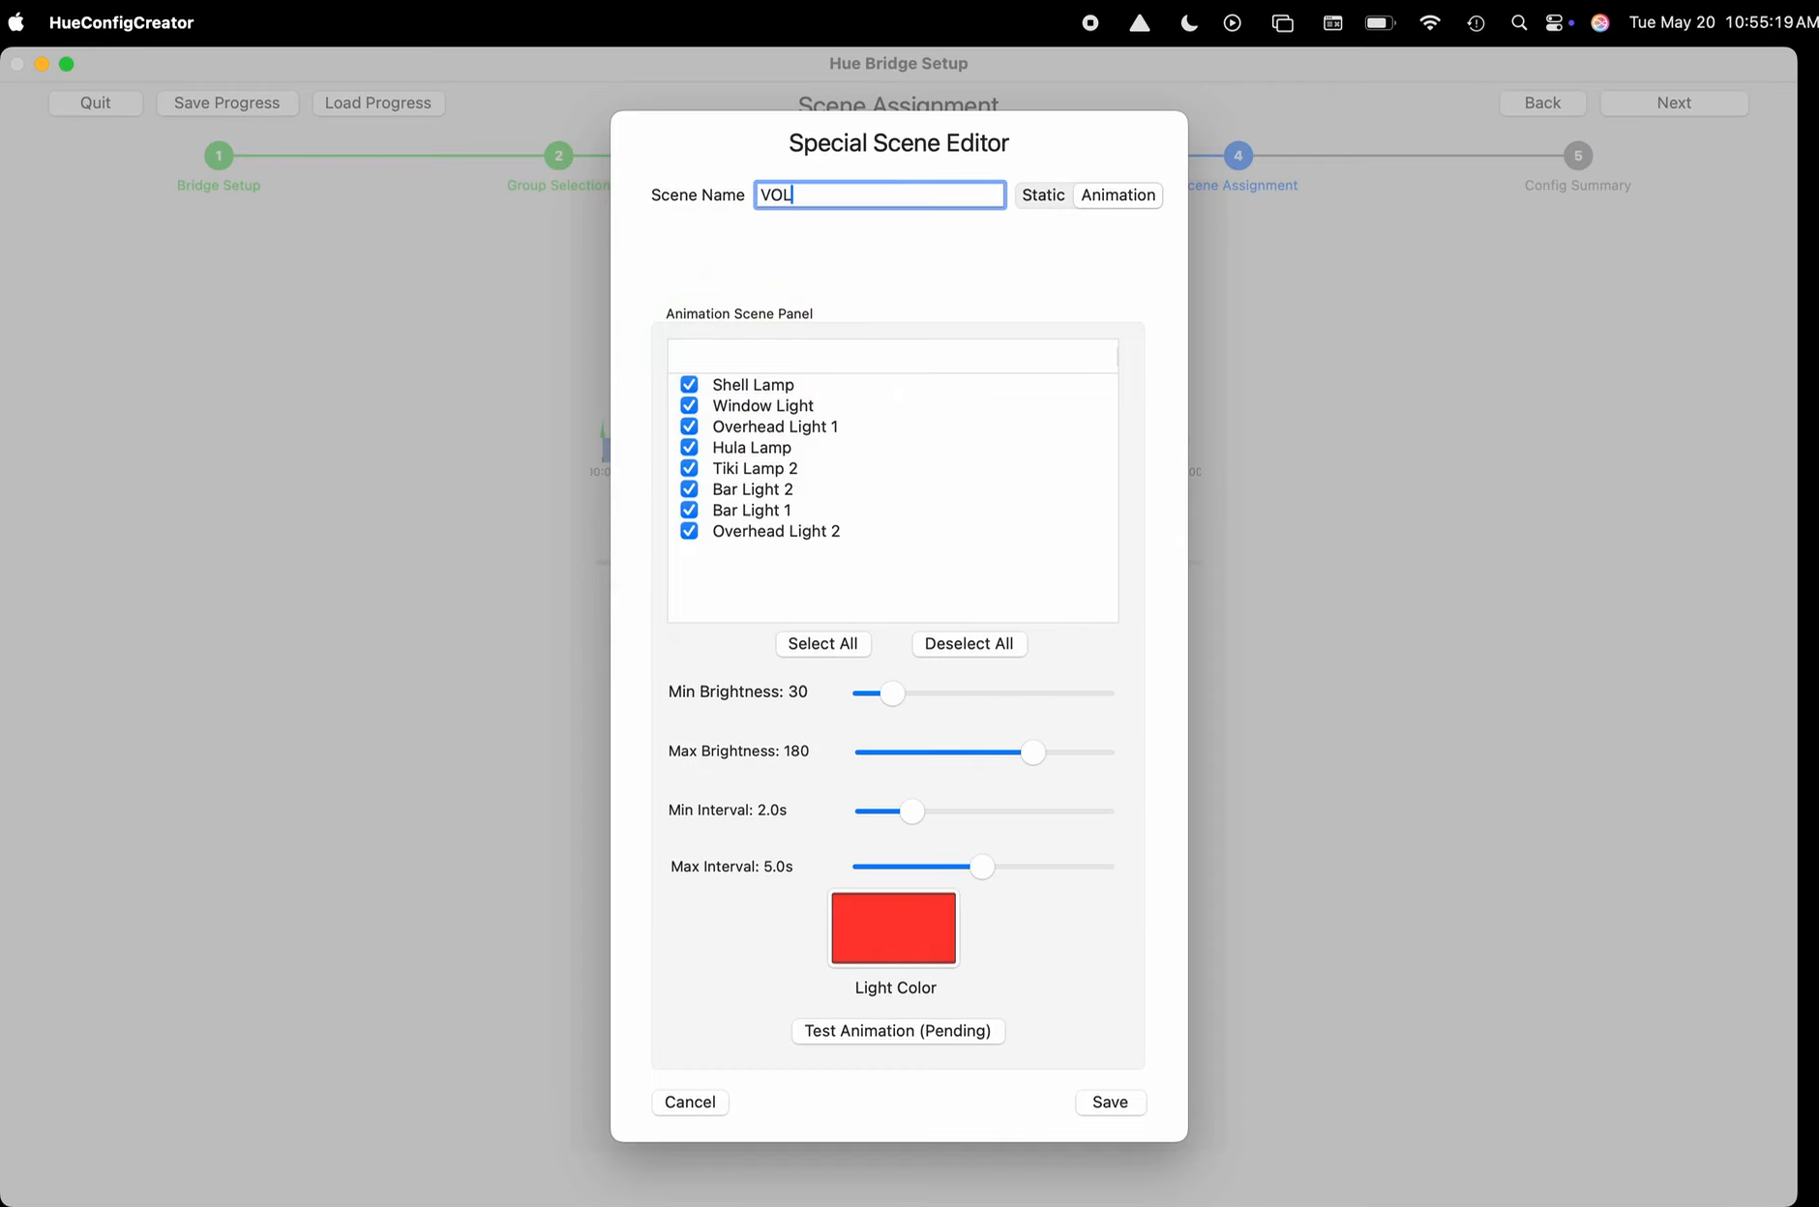
type("CANO_ERUPTION")
left_click(880, 695)
left_click(873, 693)
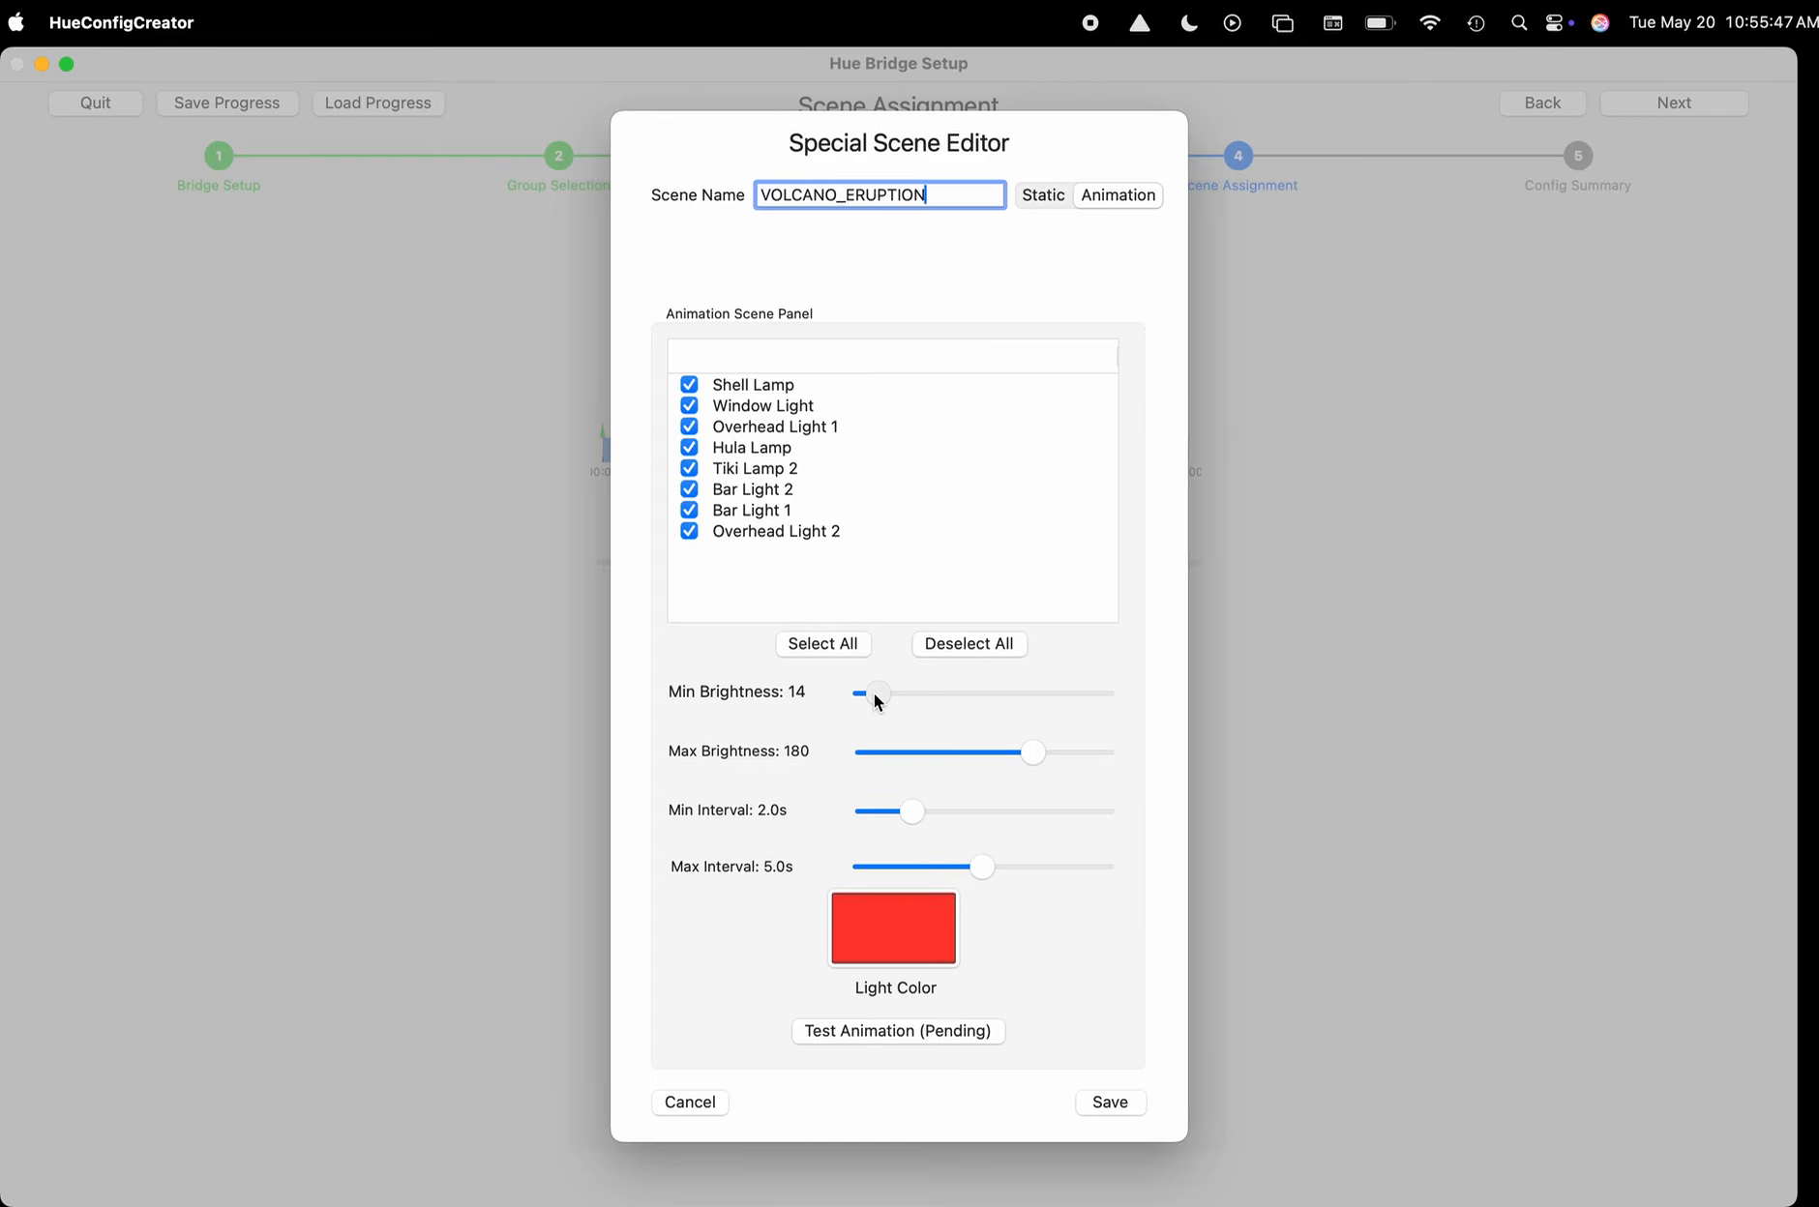
left_click(871, 691)
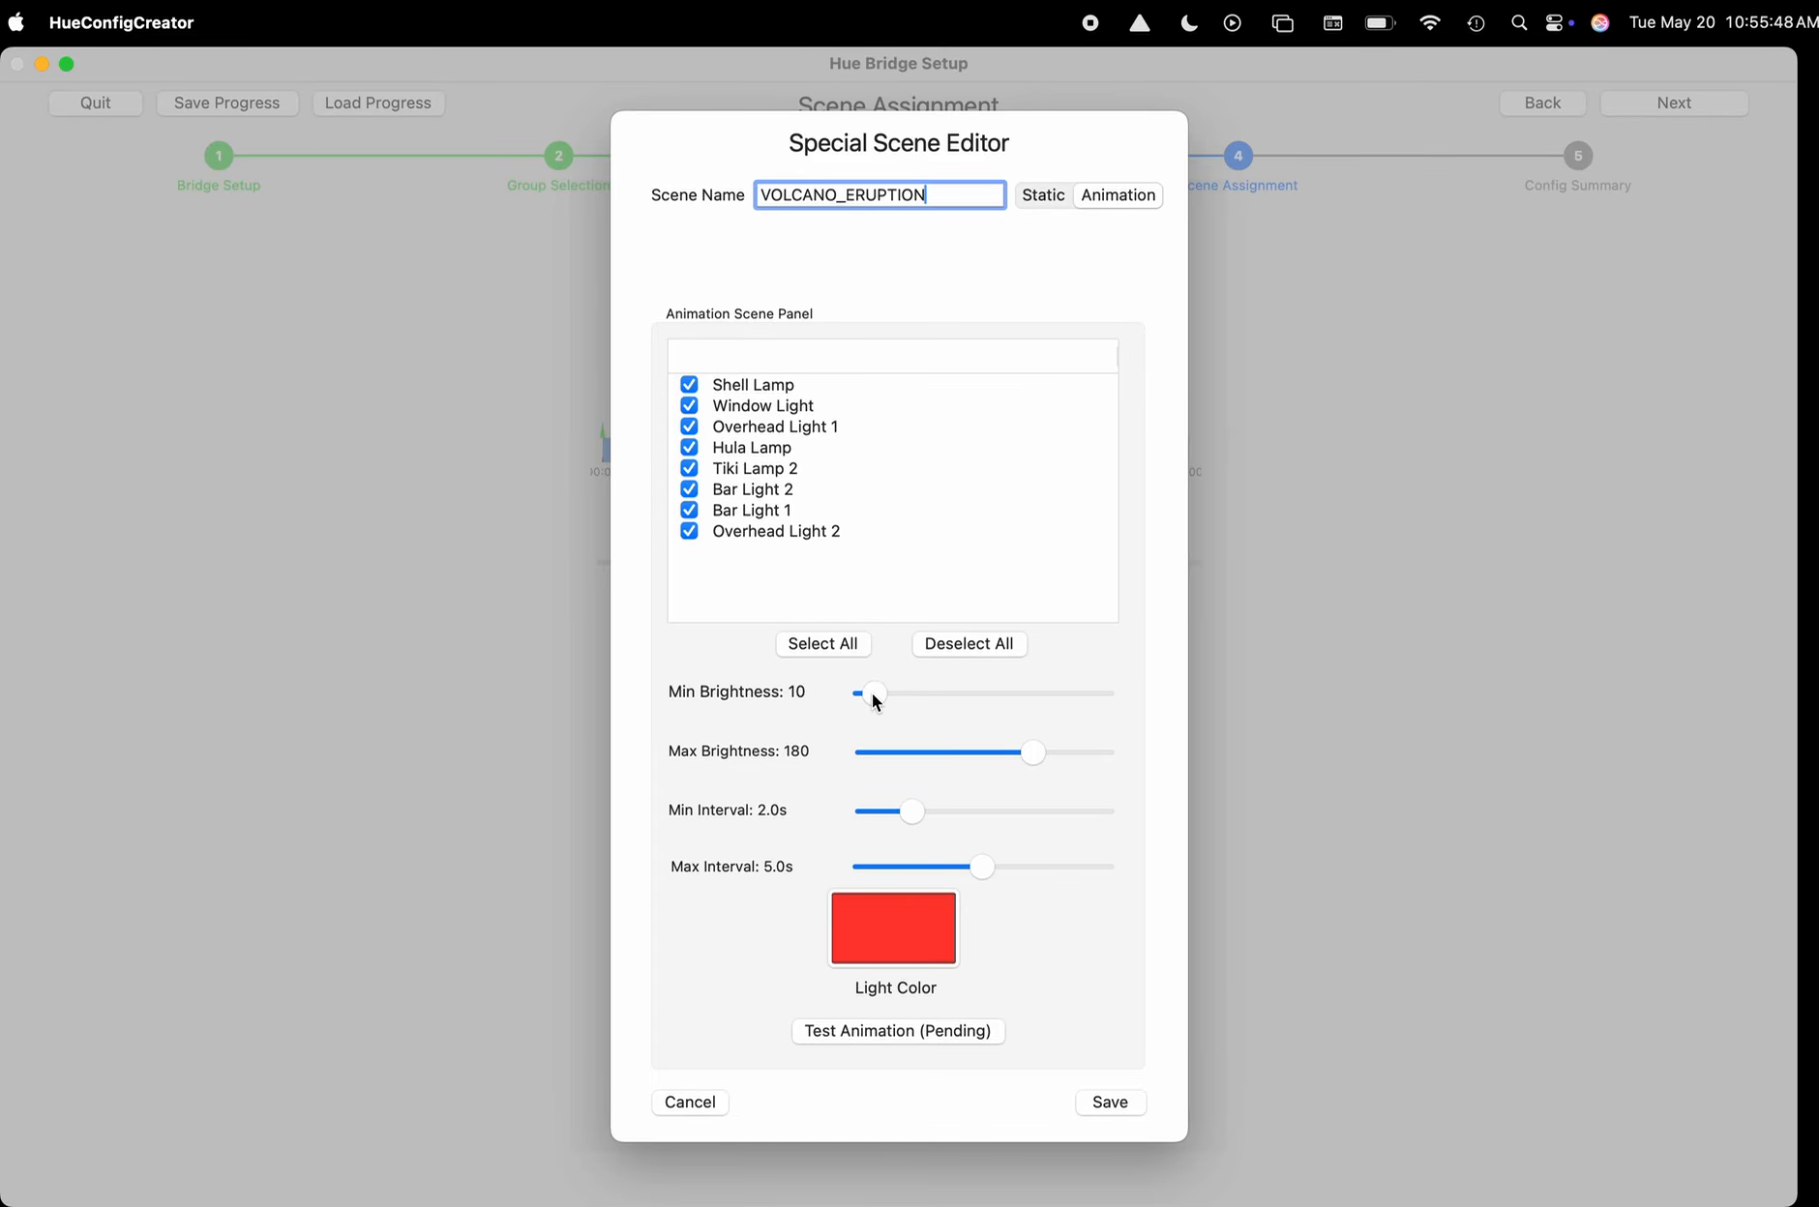
Set the special scene's maximum brightness to 71, minimum interval to 1.1 s and maximum interval to 3.1 s, and save it.
left_click(1027, 760)
left_click_drag(1065, 767, 940, 761)
left_click_drag(910, 757, 933, 752)
left_click_drag(912, 812, 886, 817)
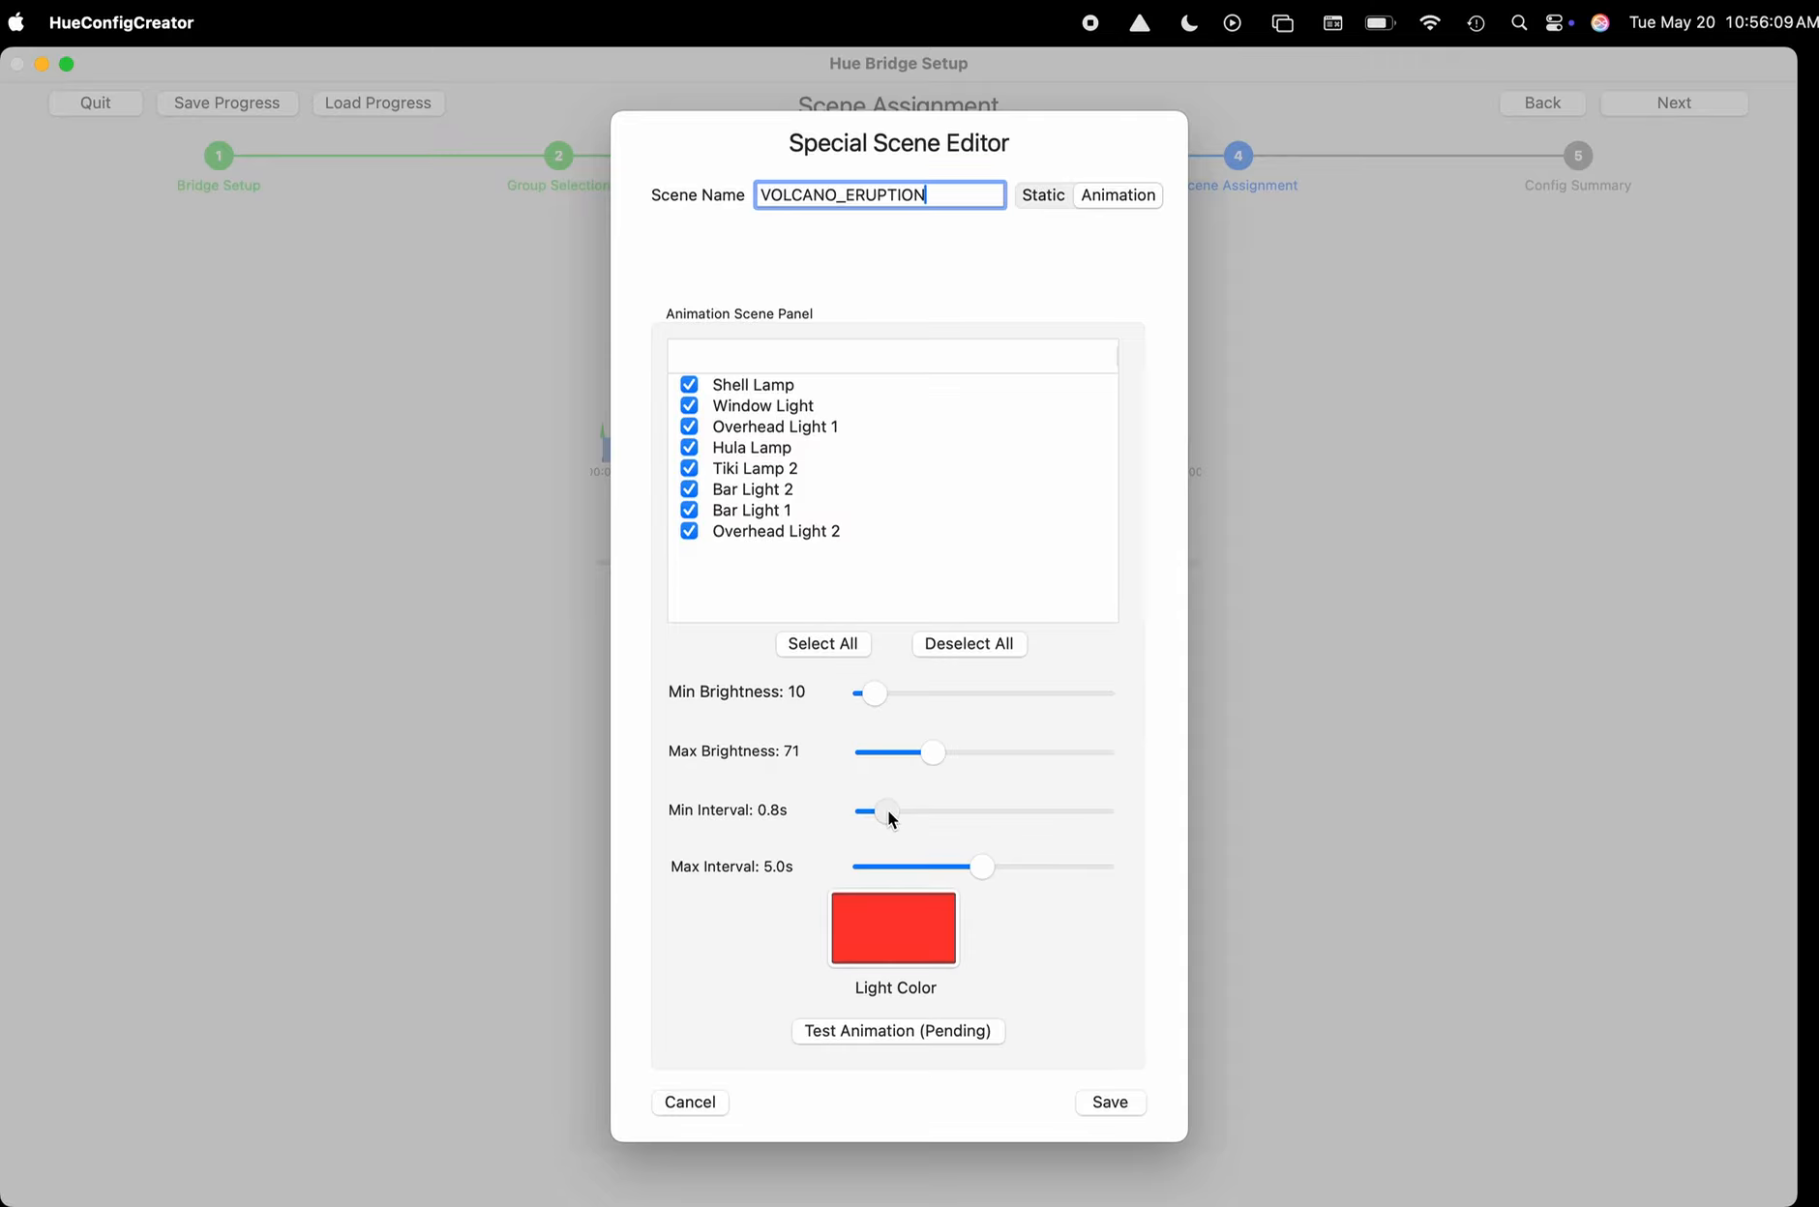
left_click_drag(886, 811, 930, 868)
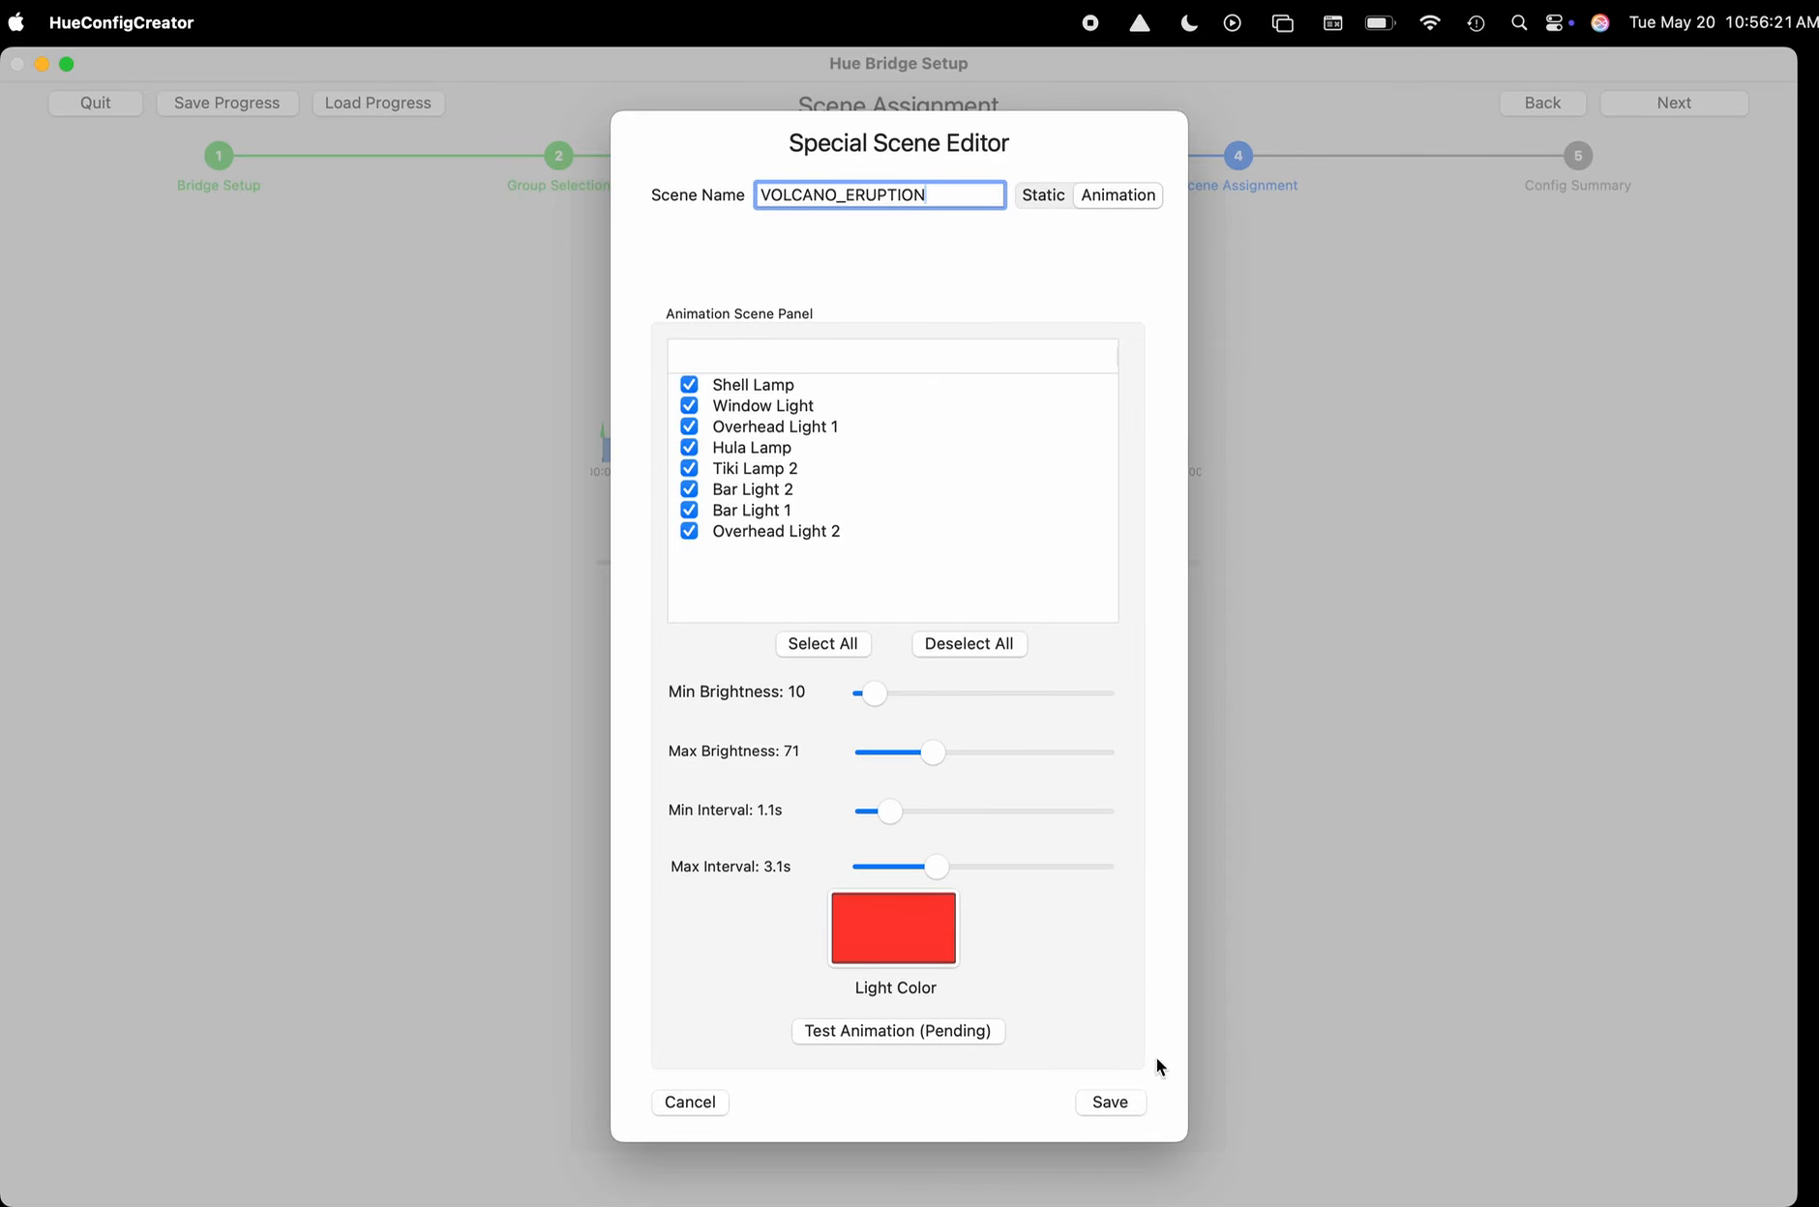
left_click(1111, 1103)
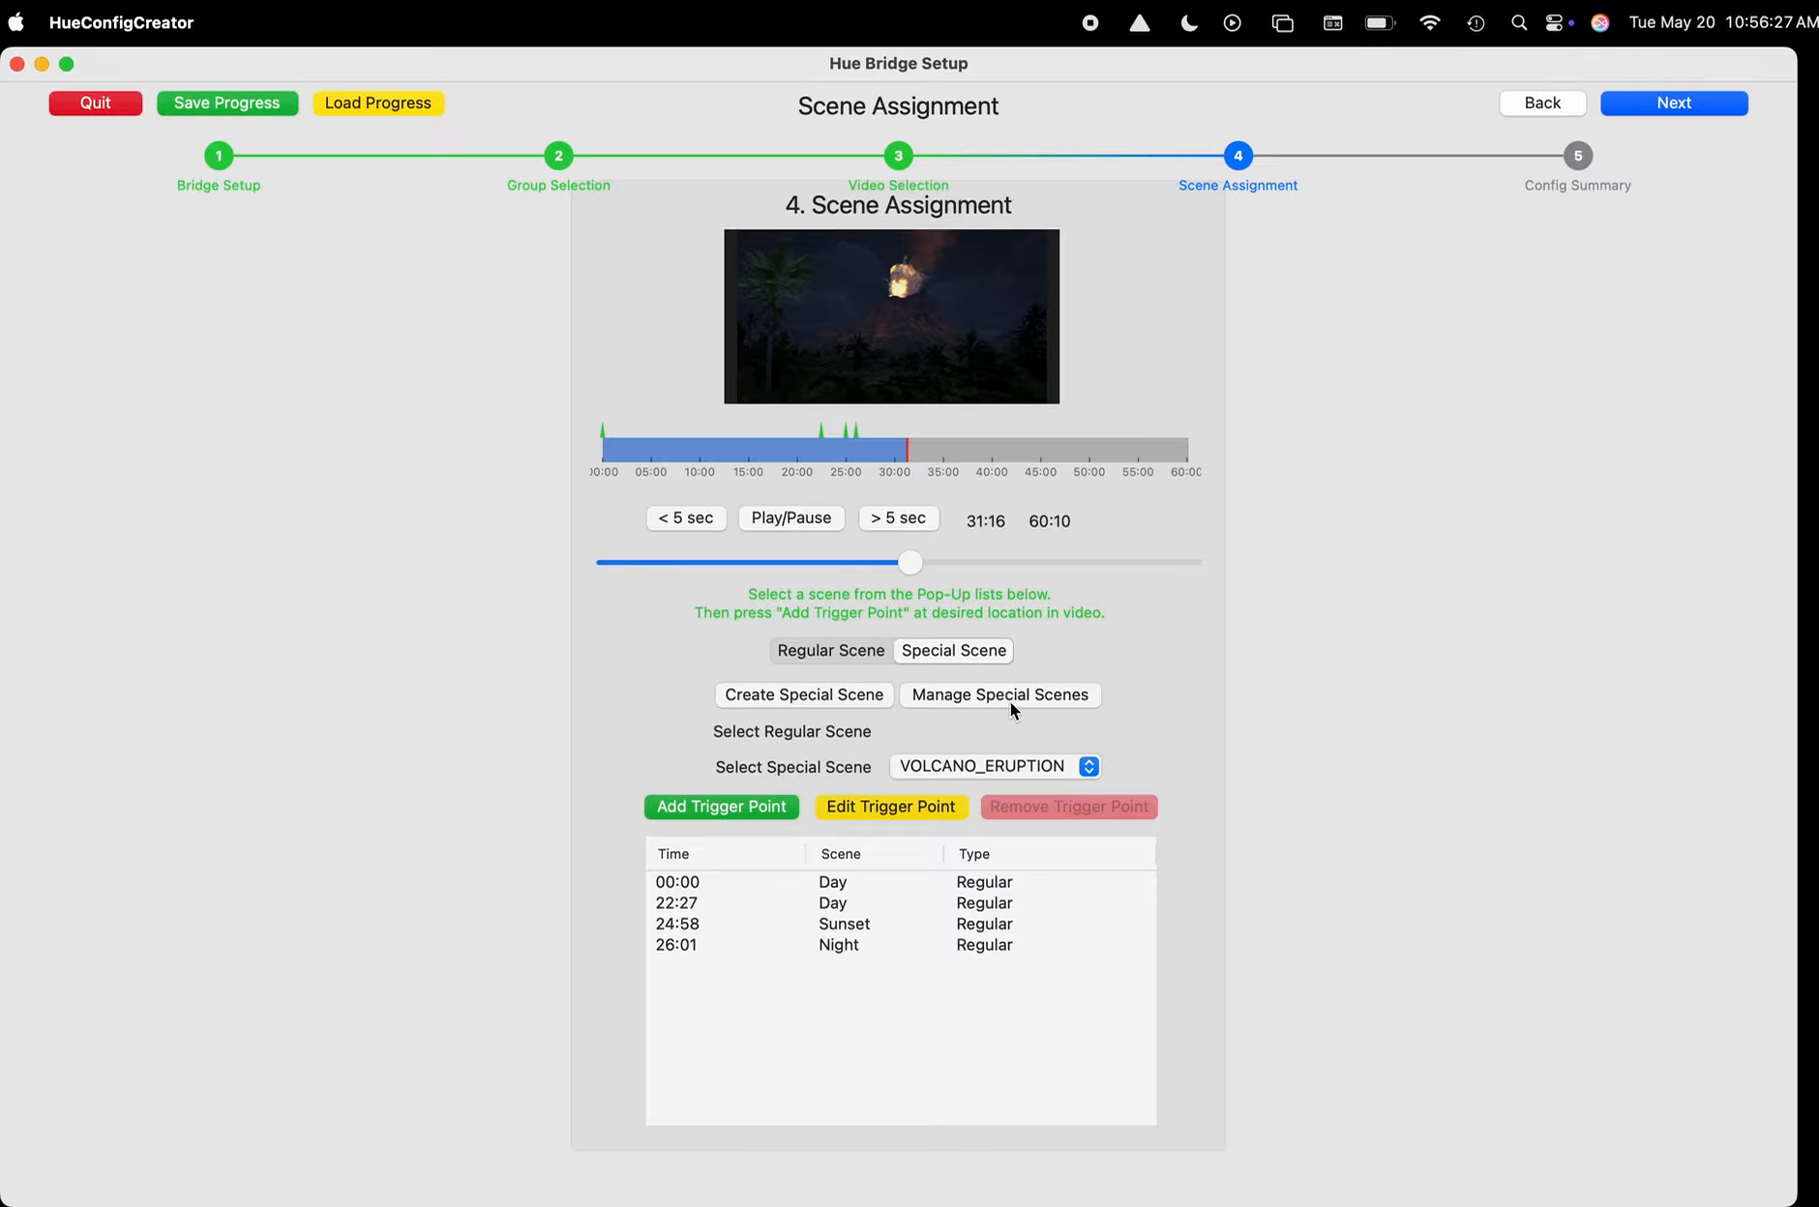
Add a trigger point for the special scene VOLCANO_ERUPTION at 31:16.
left_click(1066, 769)
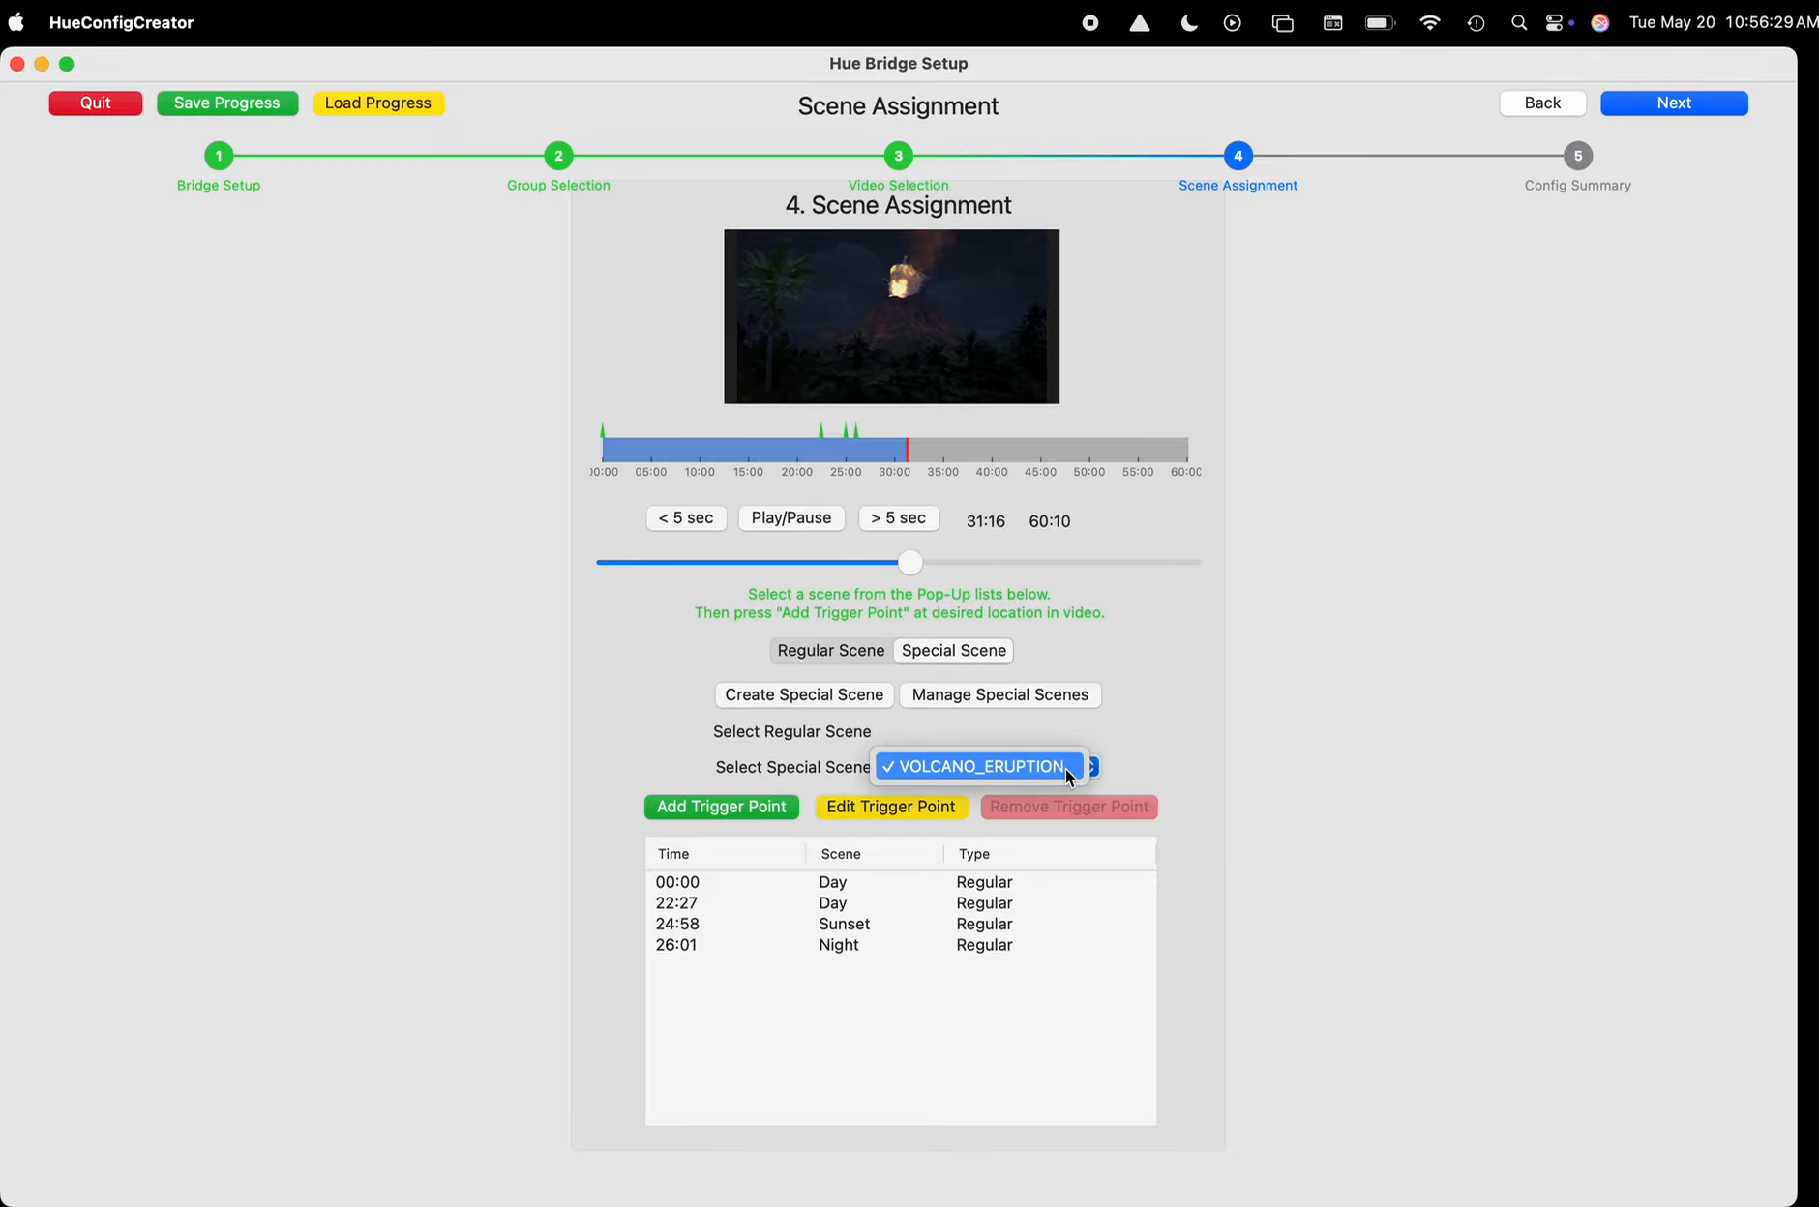
left_click(1067, 769)
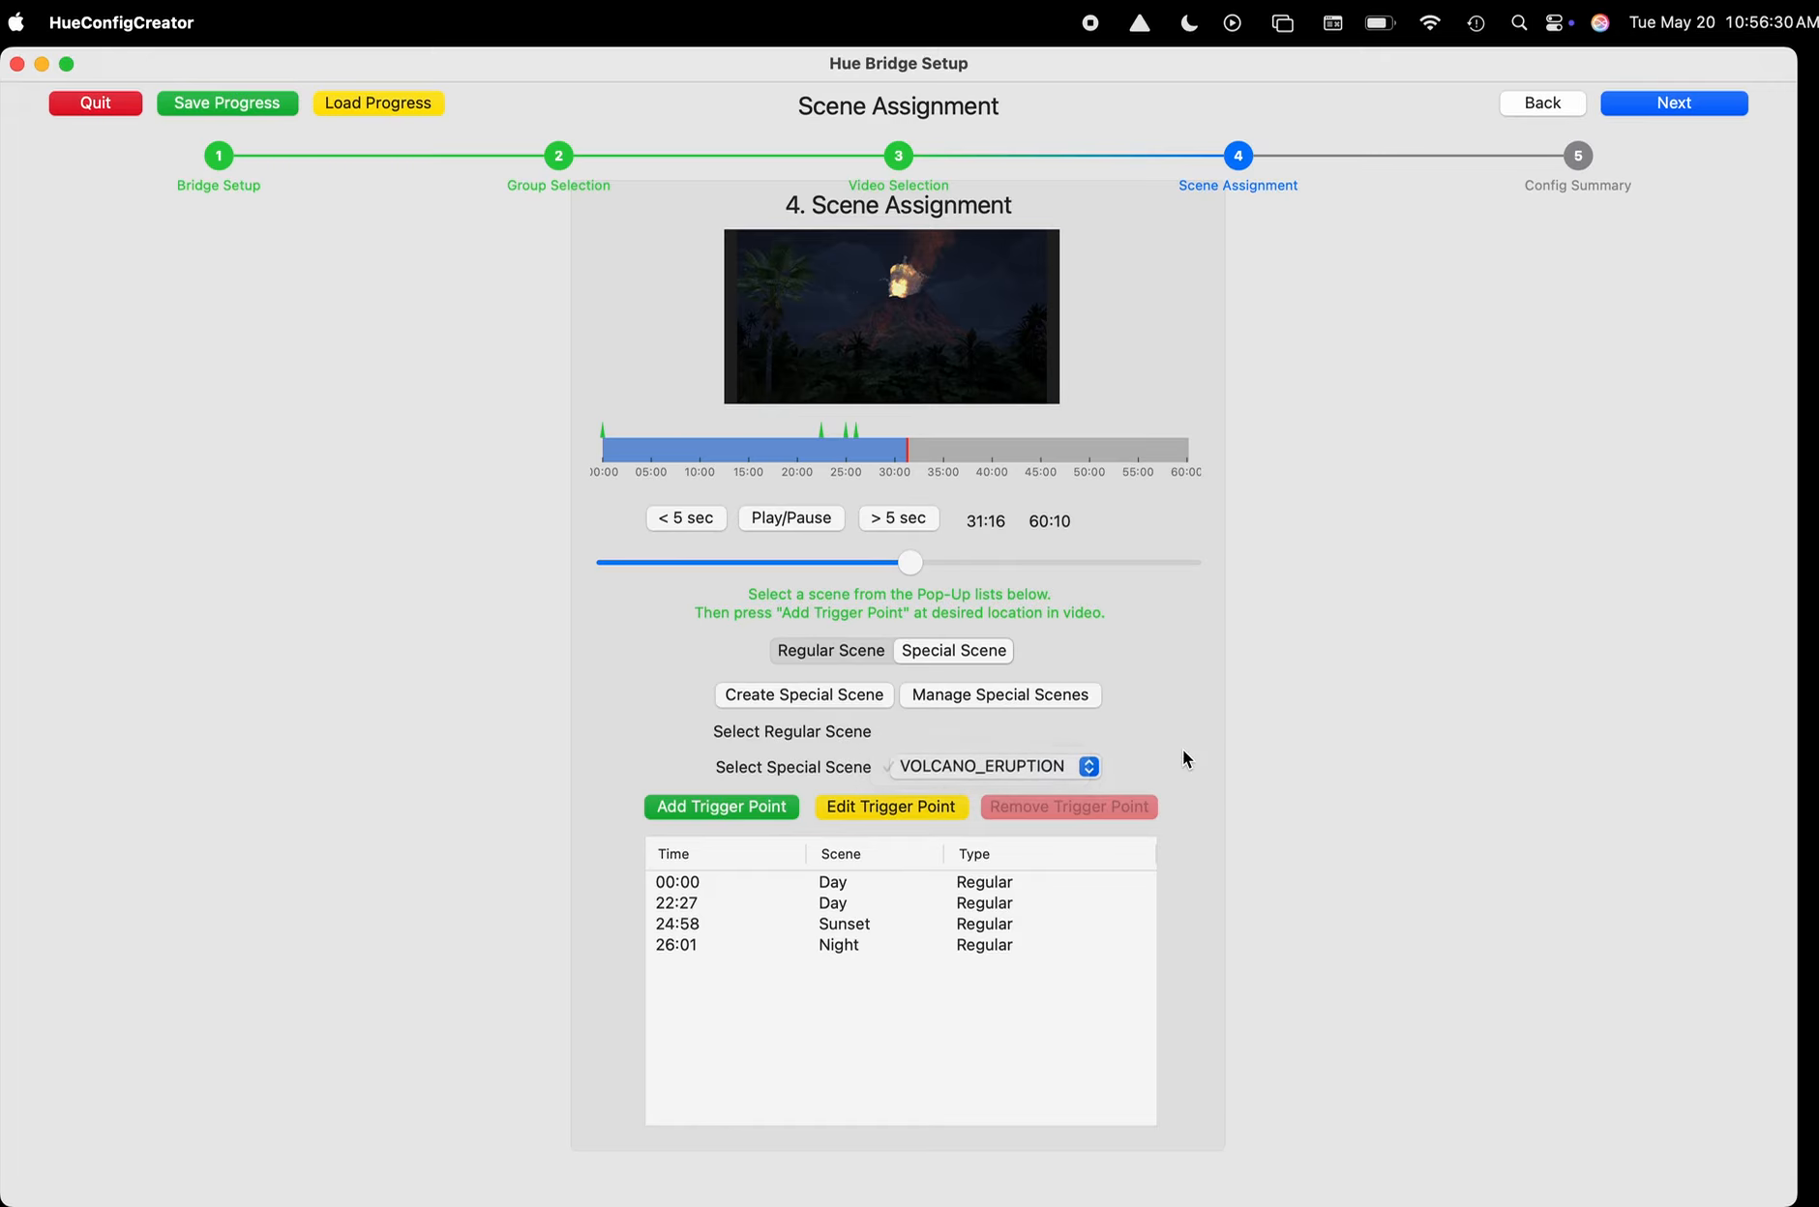
left_click(732, 807)
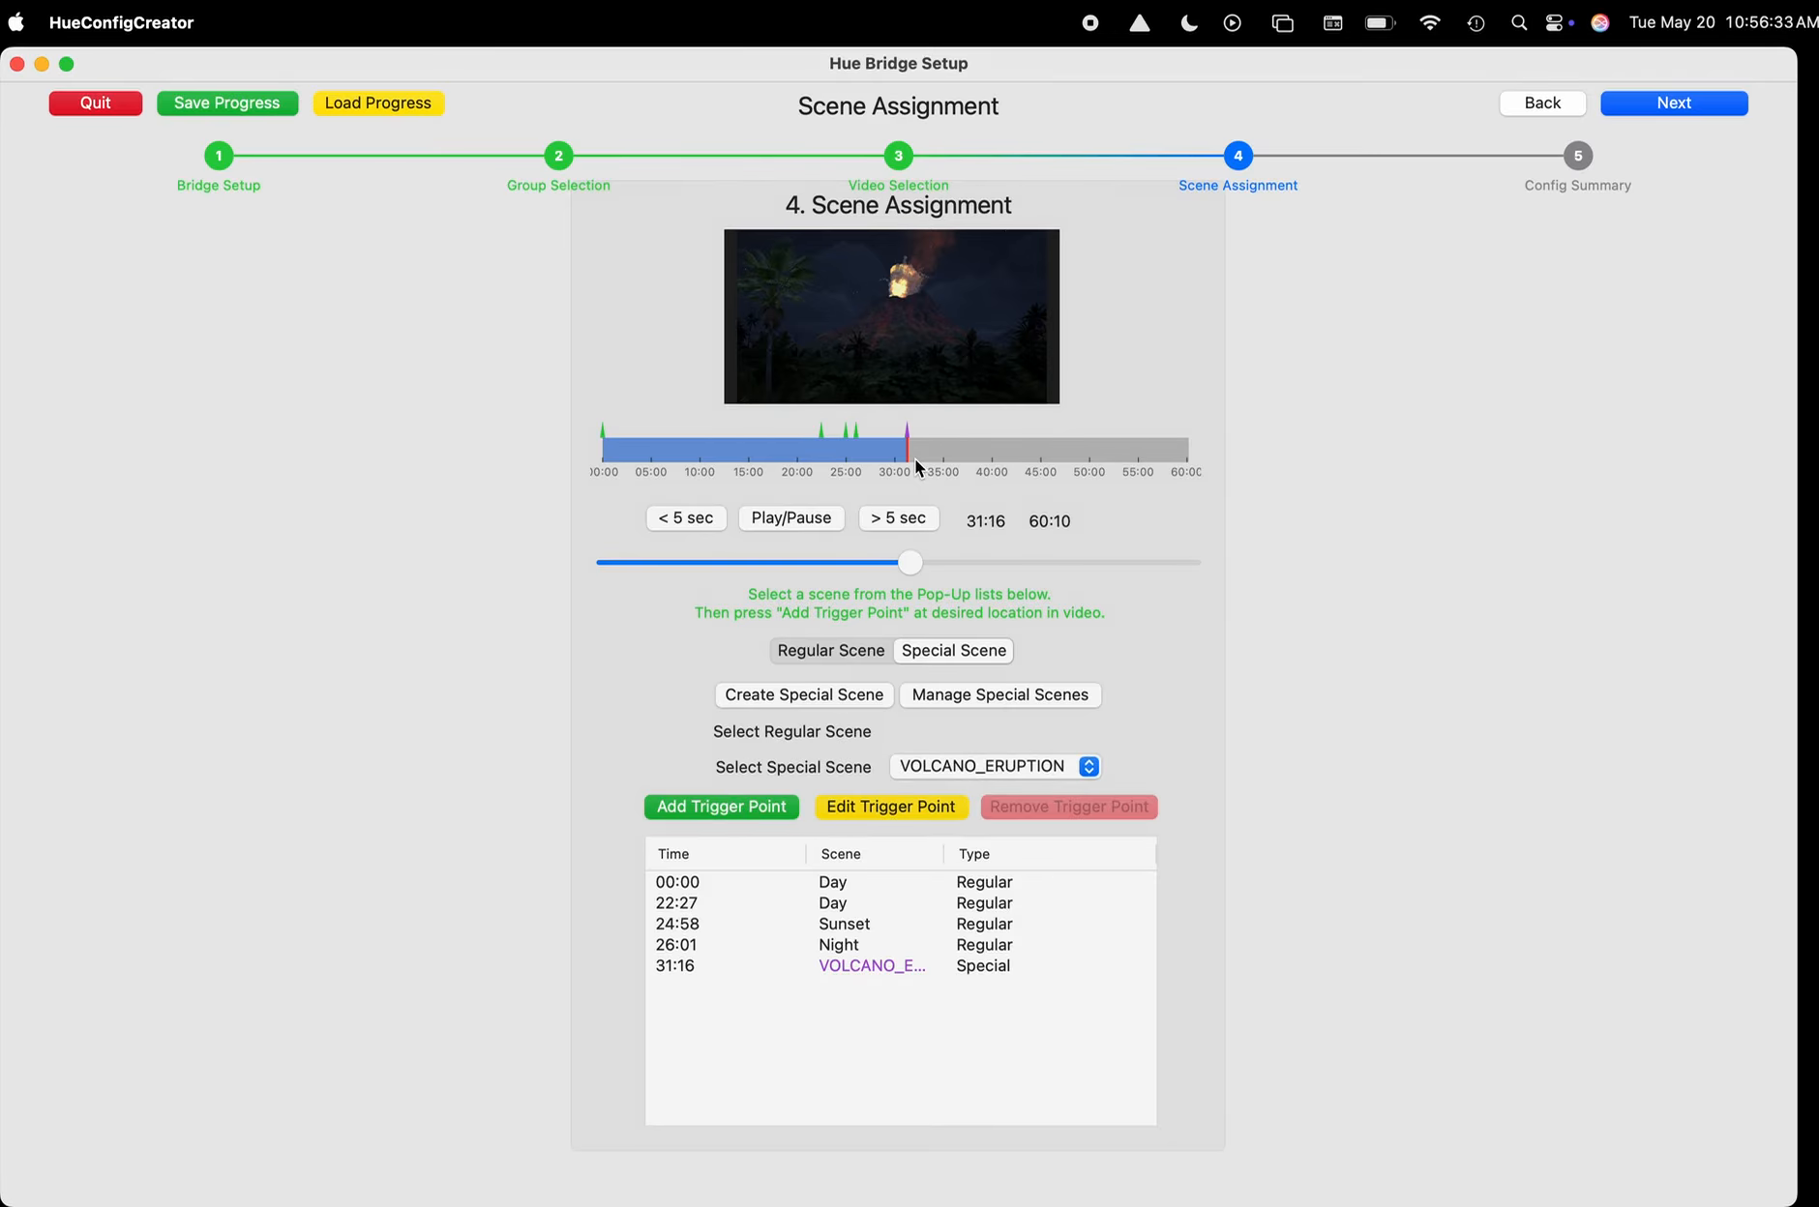
Move the video to 32:22, after the eruption, and add a trigger point for the regular scene Night.
left_click_drag(913, 455, 918, 454)
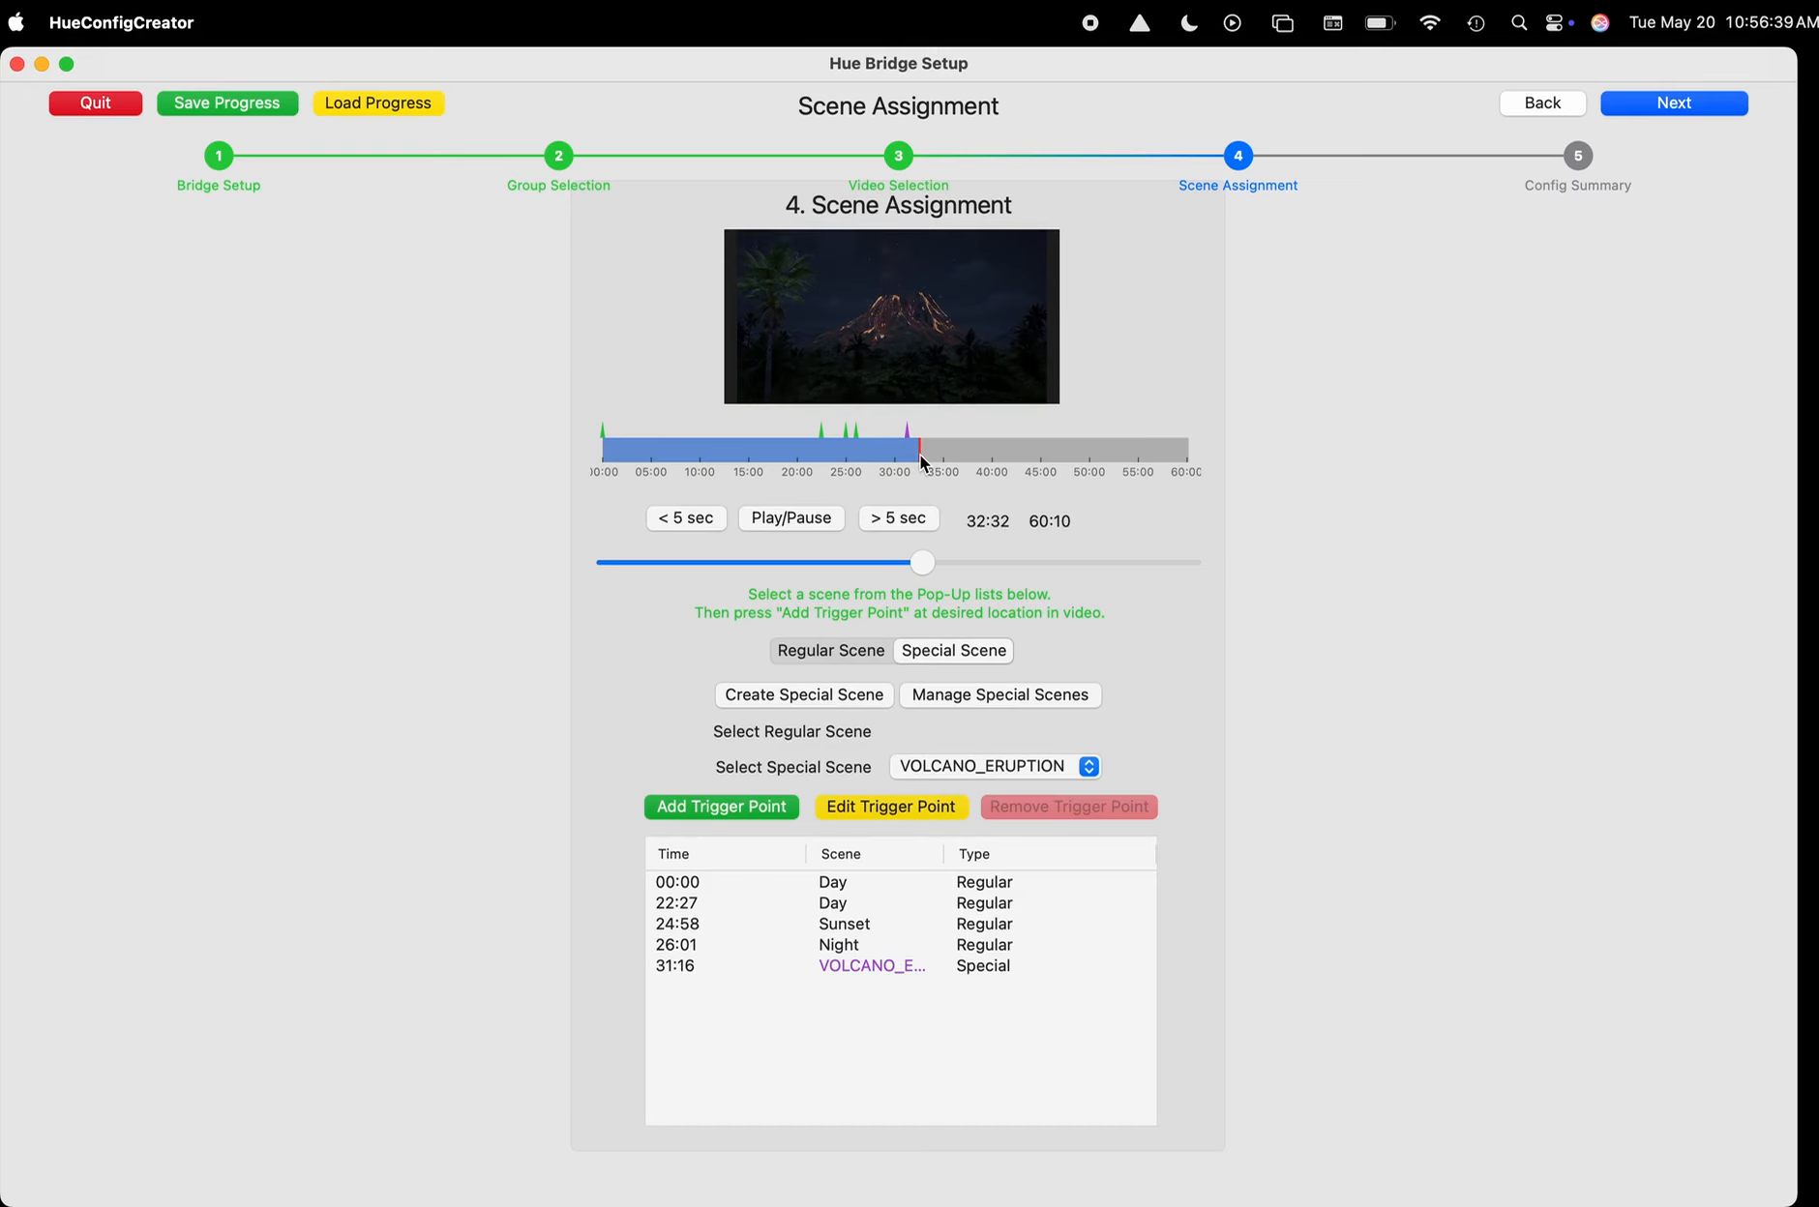
left_click_drag(919, 453, 918, 456)
left_click(1037, 764)
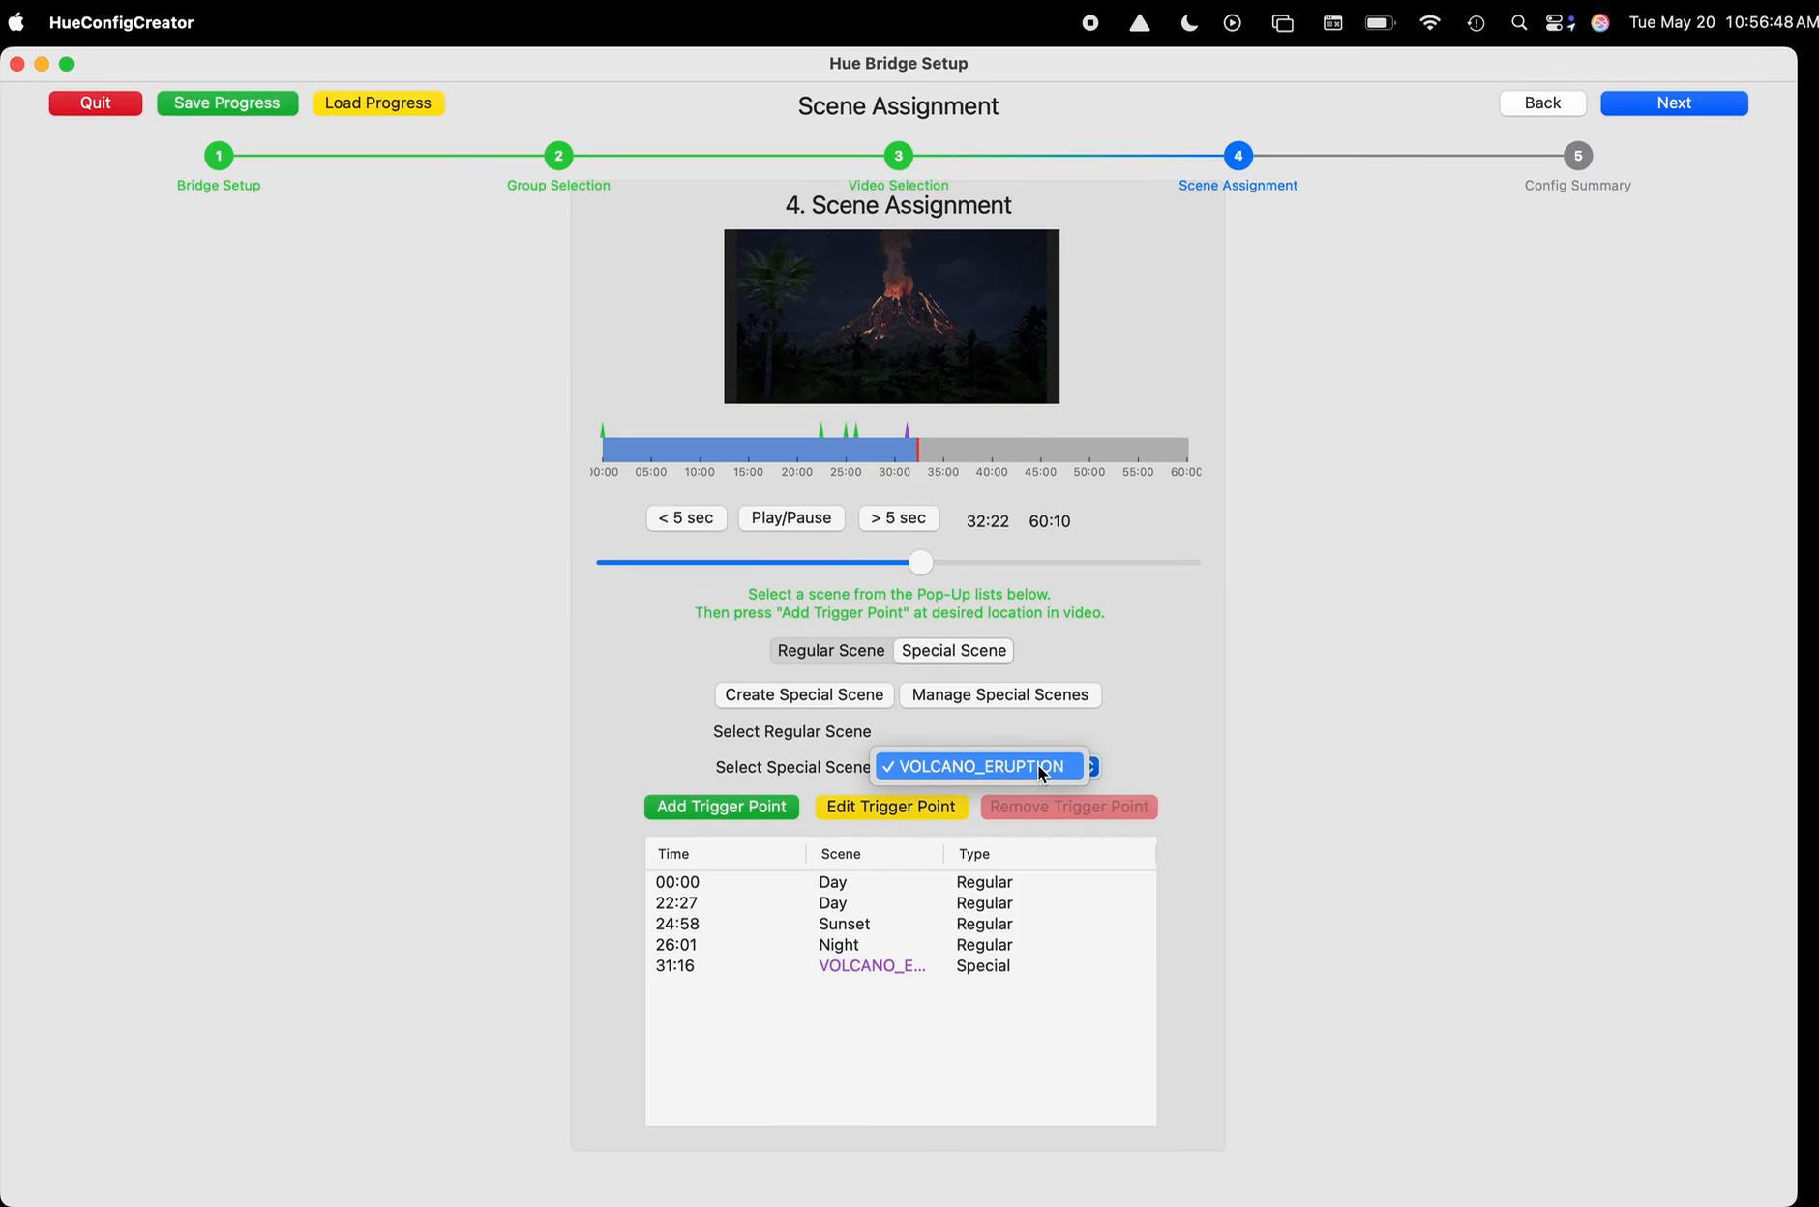
left_click(842, 657)
left_click(835, 648)
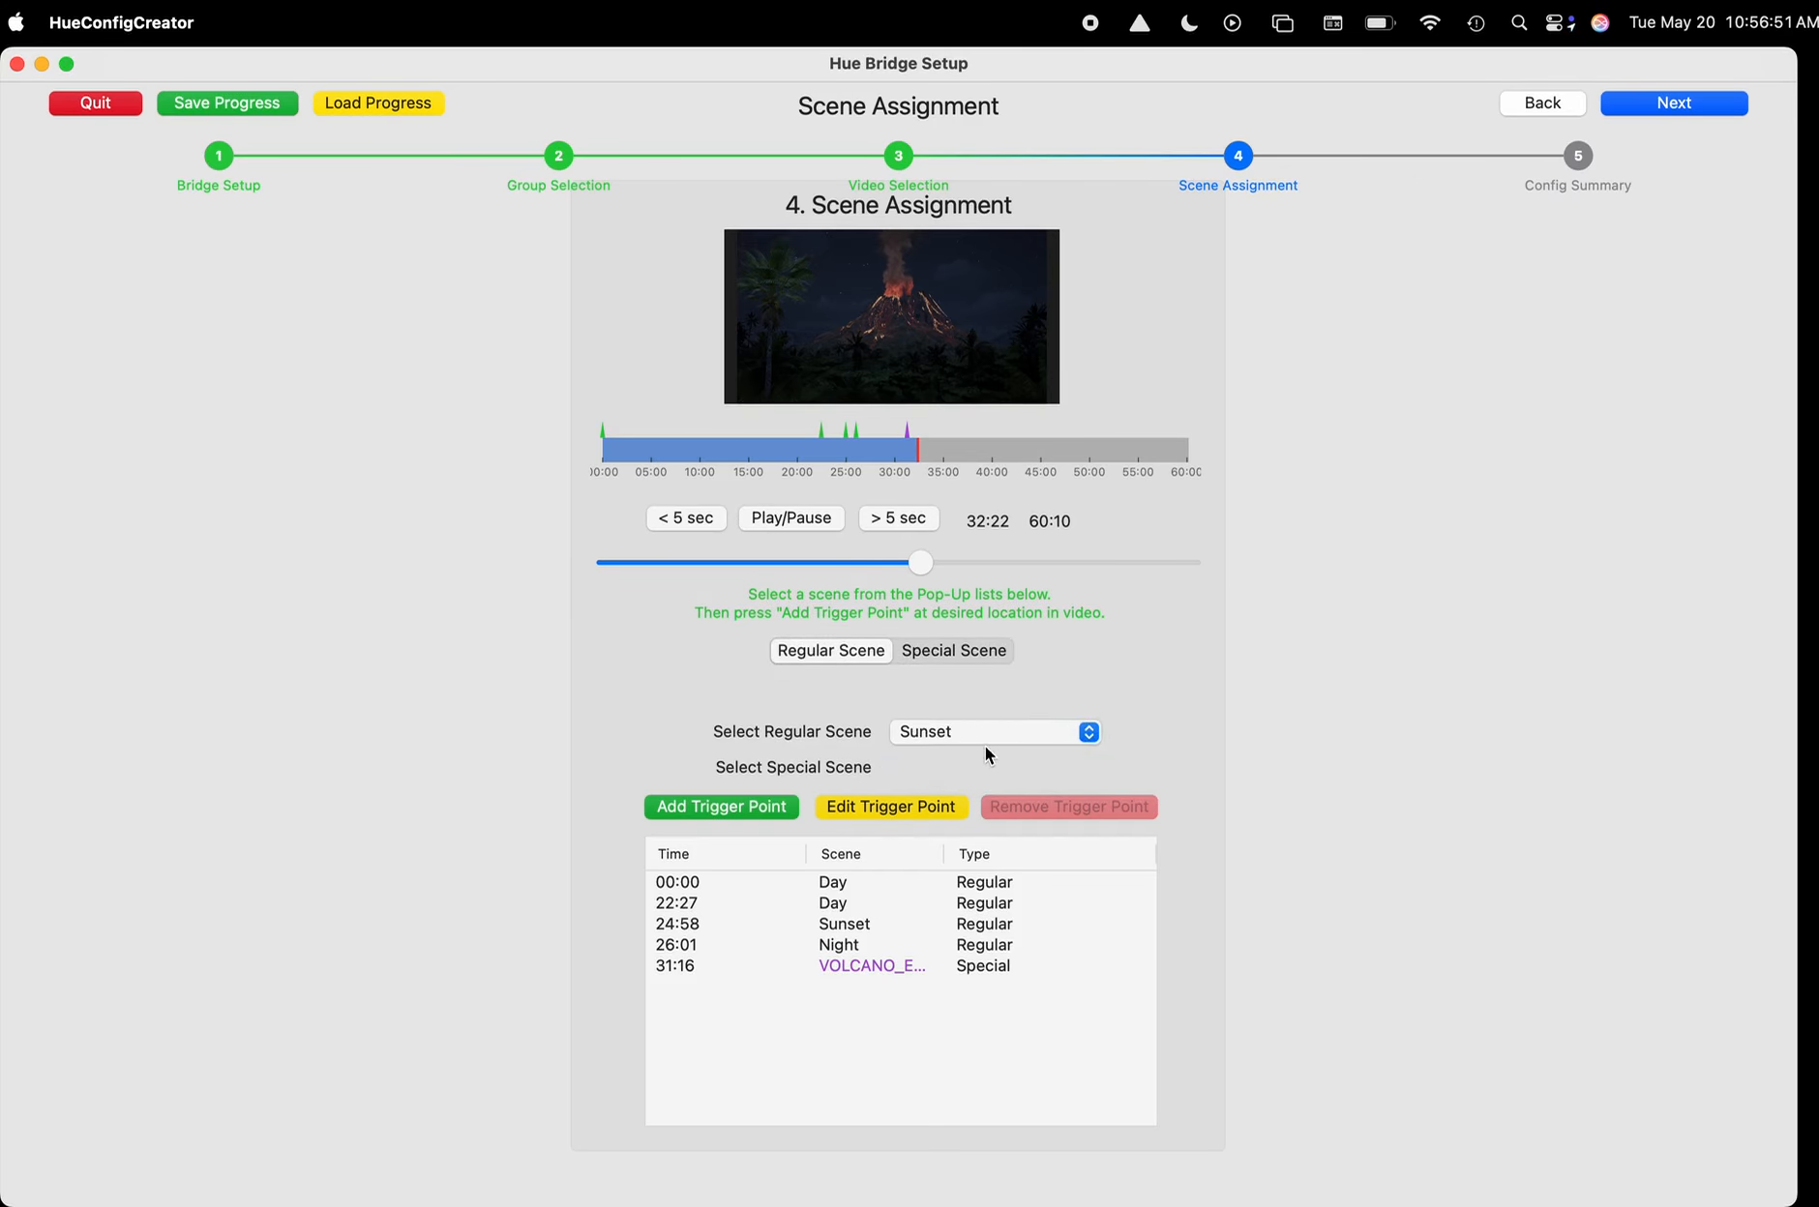
left_click(985, 746)
left_click(961, 817)
left_click(786, 806)
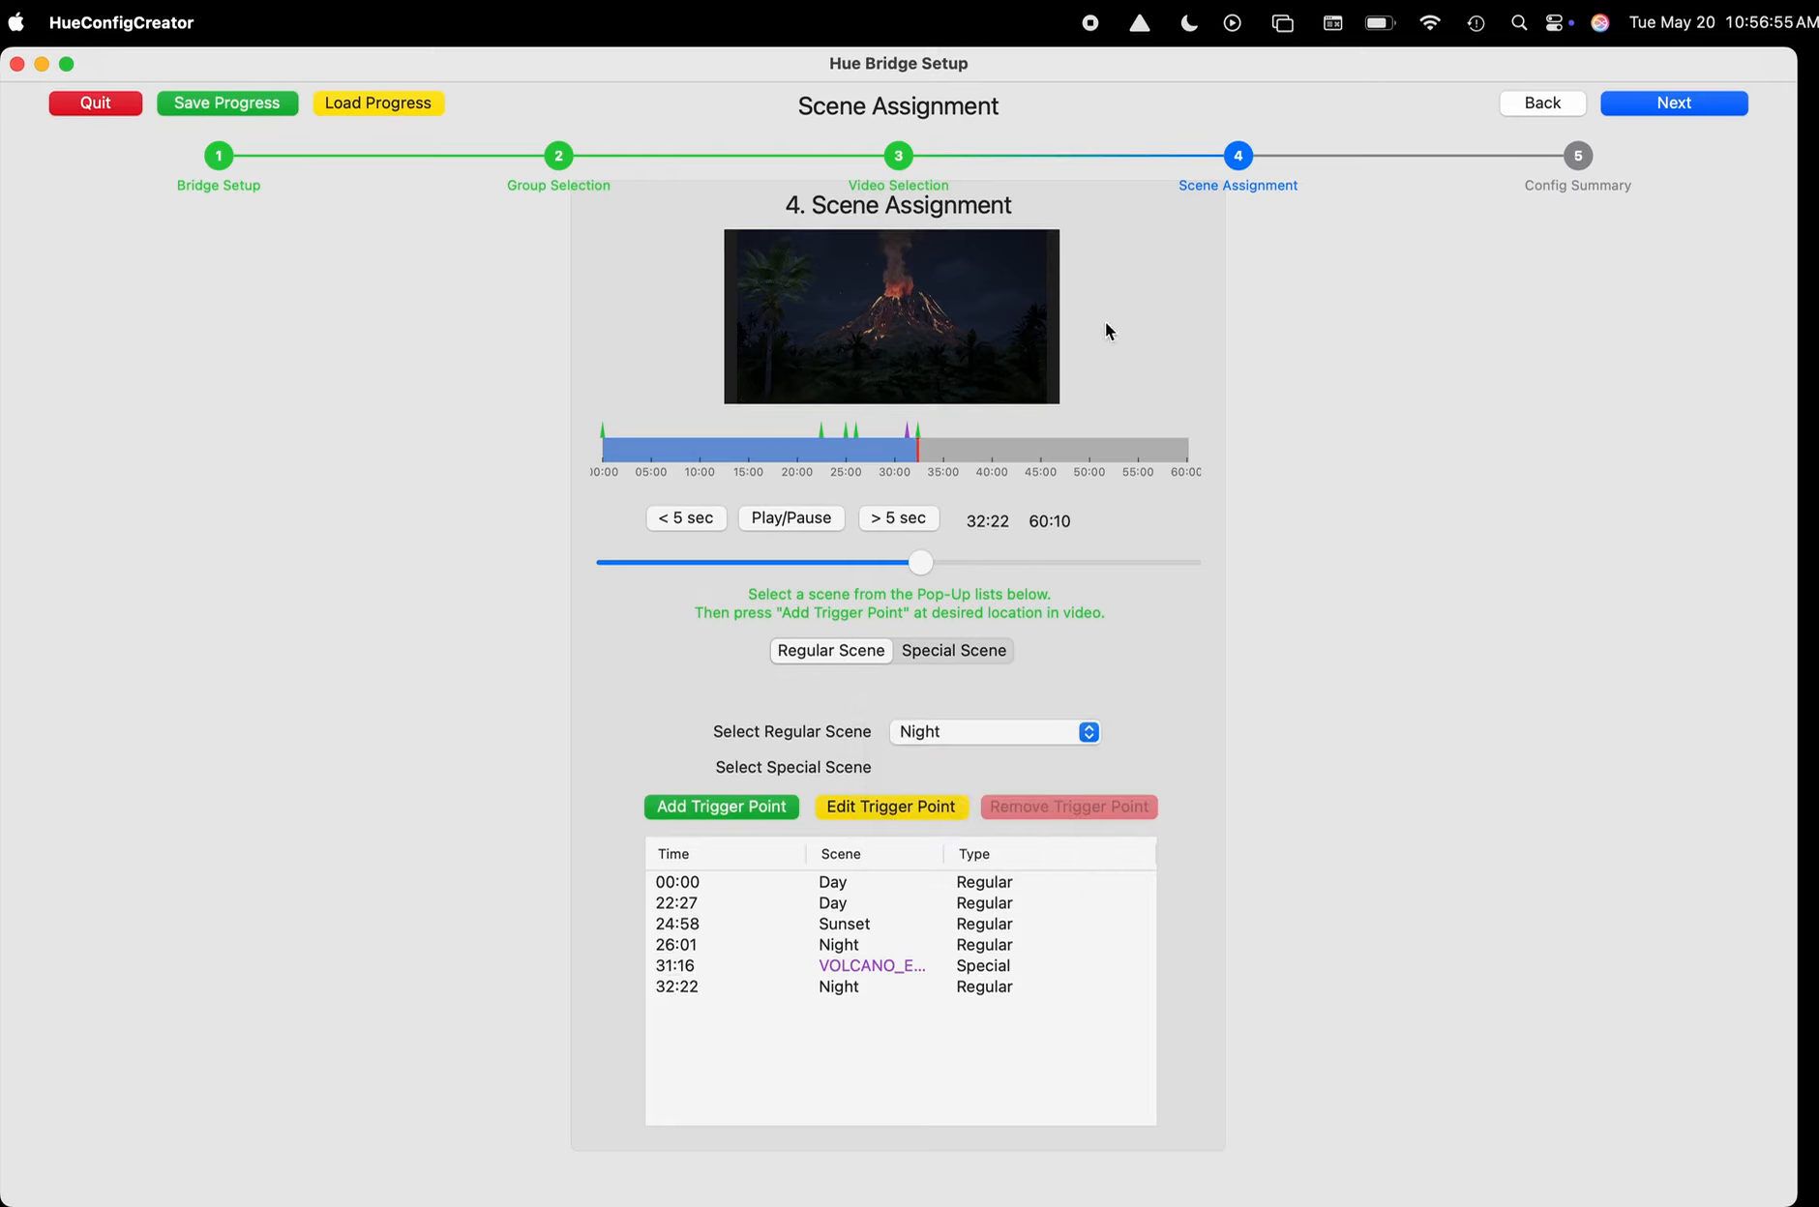
With the video at 42:57, create an animation special scene named THUNDERSTORM that includes all listed lights.
left_click_drag(927, 445, 1023, 460)
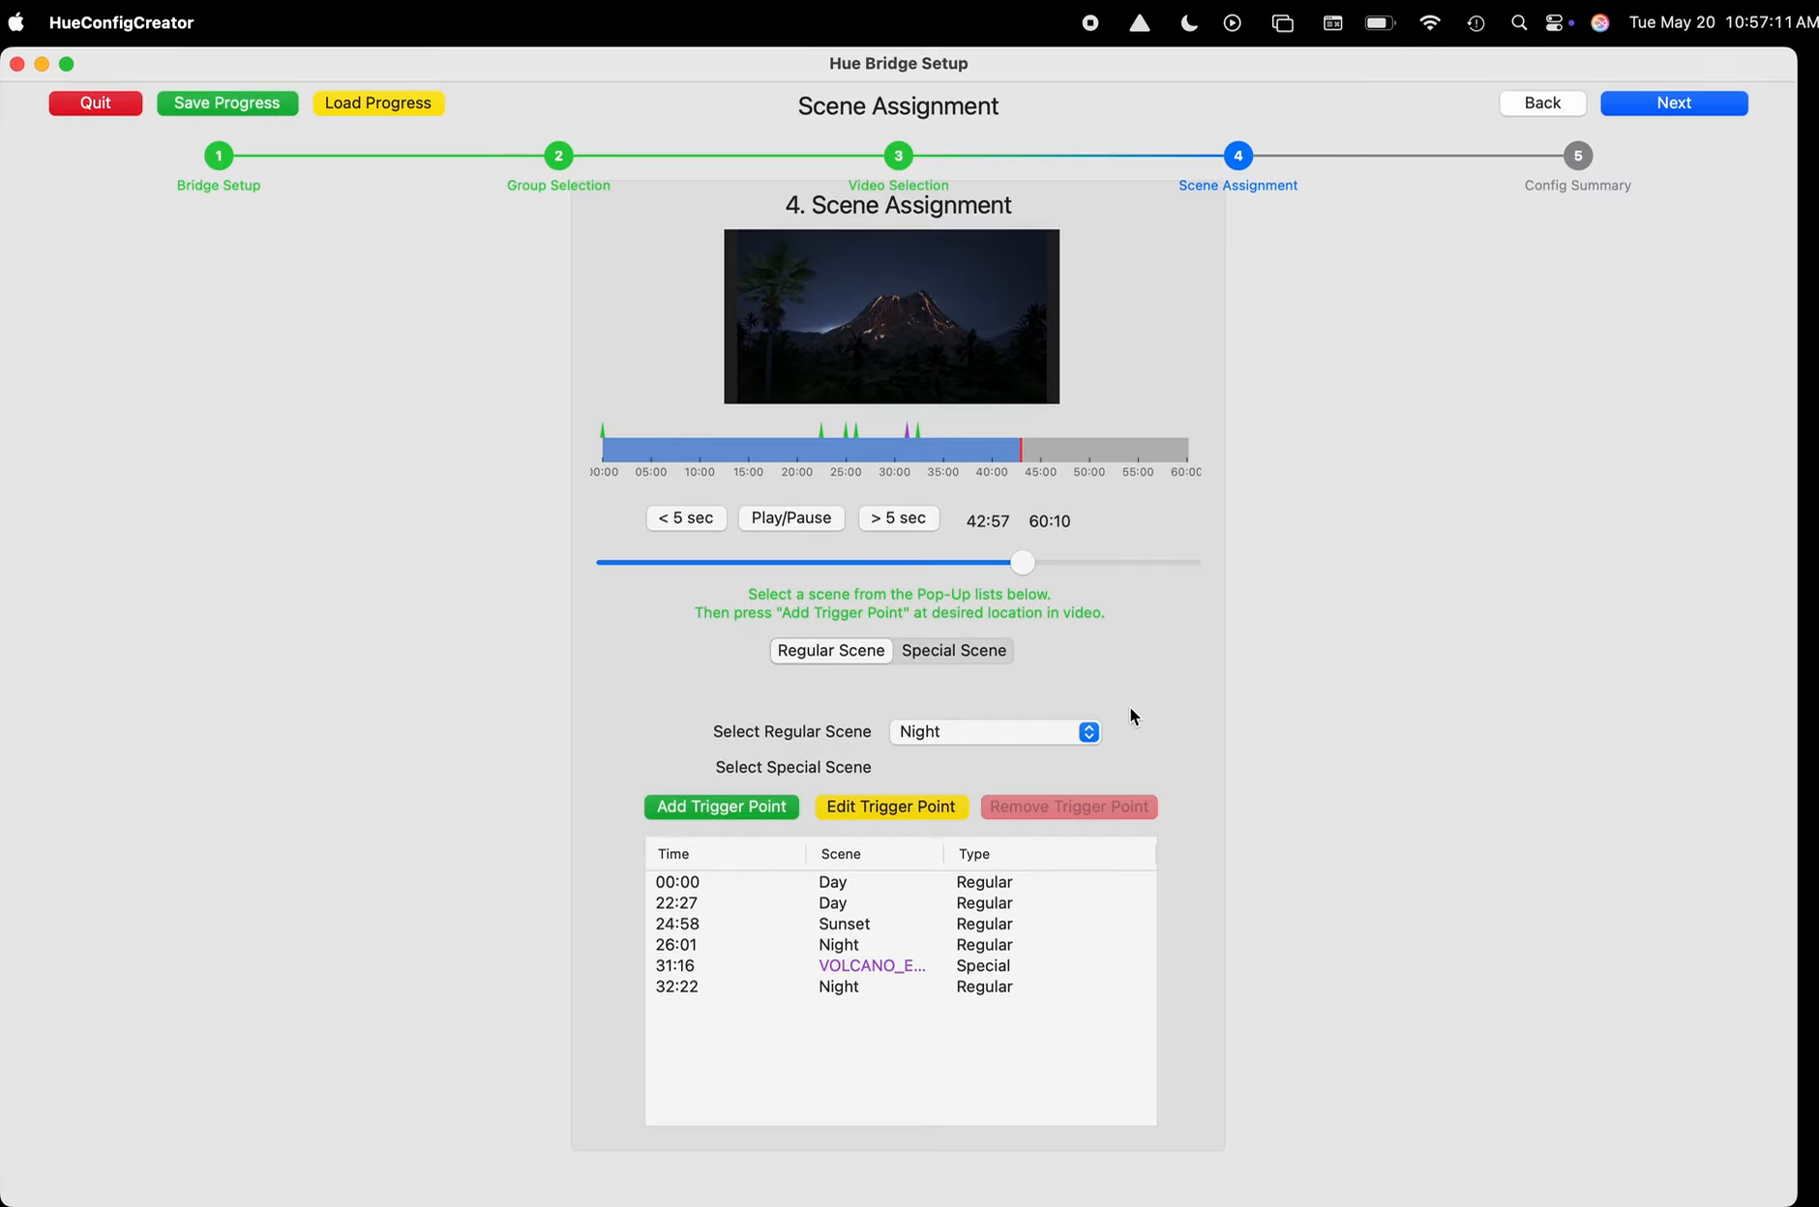
left_click(962, 651)
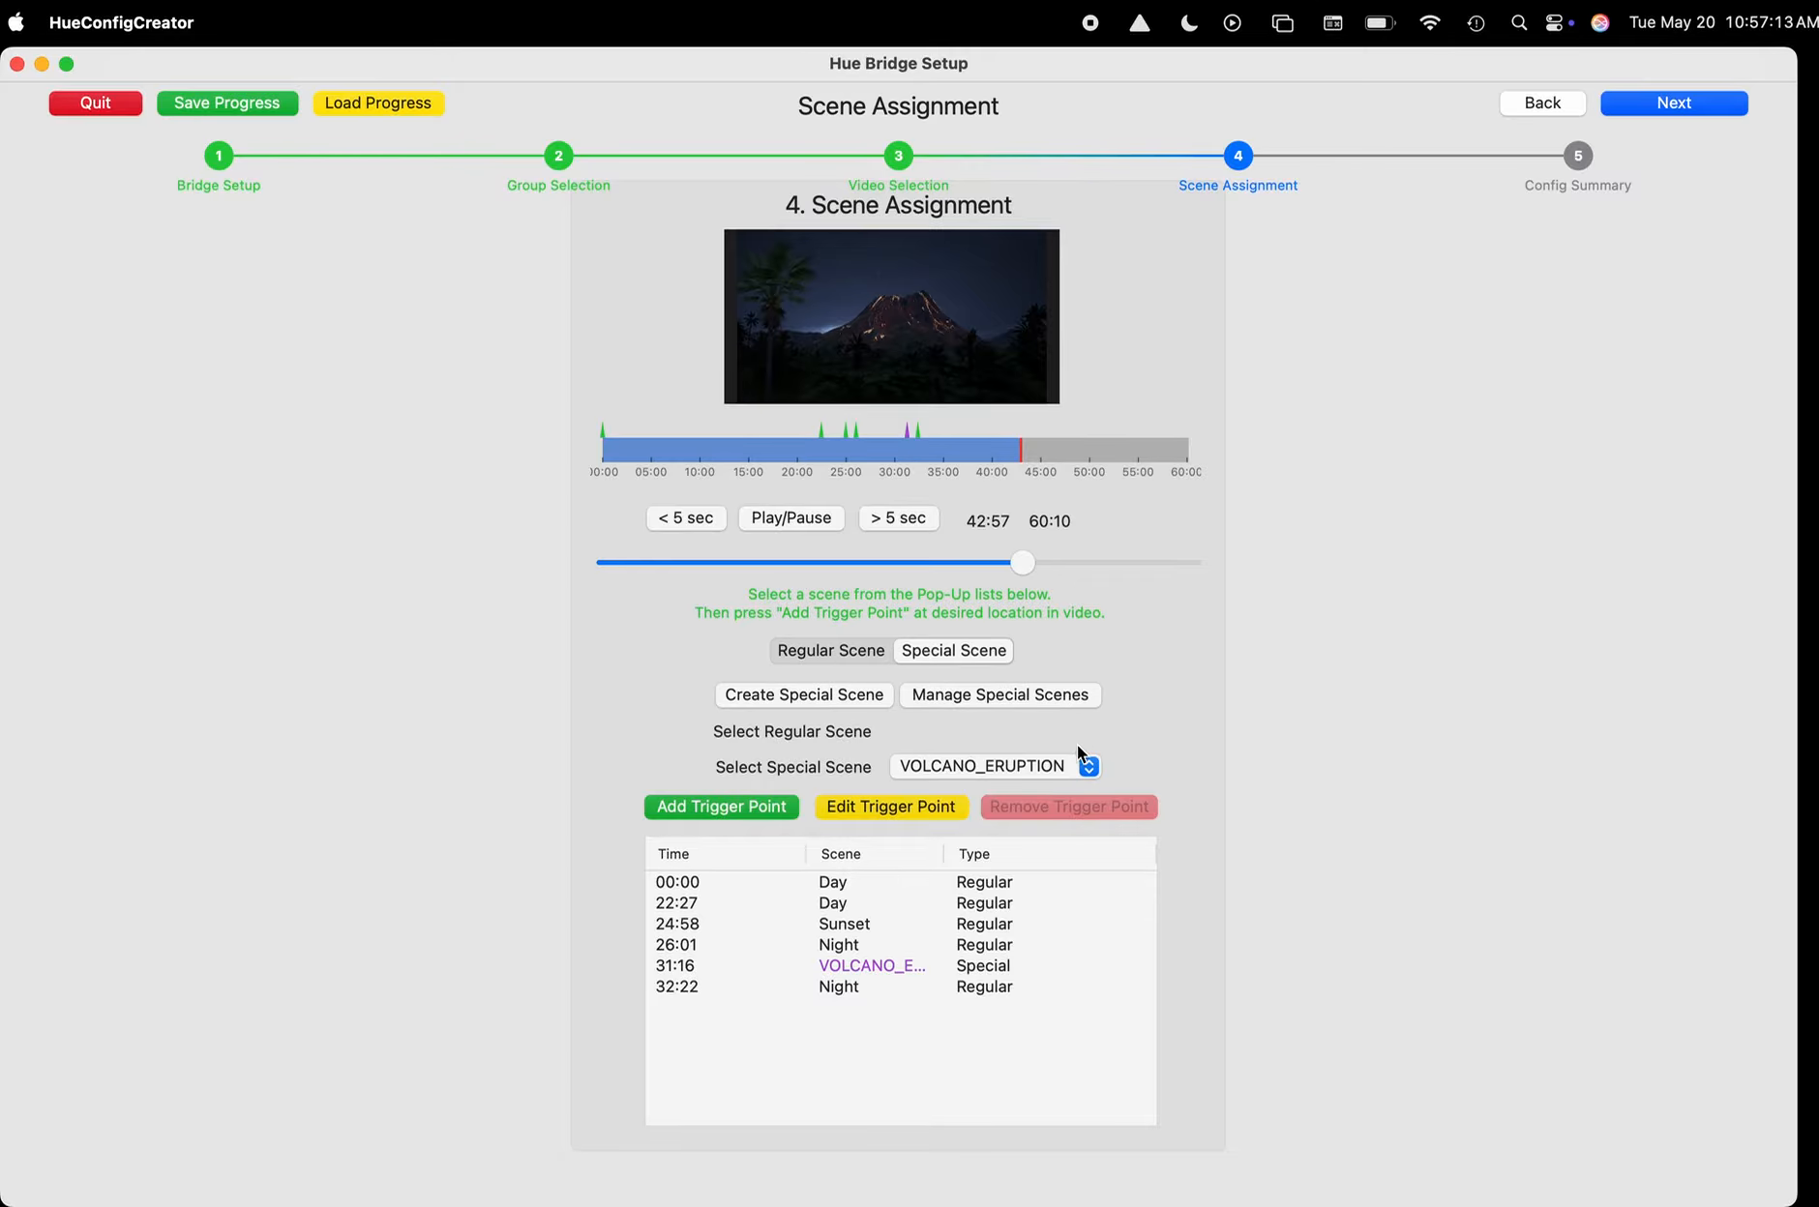
left_click(795, 695)
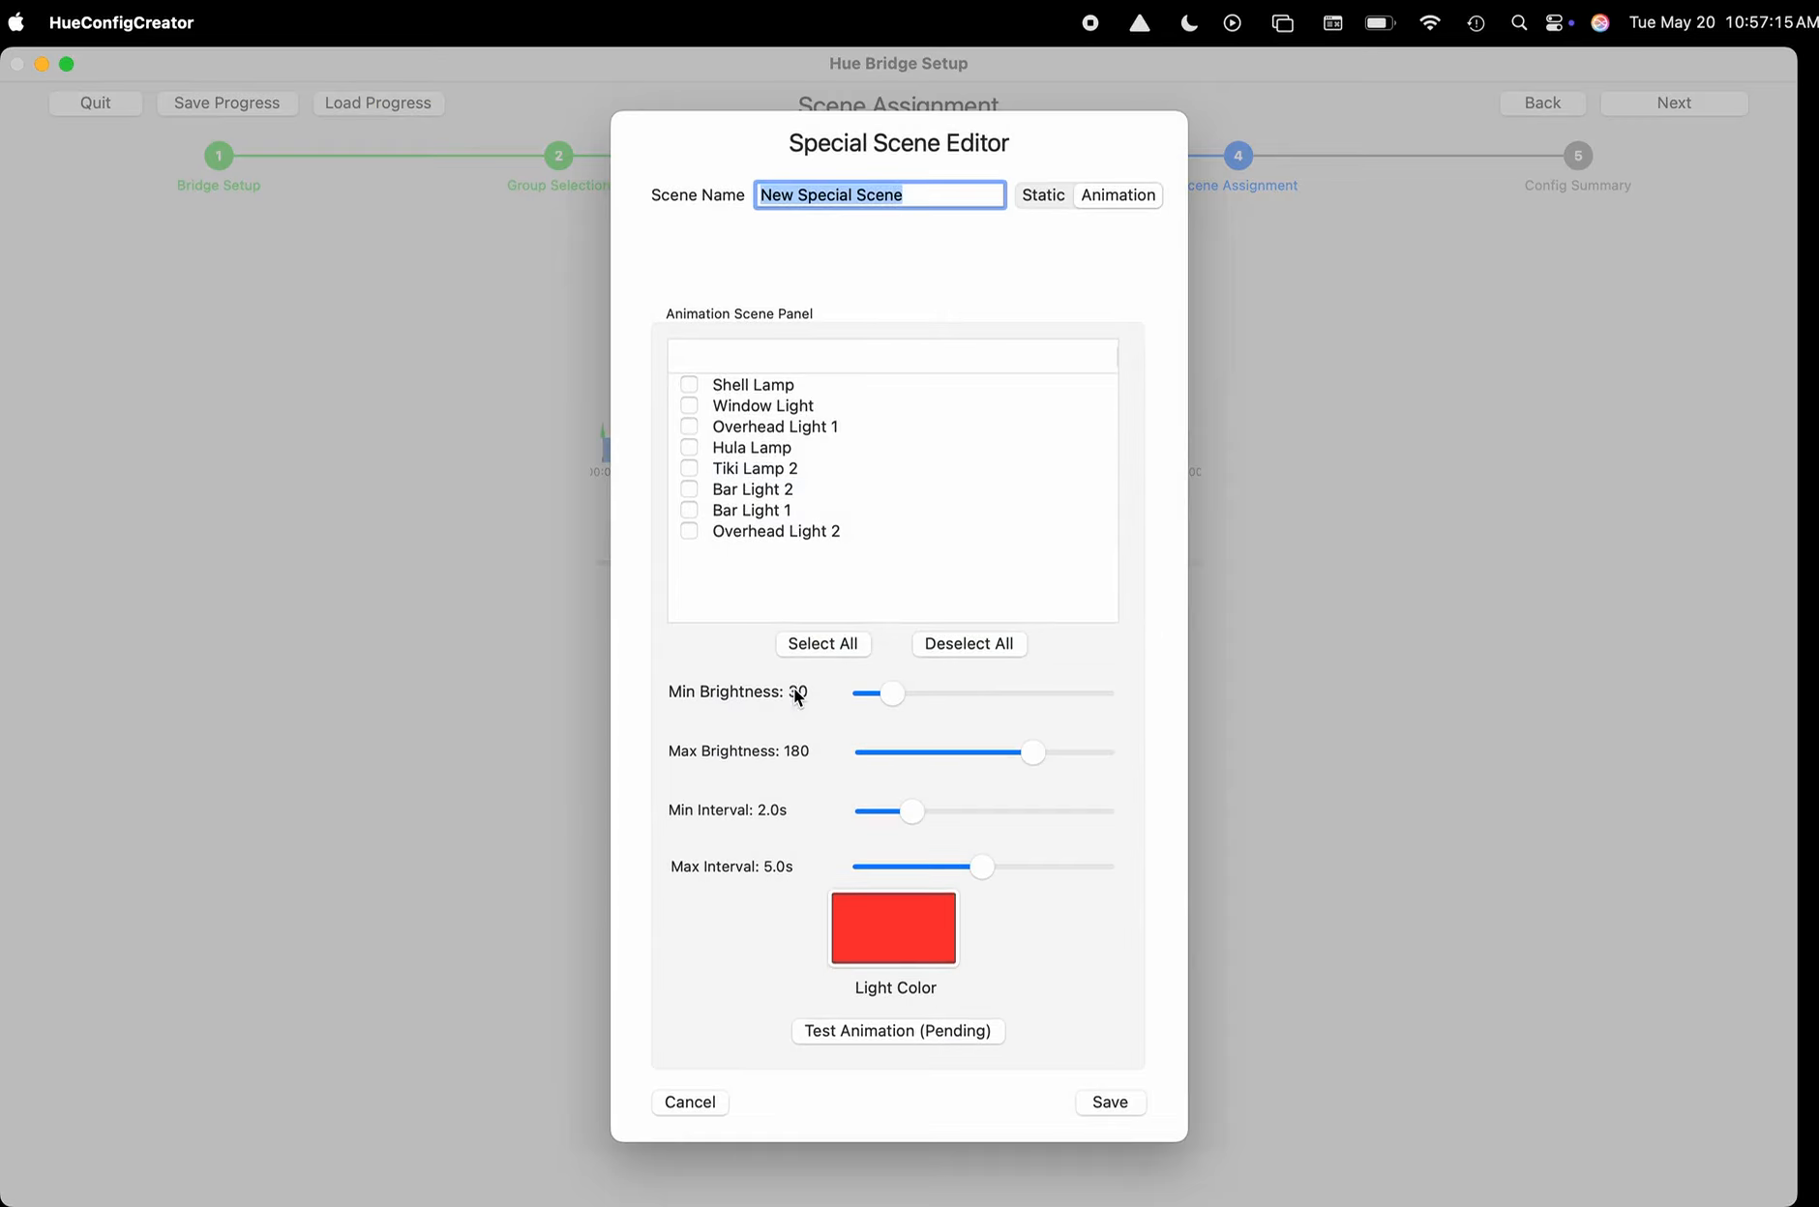
type("THUND")
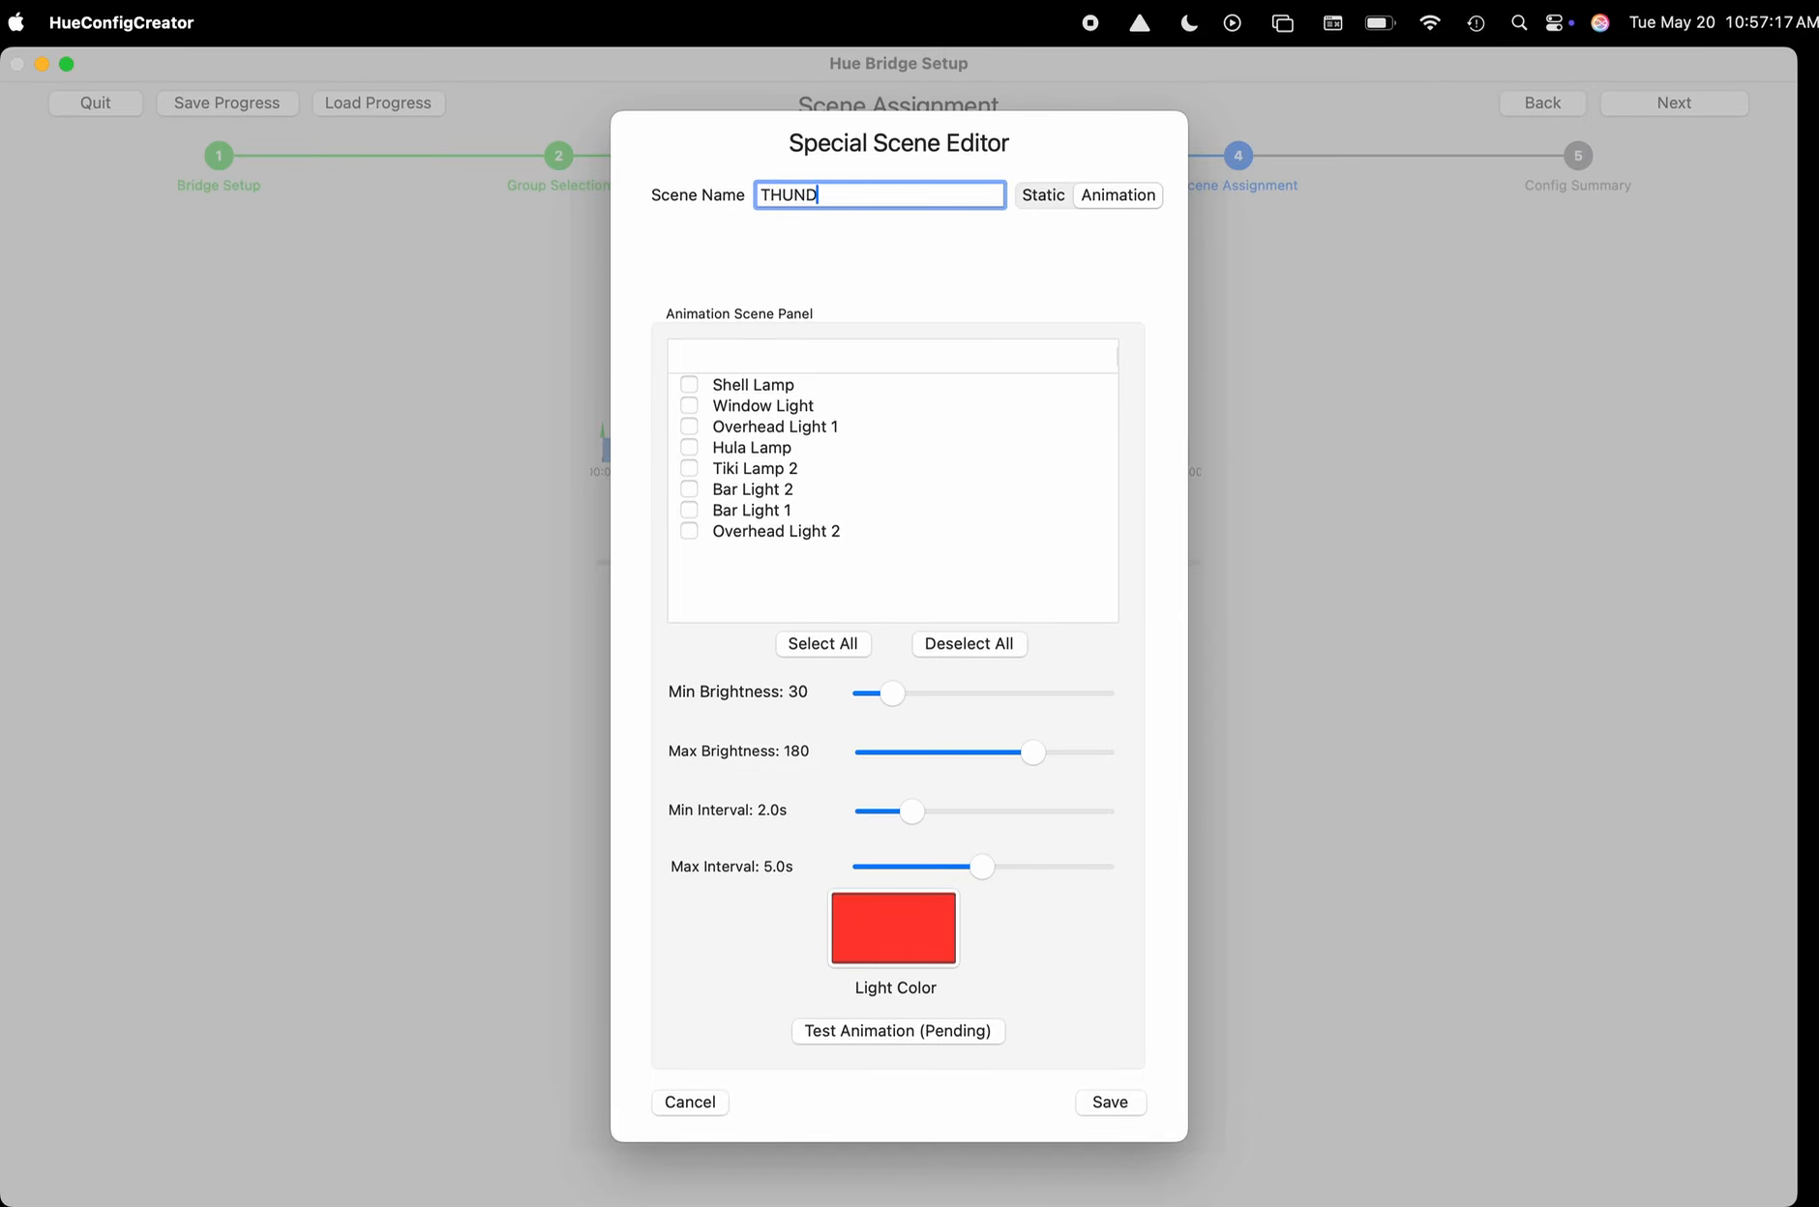
type("ERSTORM")
left_click(825, 647)
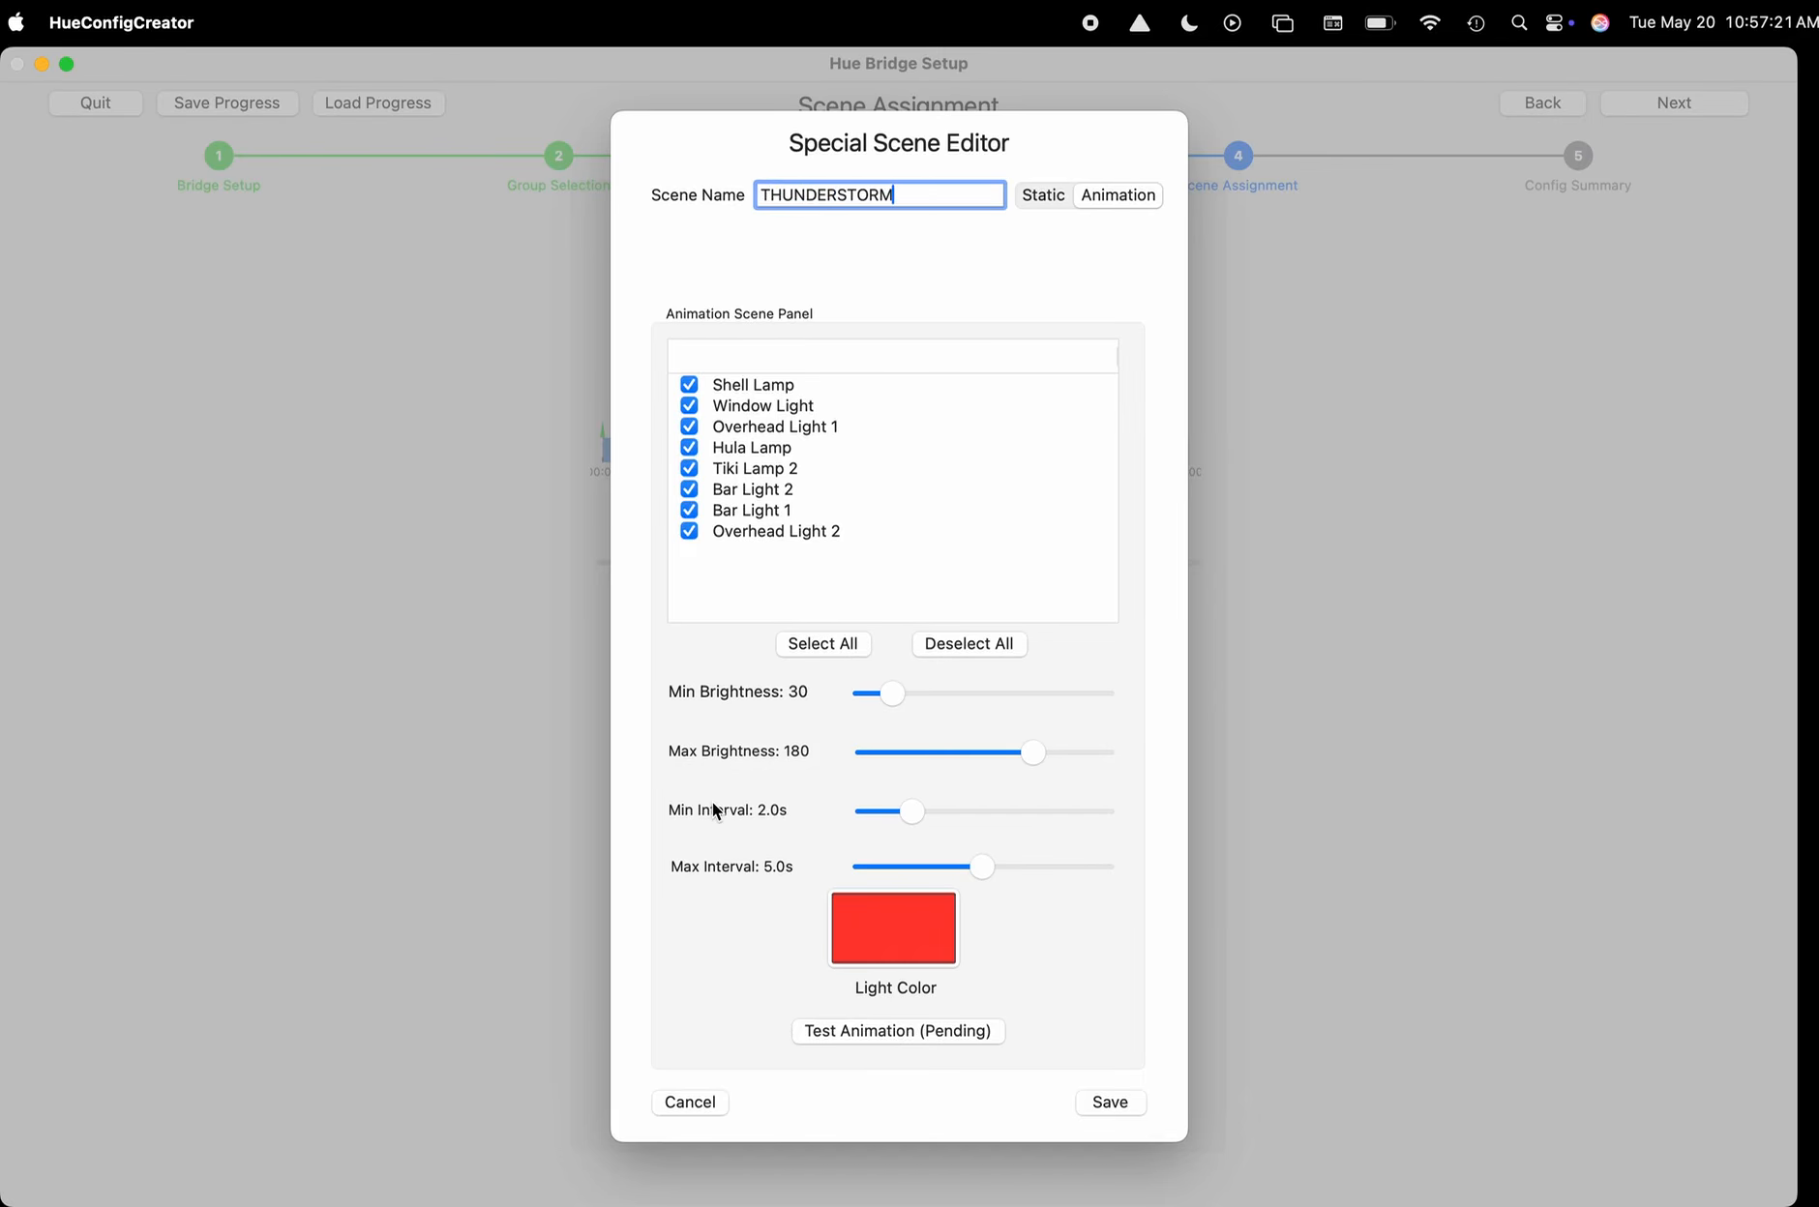
Change the light color of the THUNDERSTORM scene to a medium blue.
left_click(914, 927)
left_click(688, 400)
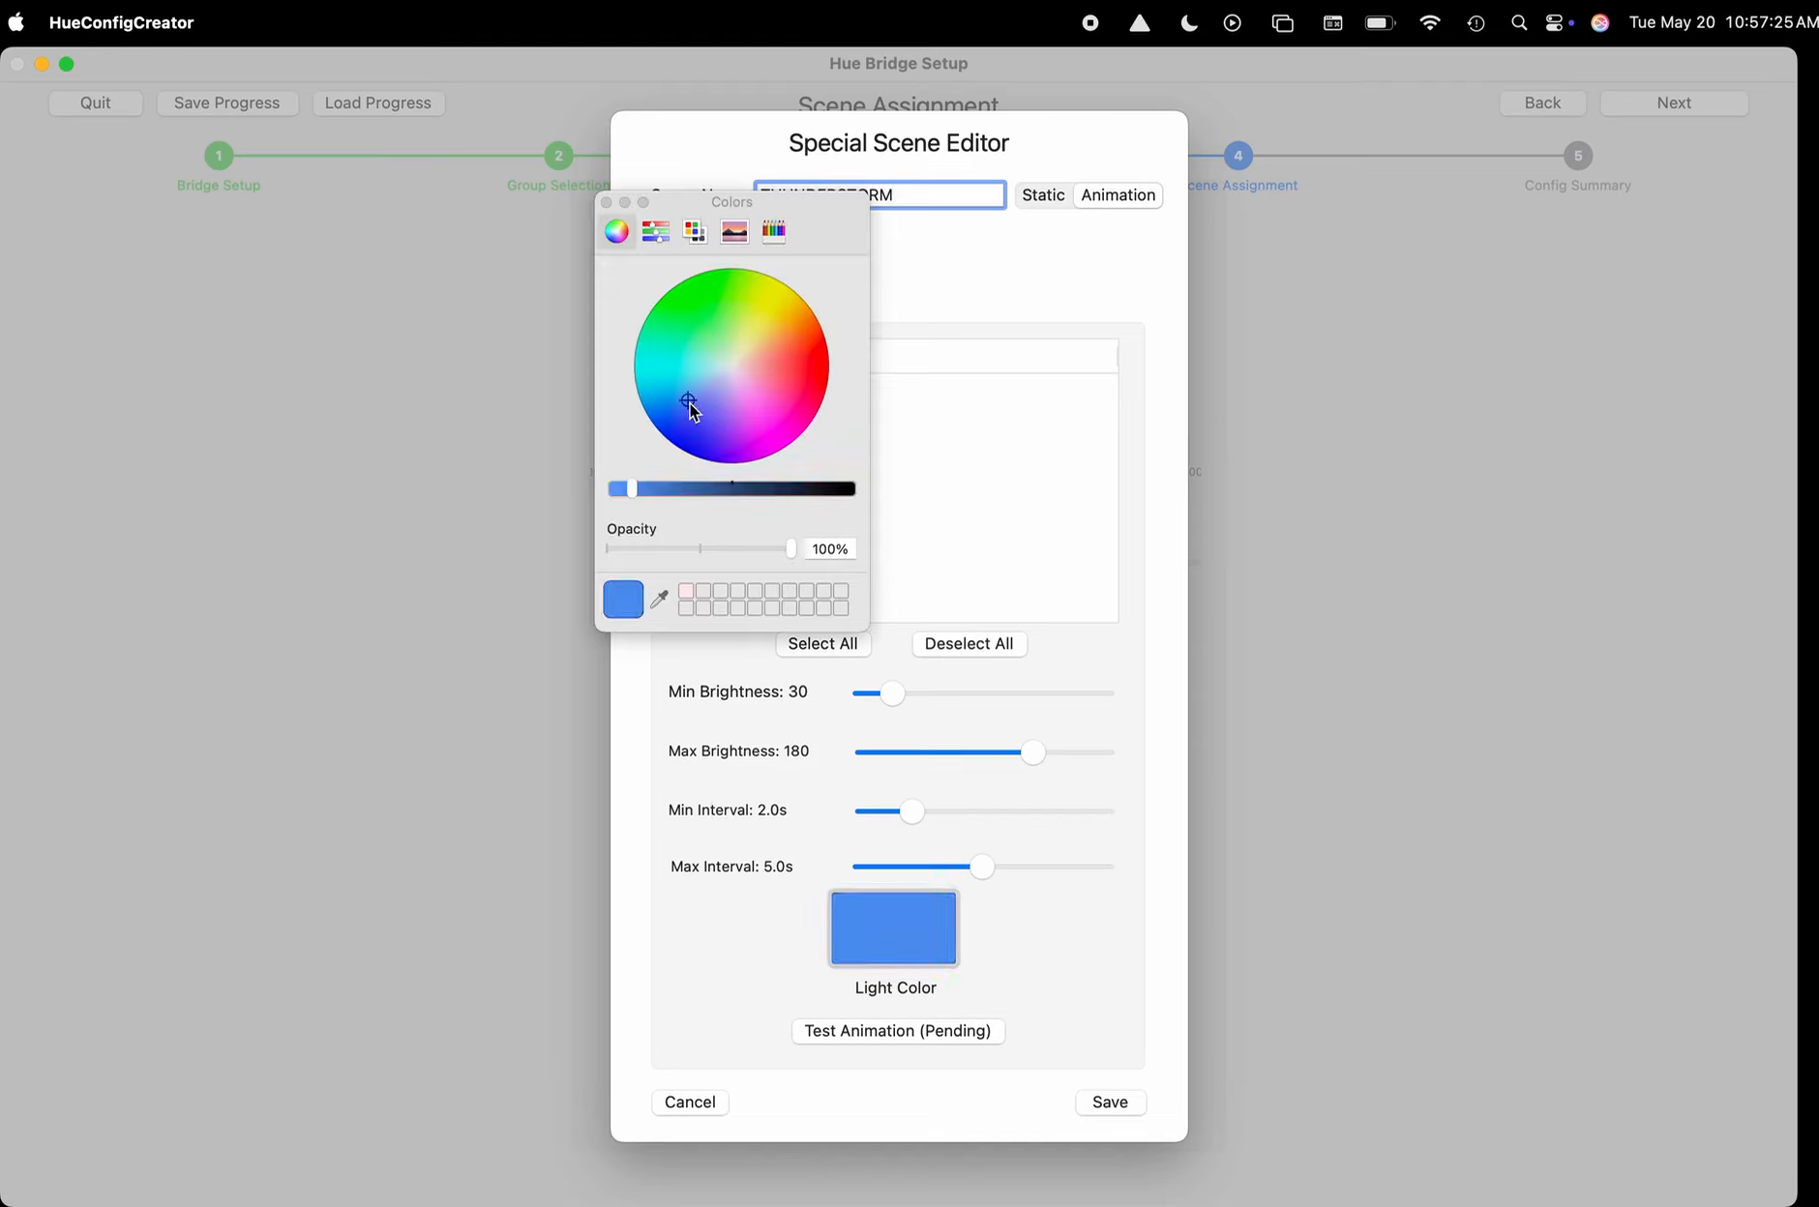
left_click(694, 402)
left_click(606, 203)
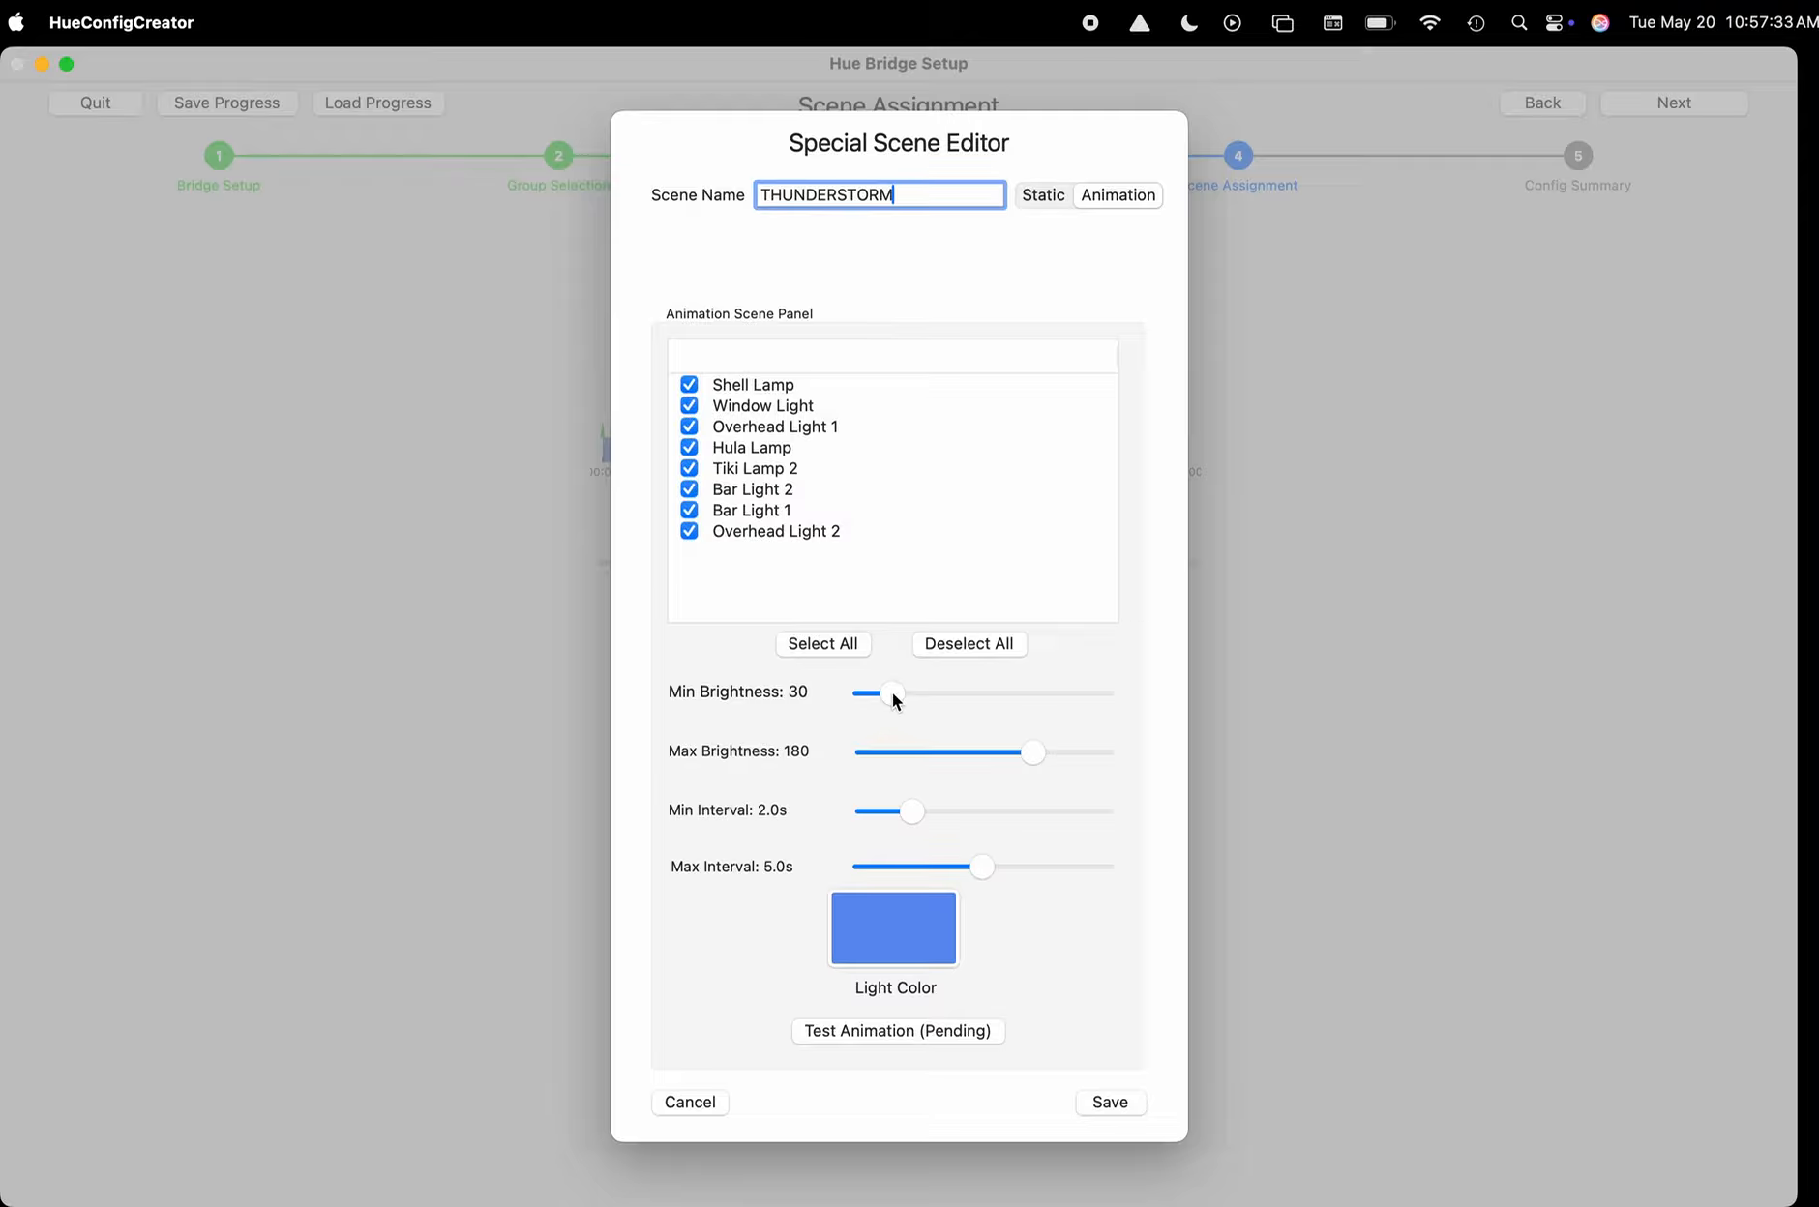
Set THUNDERSTORM's minimum brightness to 22, maximum brightness to 228 and minimum interval to 0.5 s, and shorten its maximum interval.
left_click_drag(892, 693, 887, 693)
left_click_drag(1030, 756, 1074, 761)
left_click_drag(910, 812, 878, 812)
left_click_drag(869, 812, 867, 812)
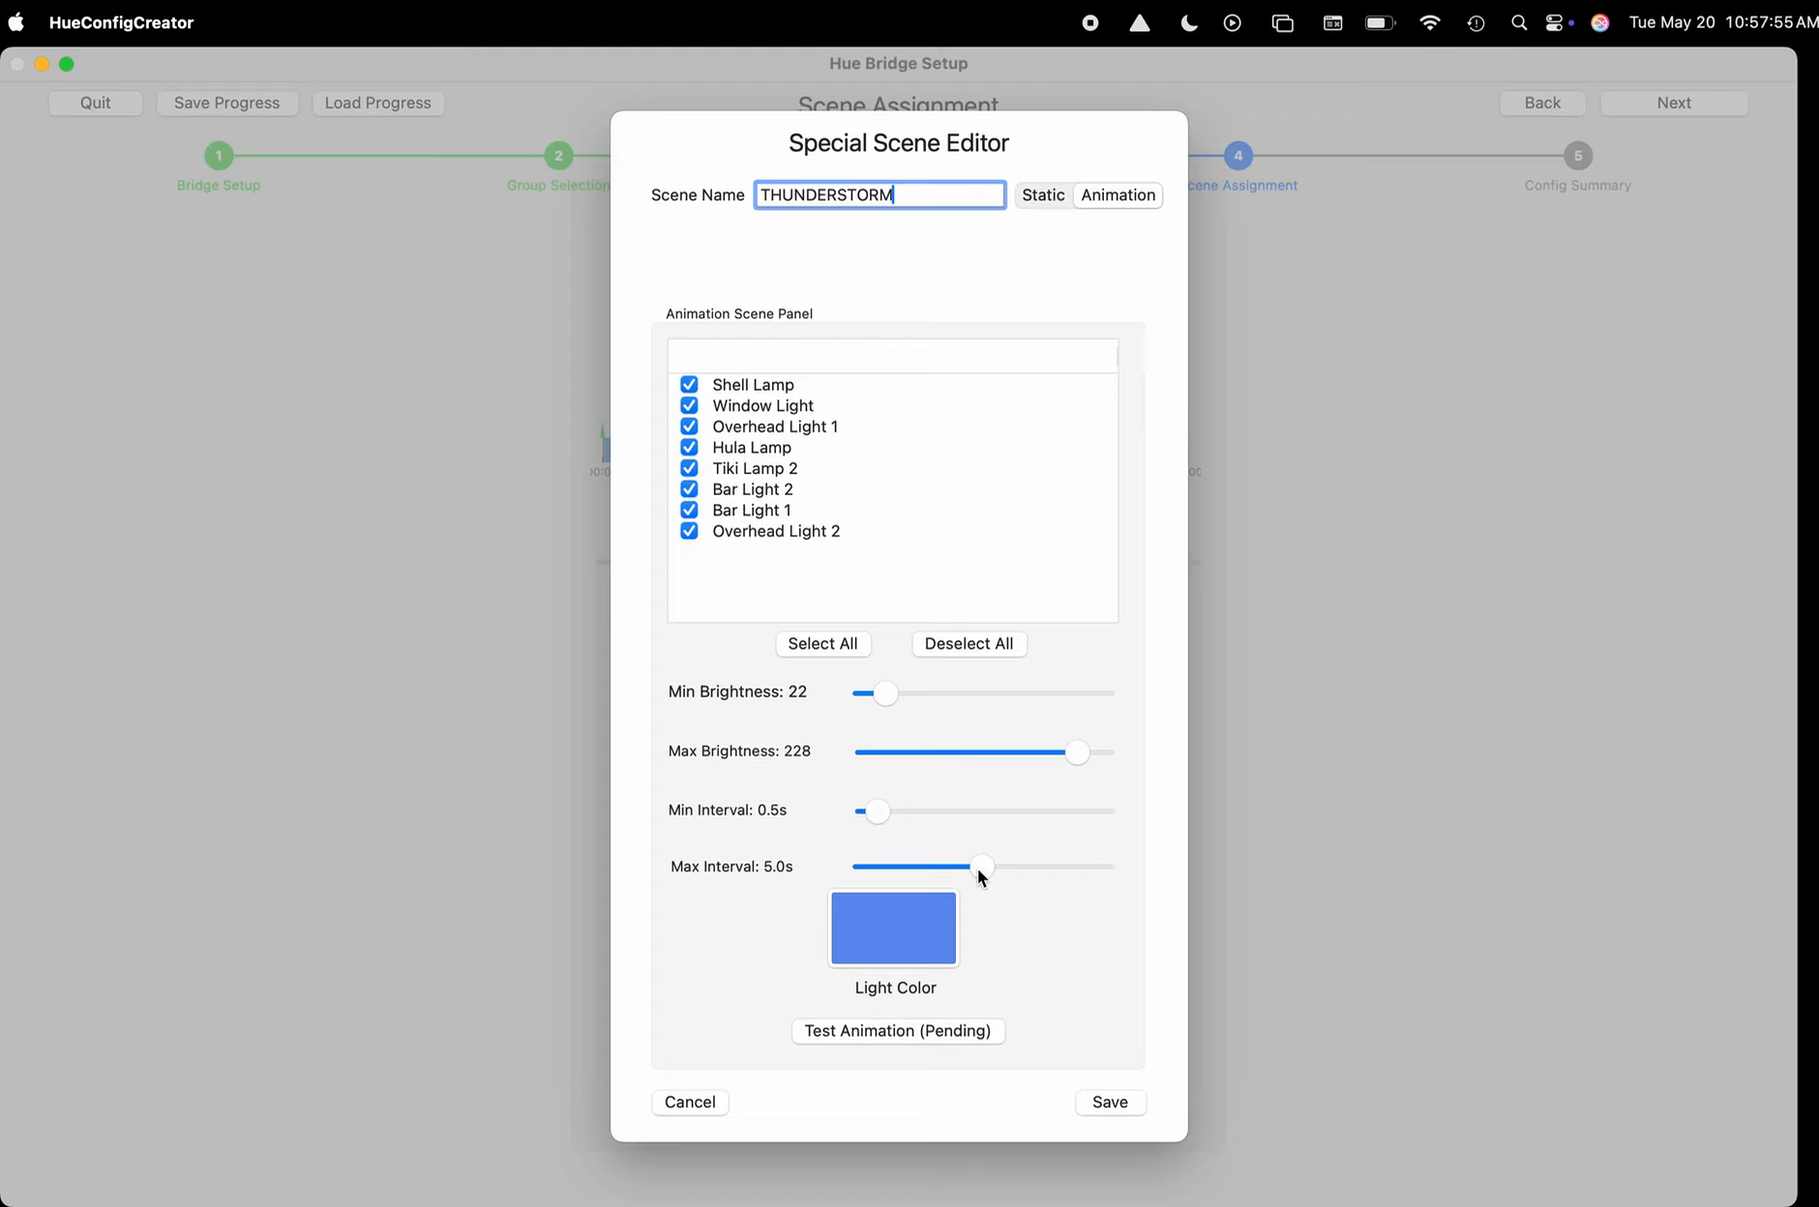
left_click_drag(946, 868, 909, 868)
Save the THUNDERSTORM scene and add a trigger point for it at 42:57.
left_click(1112, 1101)
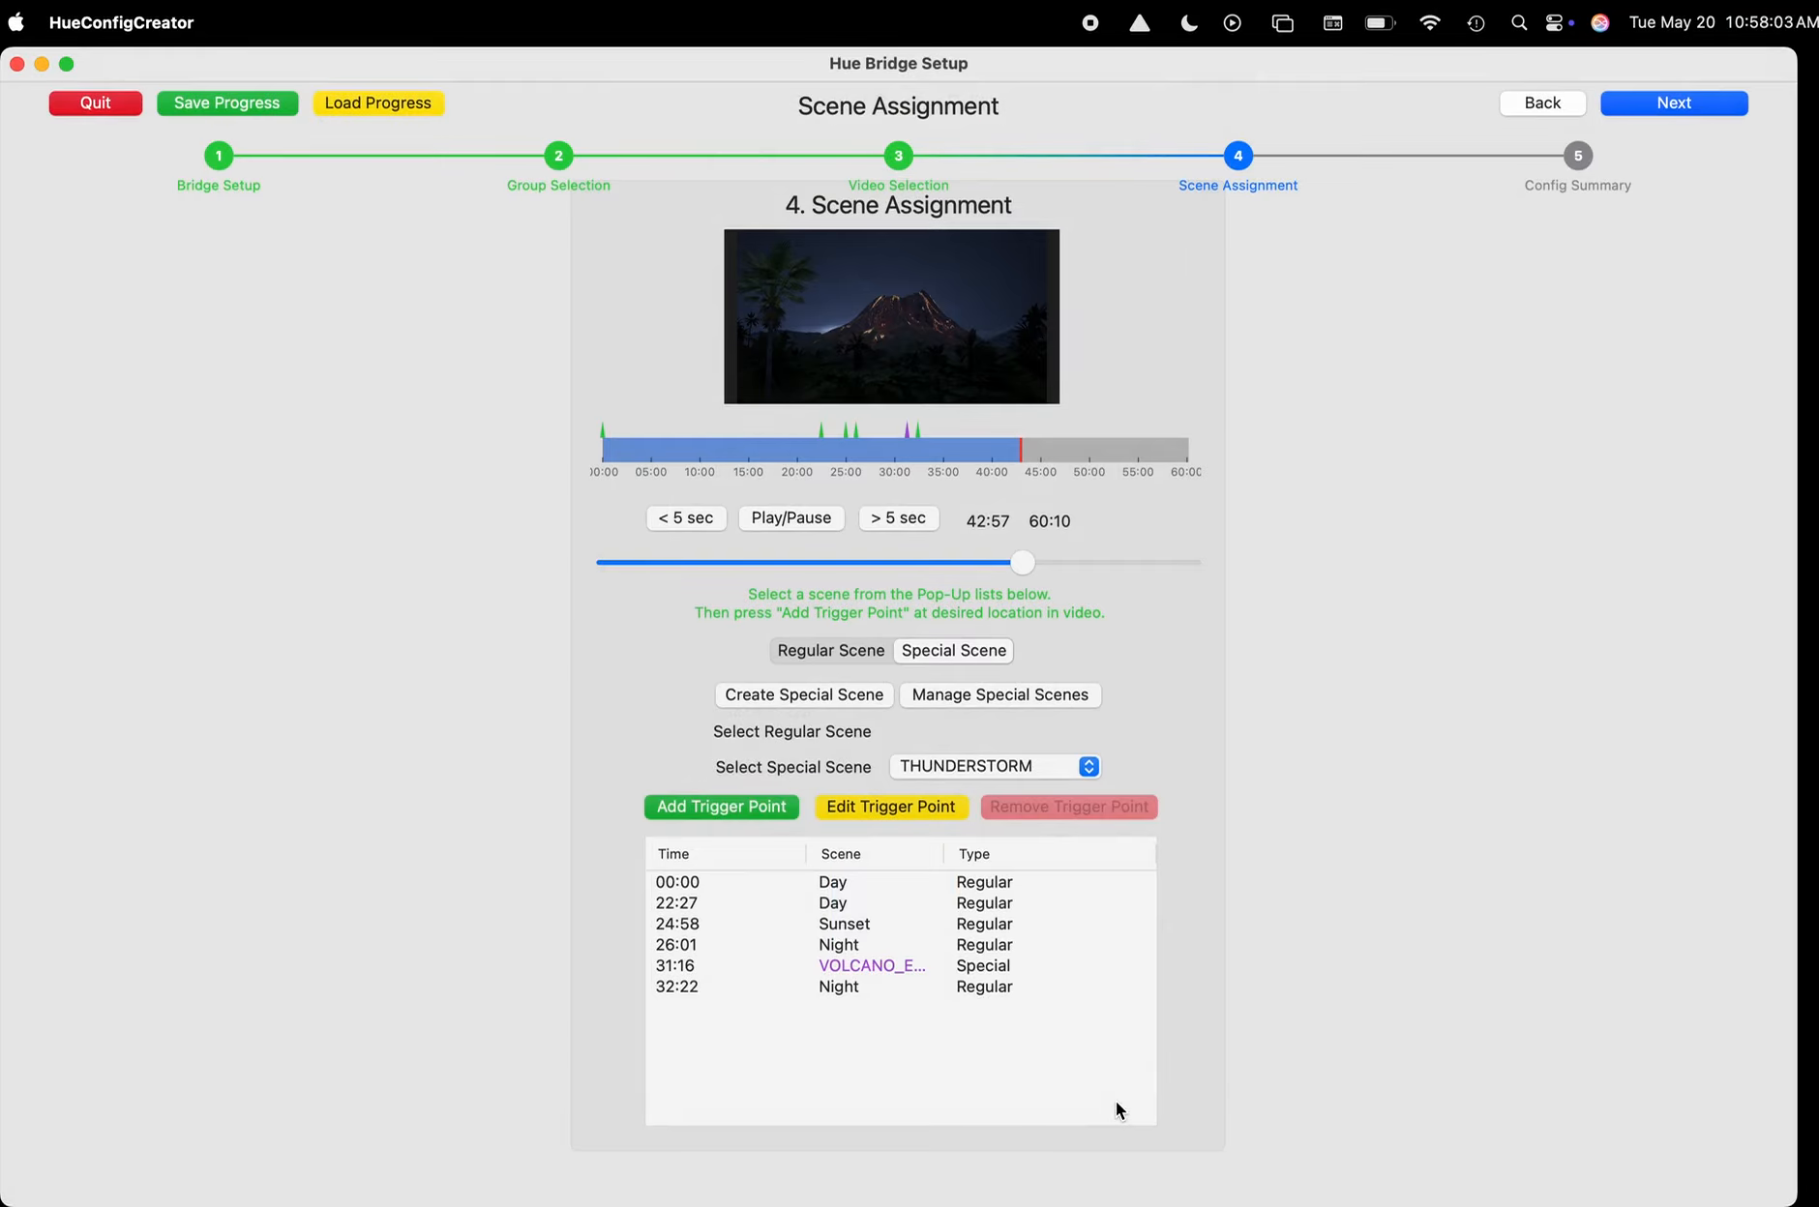
left_click(747, 809)
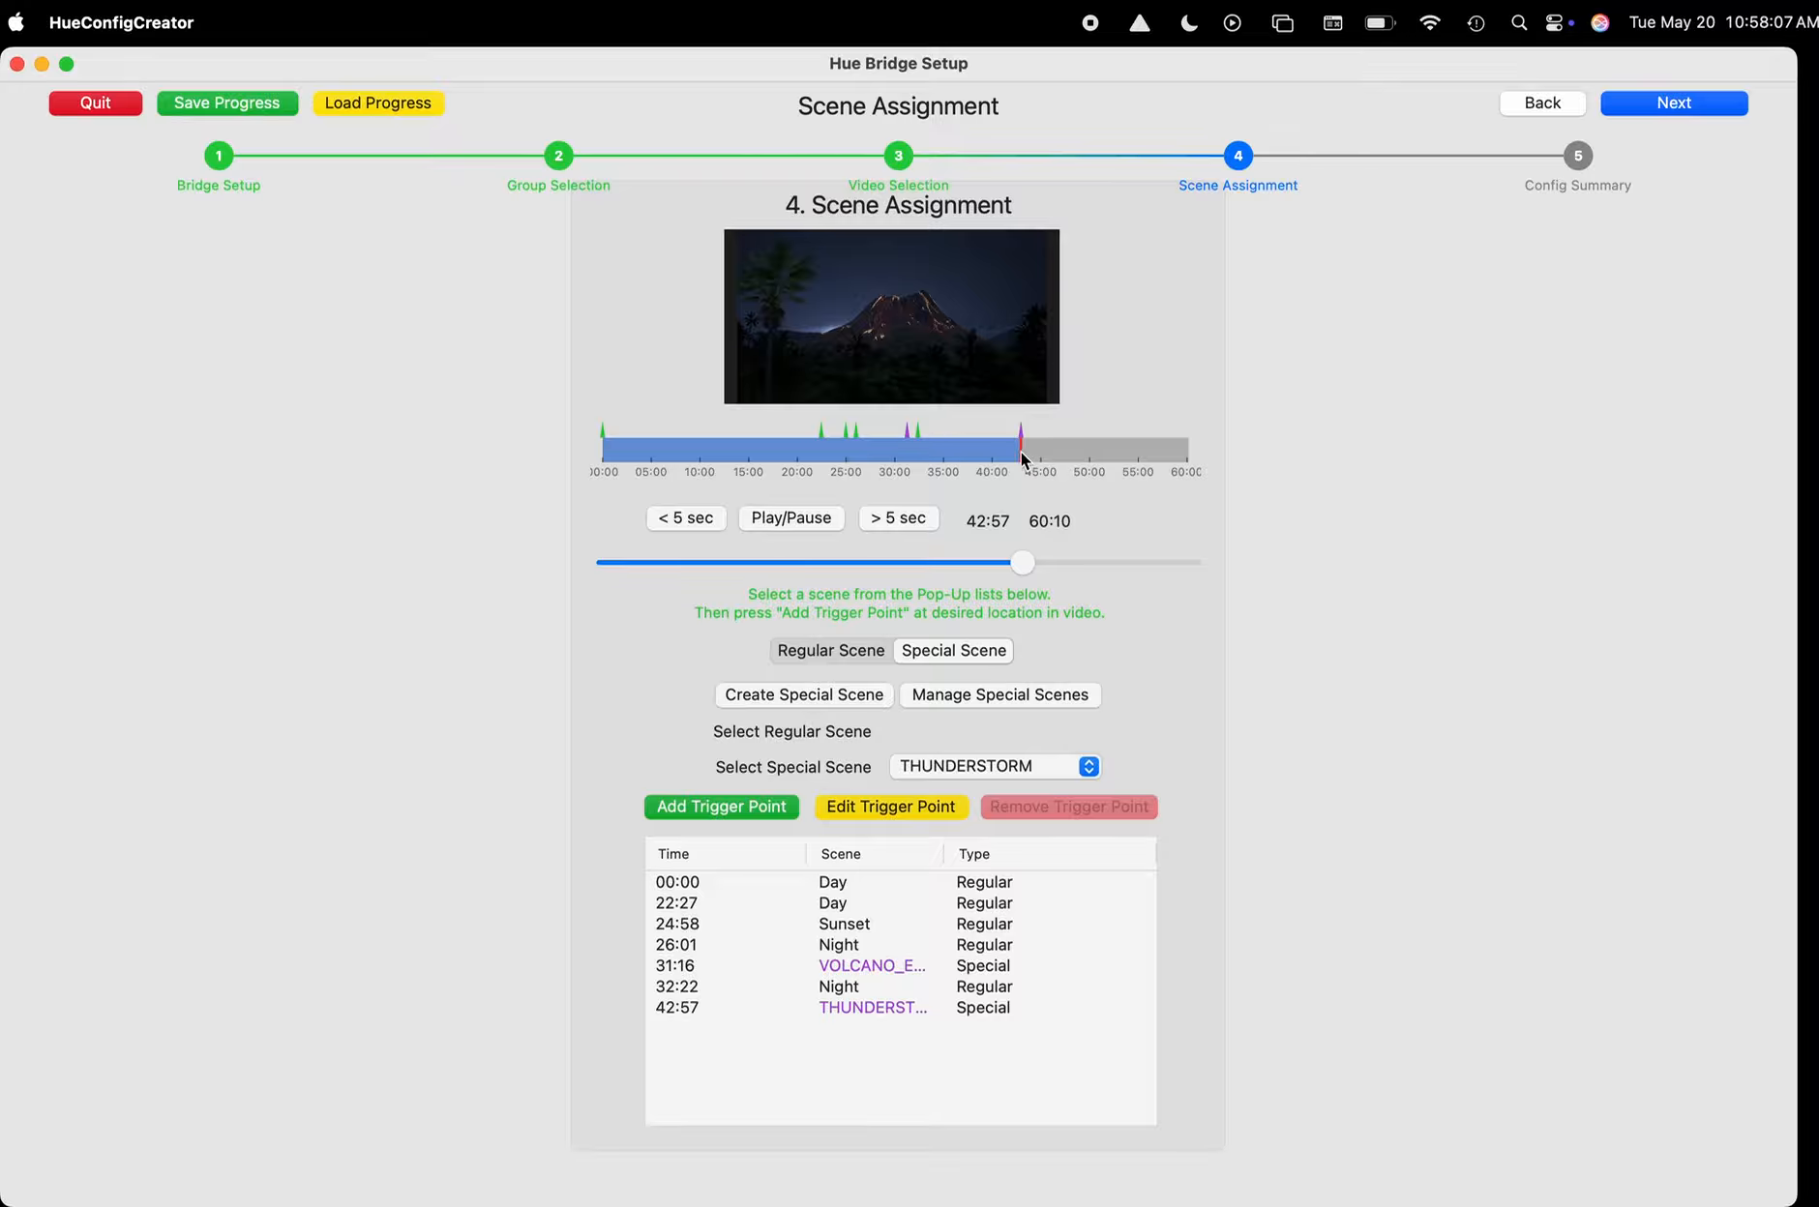
Position the video at 44:00, near the end of the thunderstorm, using five-second jumps for fine adjustment.
left_click_drag(1024, 452, 1027, 452)
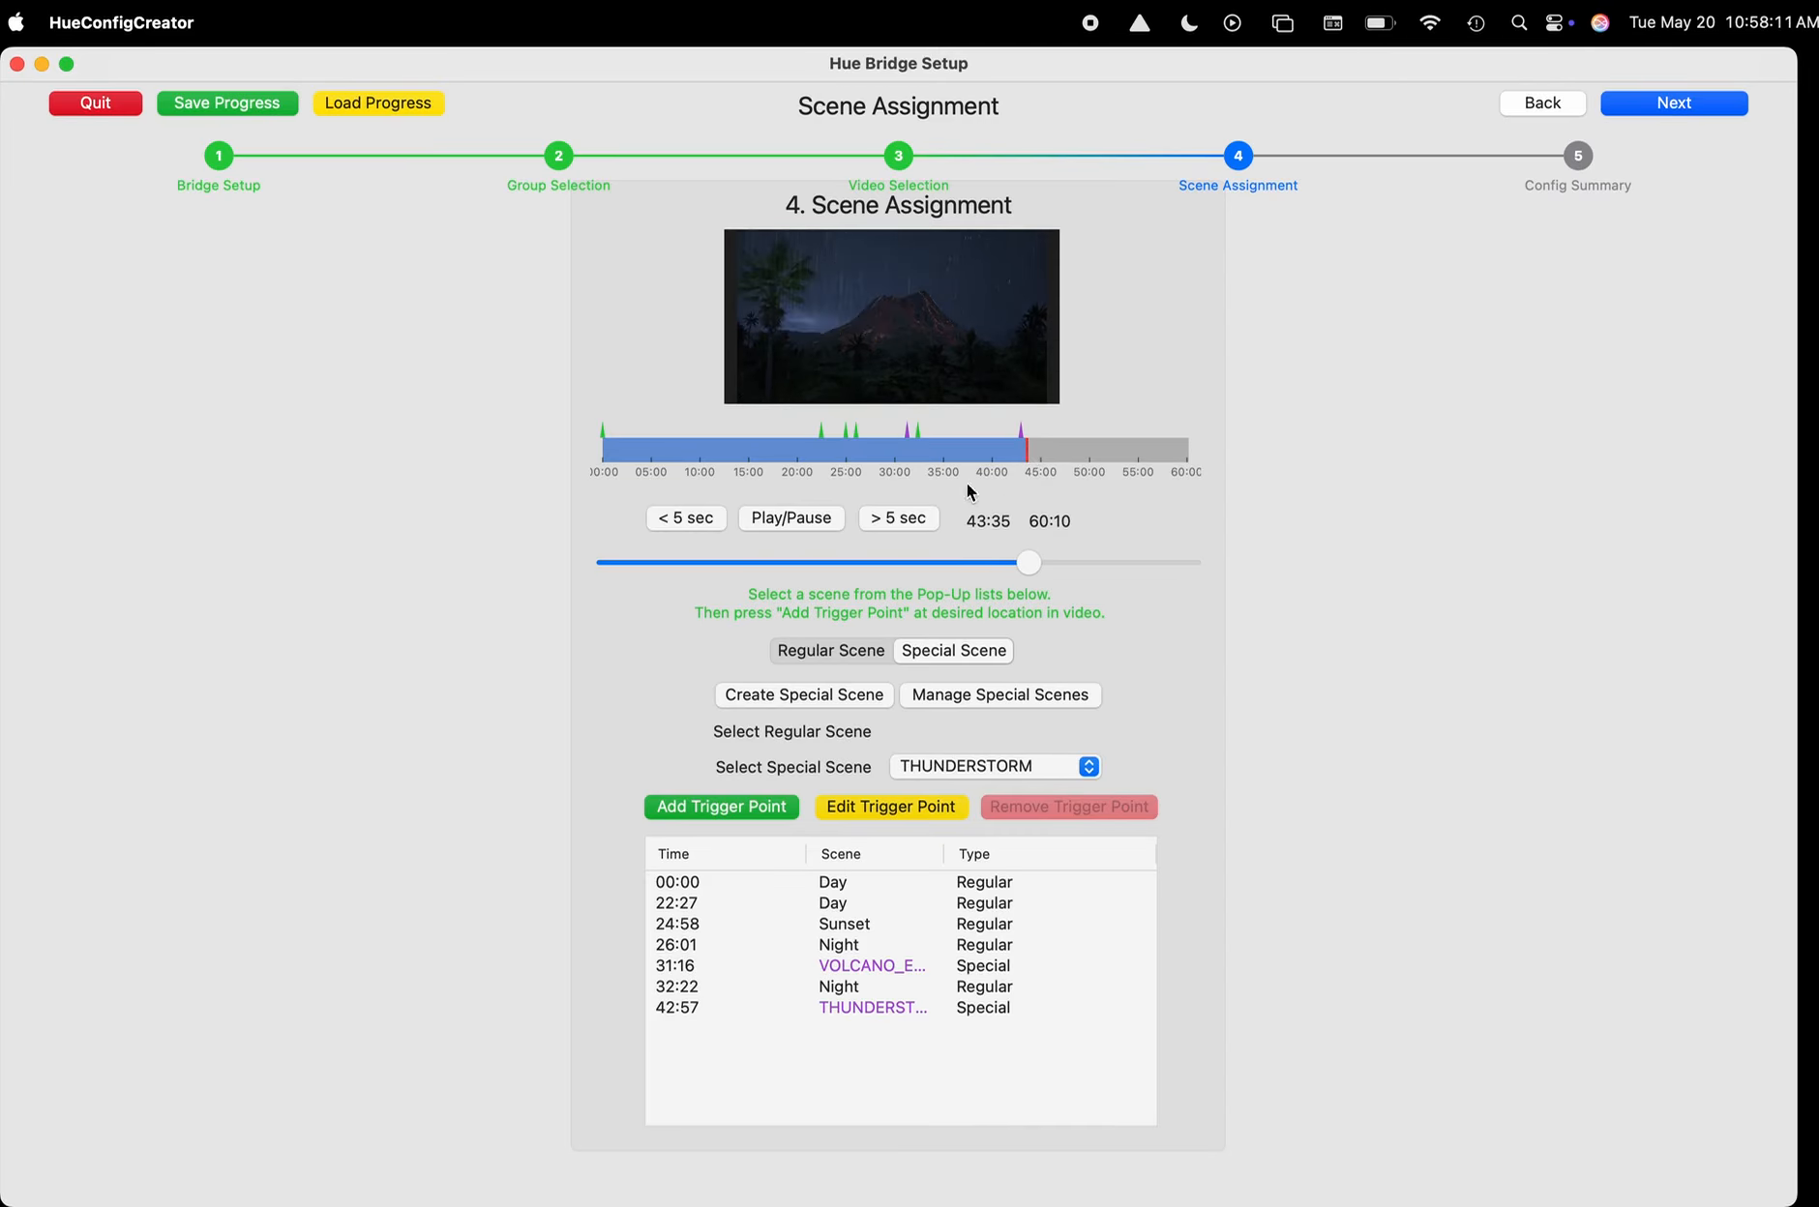
left_click(917, 518)
left_click(917, 519)
left_click(918, 518)
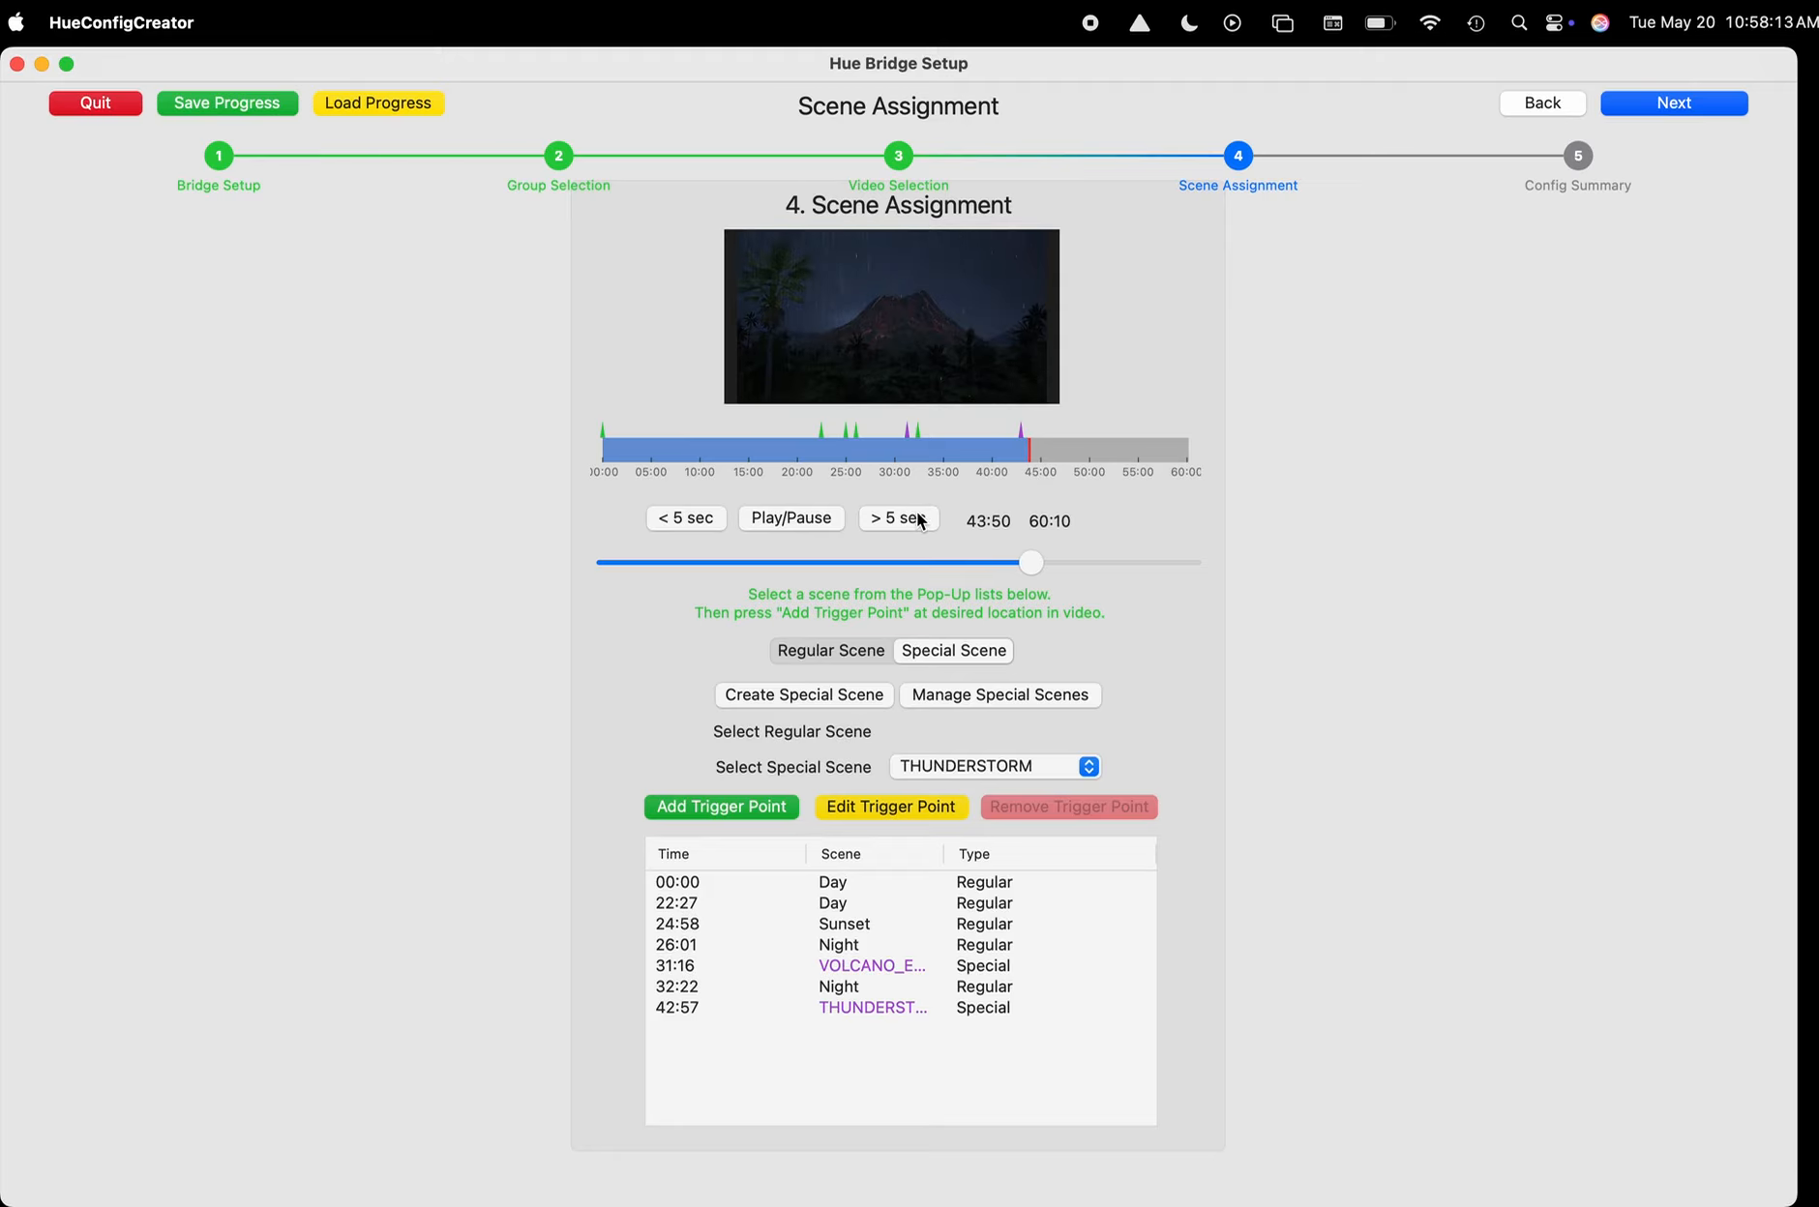
left_click(917, 518)
left_click(919, 520)
left_click(919, 519)
left_click(919, 519)
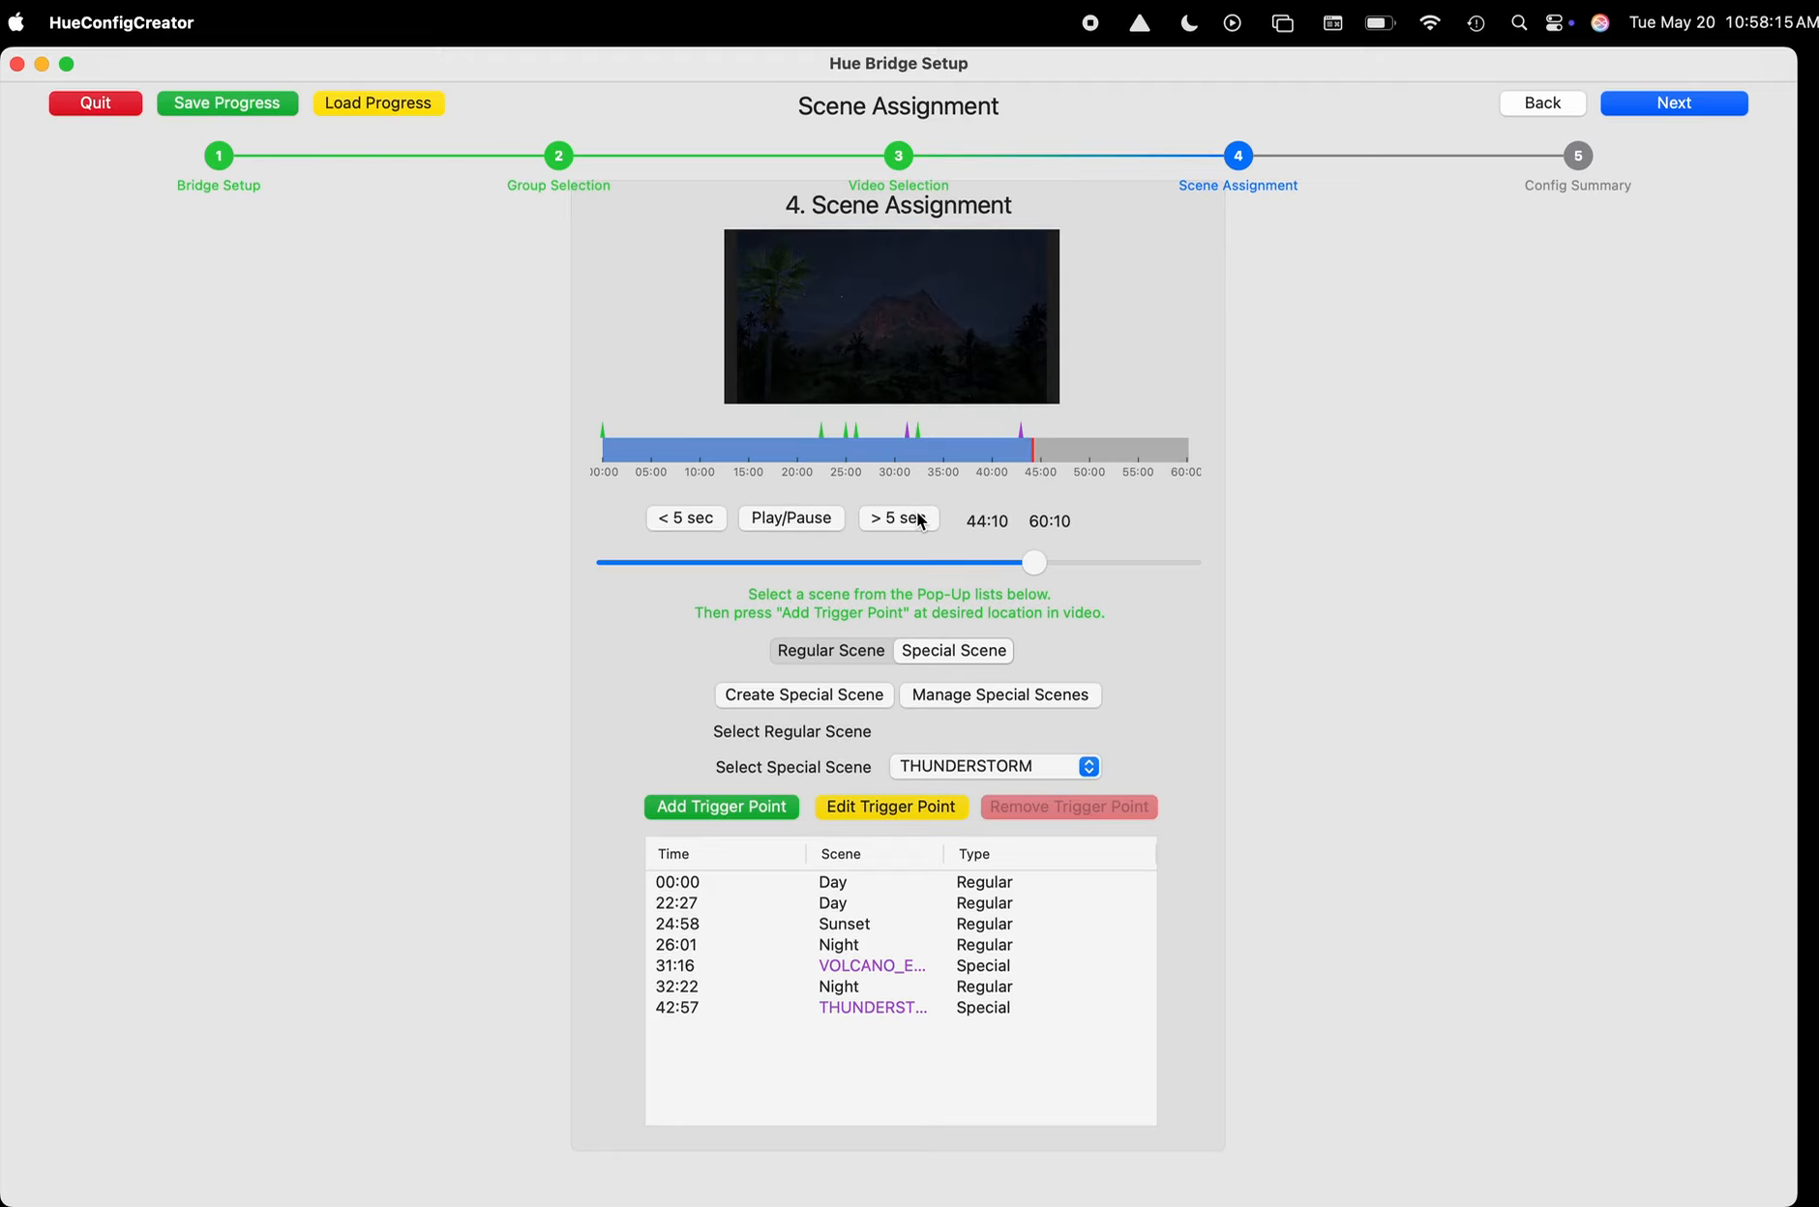
left_click(683, 528)
left_click(683, 528)
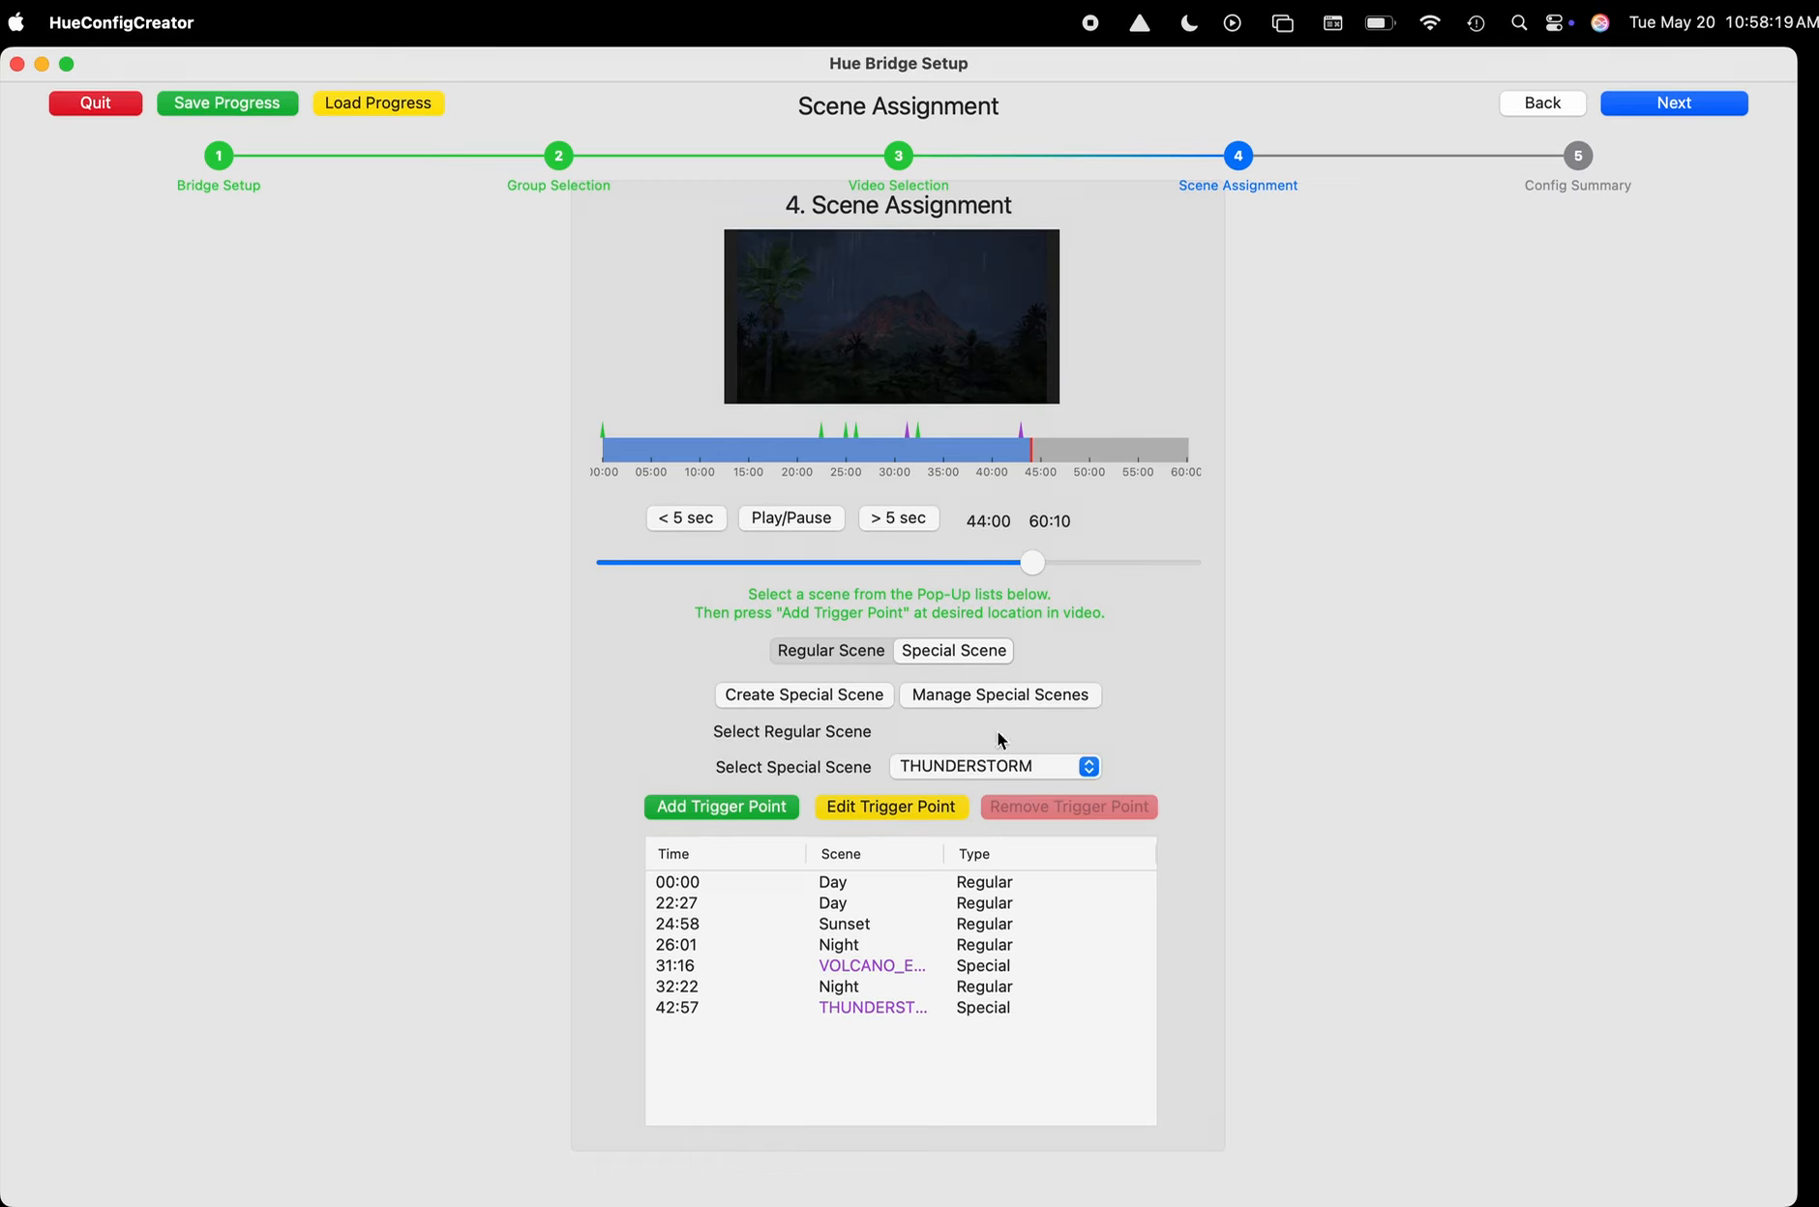
Add a trigger point for the regular scene Night at 44:00.
left_click(855, 648)
left_click(960, 732)
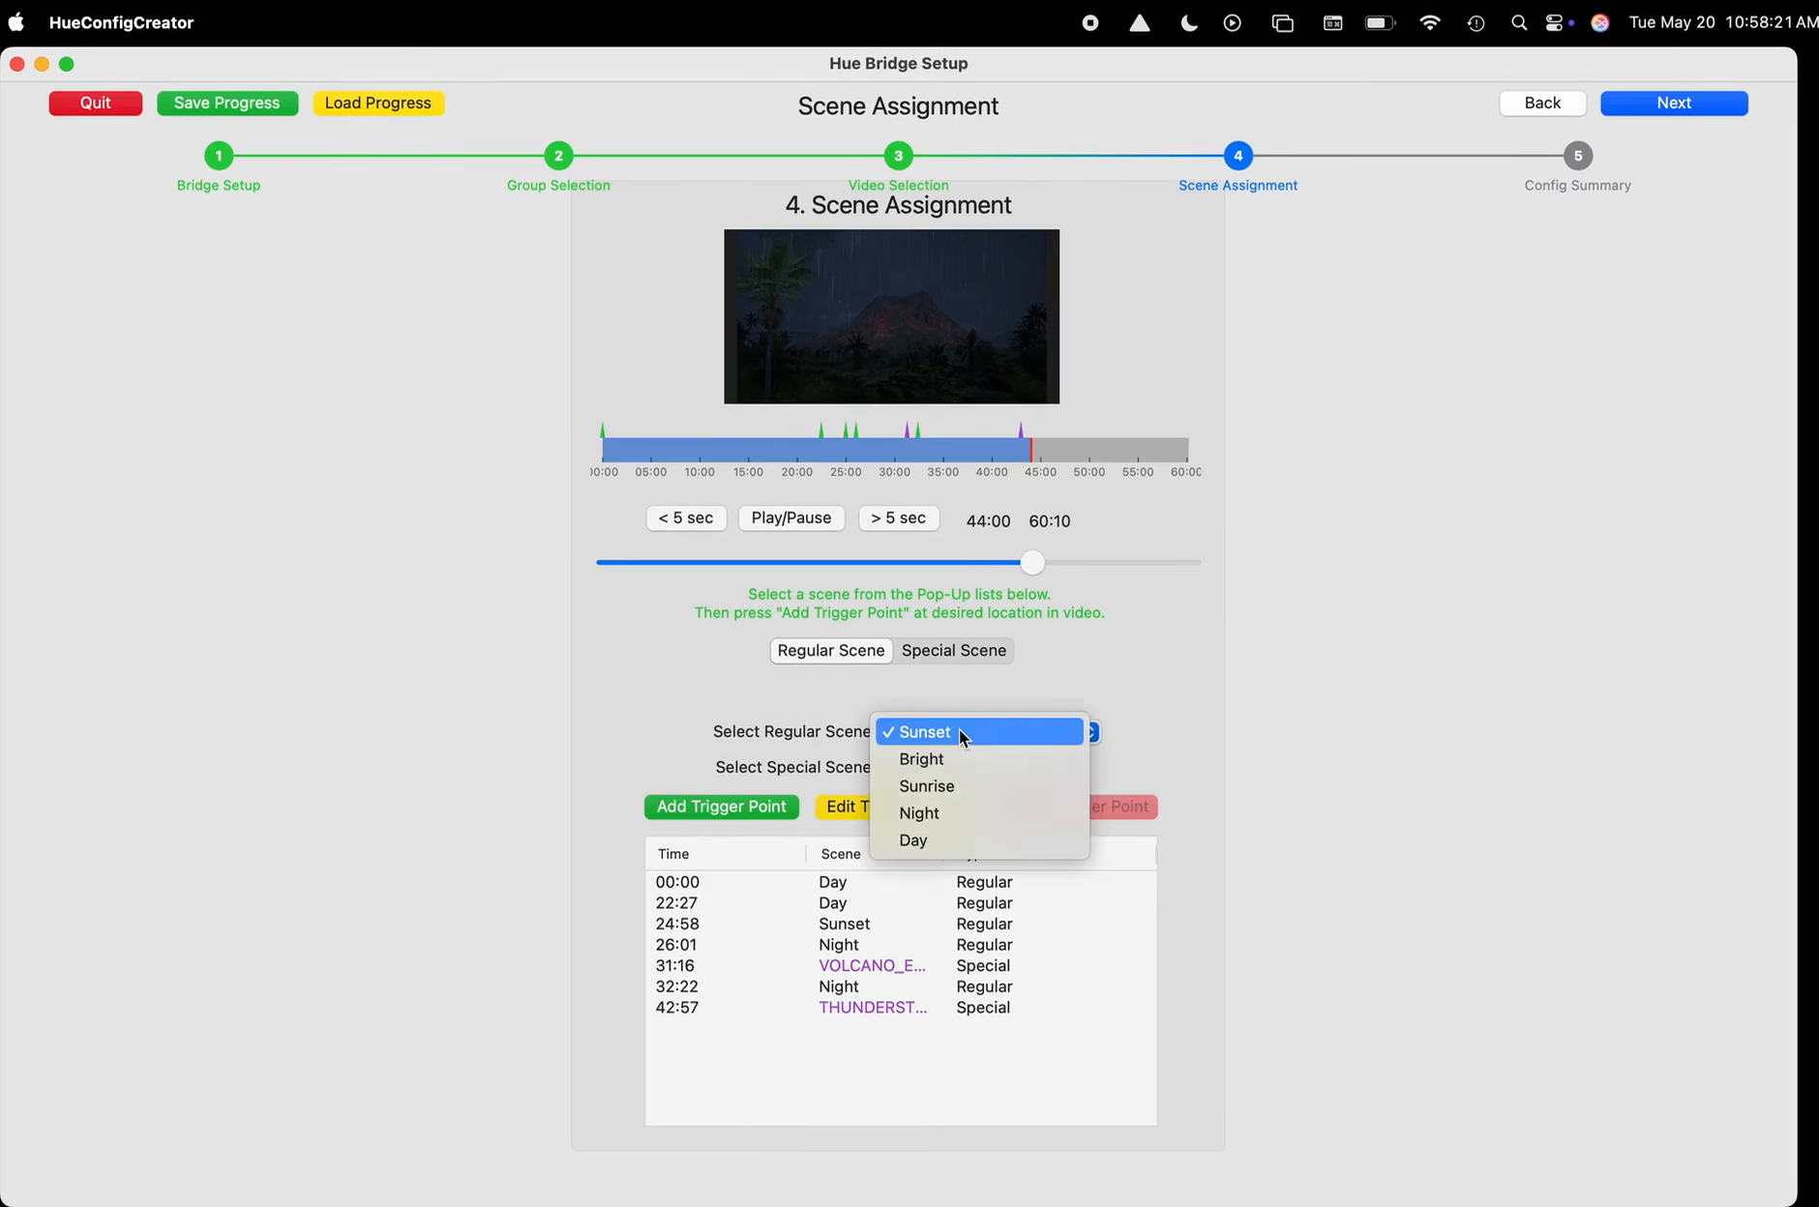
left_click(937, 812)
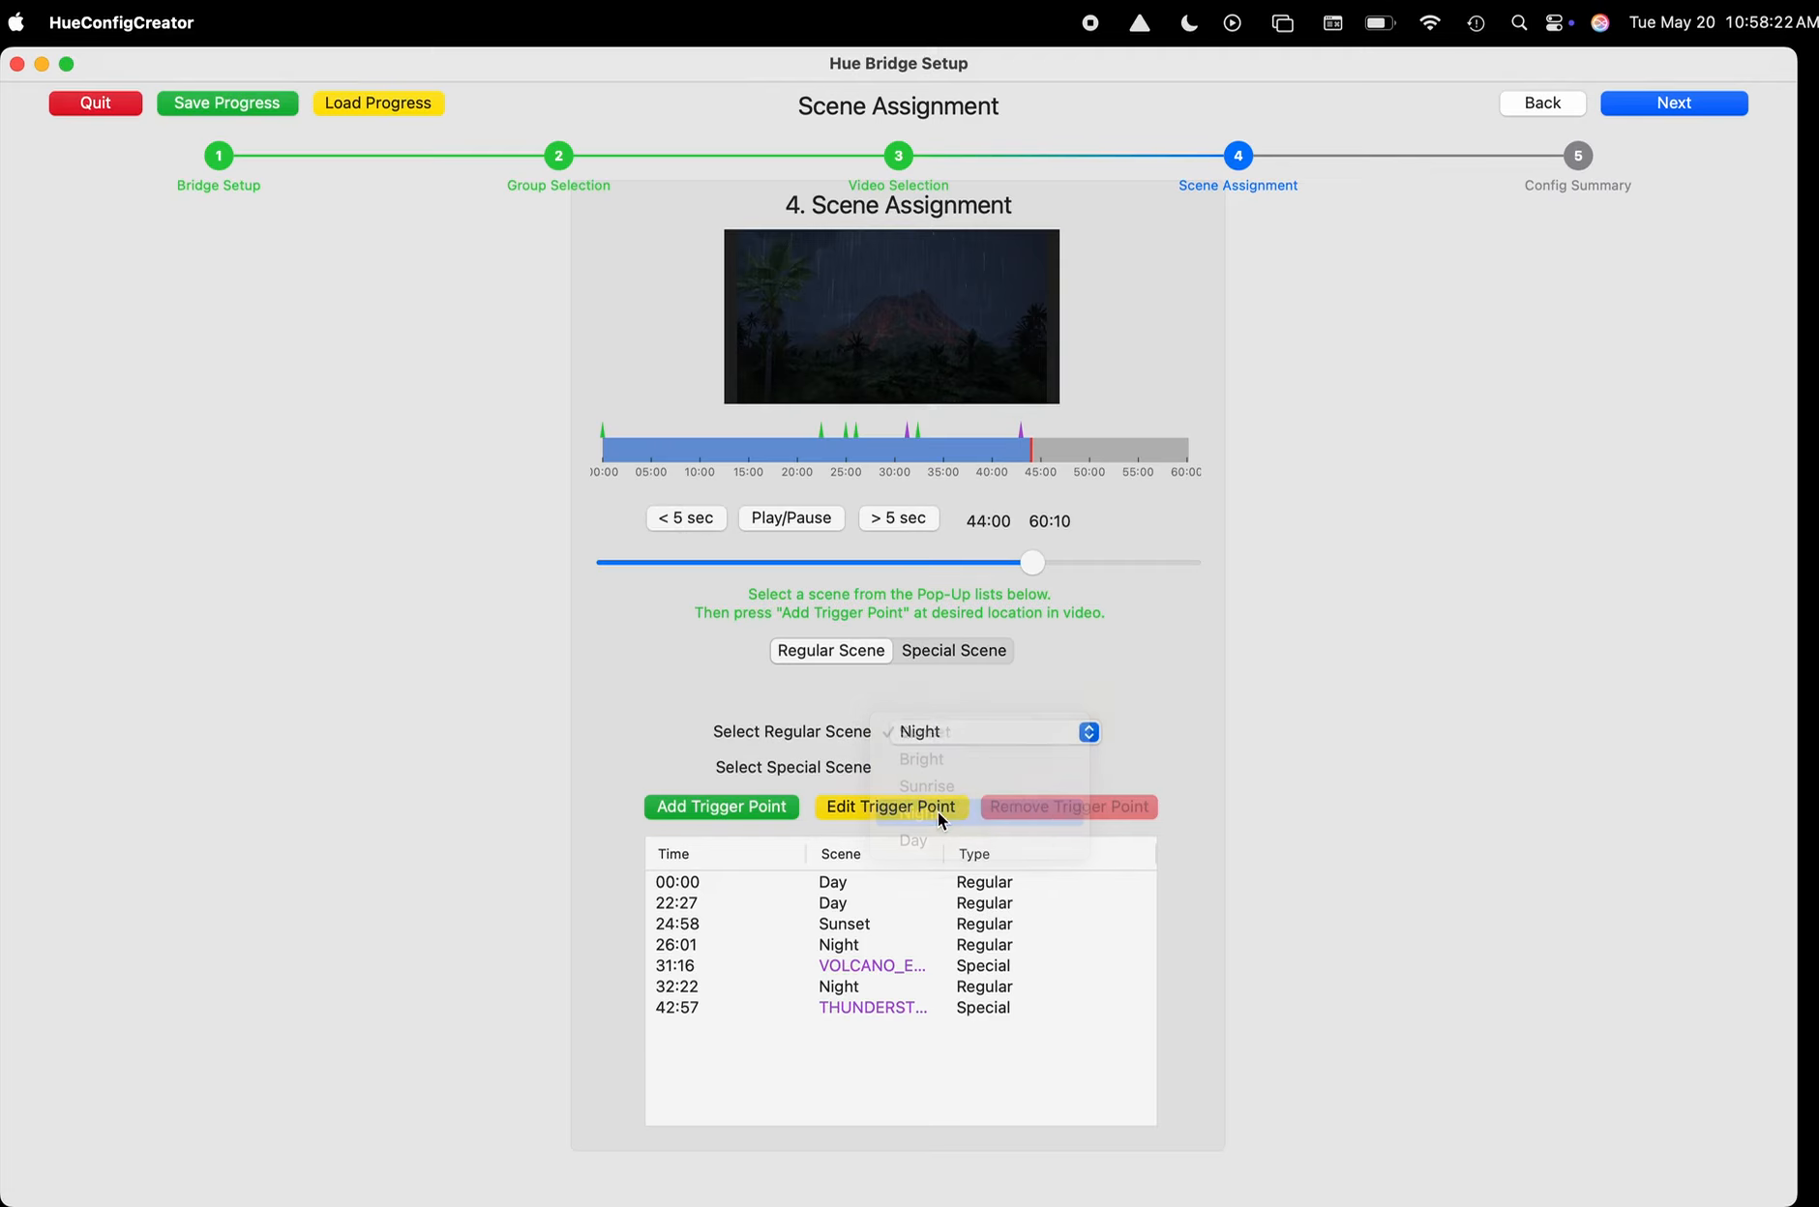
left_click(714, 815)
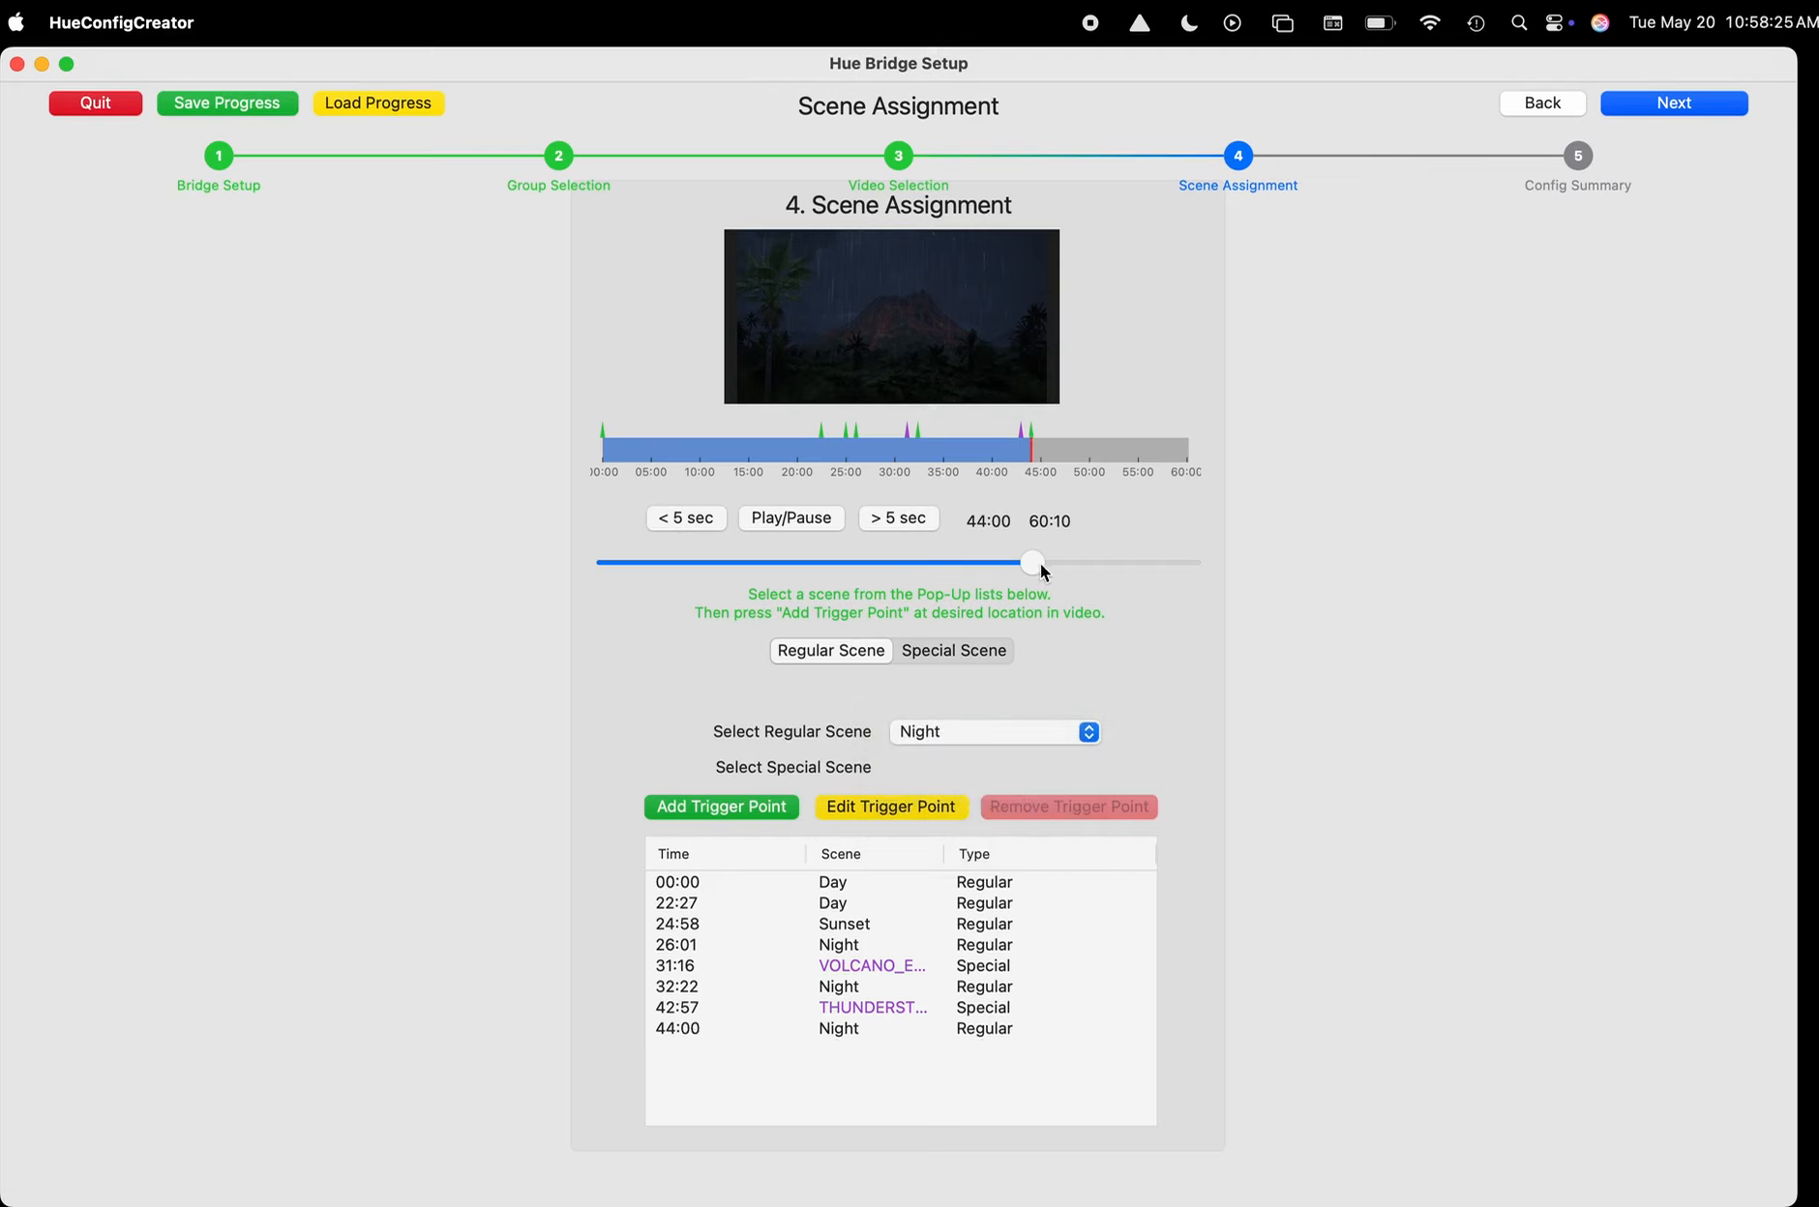
Move the video to 50:34, while it is still dark, and add a trigger point for the regular scene Night.
mouse_move(1039, 560)
left_mouse_down()
mouse_move(1100, 562)
mouse_move(1085, 571)
left_mouse_up()
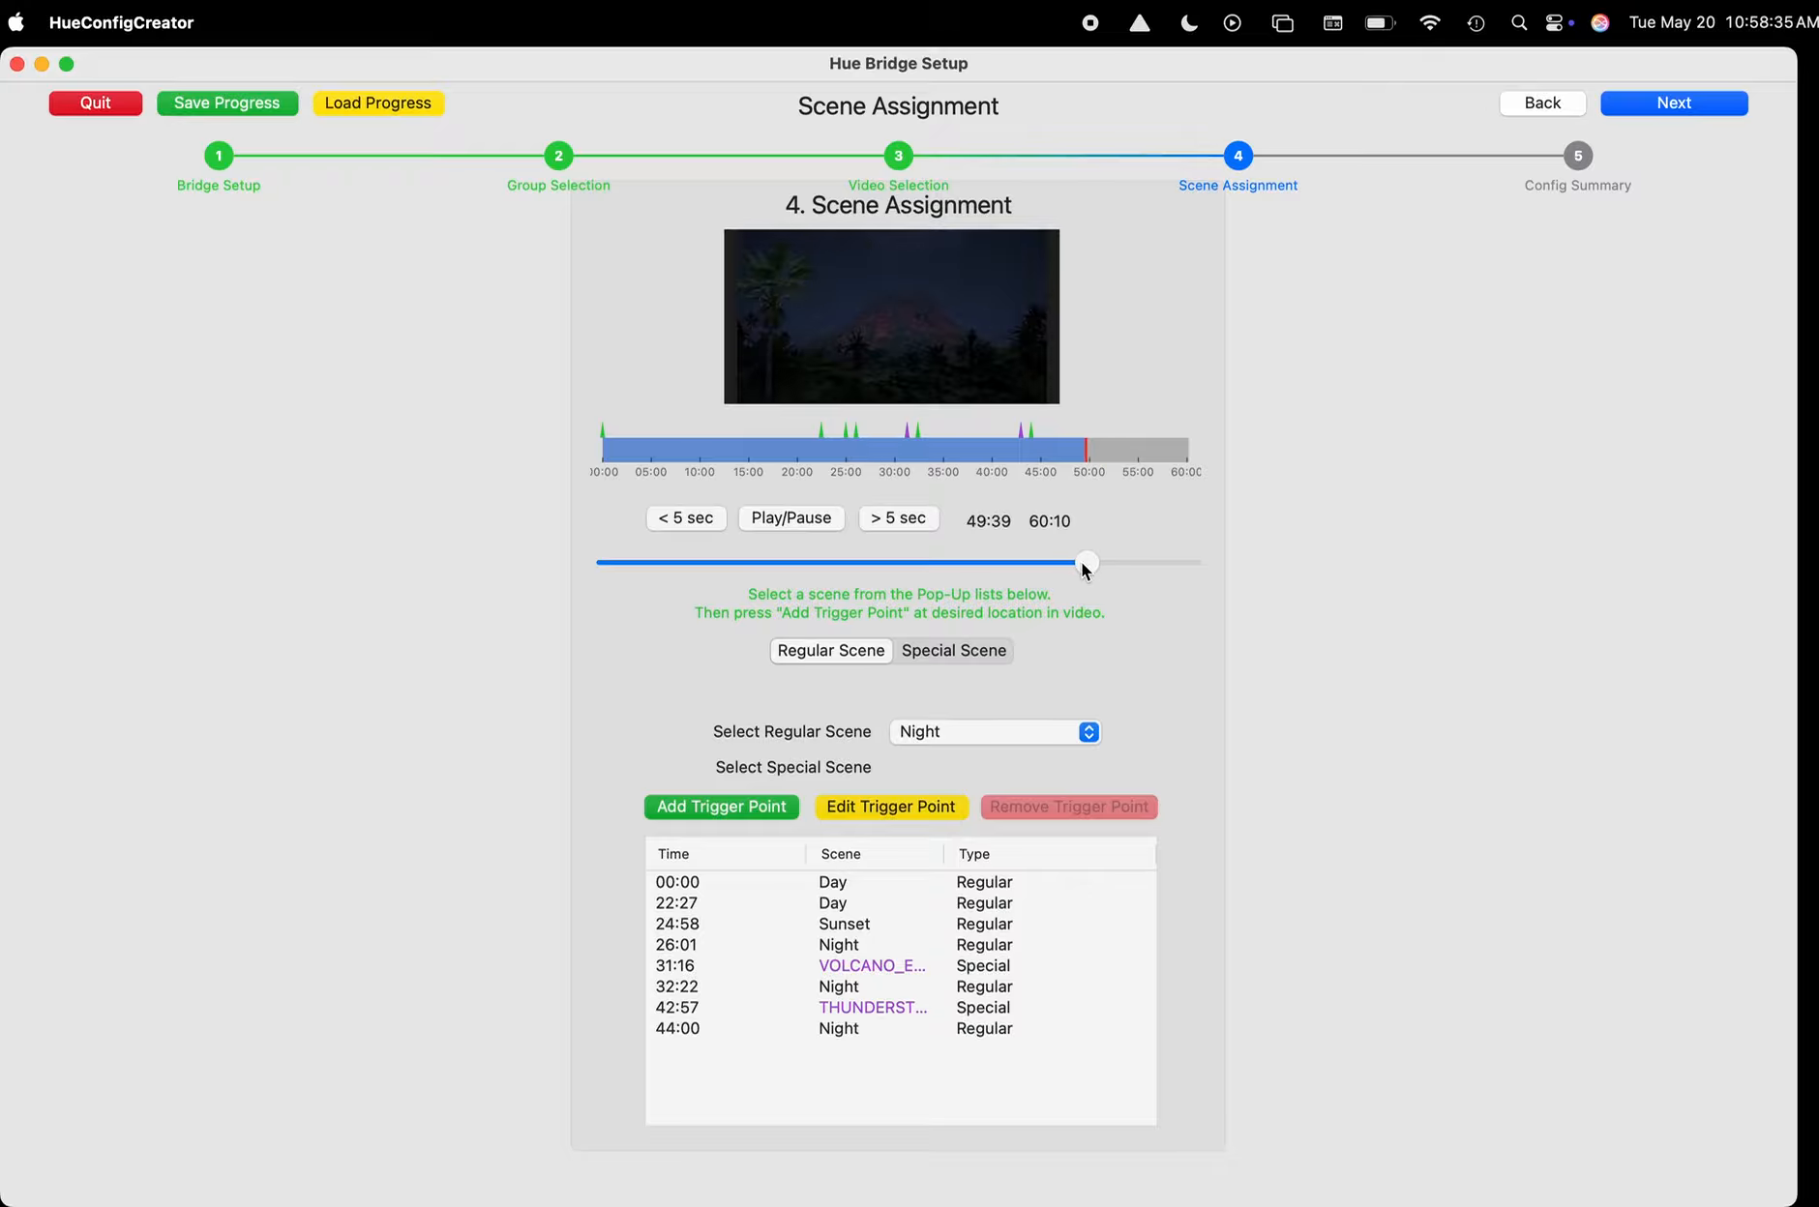
left_click(893, 520)
left_click(893, 519)
left_click(893, 520)
left_click(893, 519)
left_click(893, 519)
left_click(893, 520)
left_click(893, 520)
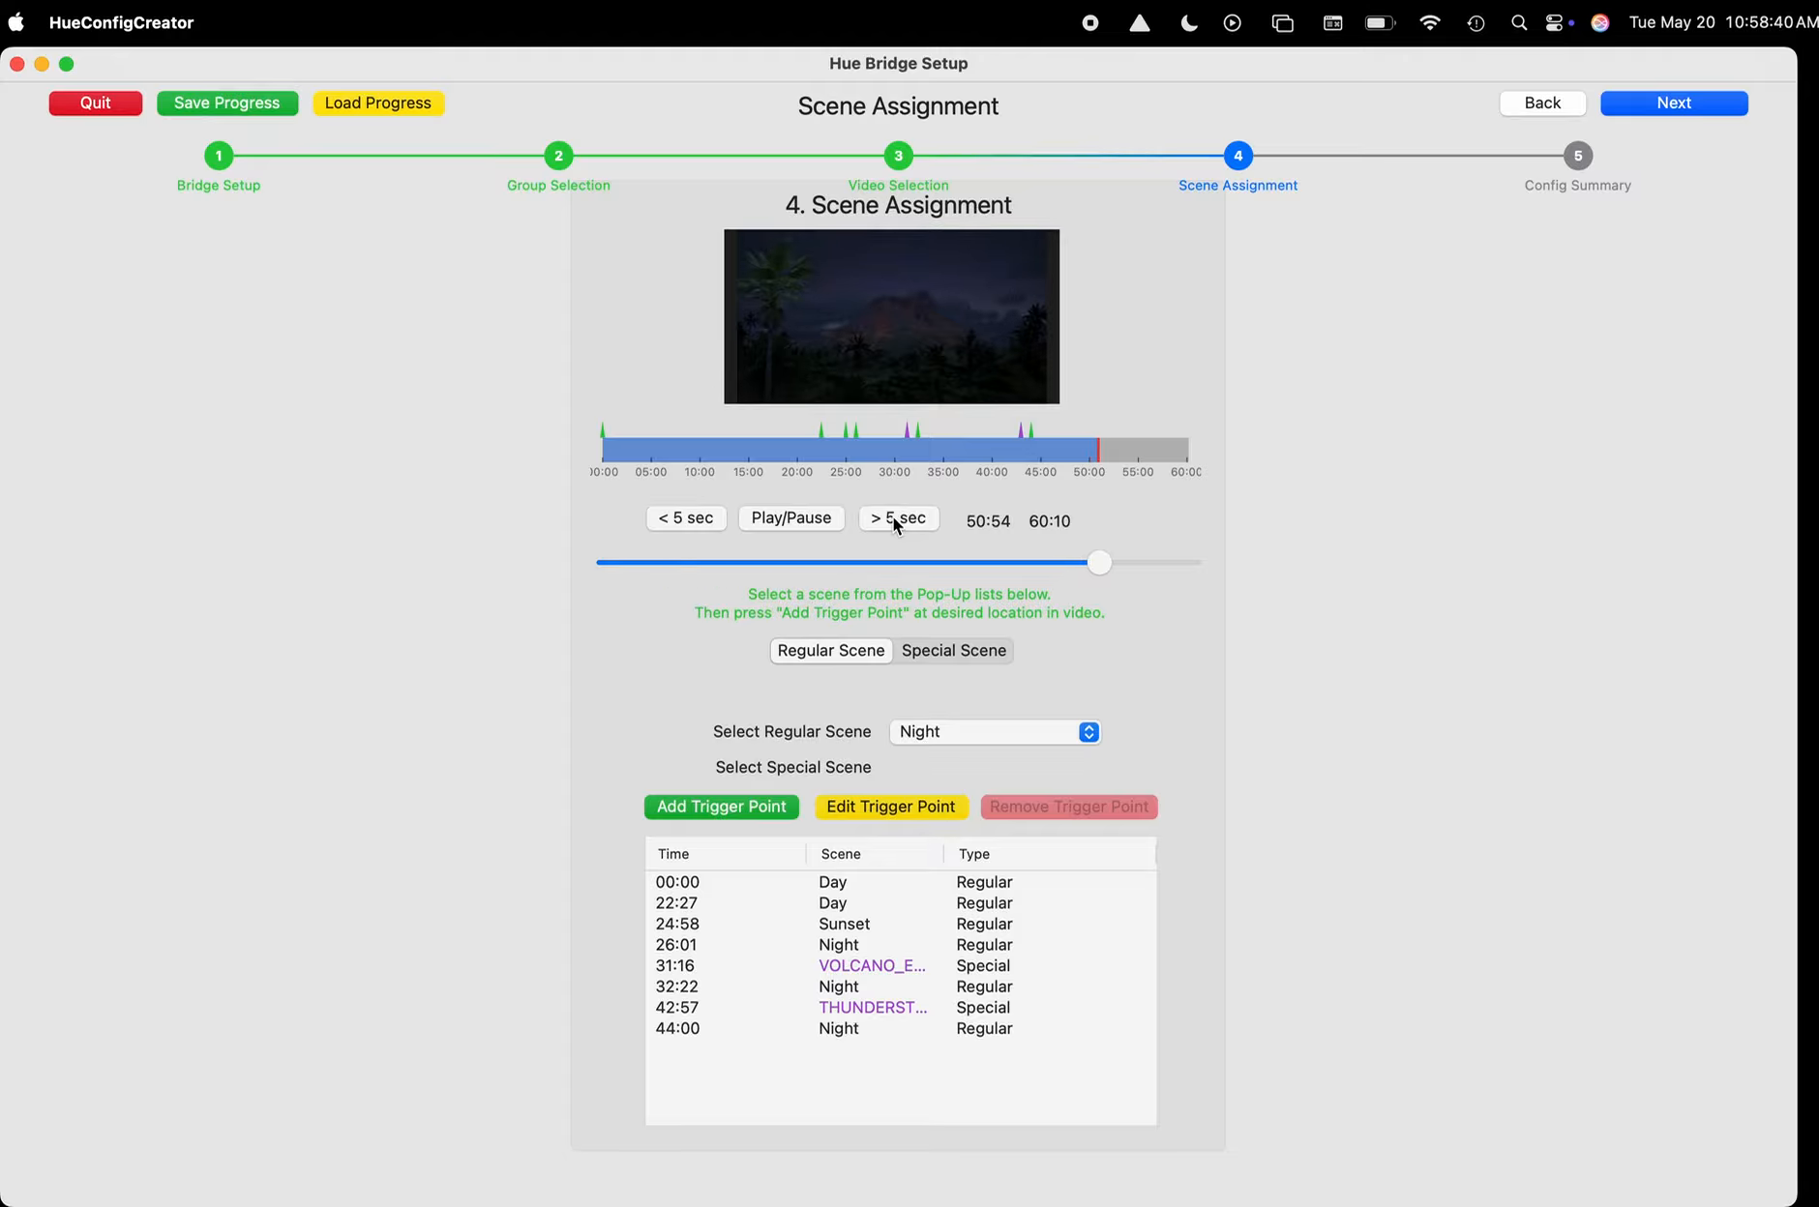
left_click(683, 519)
left_click(683, 519)
left_click(683, 519)
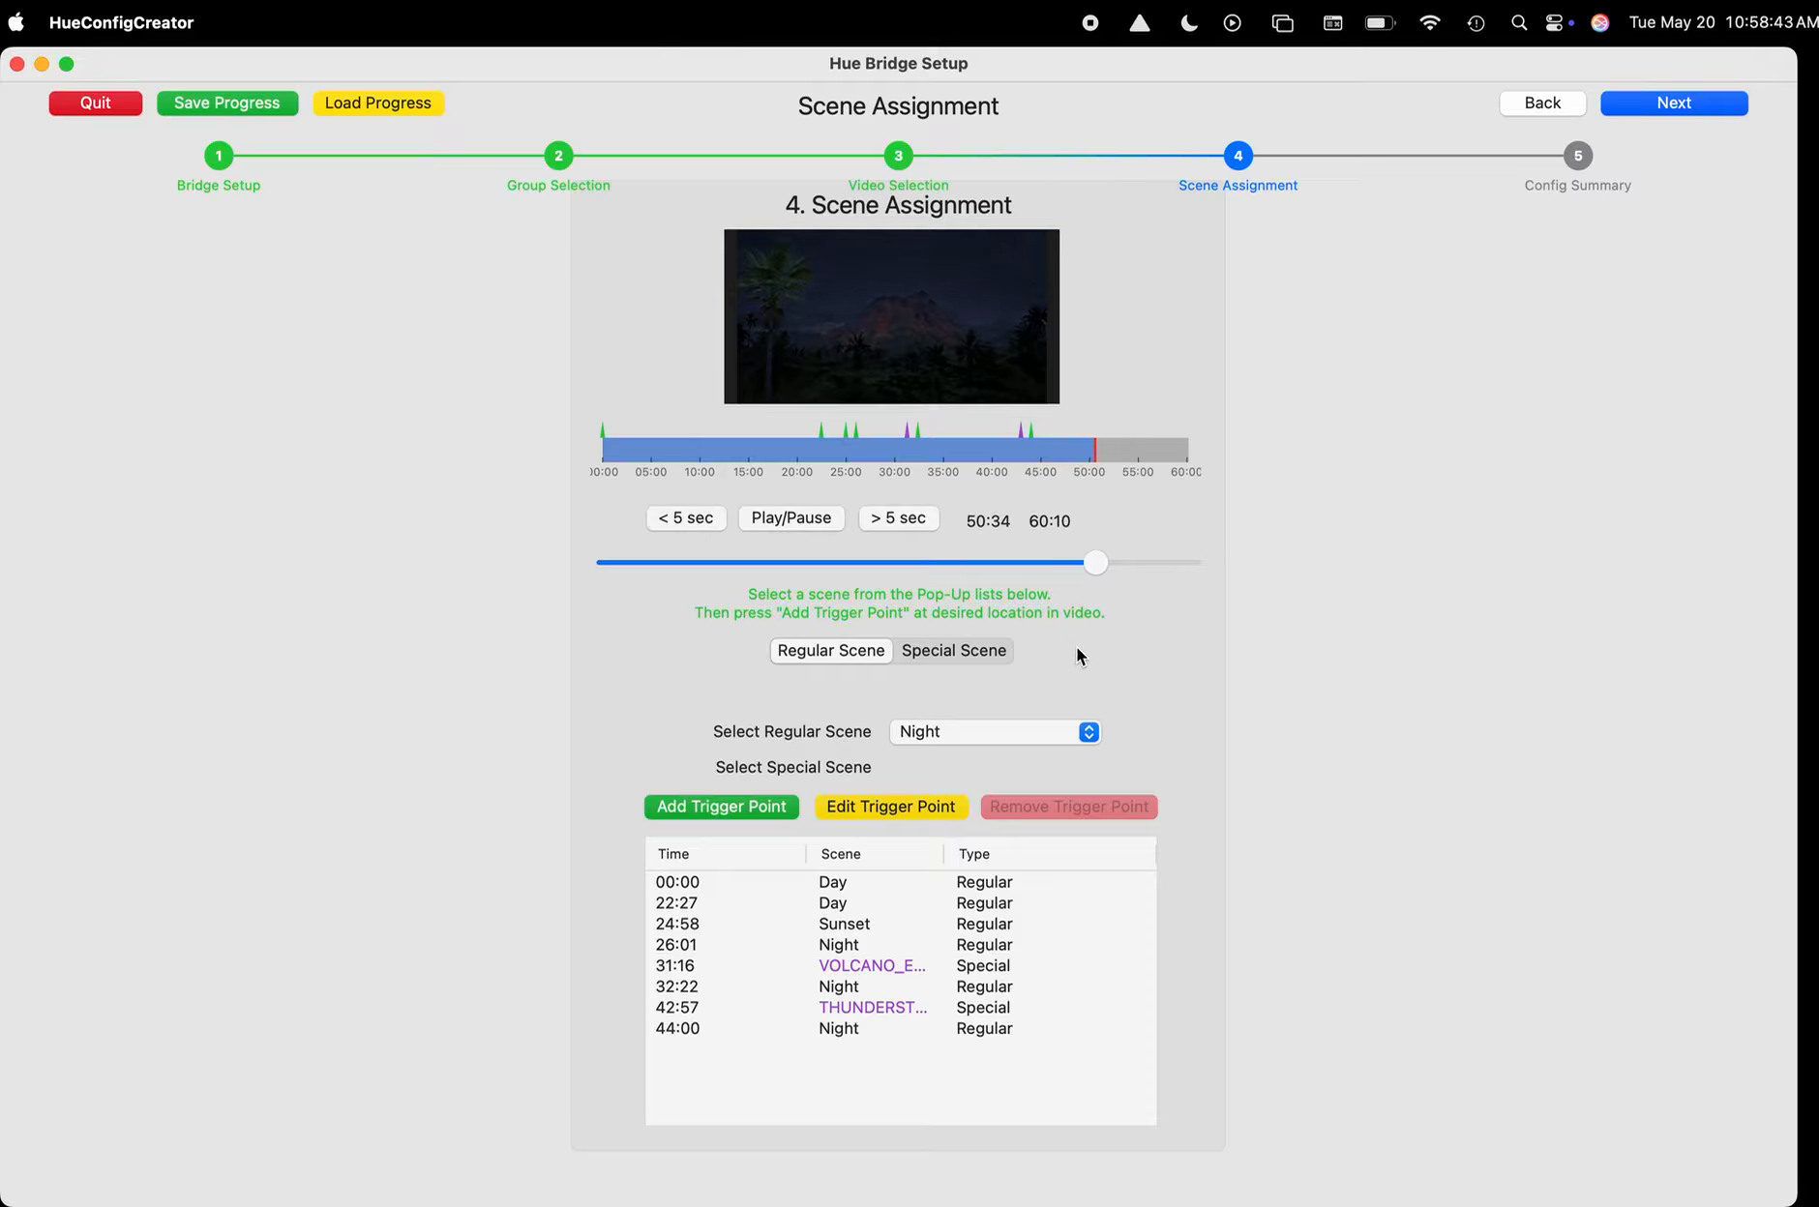
left_click(734, 803)
Advance the video in five-second jumps to 51:59, where the sky has brightened.
left_click(915, 515)
left_click(915, 515)
left_click(914, 514)
left_click(914, 515)
left_click(914, 515)
left_click(914, 514)
left_click(914, 515)
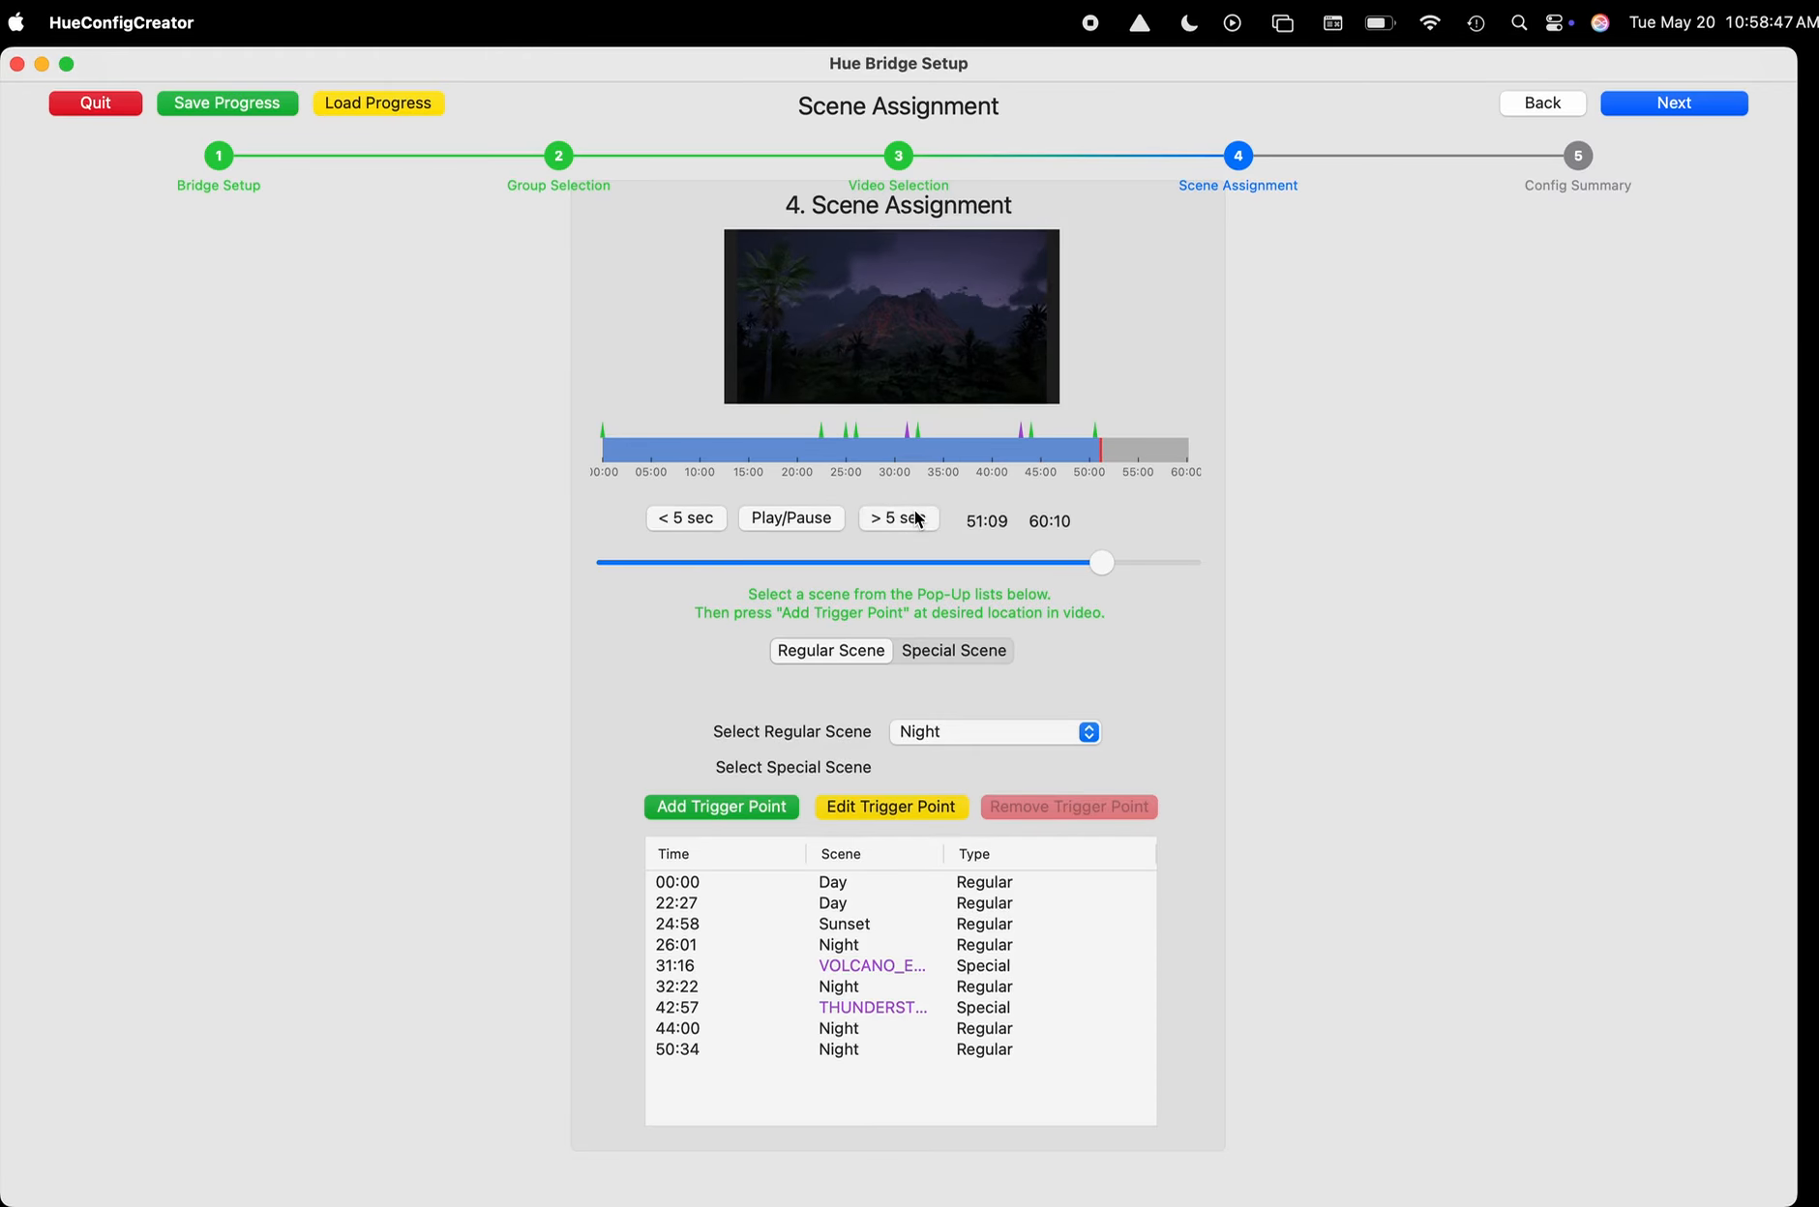
left_click(918, 520)
left_click(918, 519)
left_click(918, 520)
left_click(918, 519)
left_click(918, 520)
left_click(919, 519)
left_click(918, 520)
left_click(918, 520)
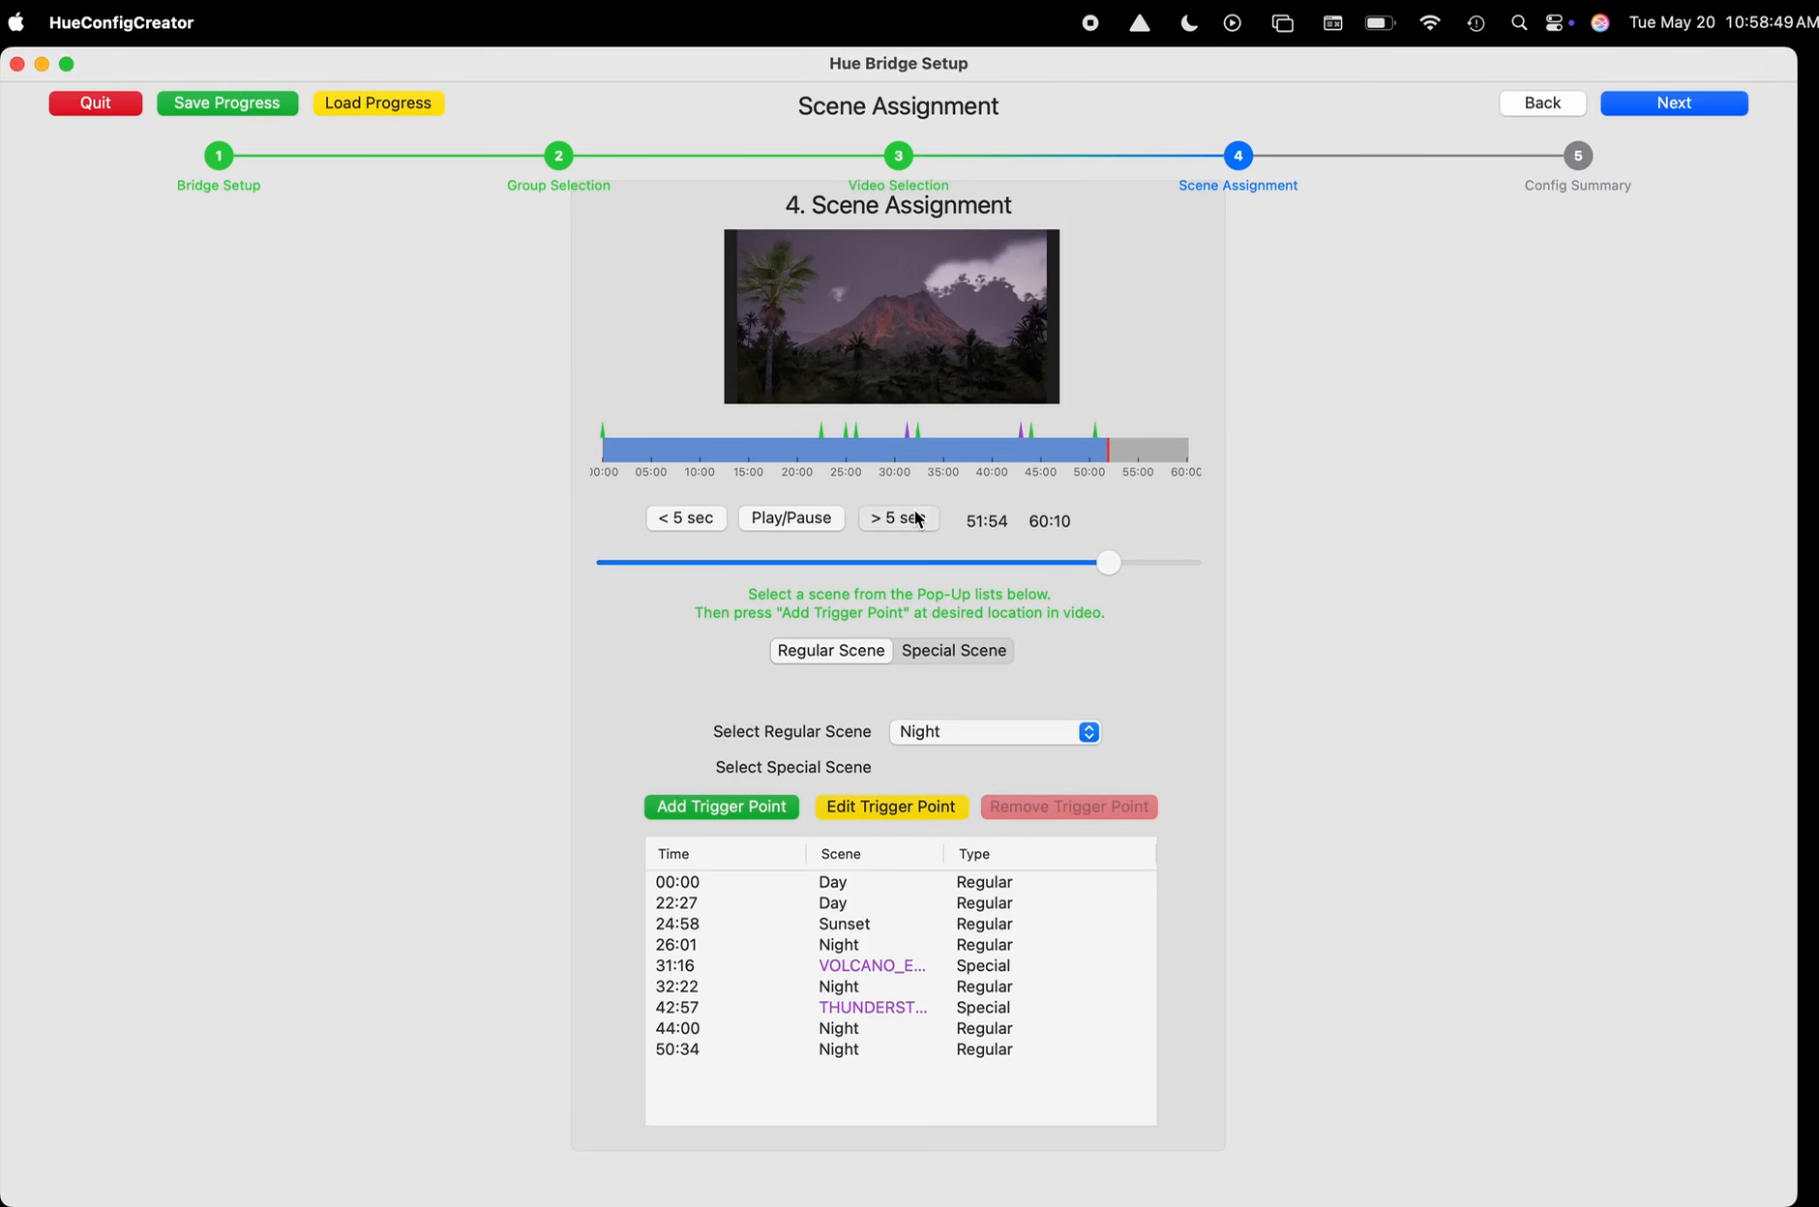
left_click(918, 520)
Add a trigger point for the regular scene Sunrise at 51:59.
left_click(984, 734)
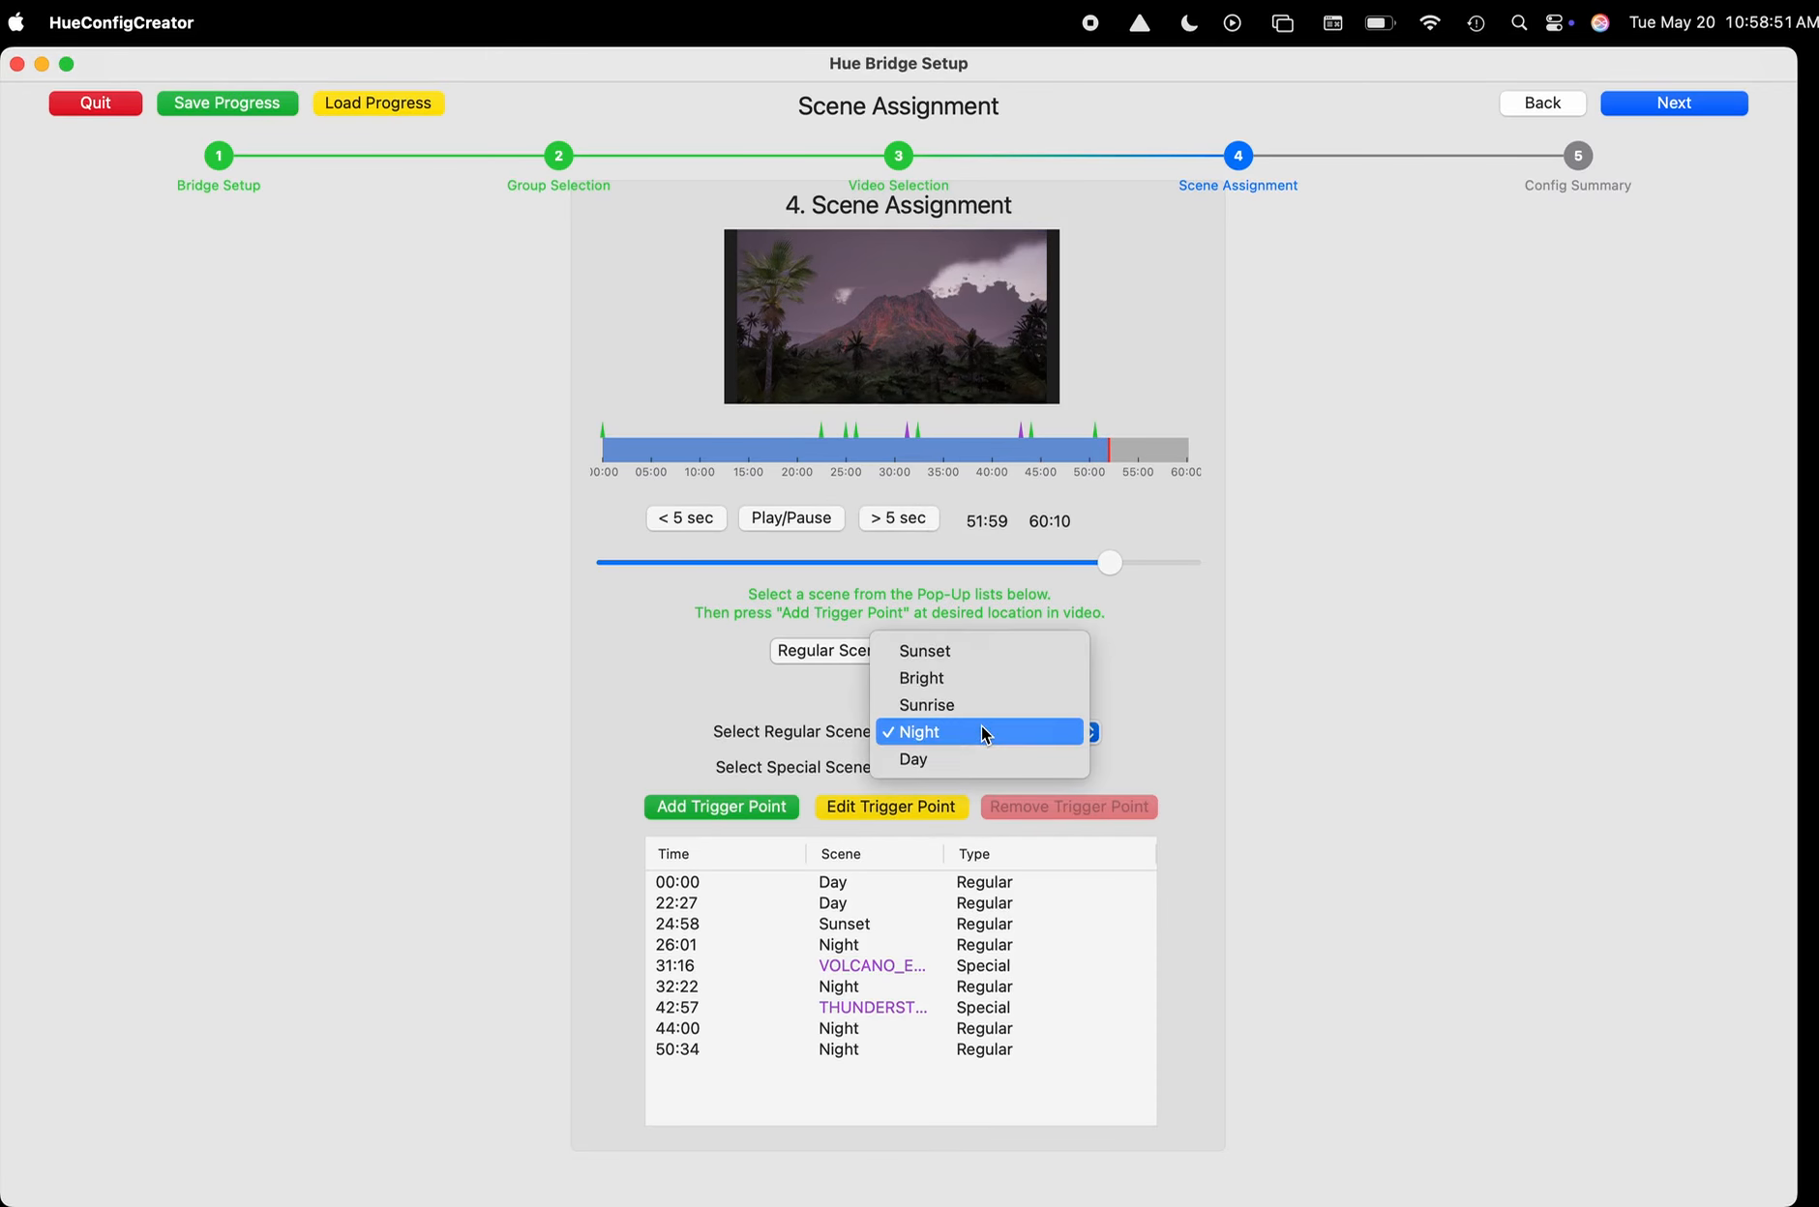
left_click(970, 705)
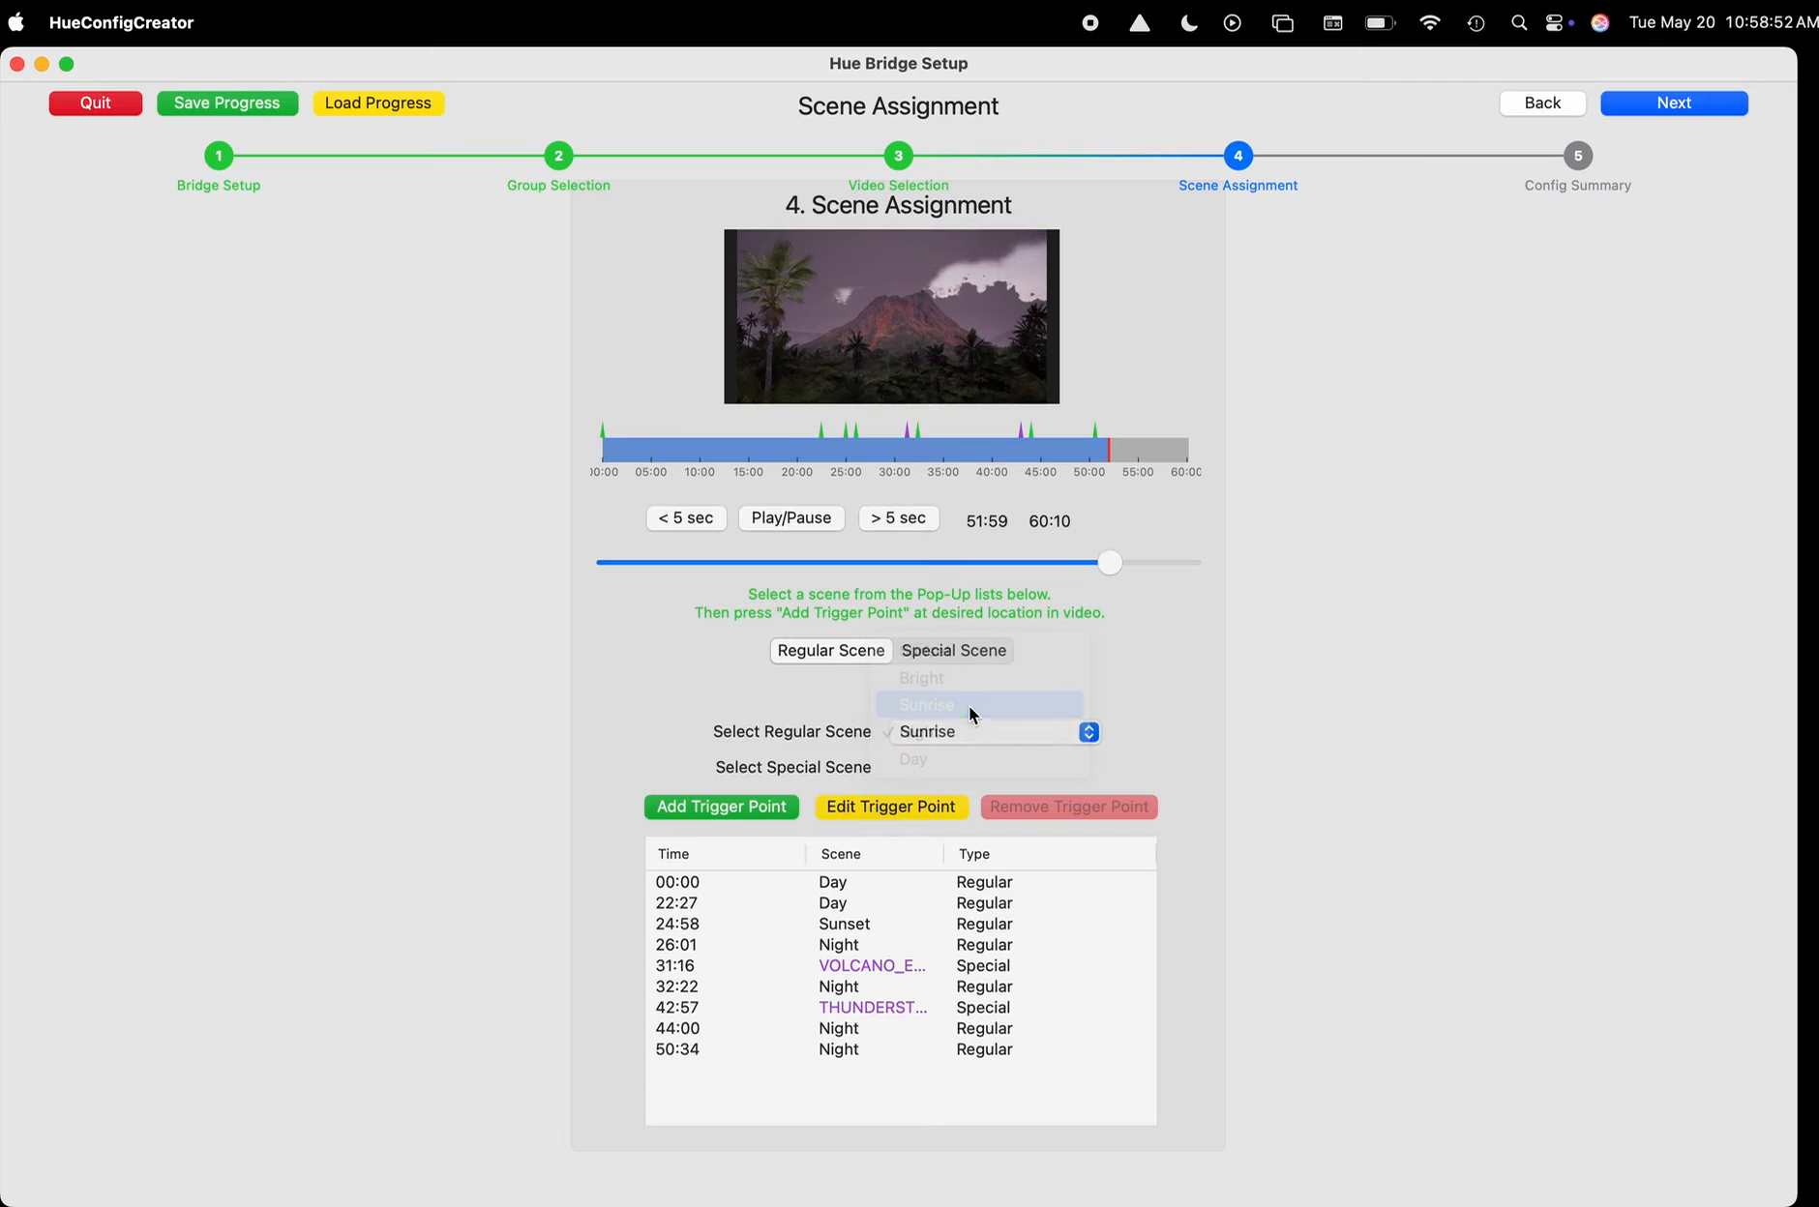
left_click(730, 813)
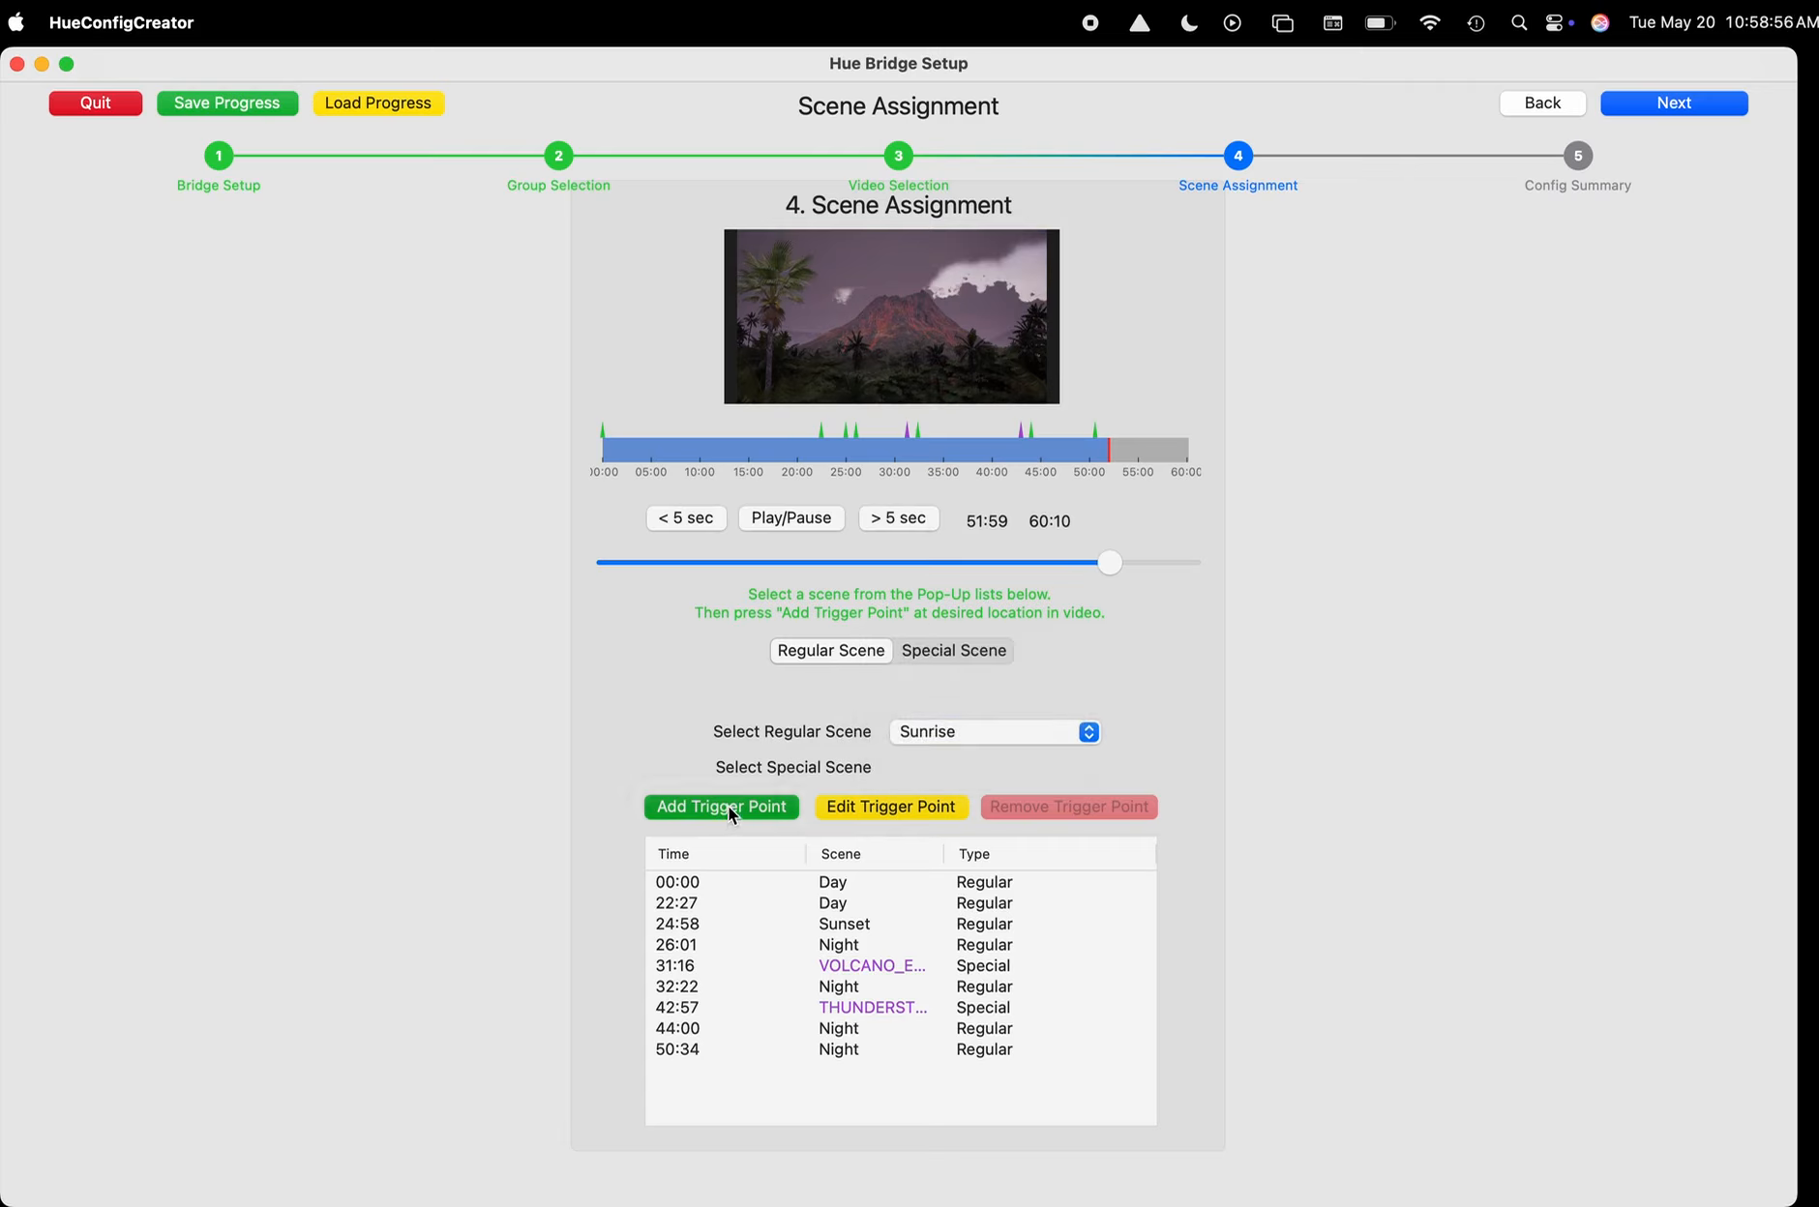
Advance the video in five-second jumps to 53:24, where the scene is in daylight.
left_click(919, 518)
left_click(919, 518)
left_click(919, 518)
left_click(919, 518)
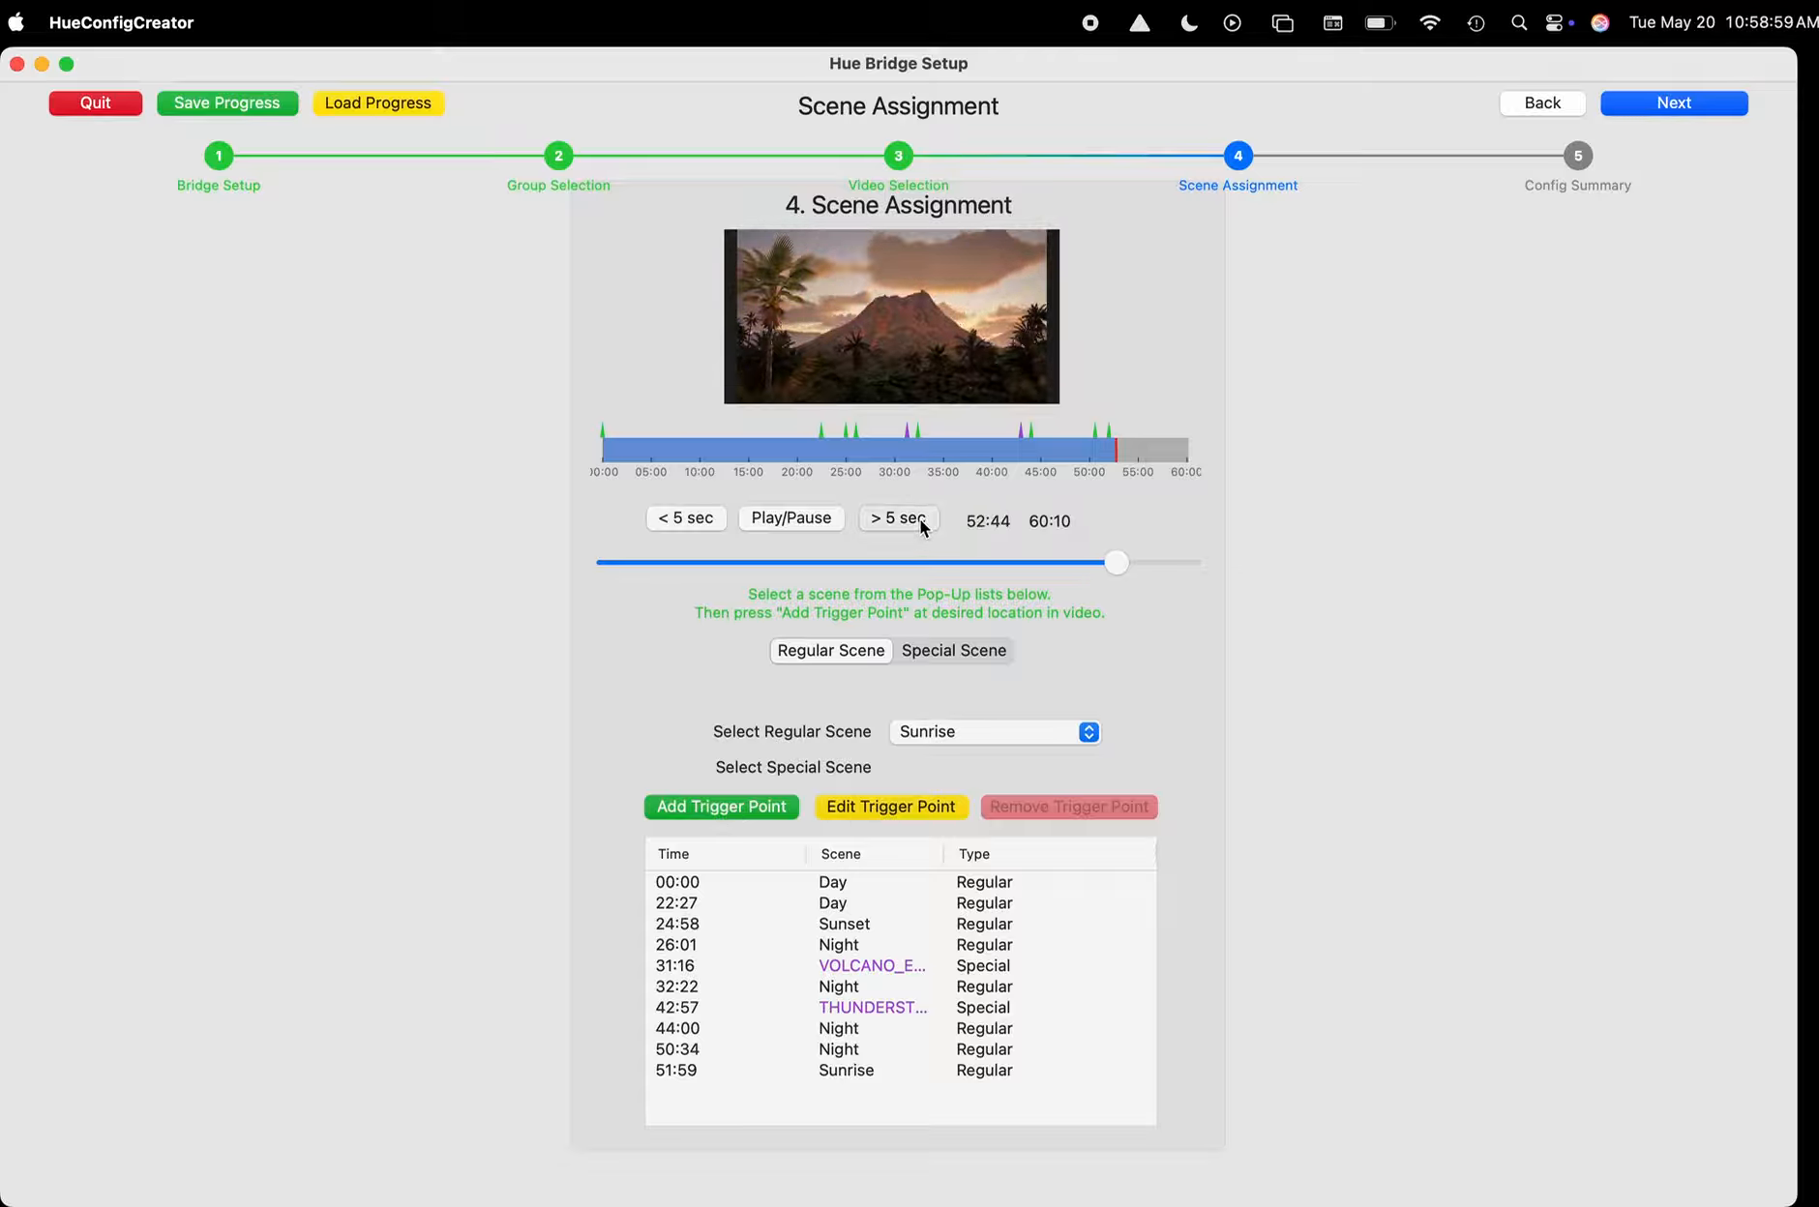
left_click(919, 519)
left_click(919, 519)
left_click(920, 519)
left_click(919, 518)
left_click(919, 518)
left_click(919, 519)
left_click(919, 518)
left_click(919, 519)
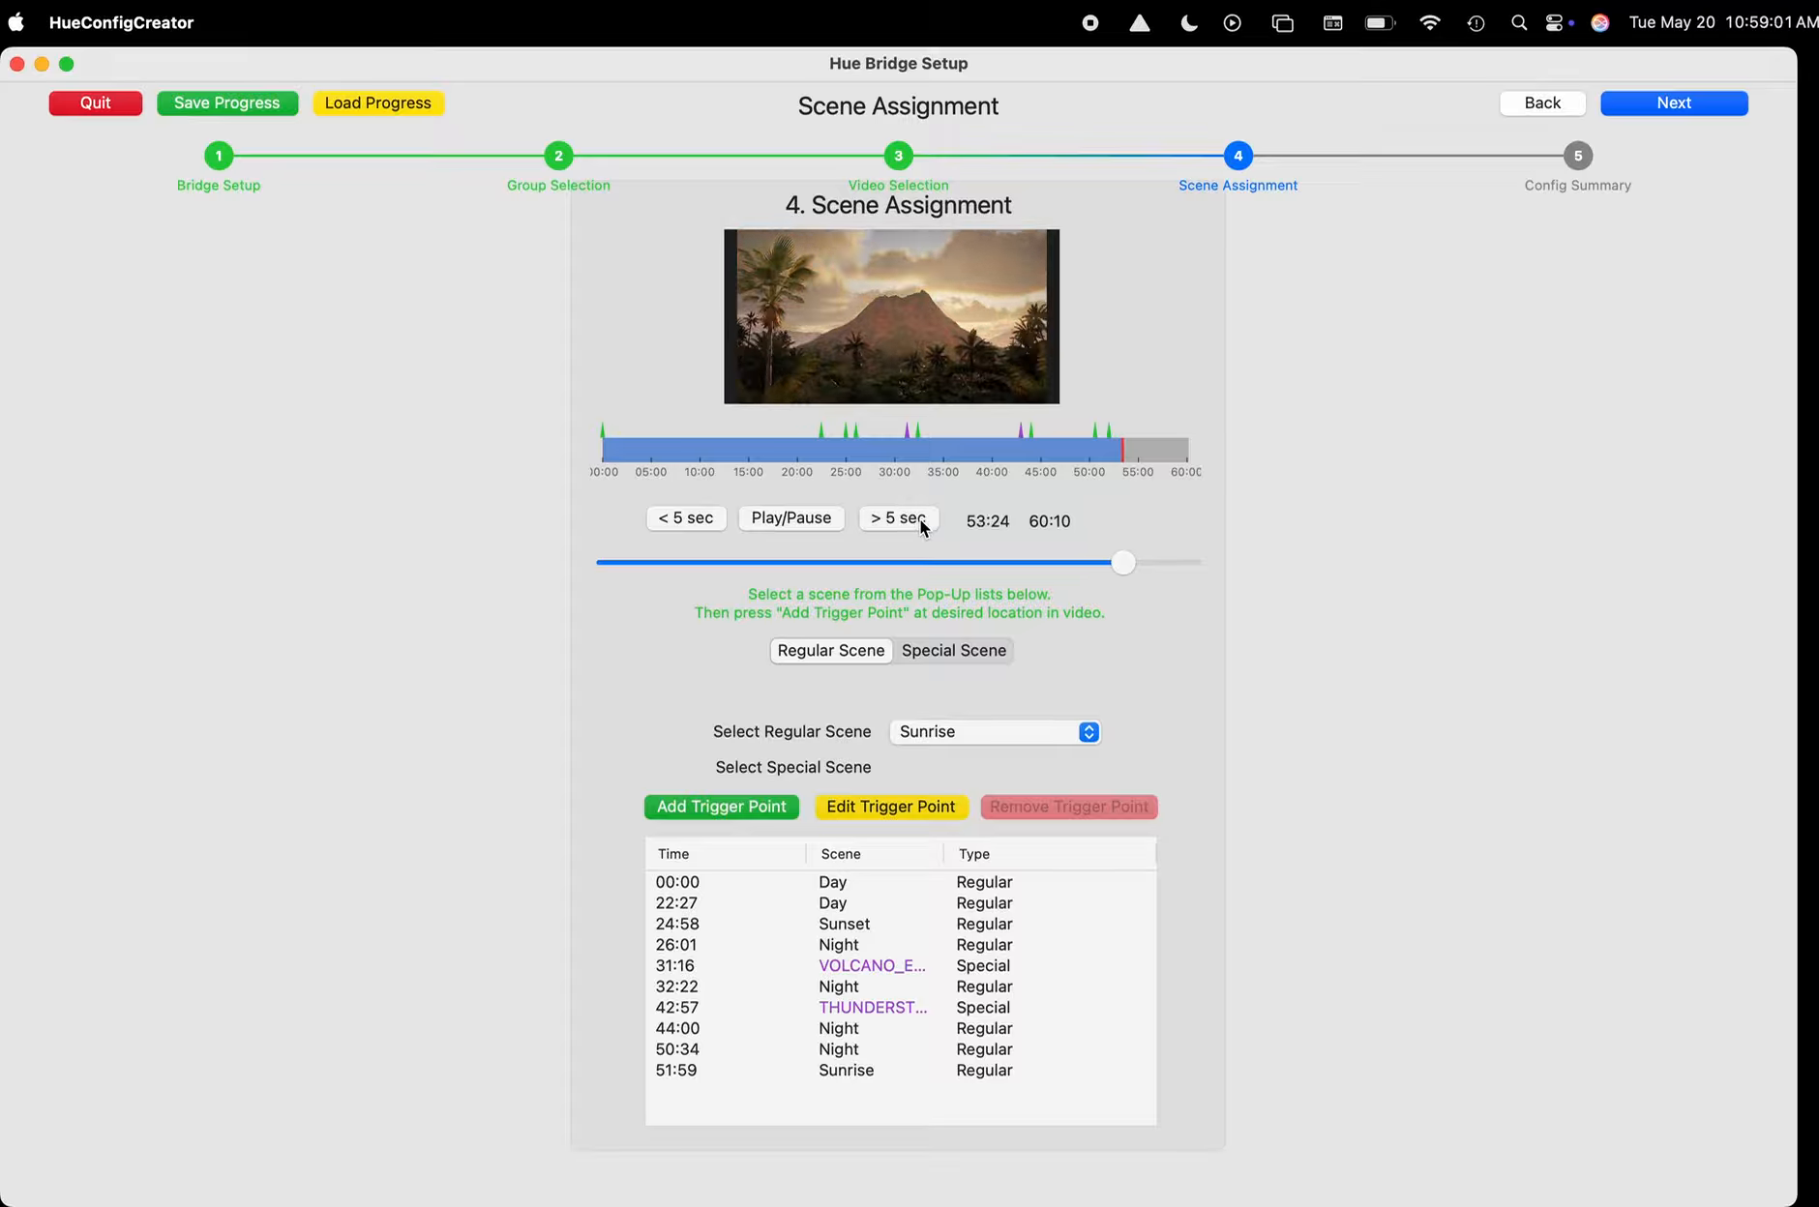
Add a trigger point for the regular scene Day at 53:24.
left_click(972, 730)
left_click(973, 730)
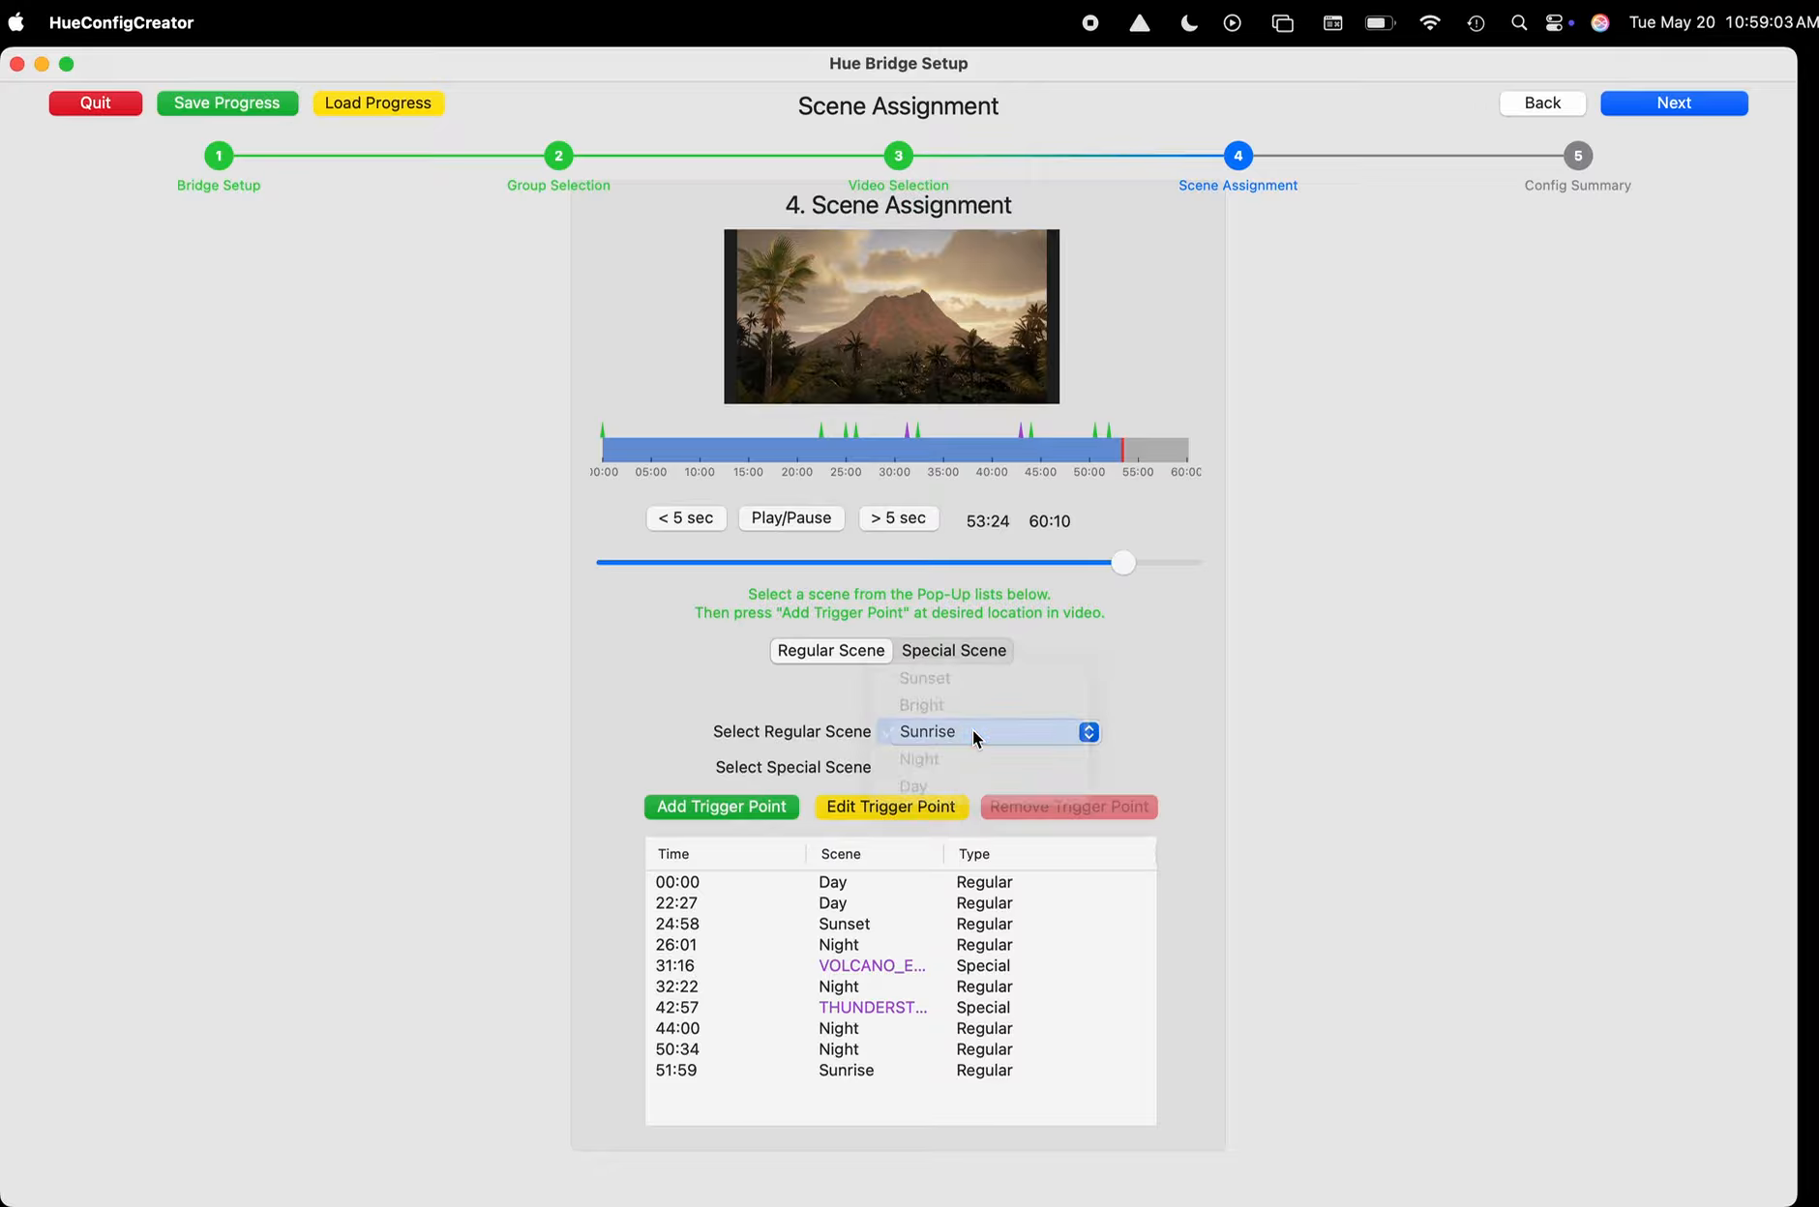
left_click(972, 730)
left_click(959, 784)
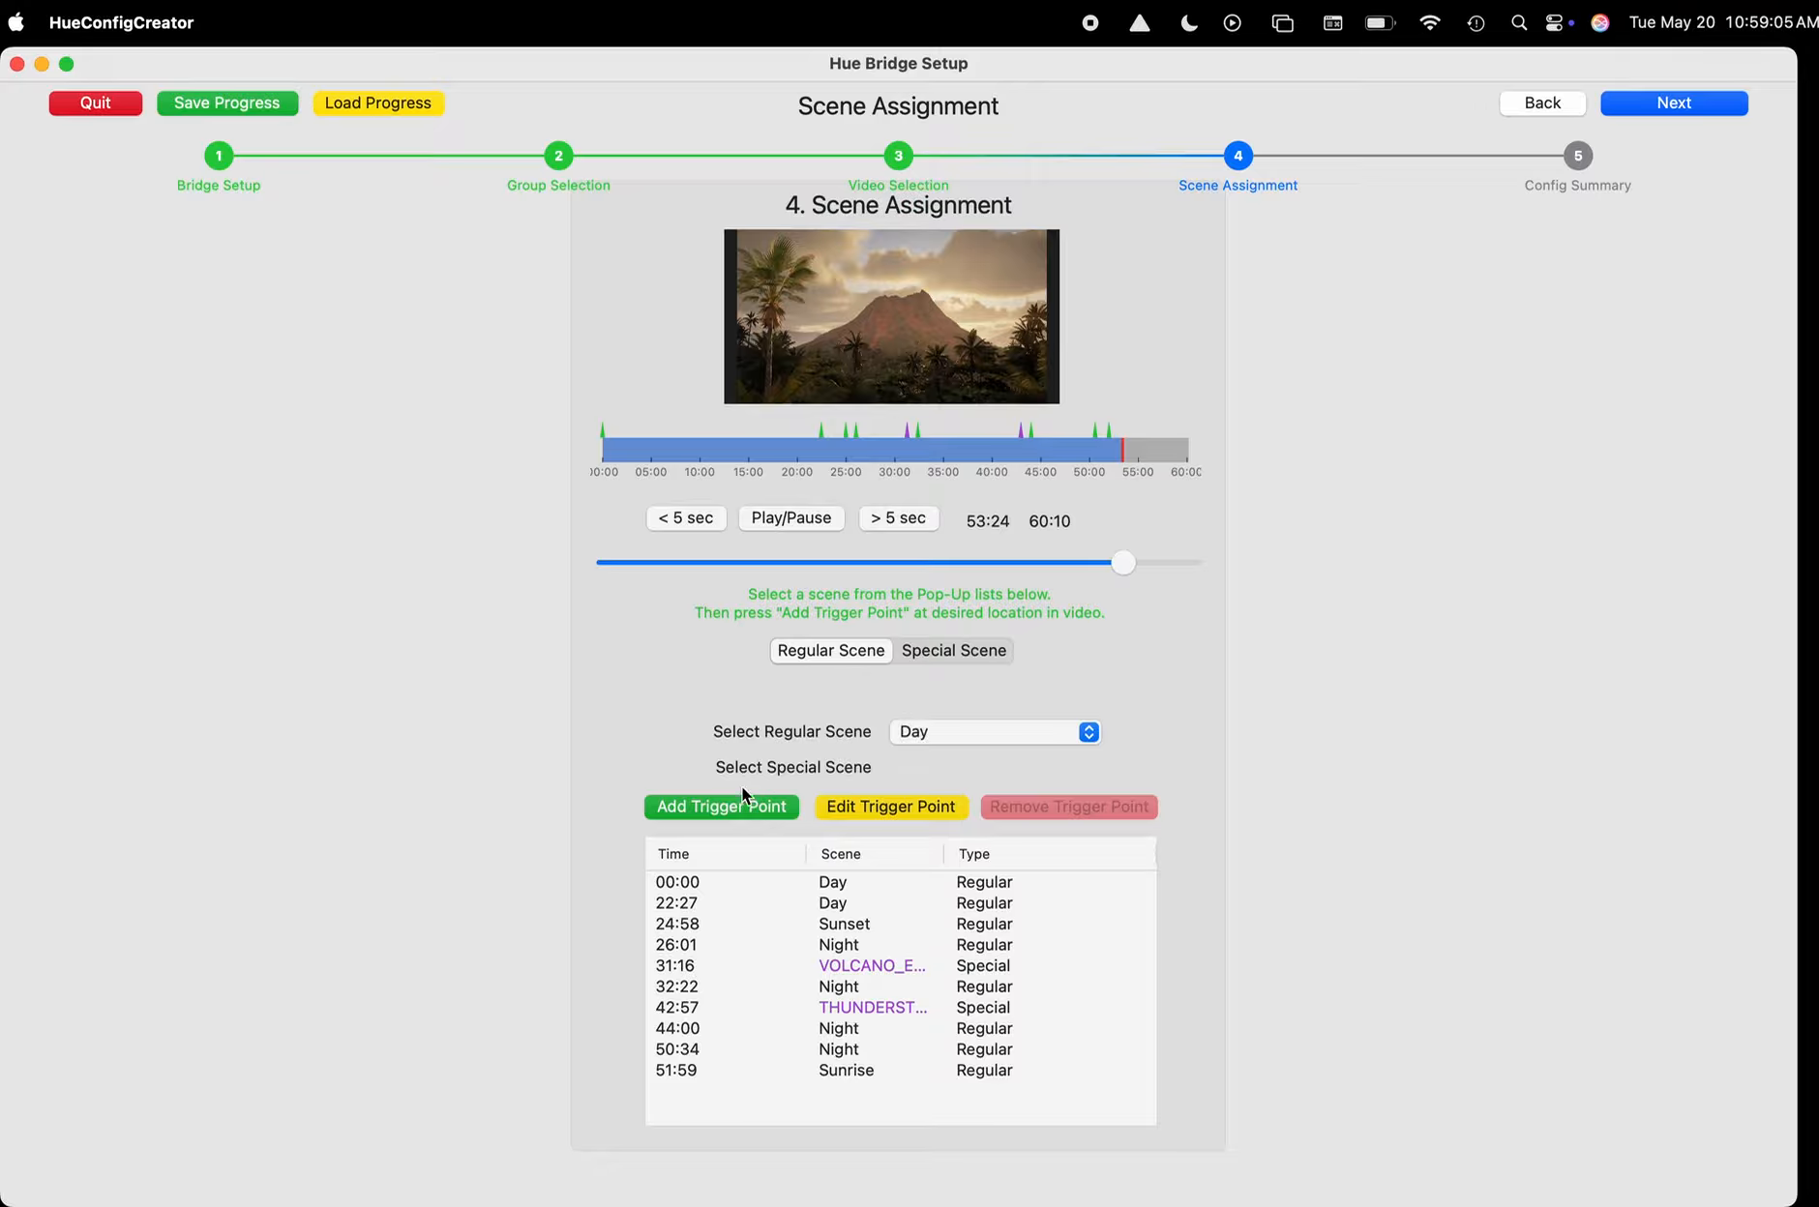
left_click(705, 804)
Add a trigger point for the regular scene Day at the video's end, 60:10, and continue to the configuration summary.
left_click_drag(1127, 563, 1201, 571)
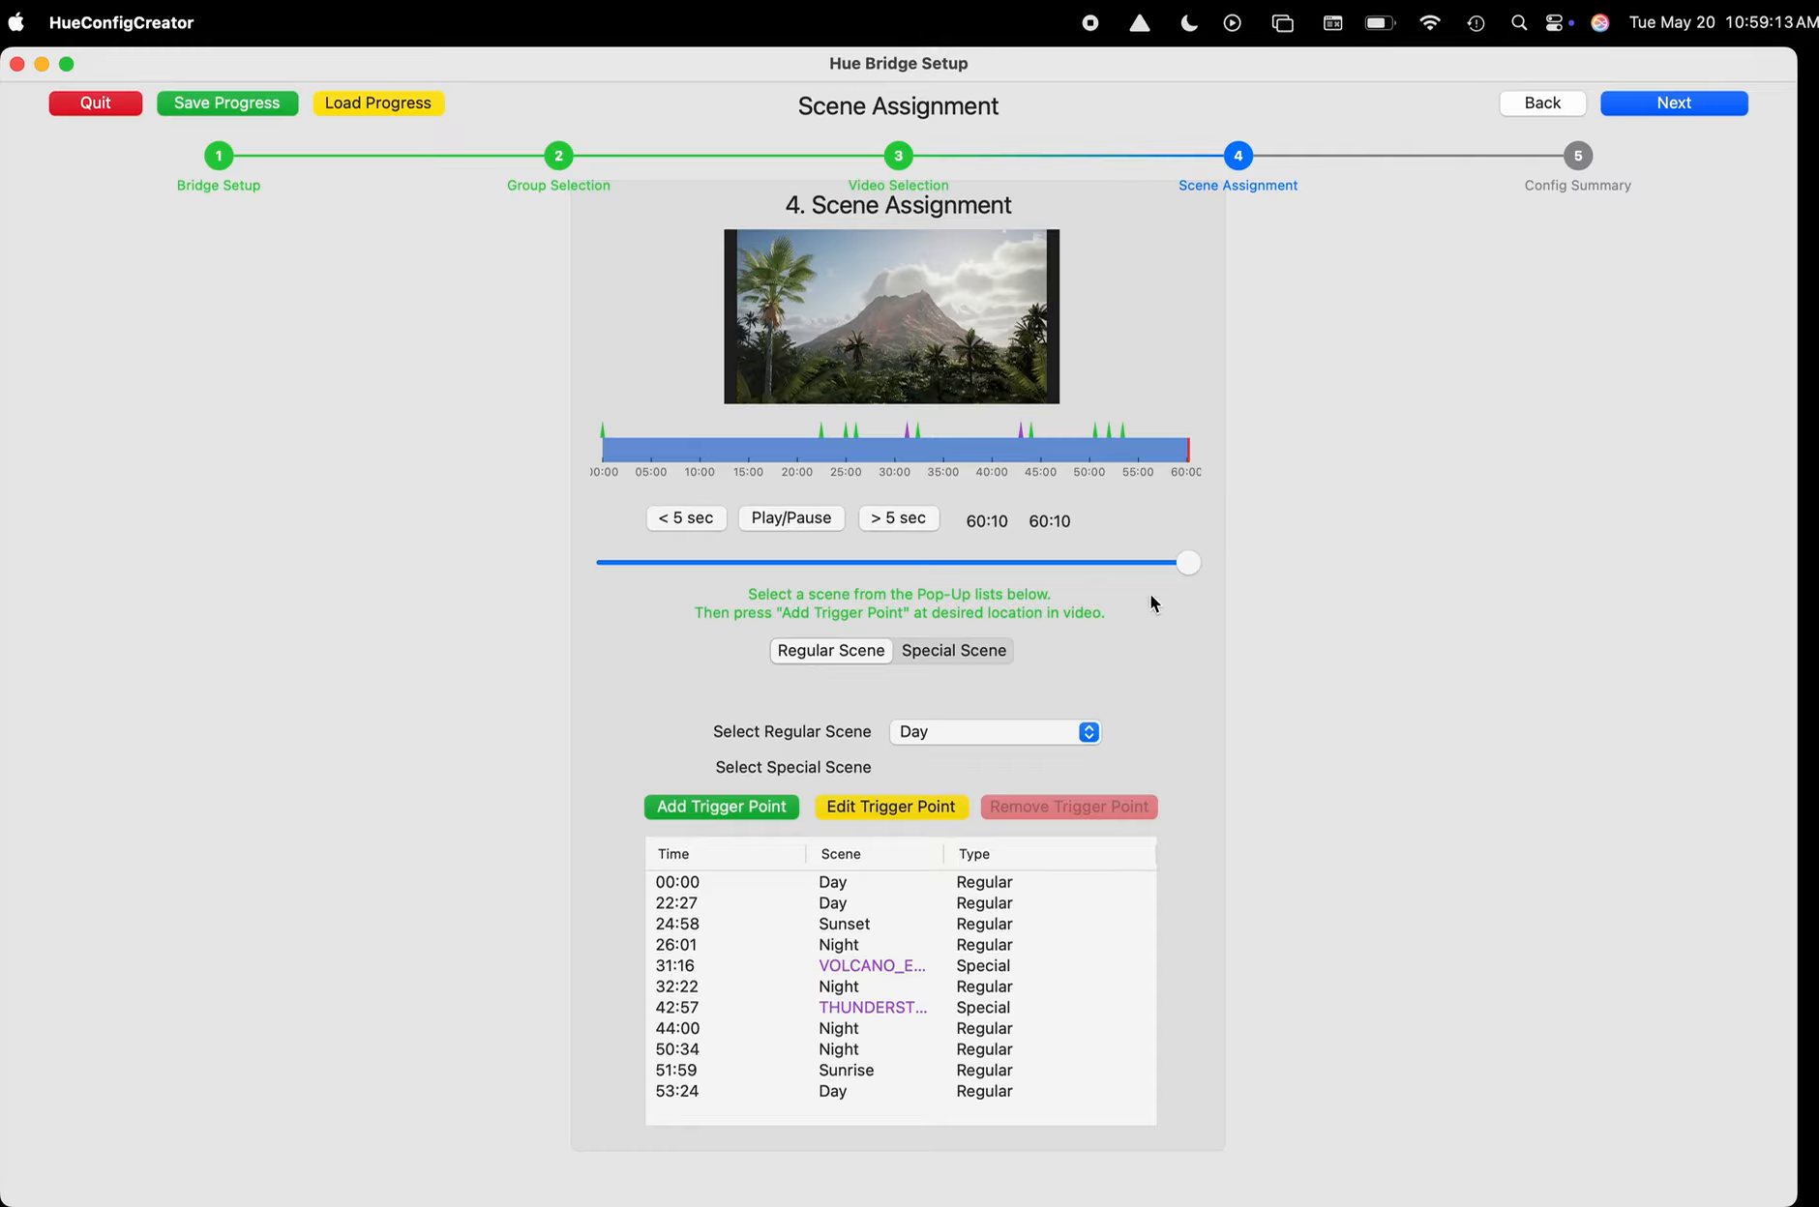
left_click(717, 809)
left_click(1691, 115)
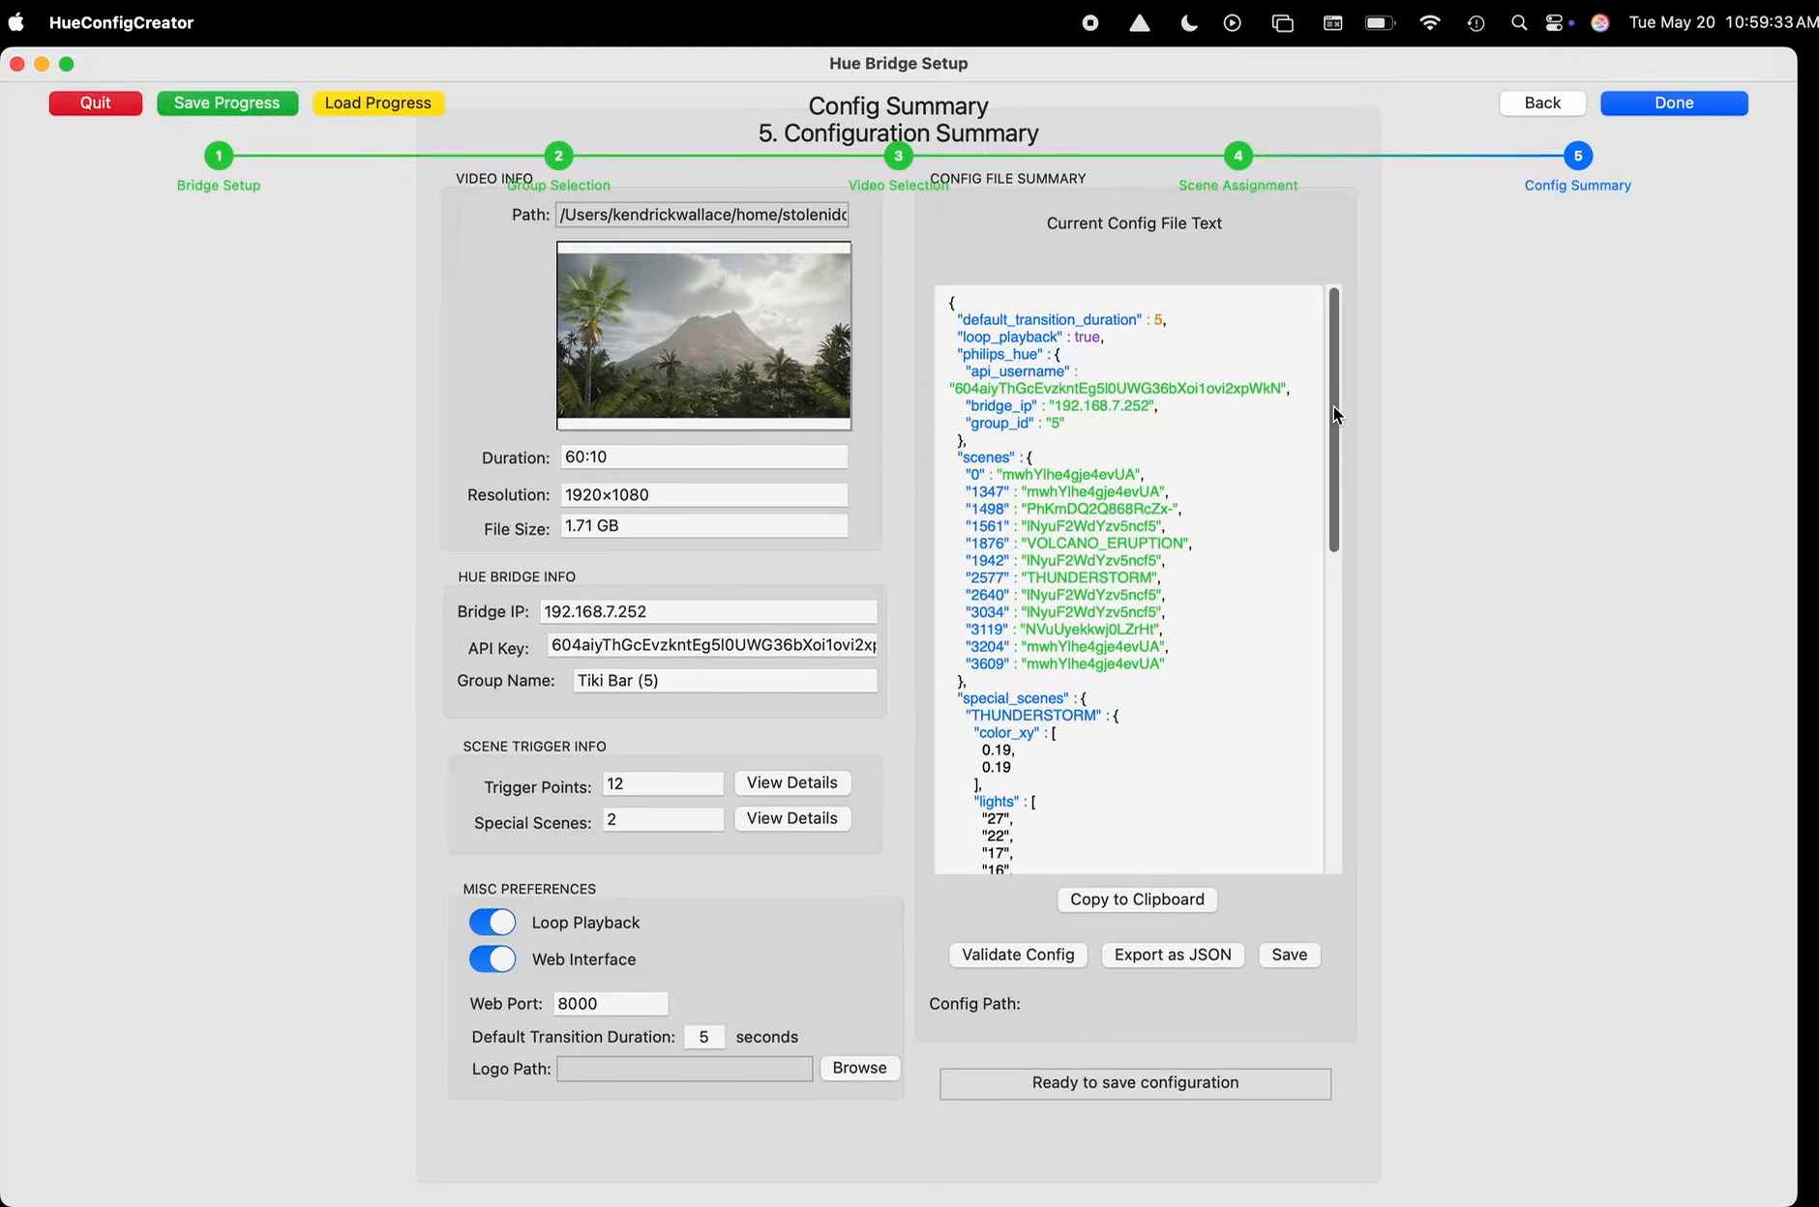
mouse_move(1333, 405)
left_mouse_down()
mouse_move(1319, 763)
mouse_move(1360, 387)
left_mouse_up()
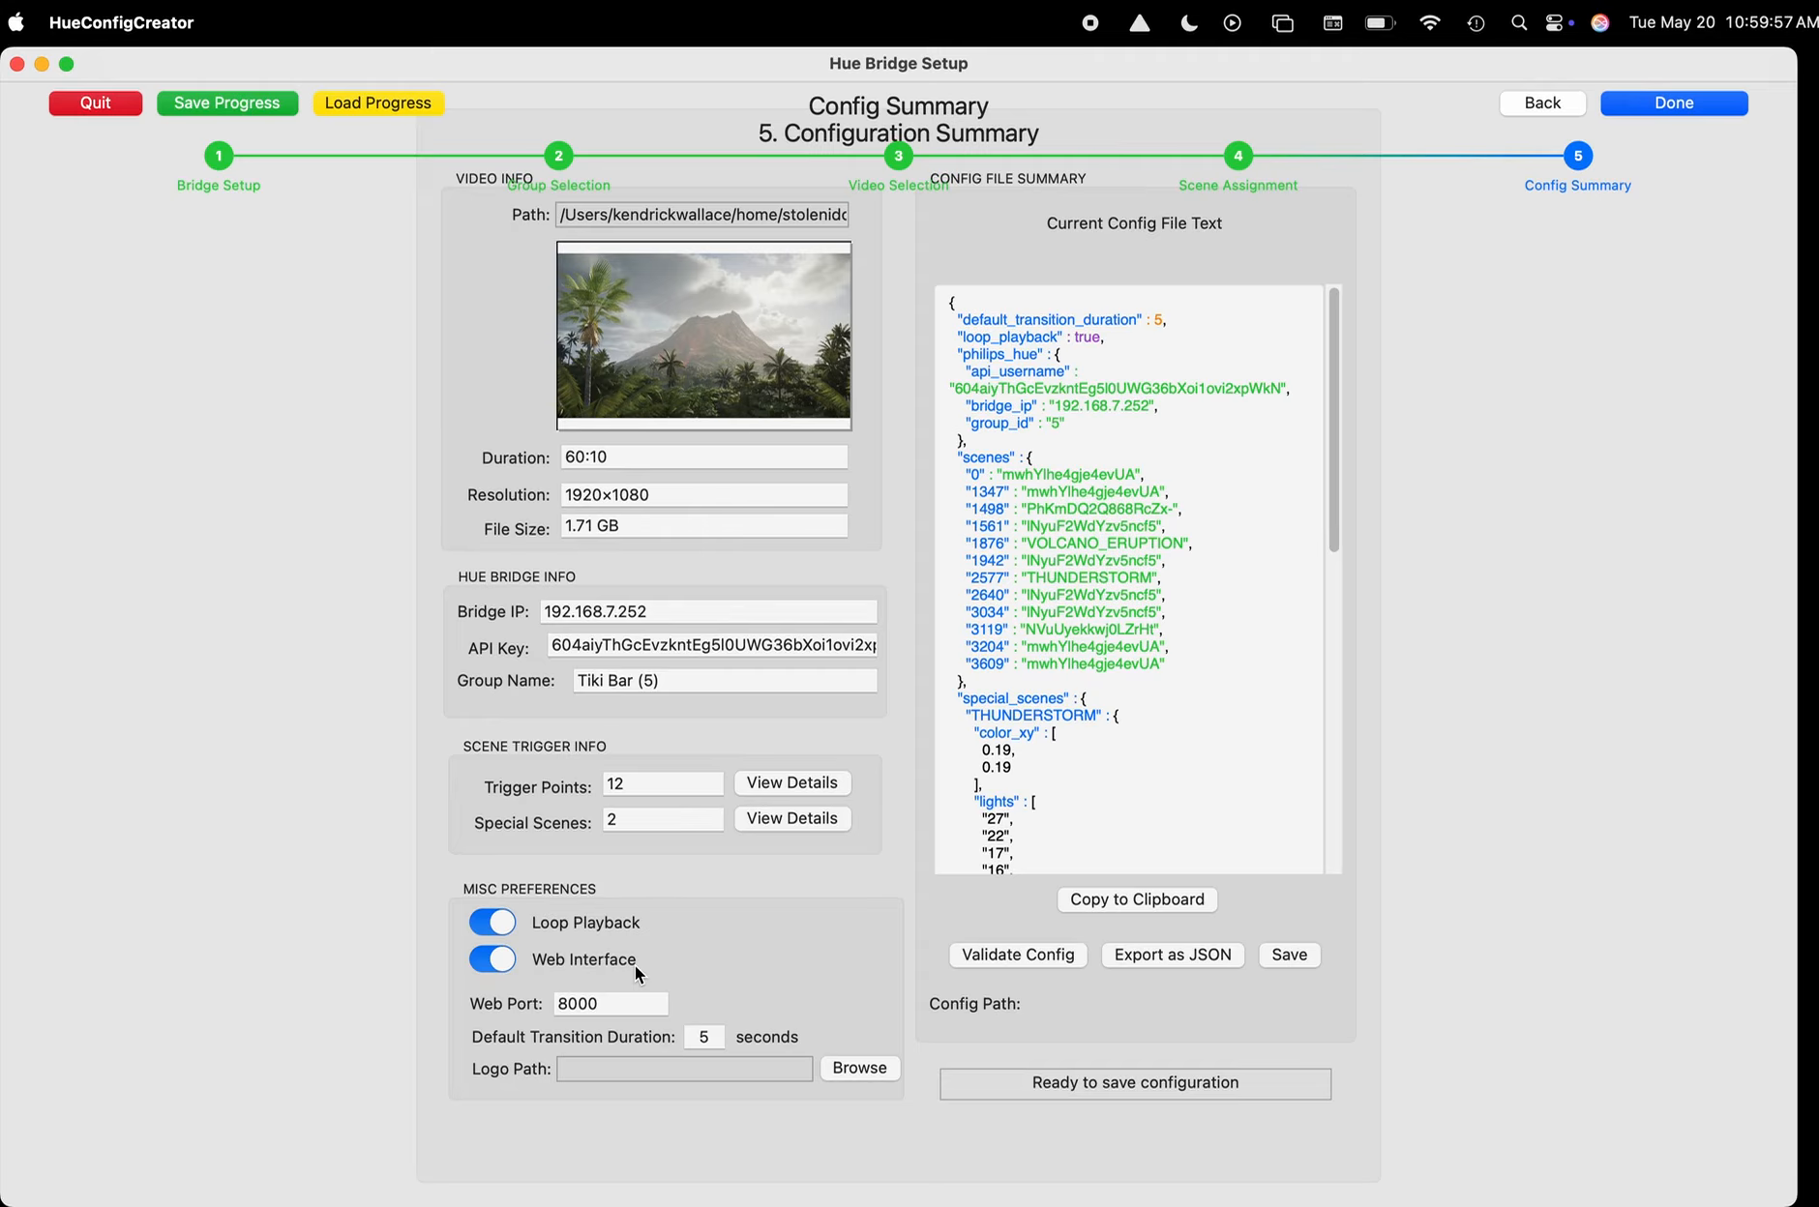
Set logo.png from the StolenIdolLightController folder as the configuration's logo.
left_click(839, 1066)
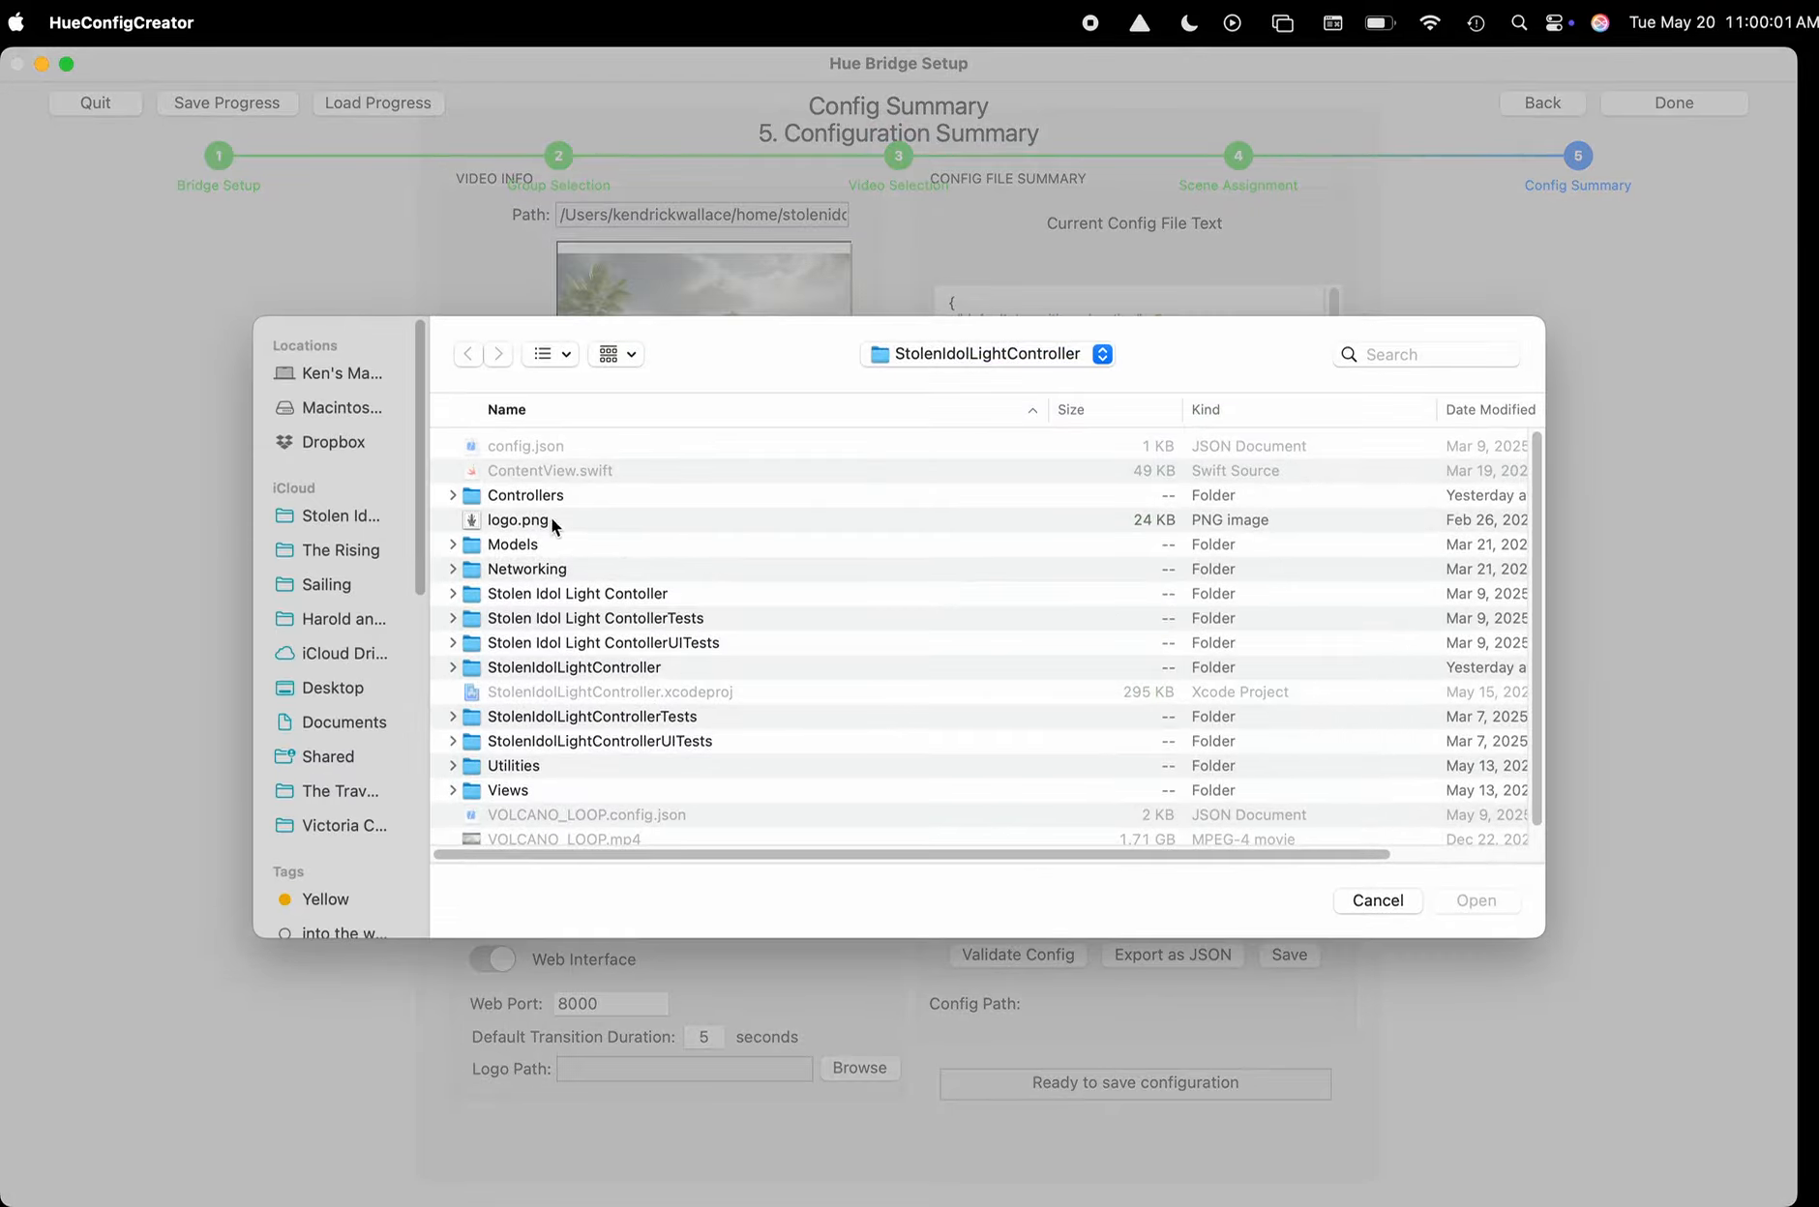
left_click(530, 520)
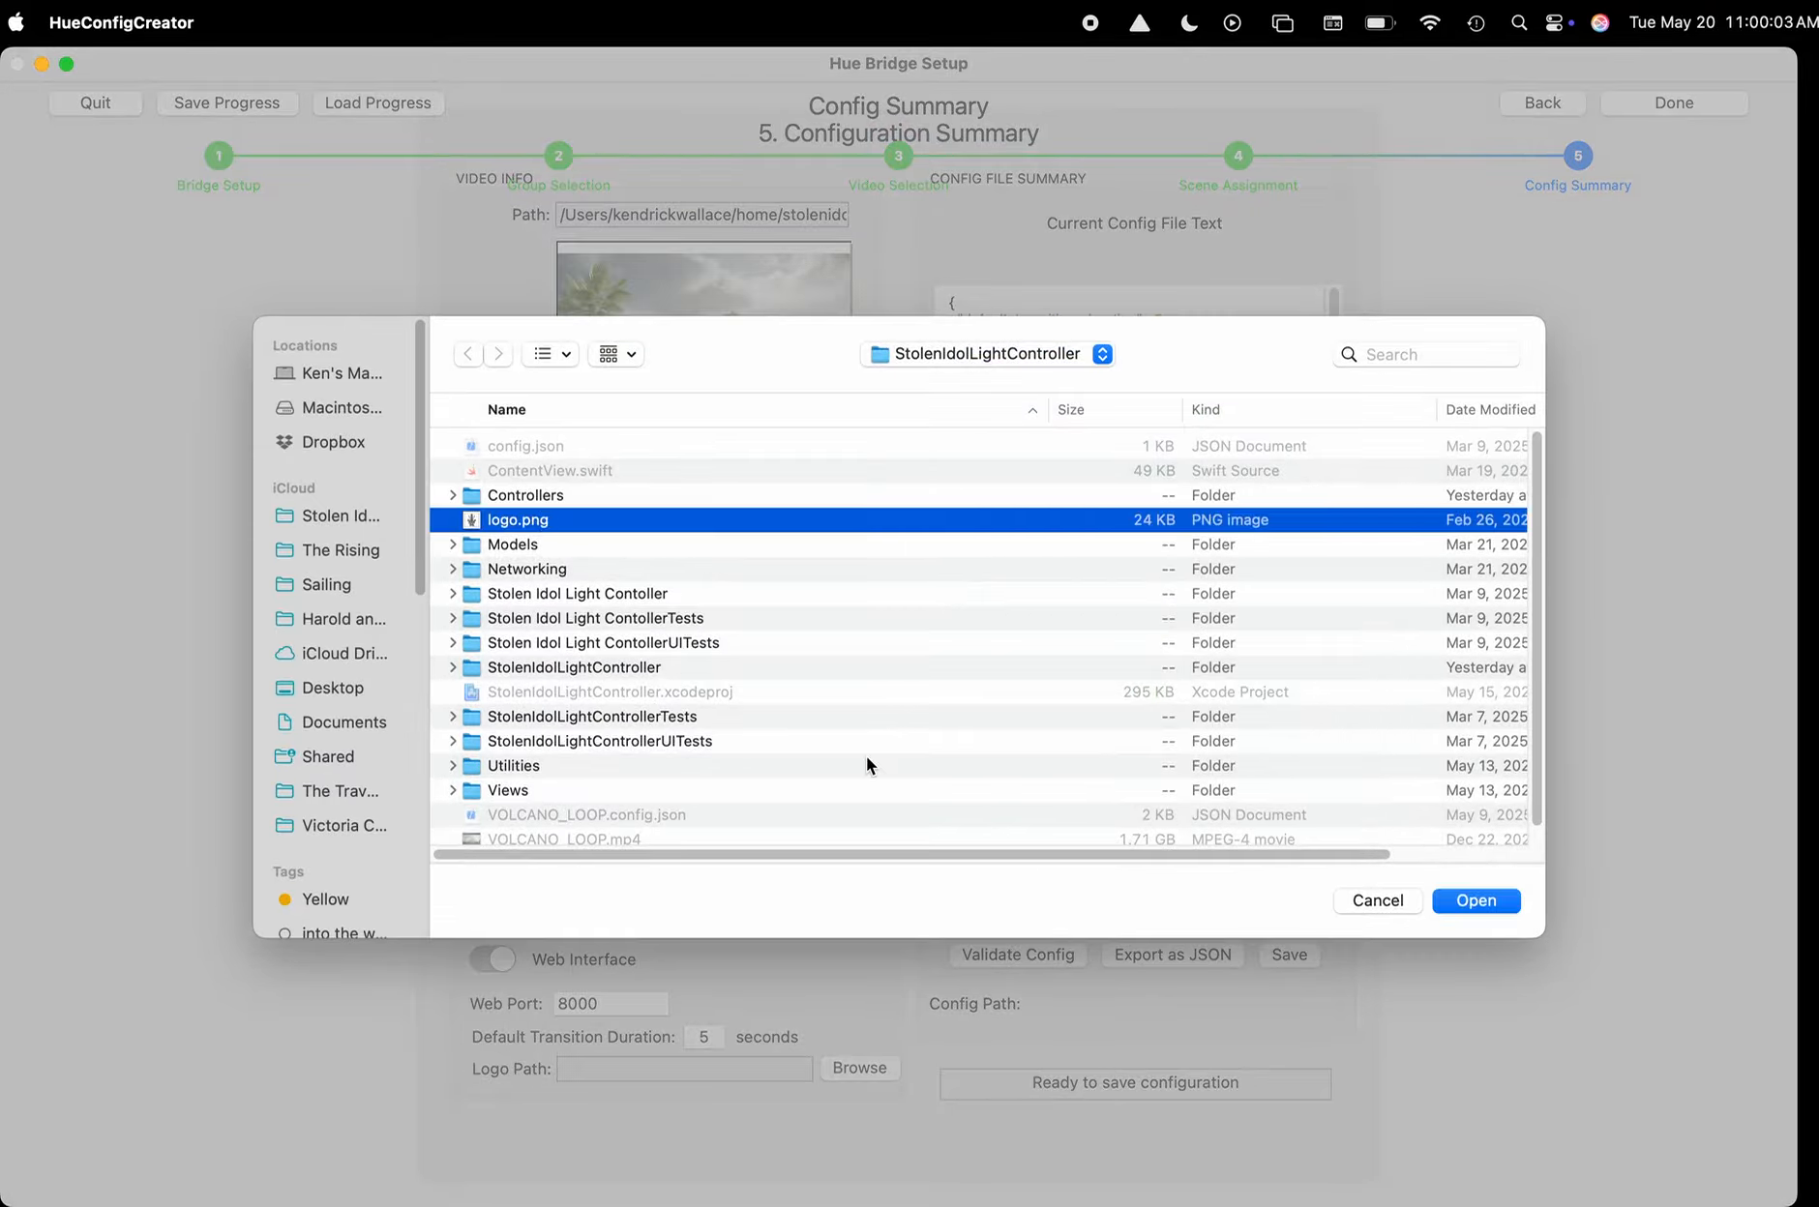
left_click(1477, 901)
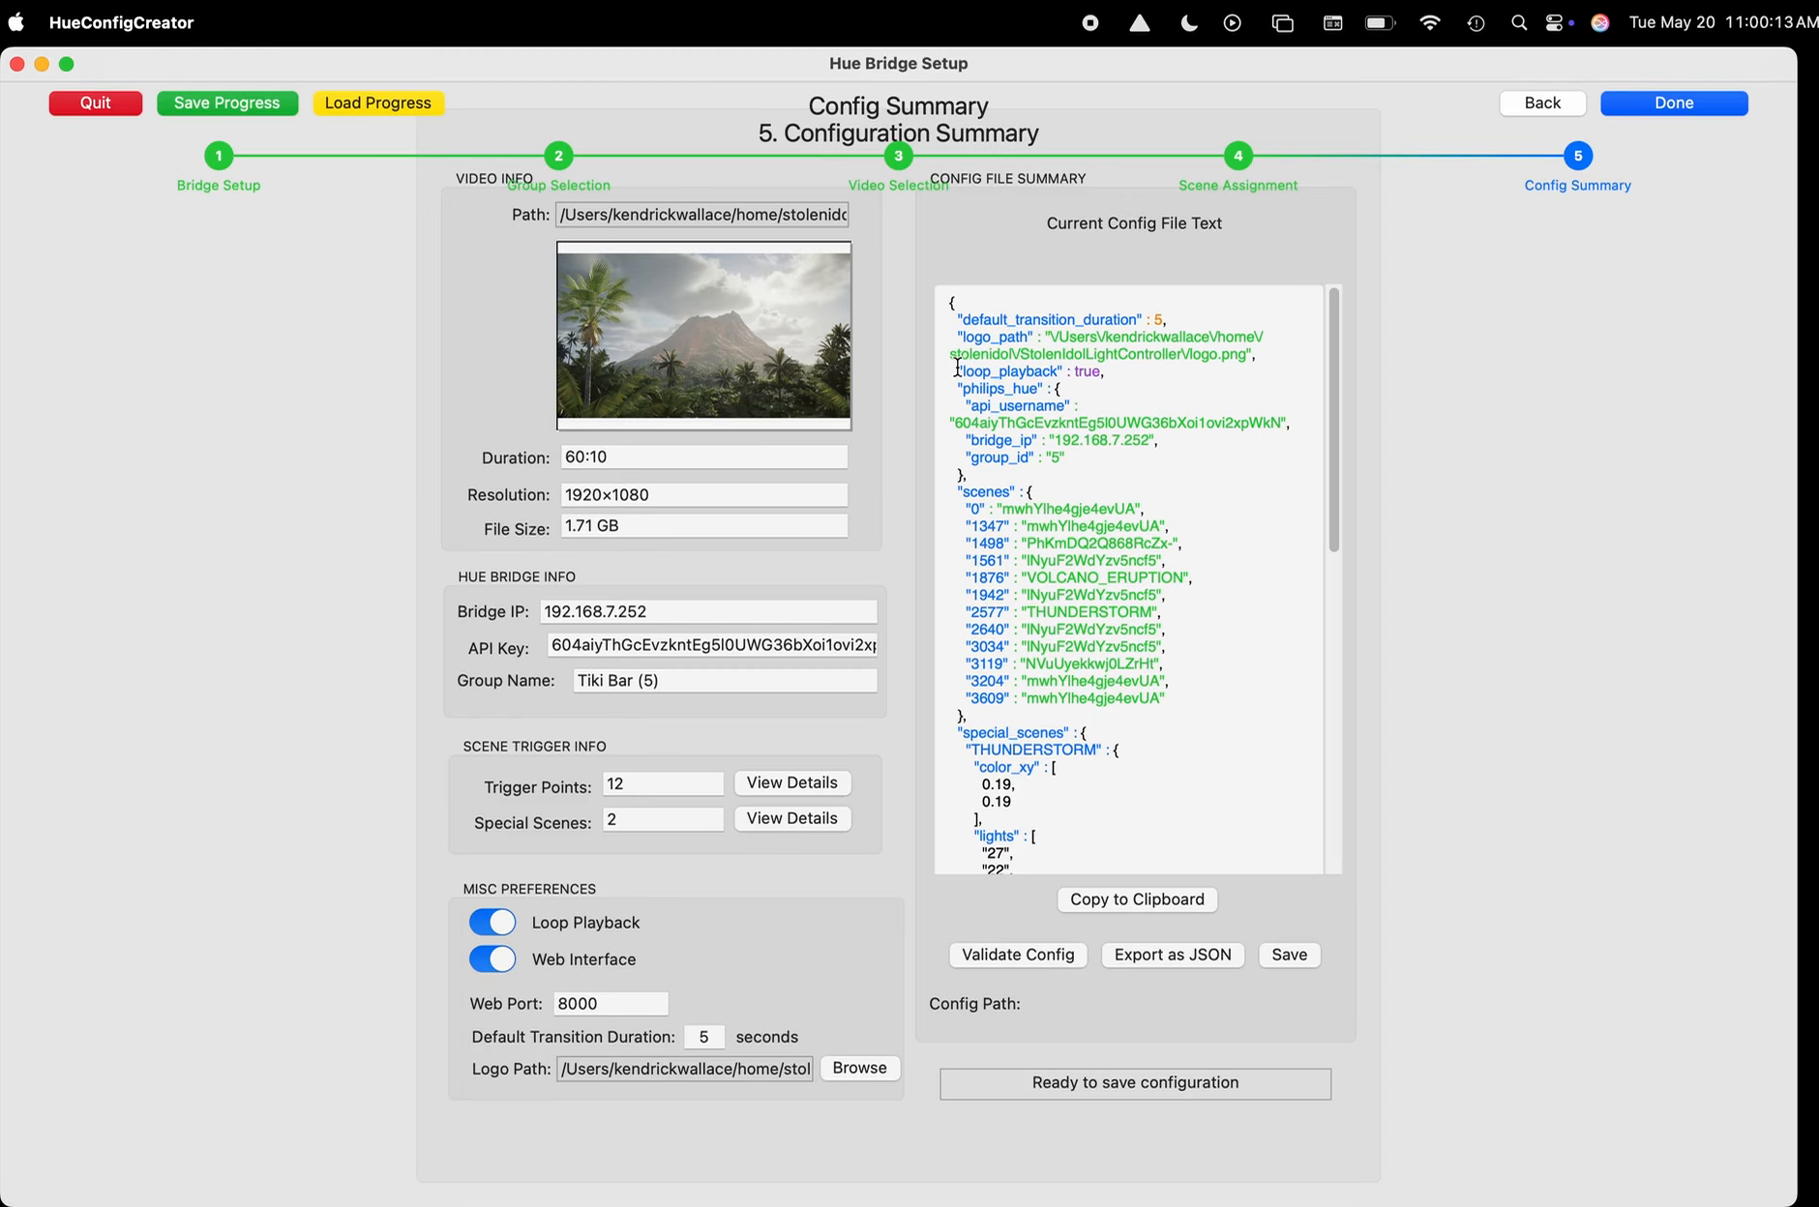
Validate the configuration and save it to the Desktop as VOLCANO_LOOP.config.json, replacing the existing file.
left_click(1012, 954)
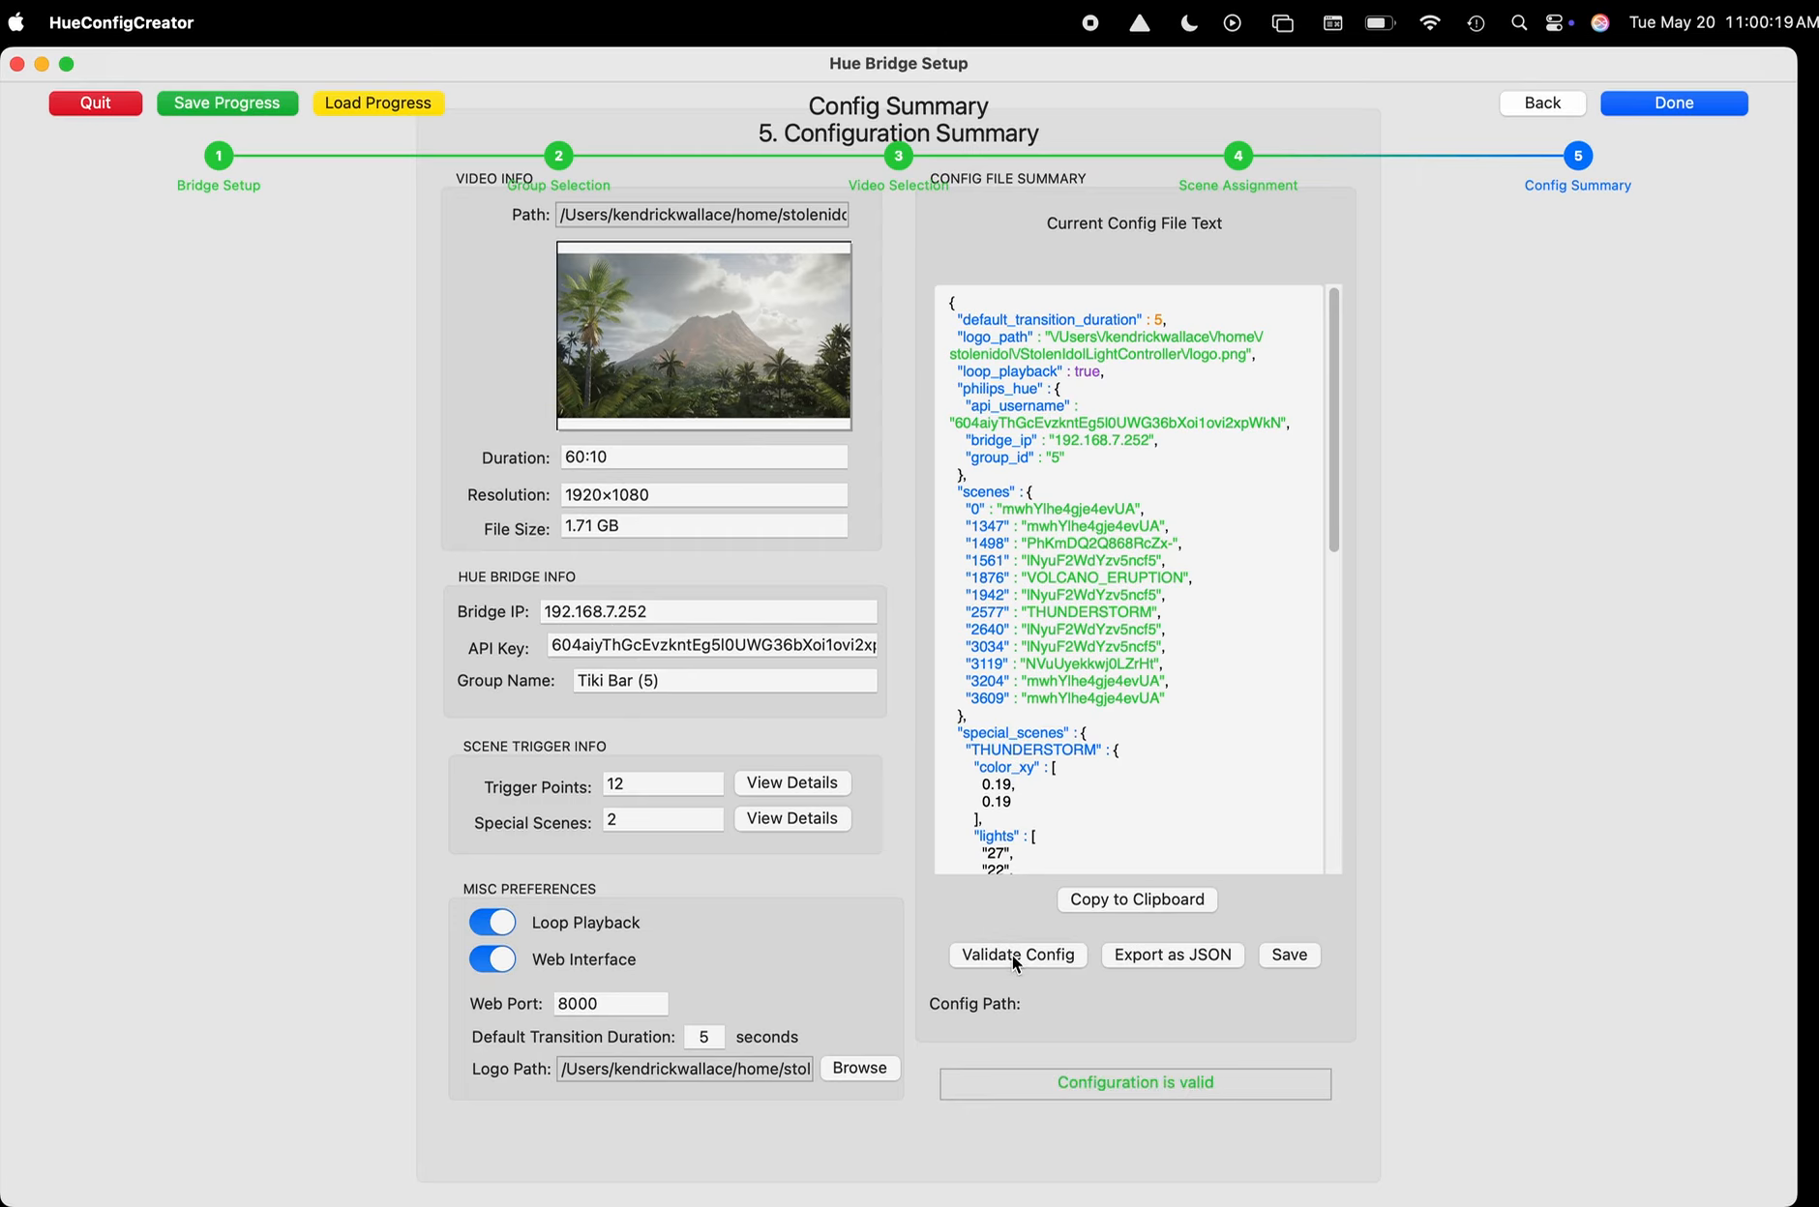
left_click(1290, 955)
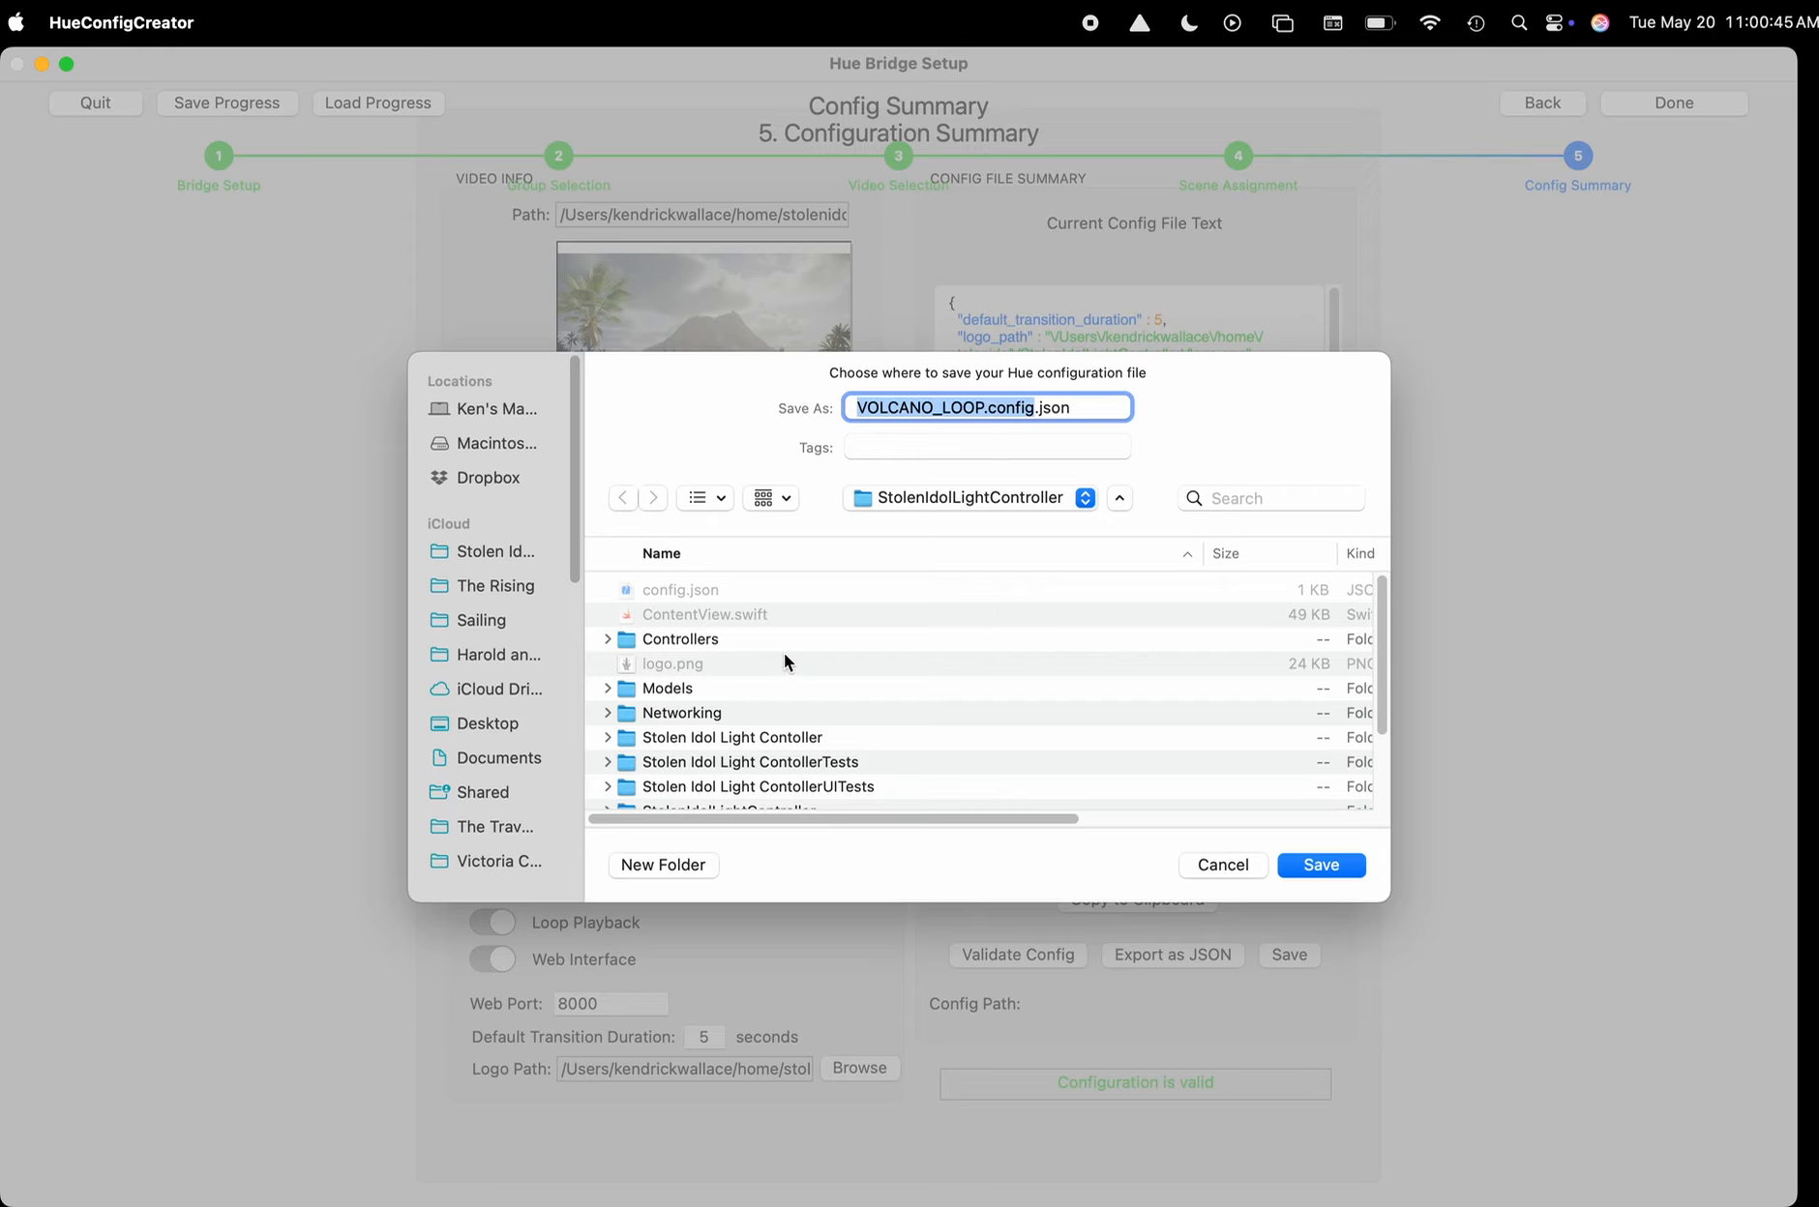
scroll(784, 656, "down", 5)
scroll(785, 657, "up", 5)
scroll(958, 688, "down", 5)
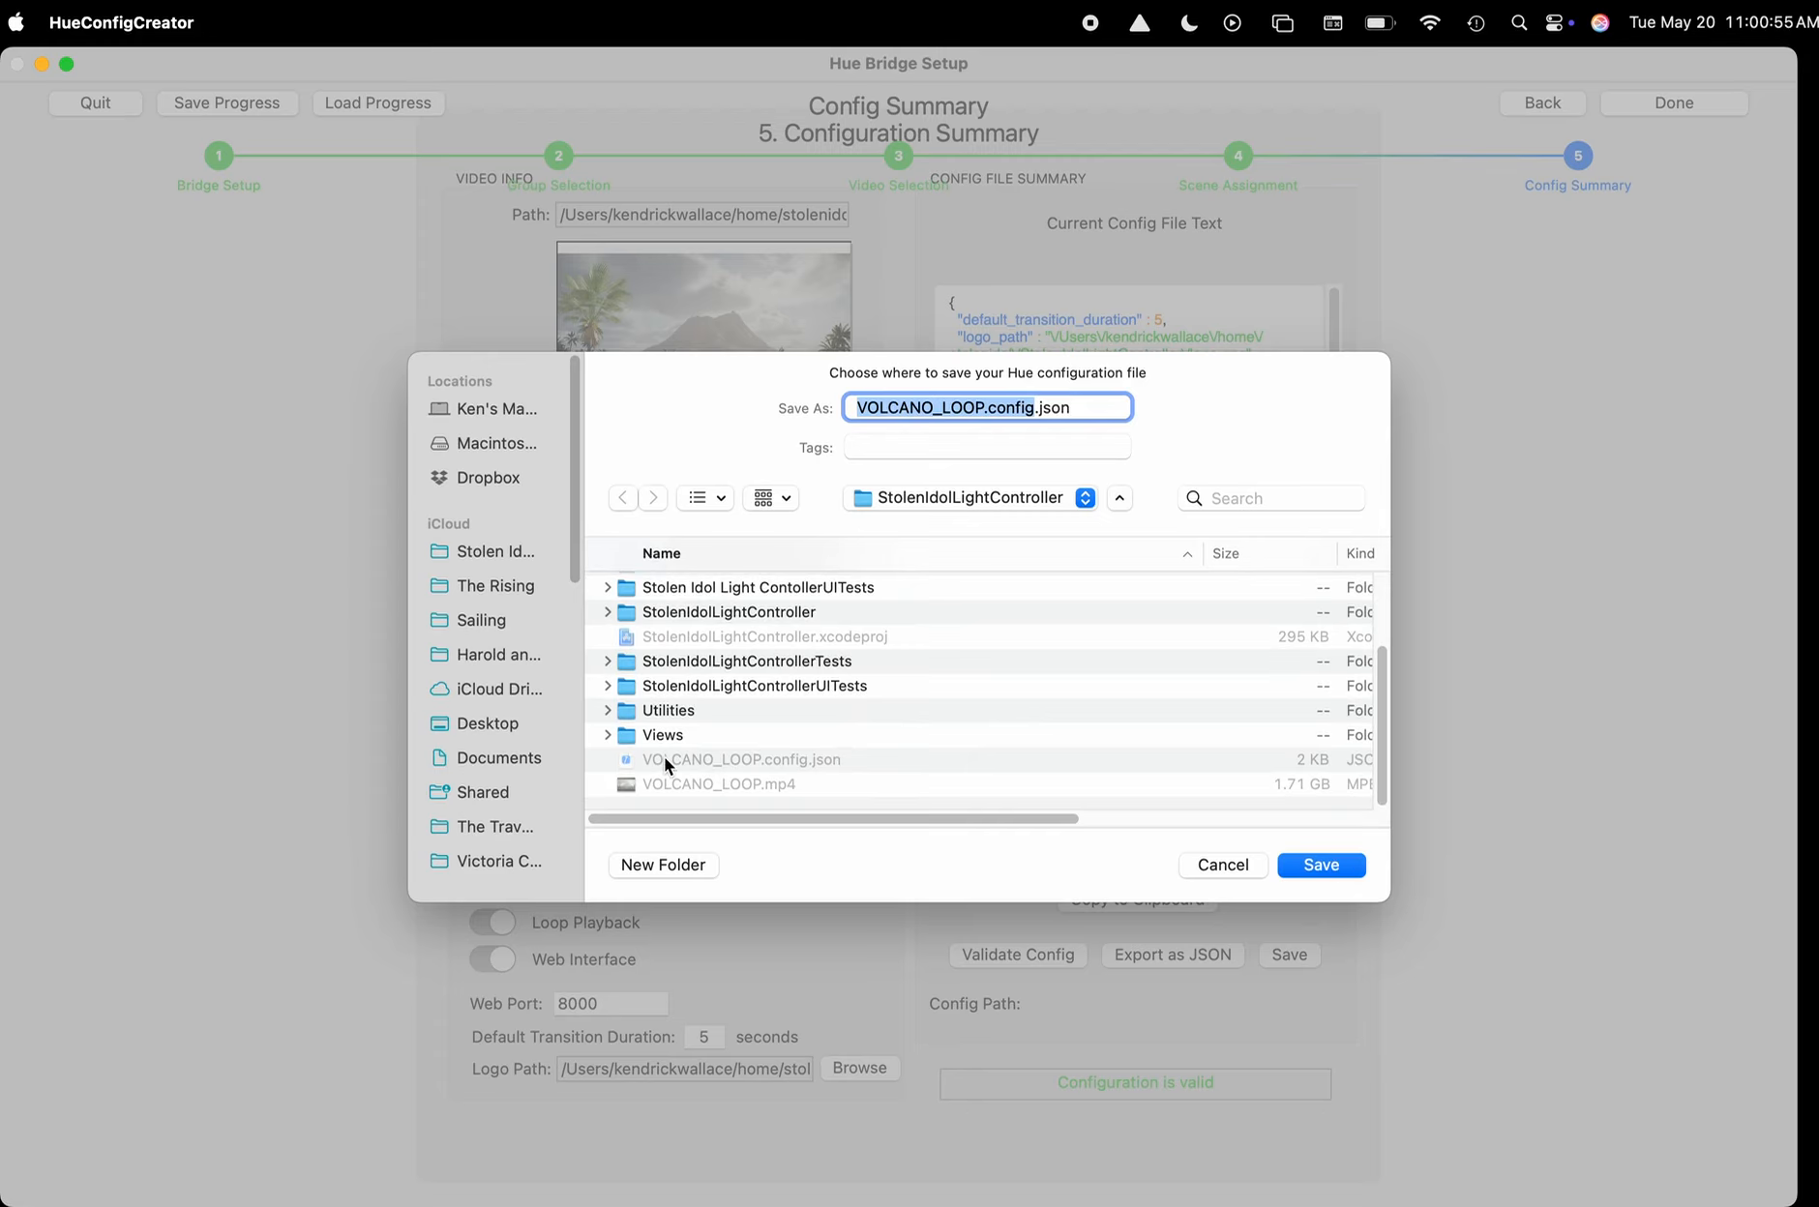
left_click(493, 724)
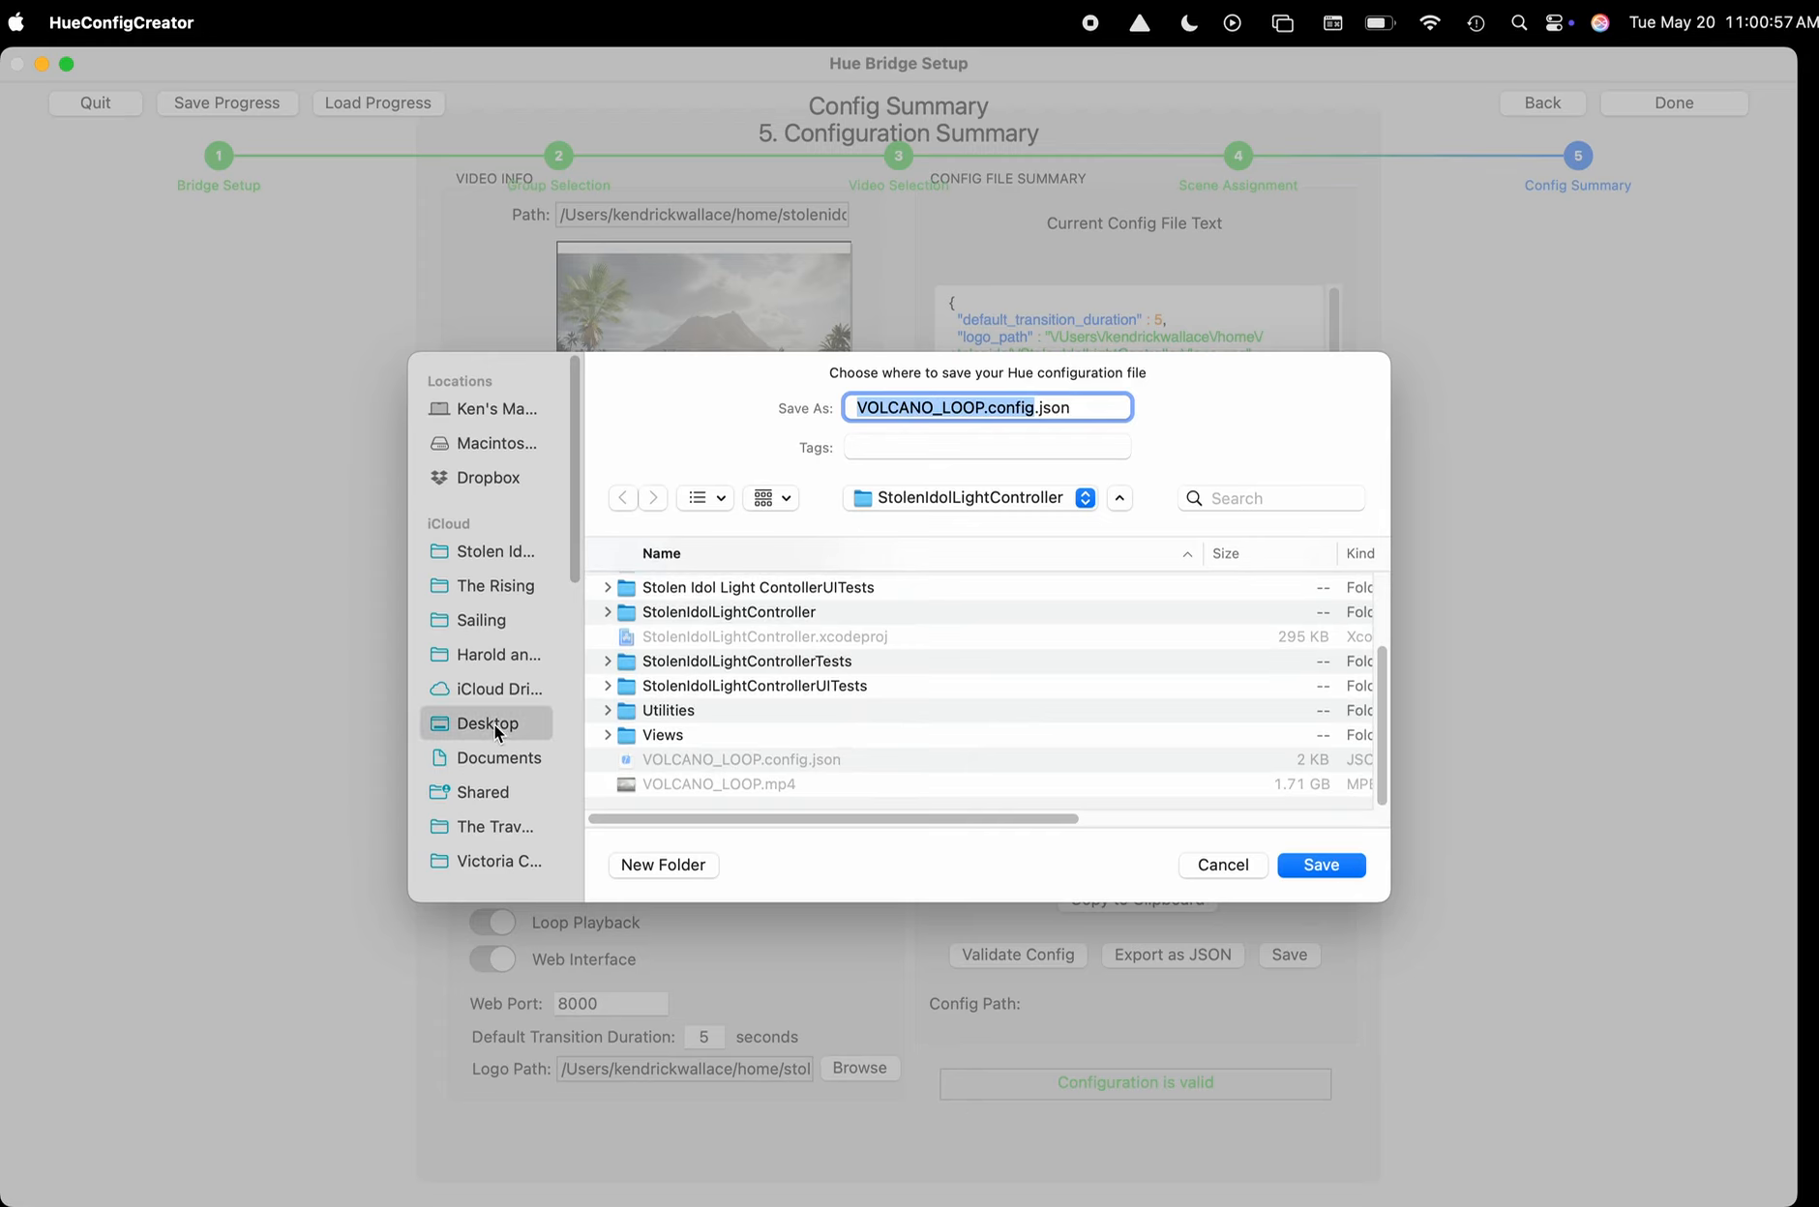
left_click(1336, 871)
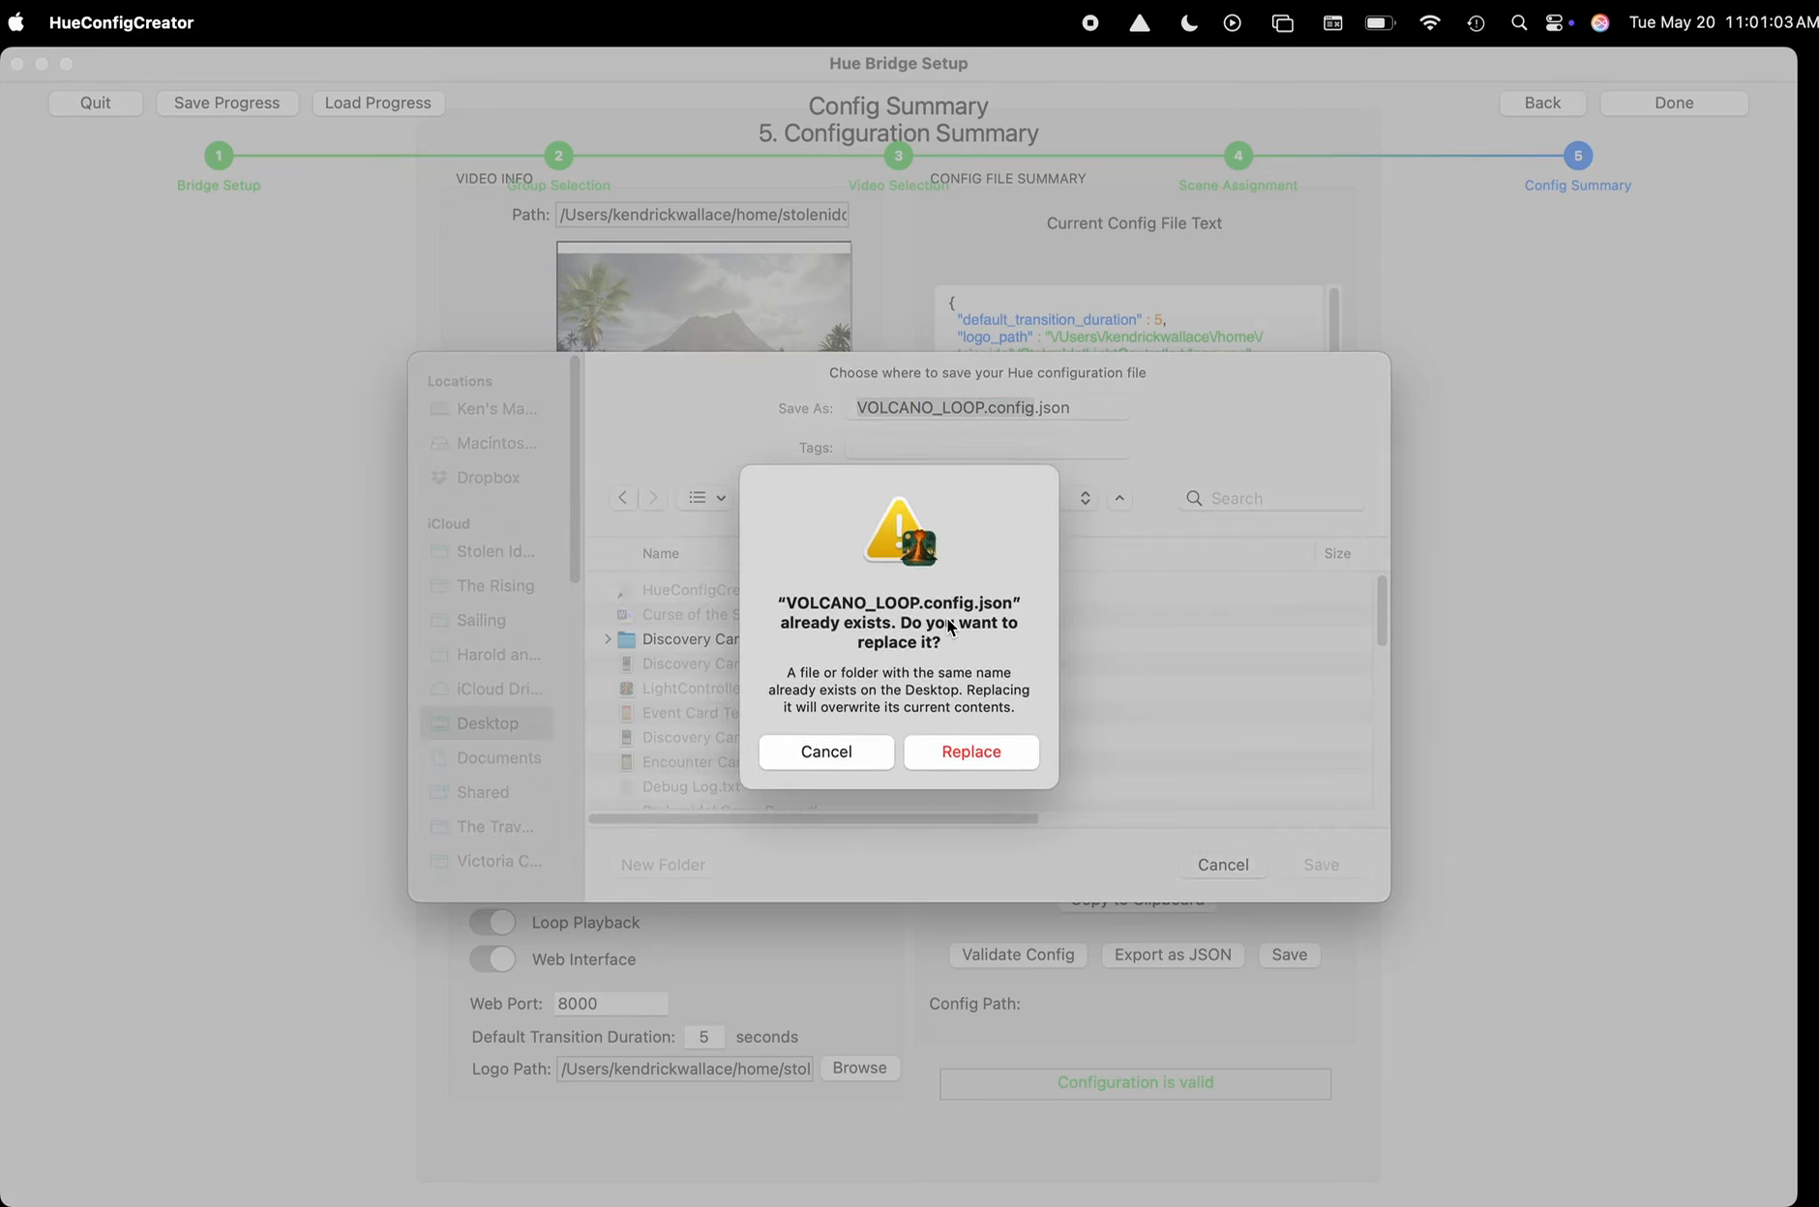
left_click(964, 750)
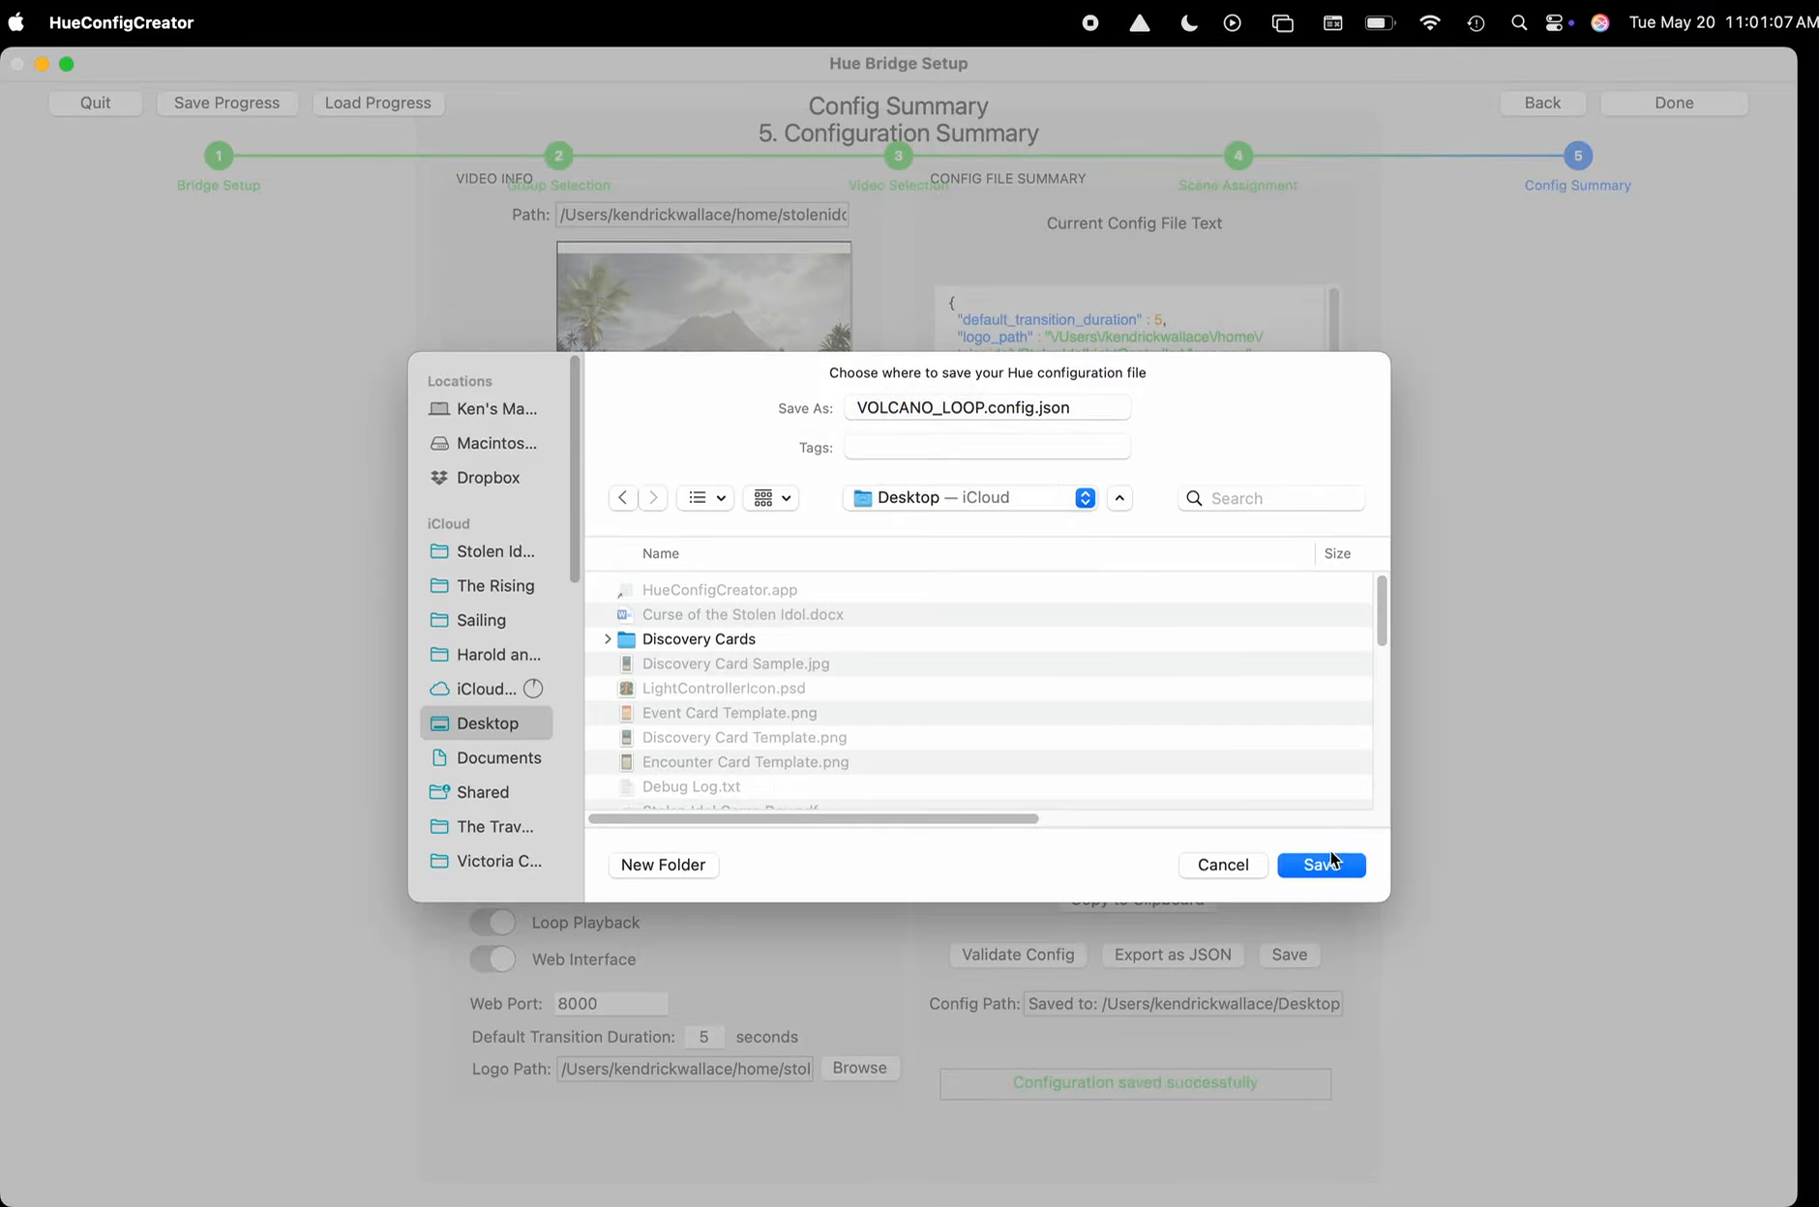
left_click(1329, 849)
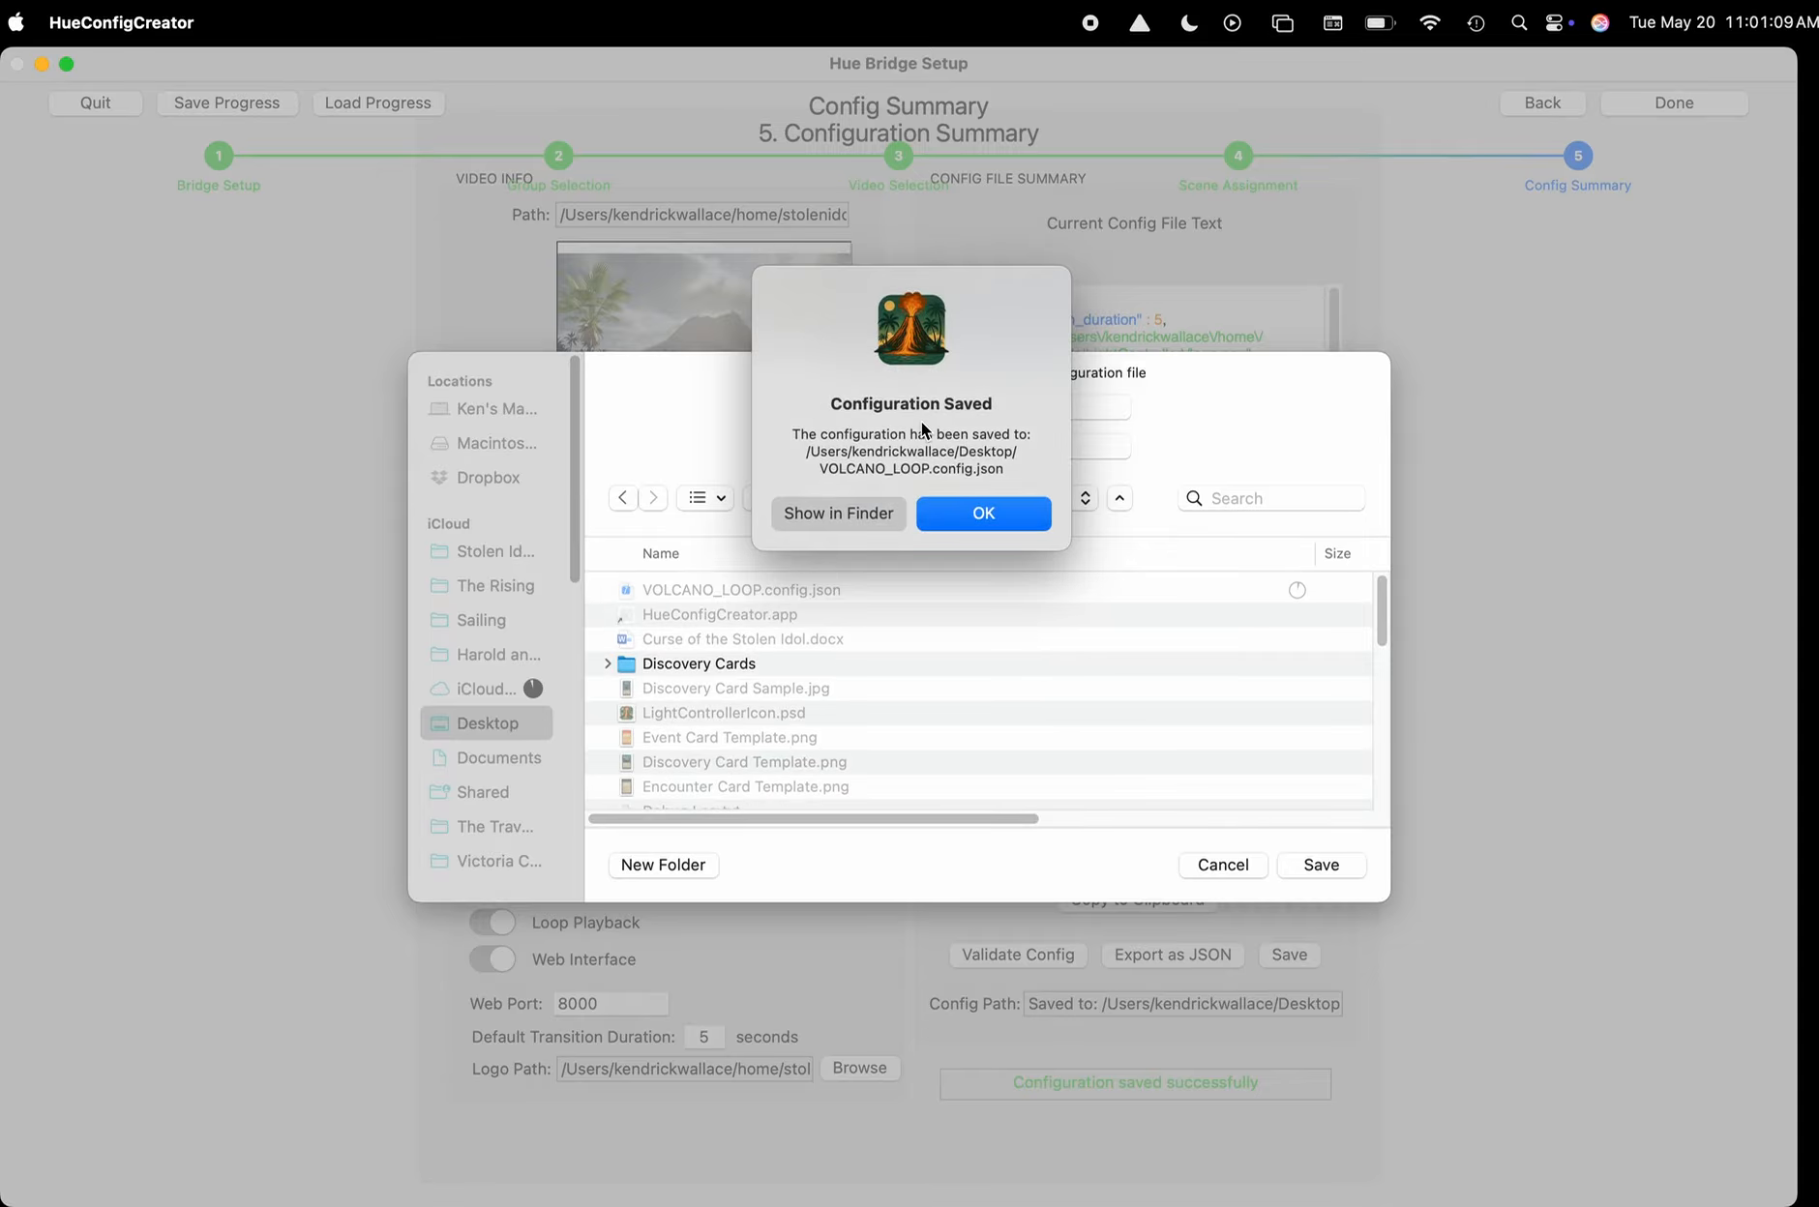
left_click(992, 519)
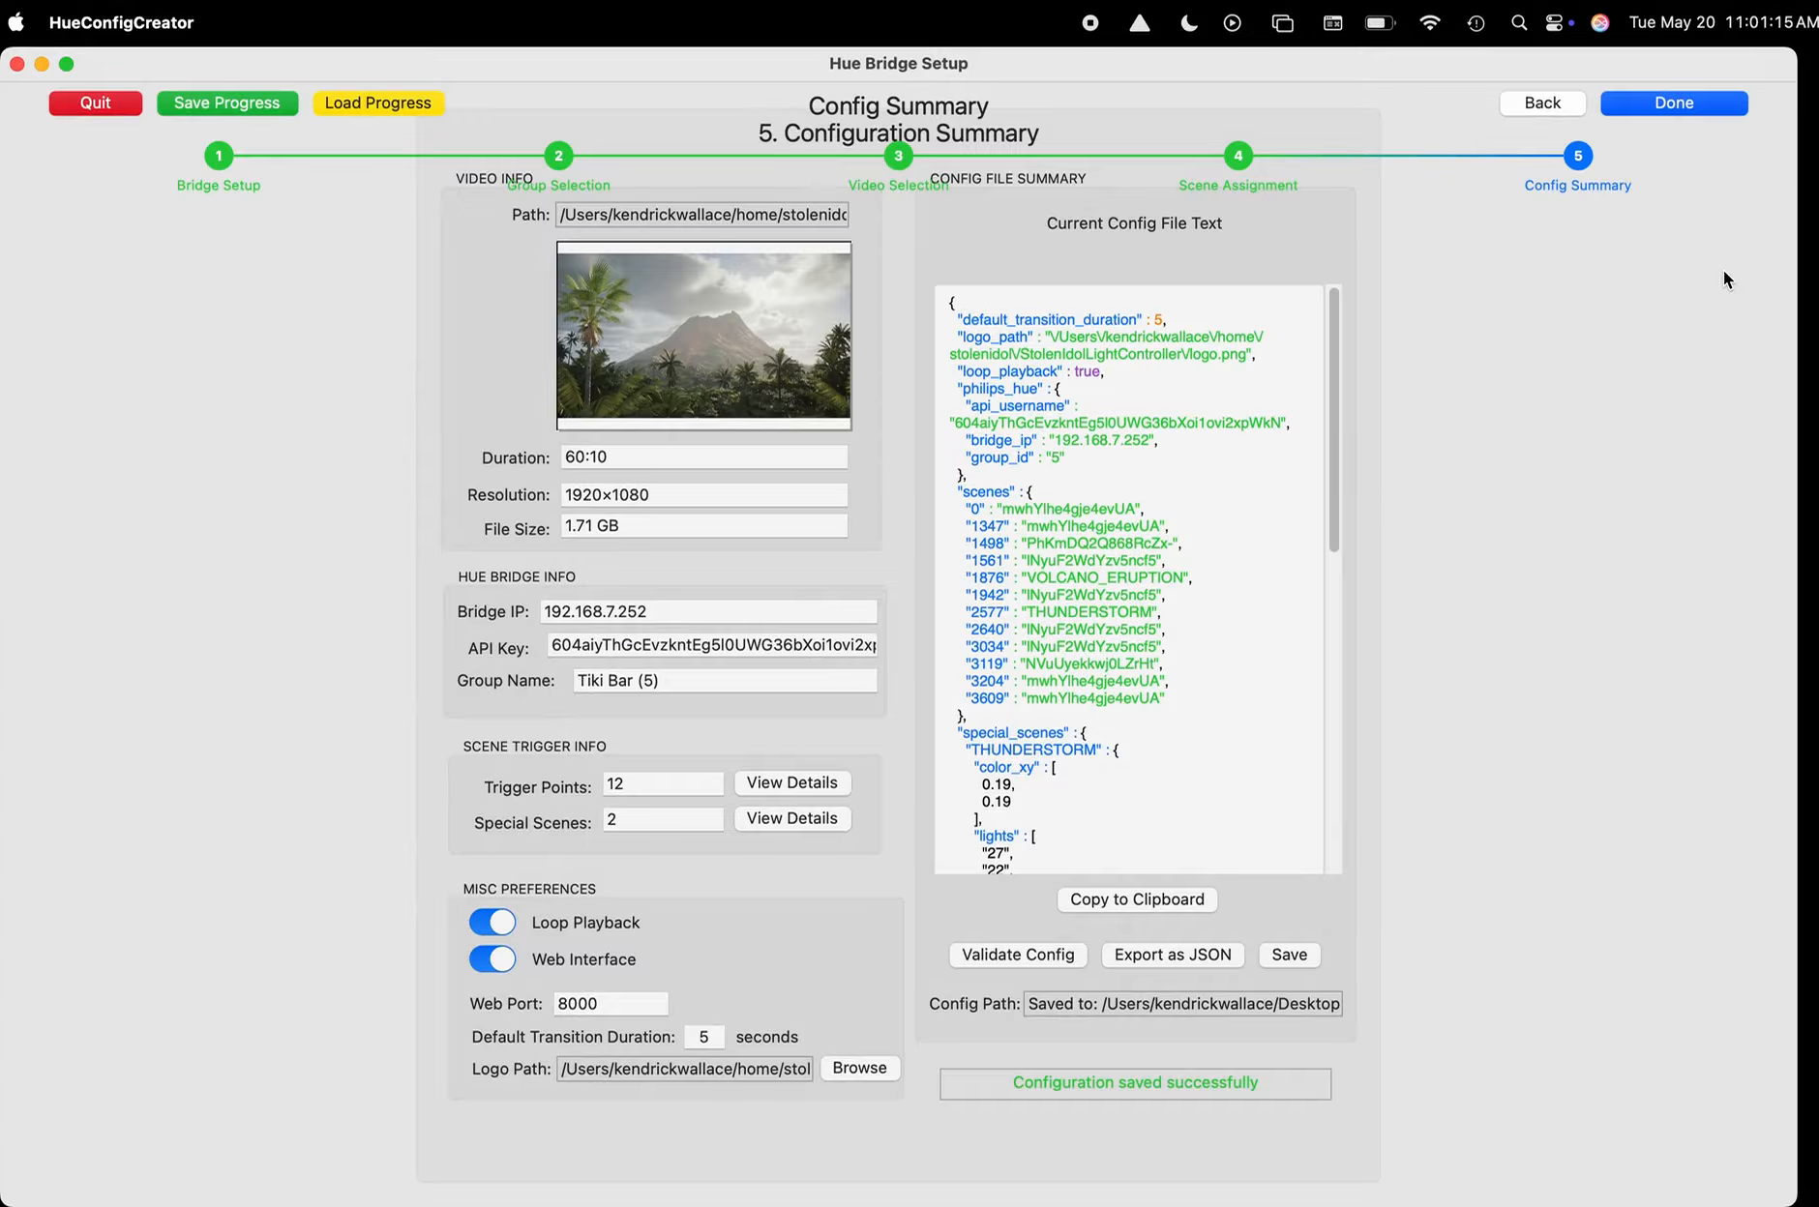
Finish the setup, quit HueConfigCreator, and switch to the Applications folder in Finder.
left_click(1680, 105)
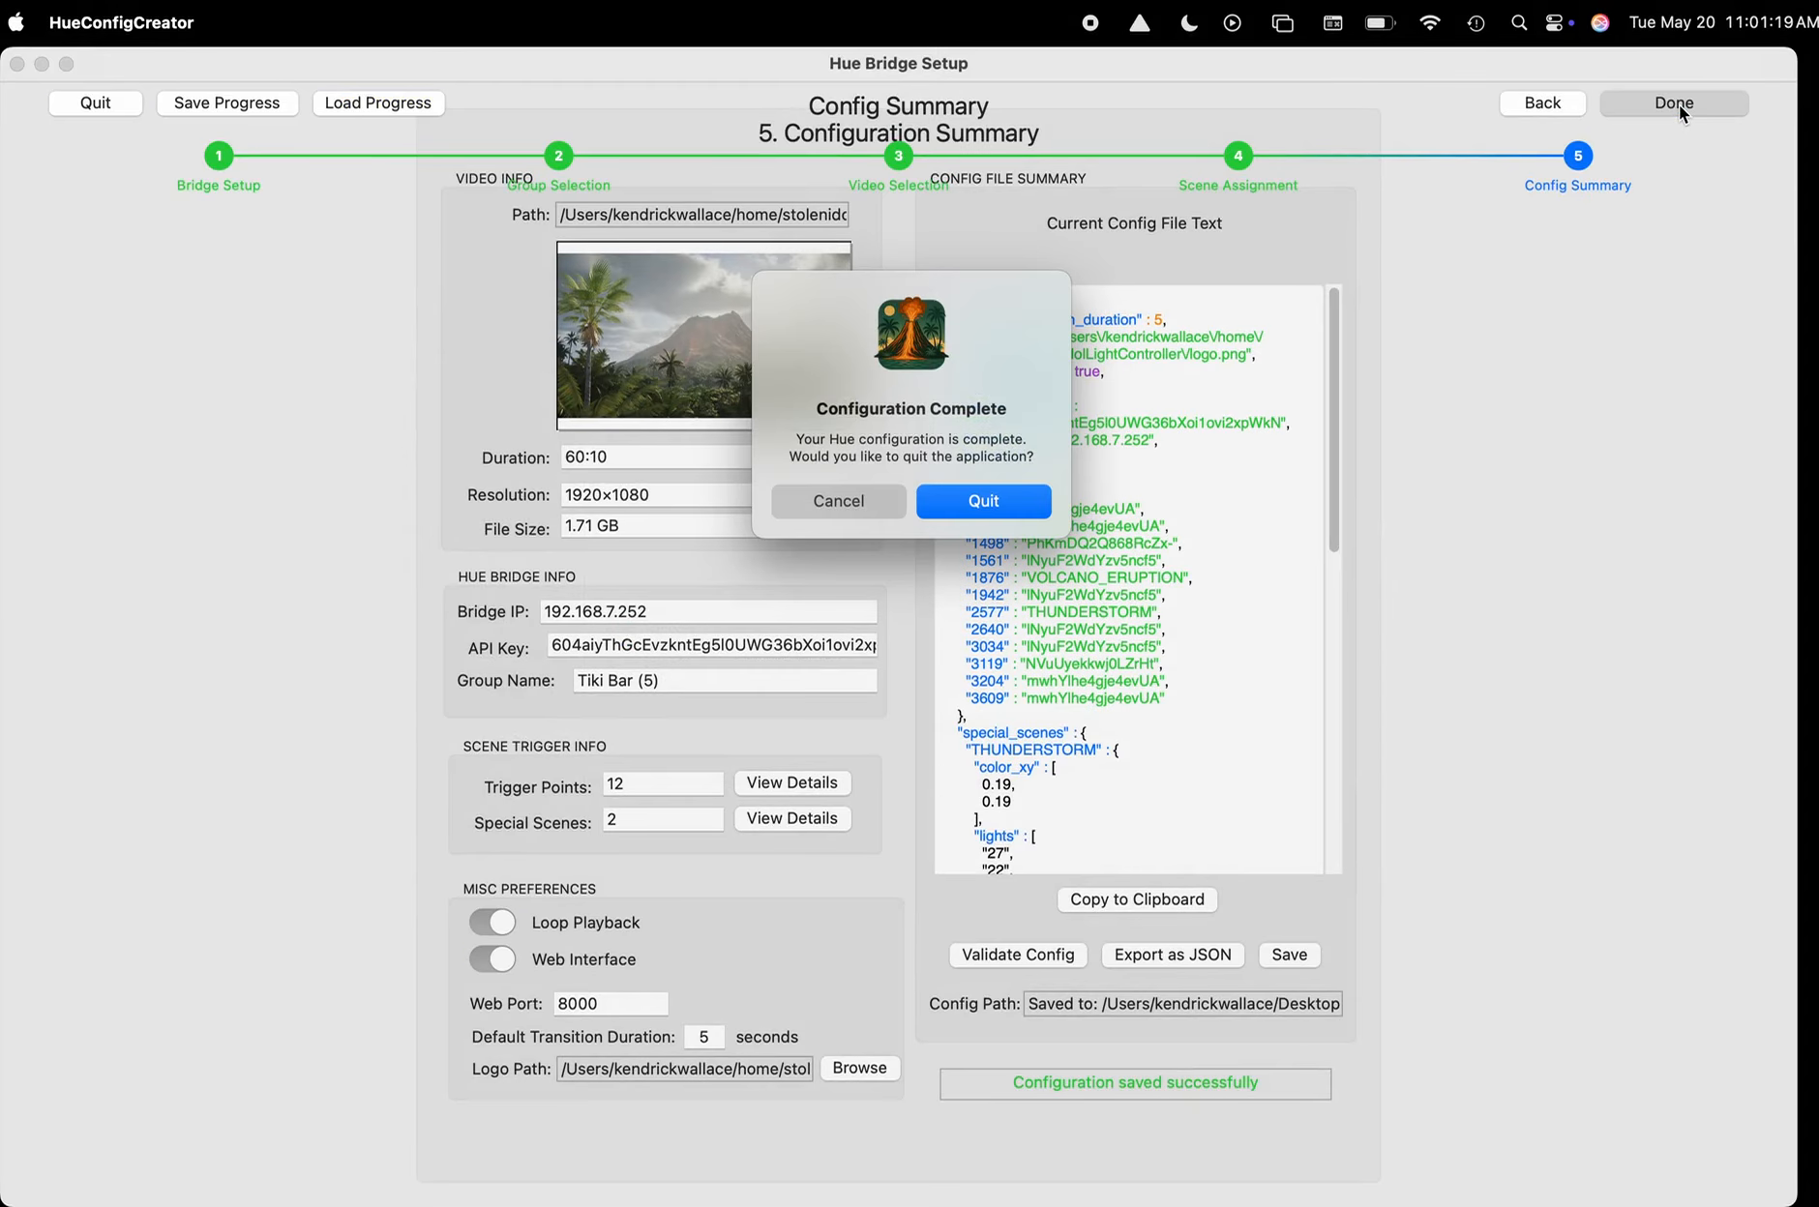
left_click(1005, 504)
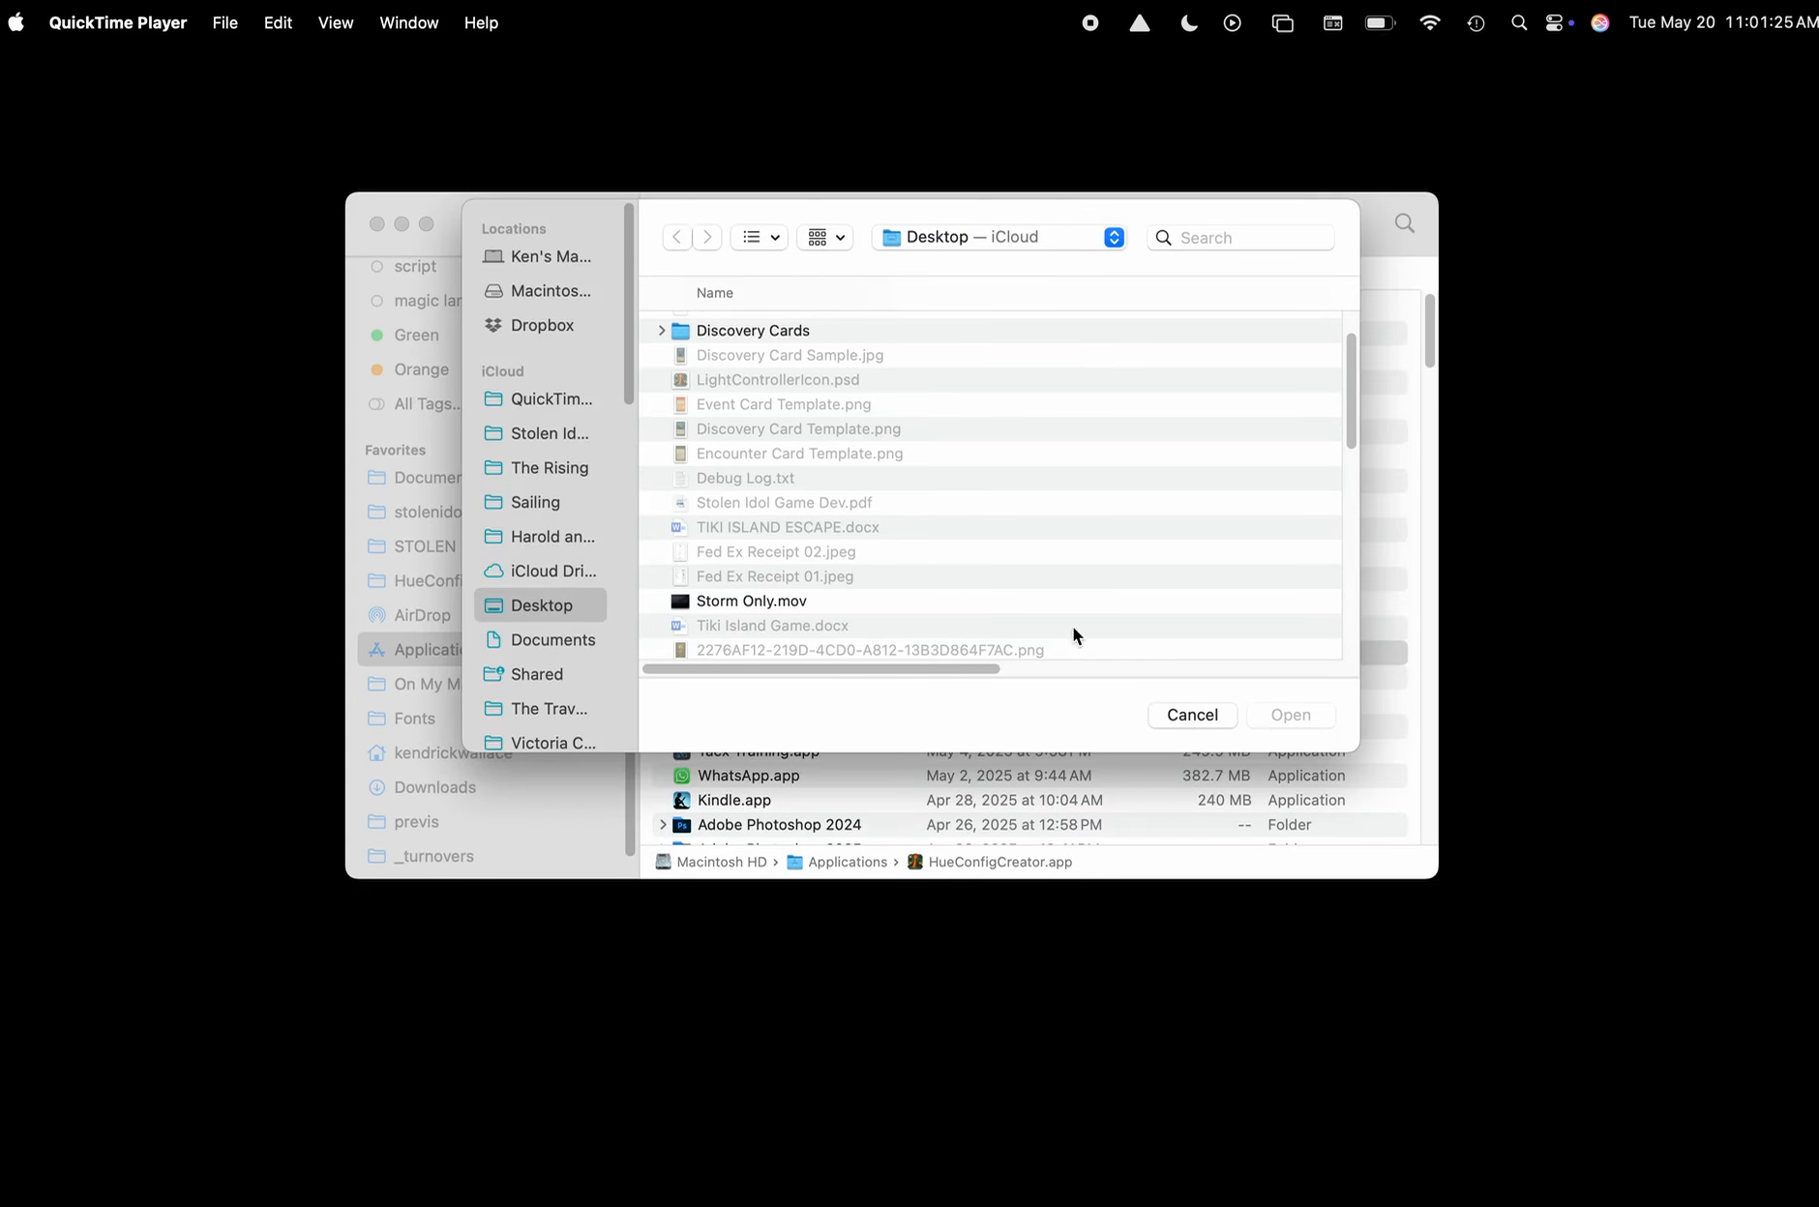
left_click(182, 24)
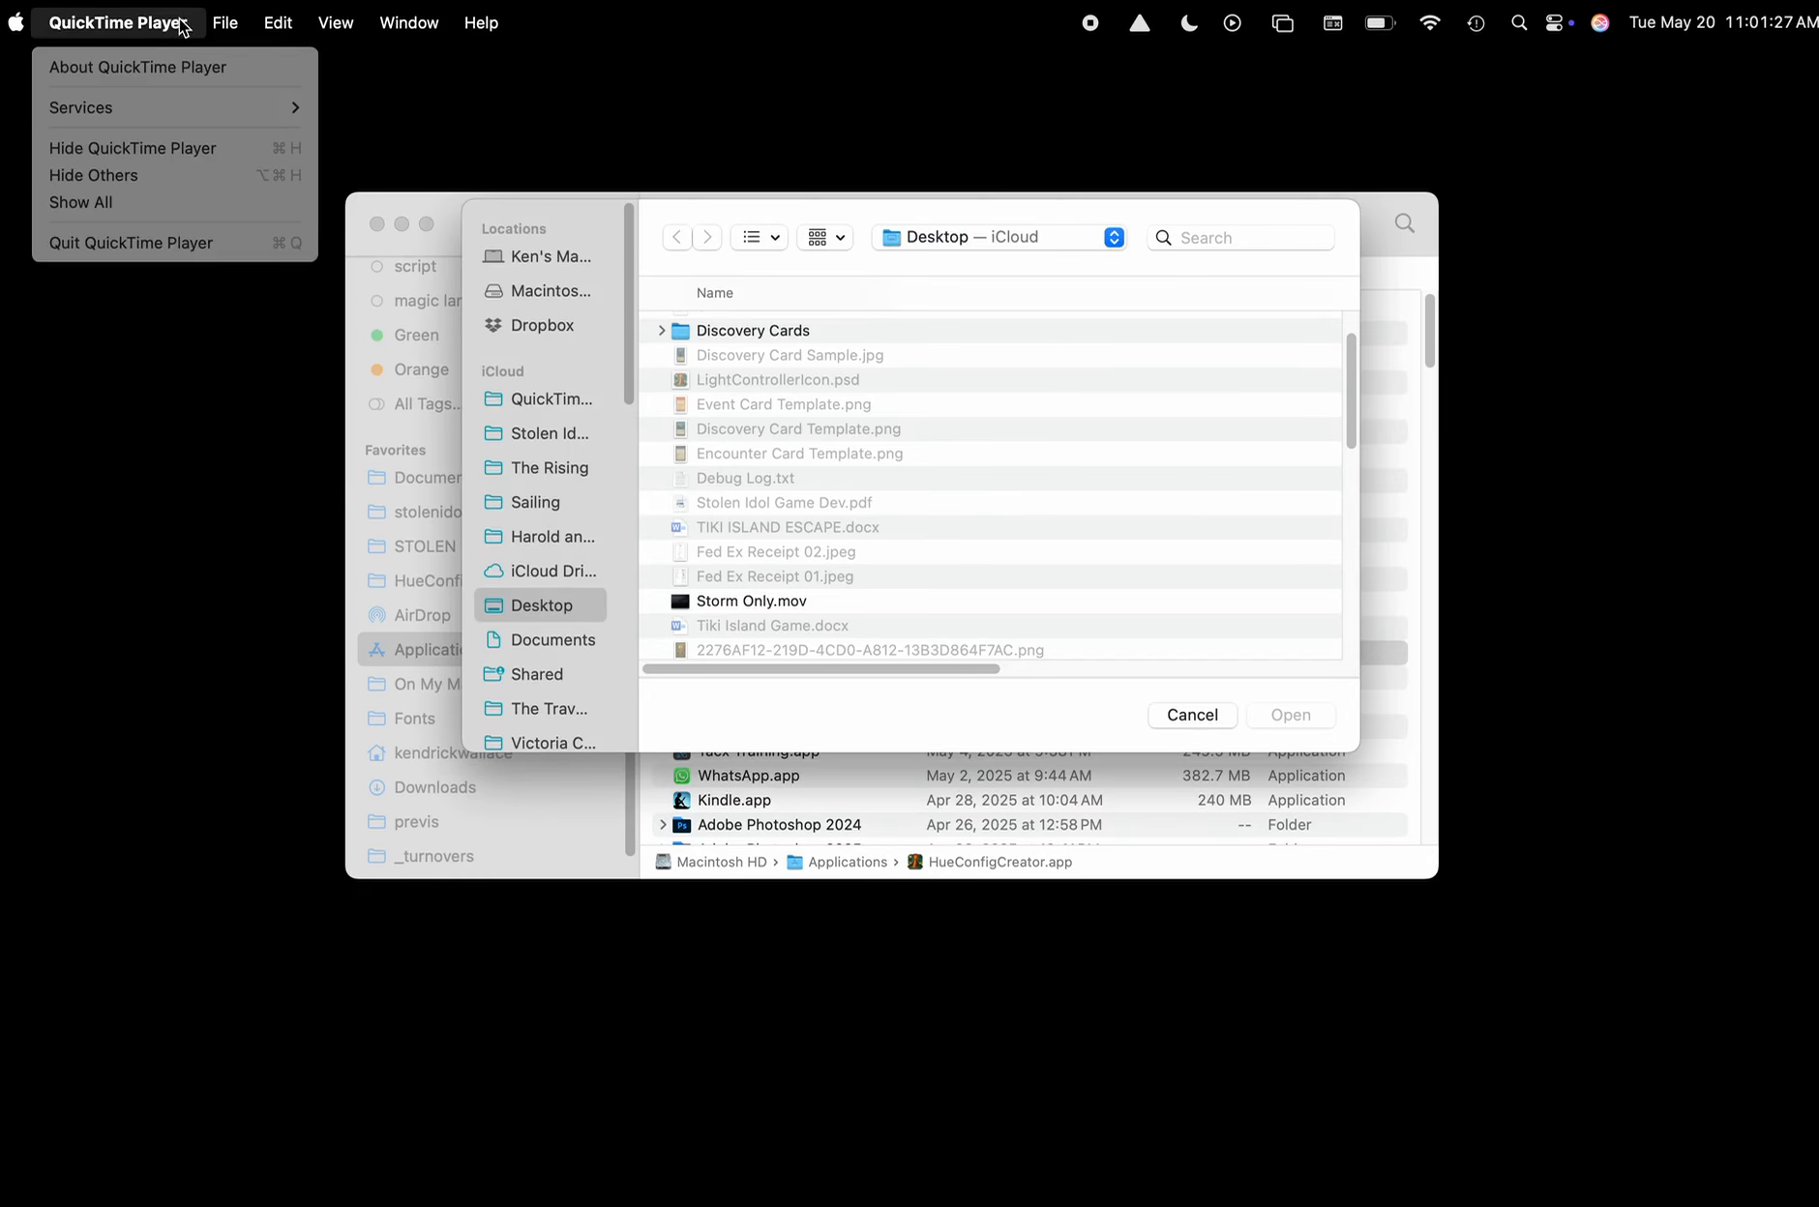
left_click(451, 201)
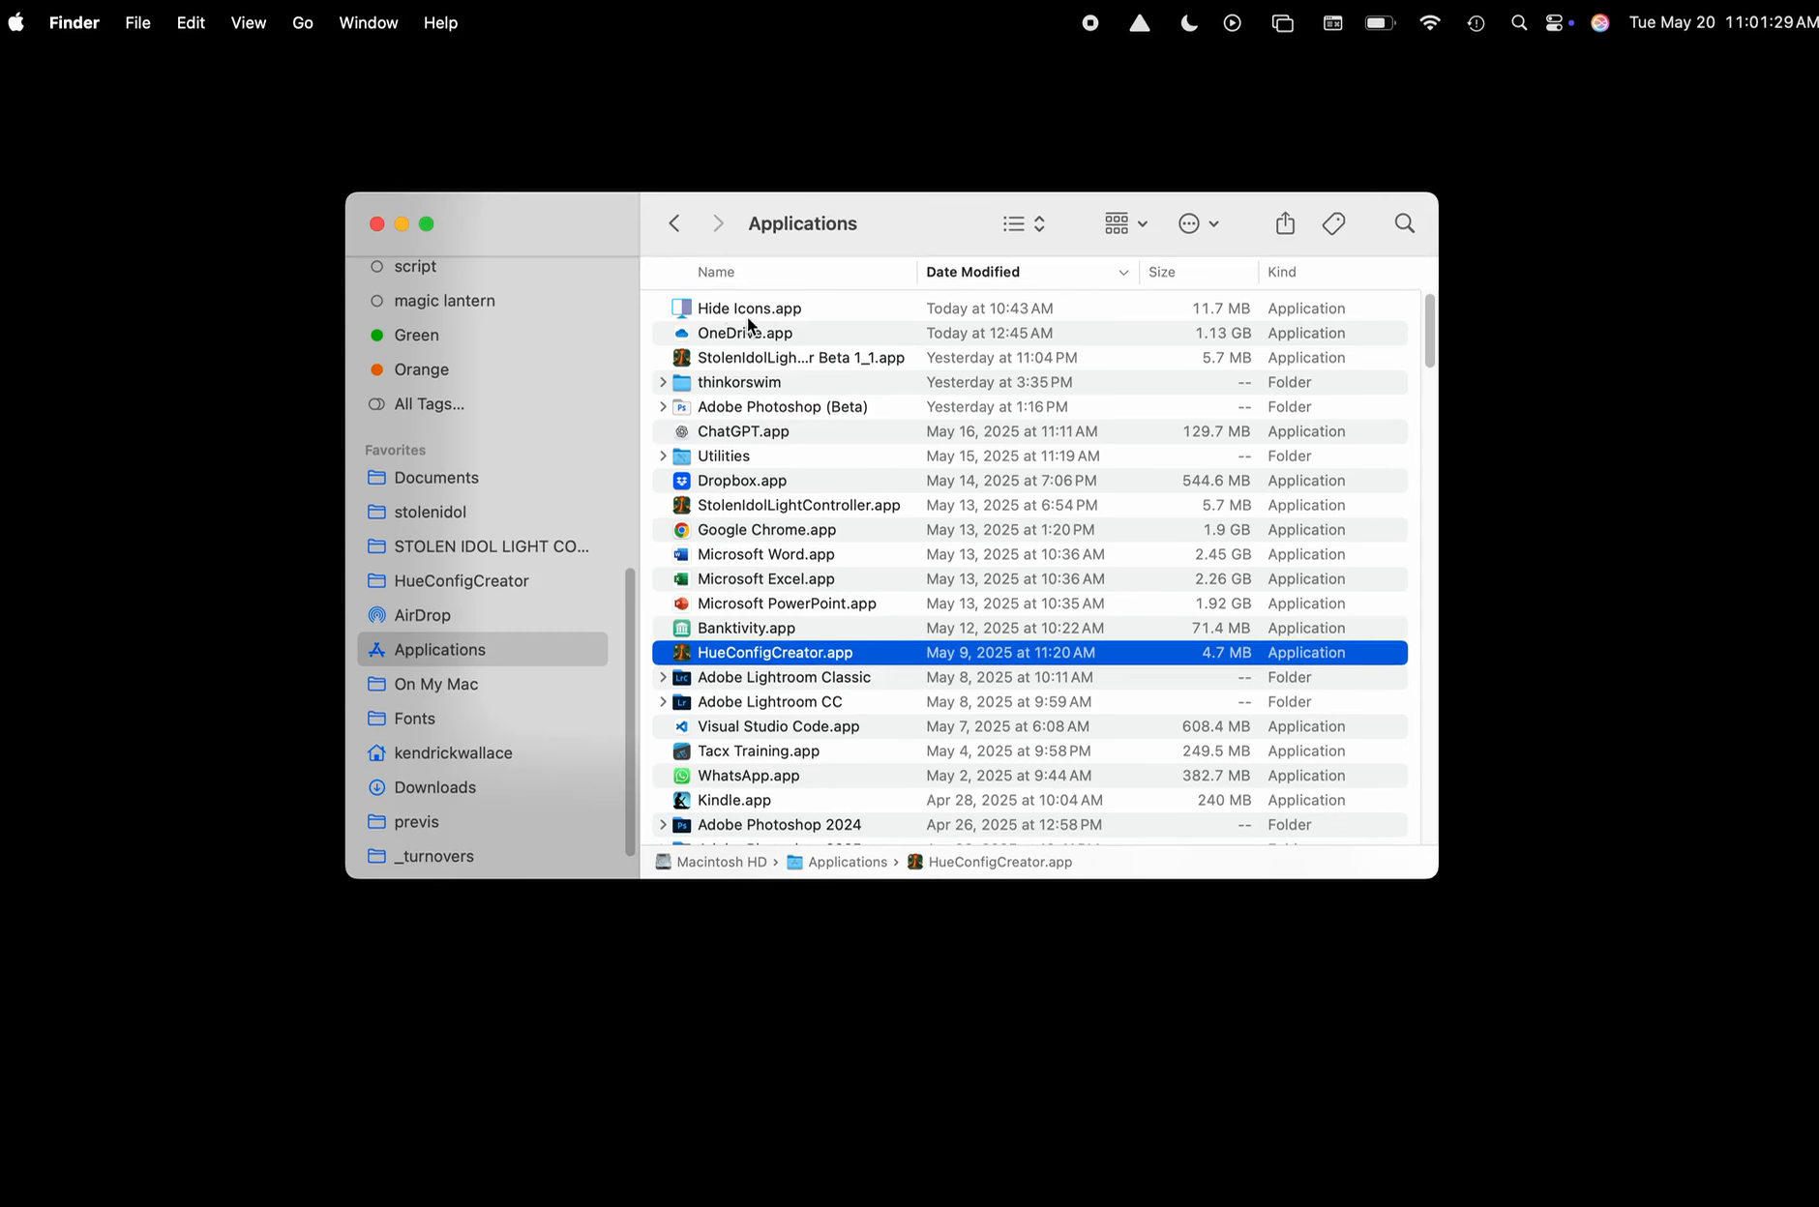
Launch the Beta 1_1 version of StolenIdolLightController from the Applications folder and move its window toward the middle of the screen.
double_click(682, 363)
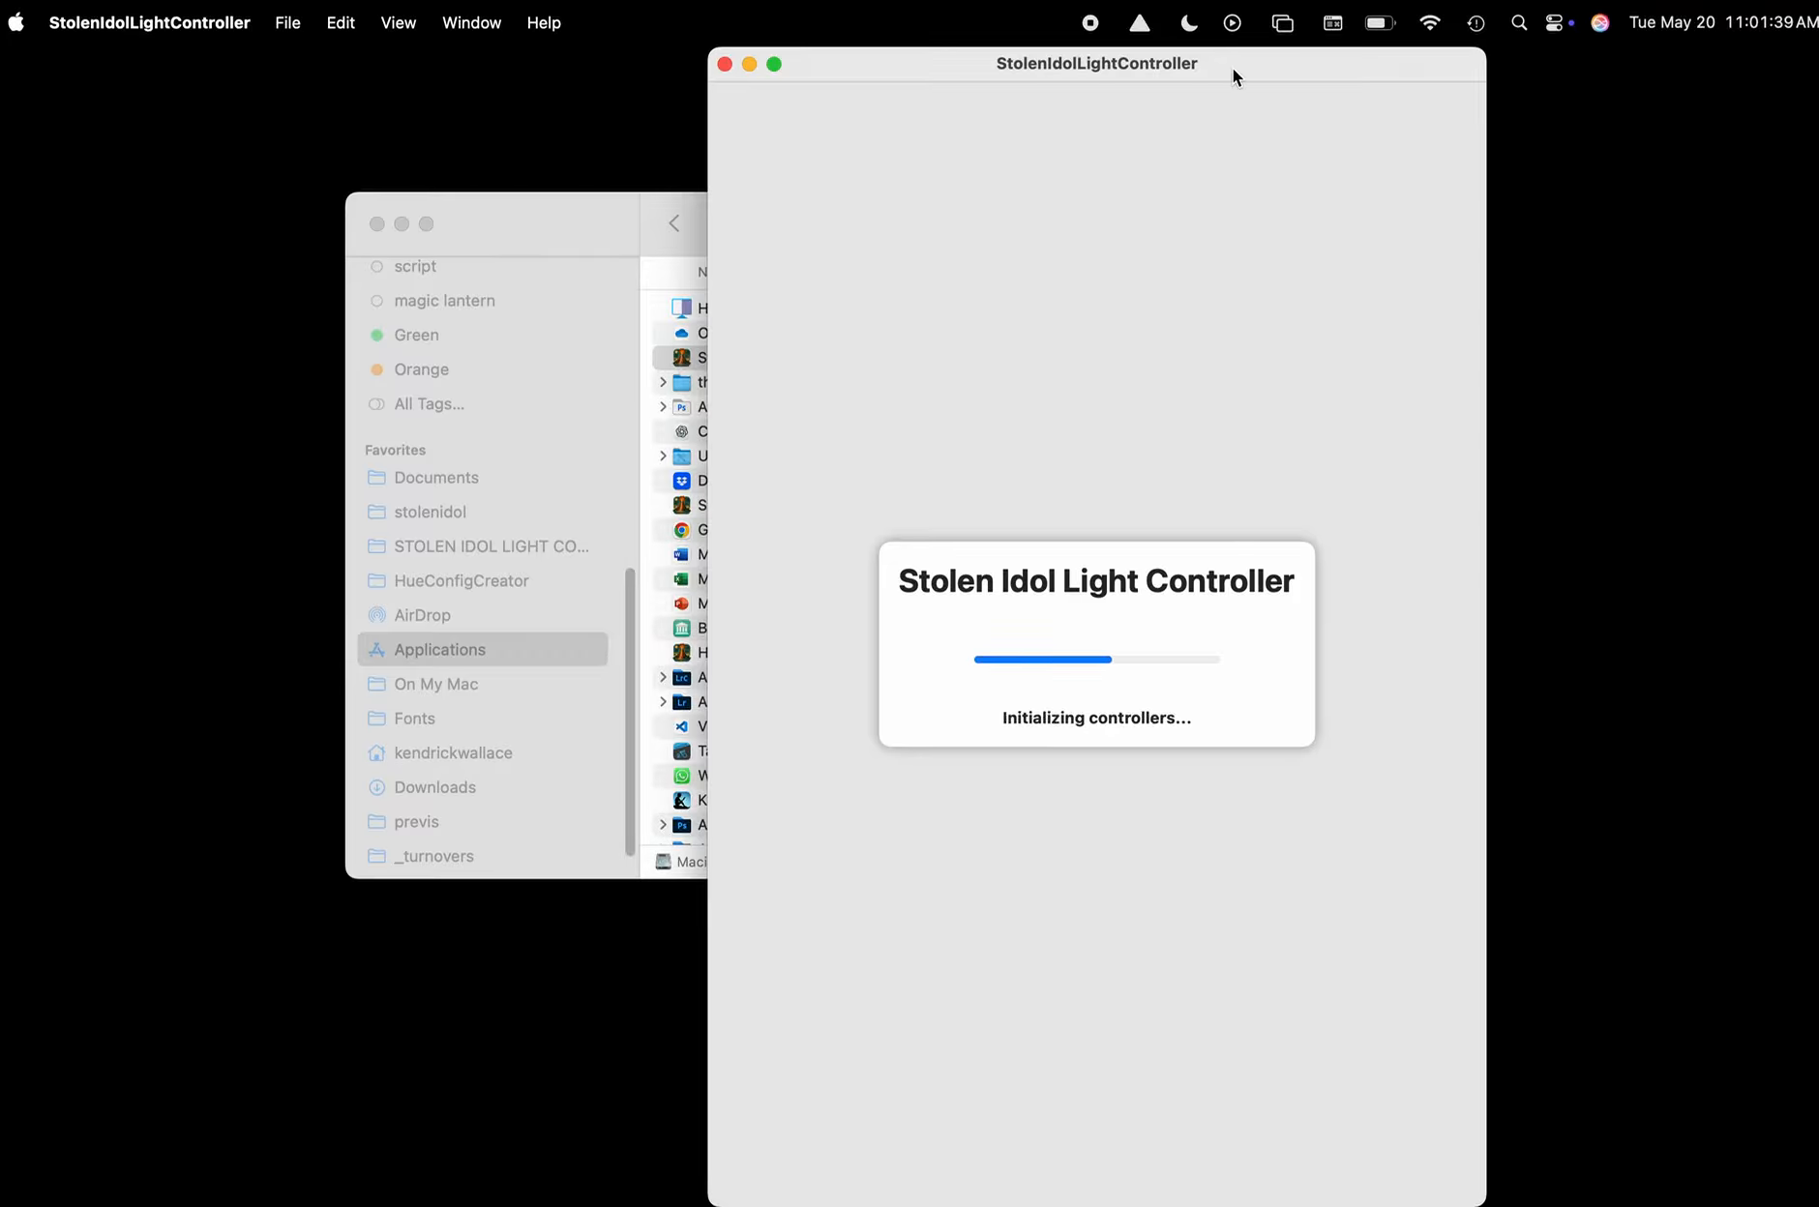
left_click(377, 225)
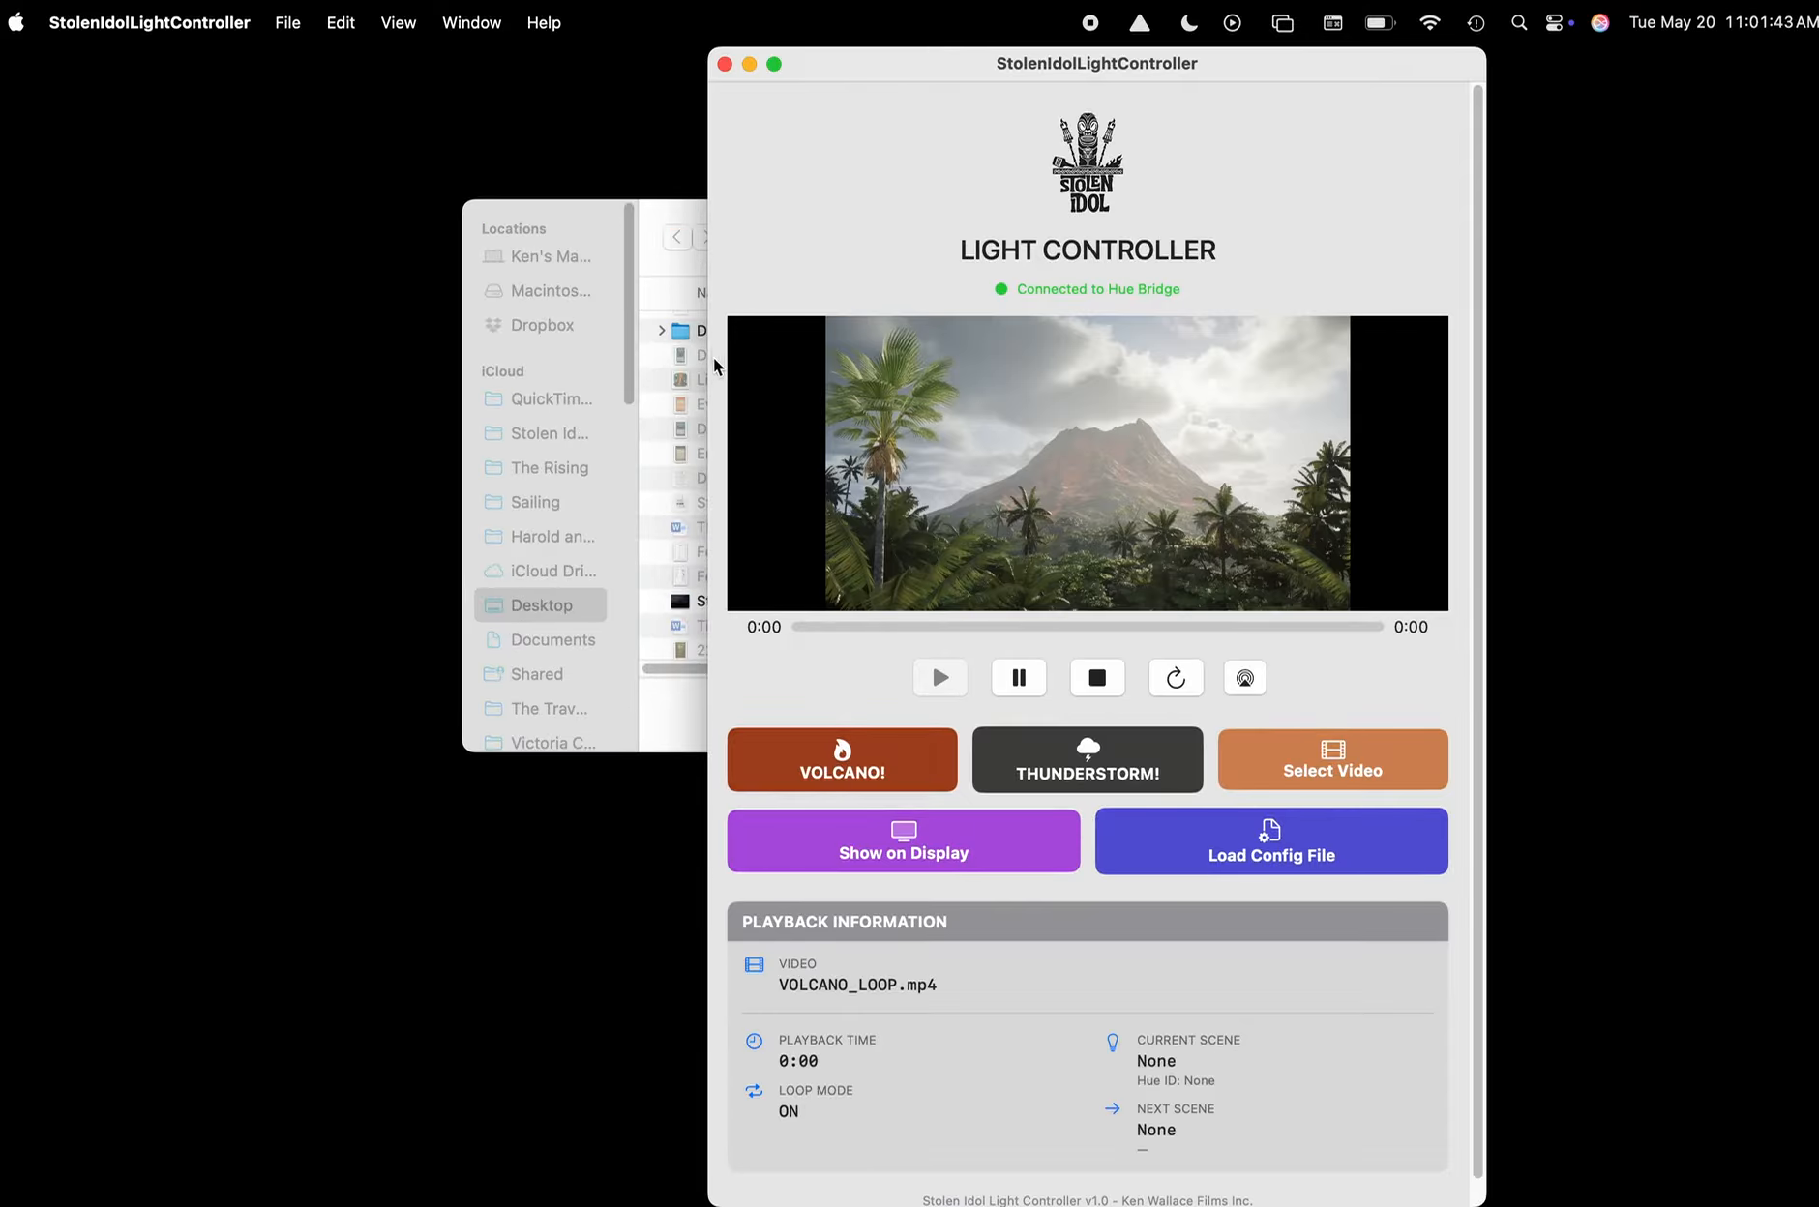
left_click_drag(883, 61, 664, 60)
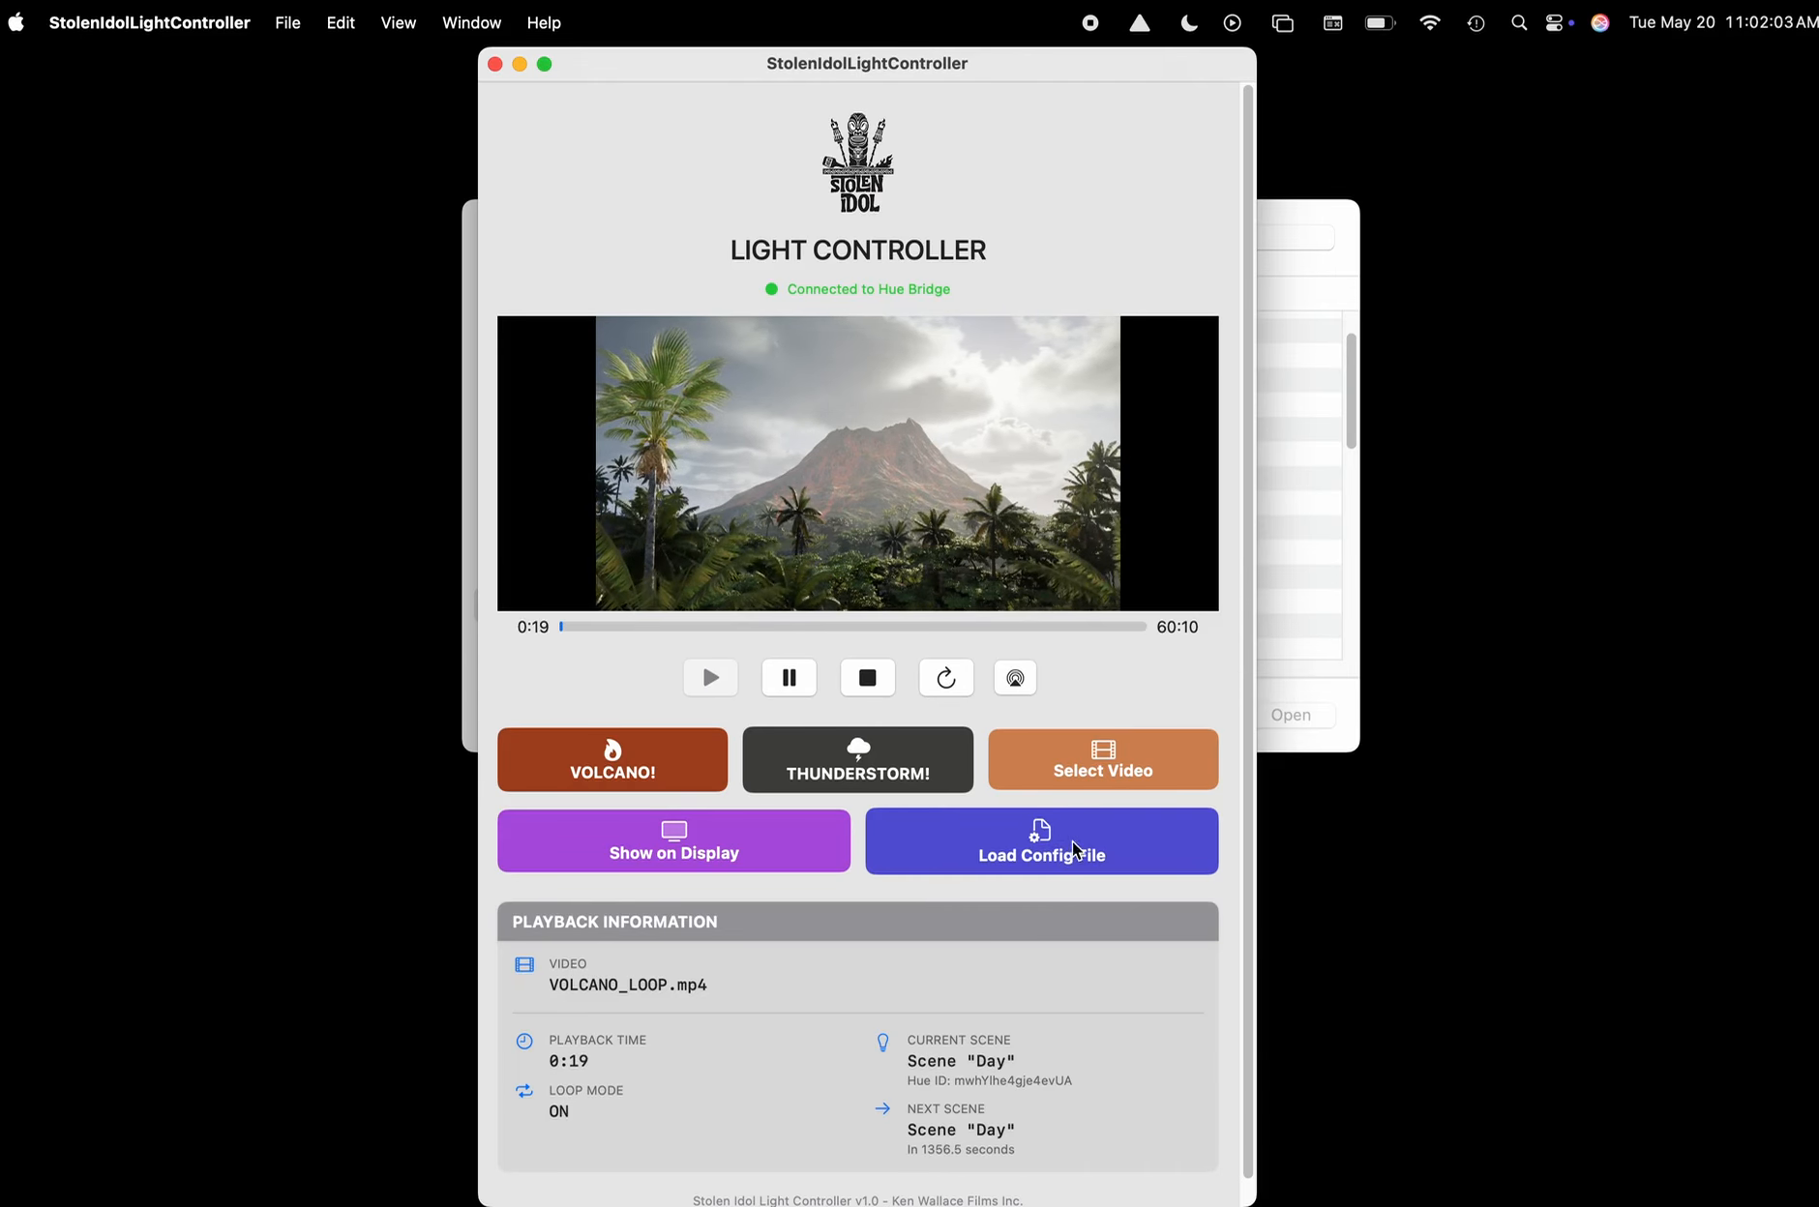
Import VOLCANO_LOOP.config.json from the StolenIdolLightController folder as the light controller's configuration.
left_click(1043, 845)
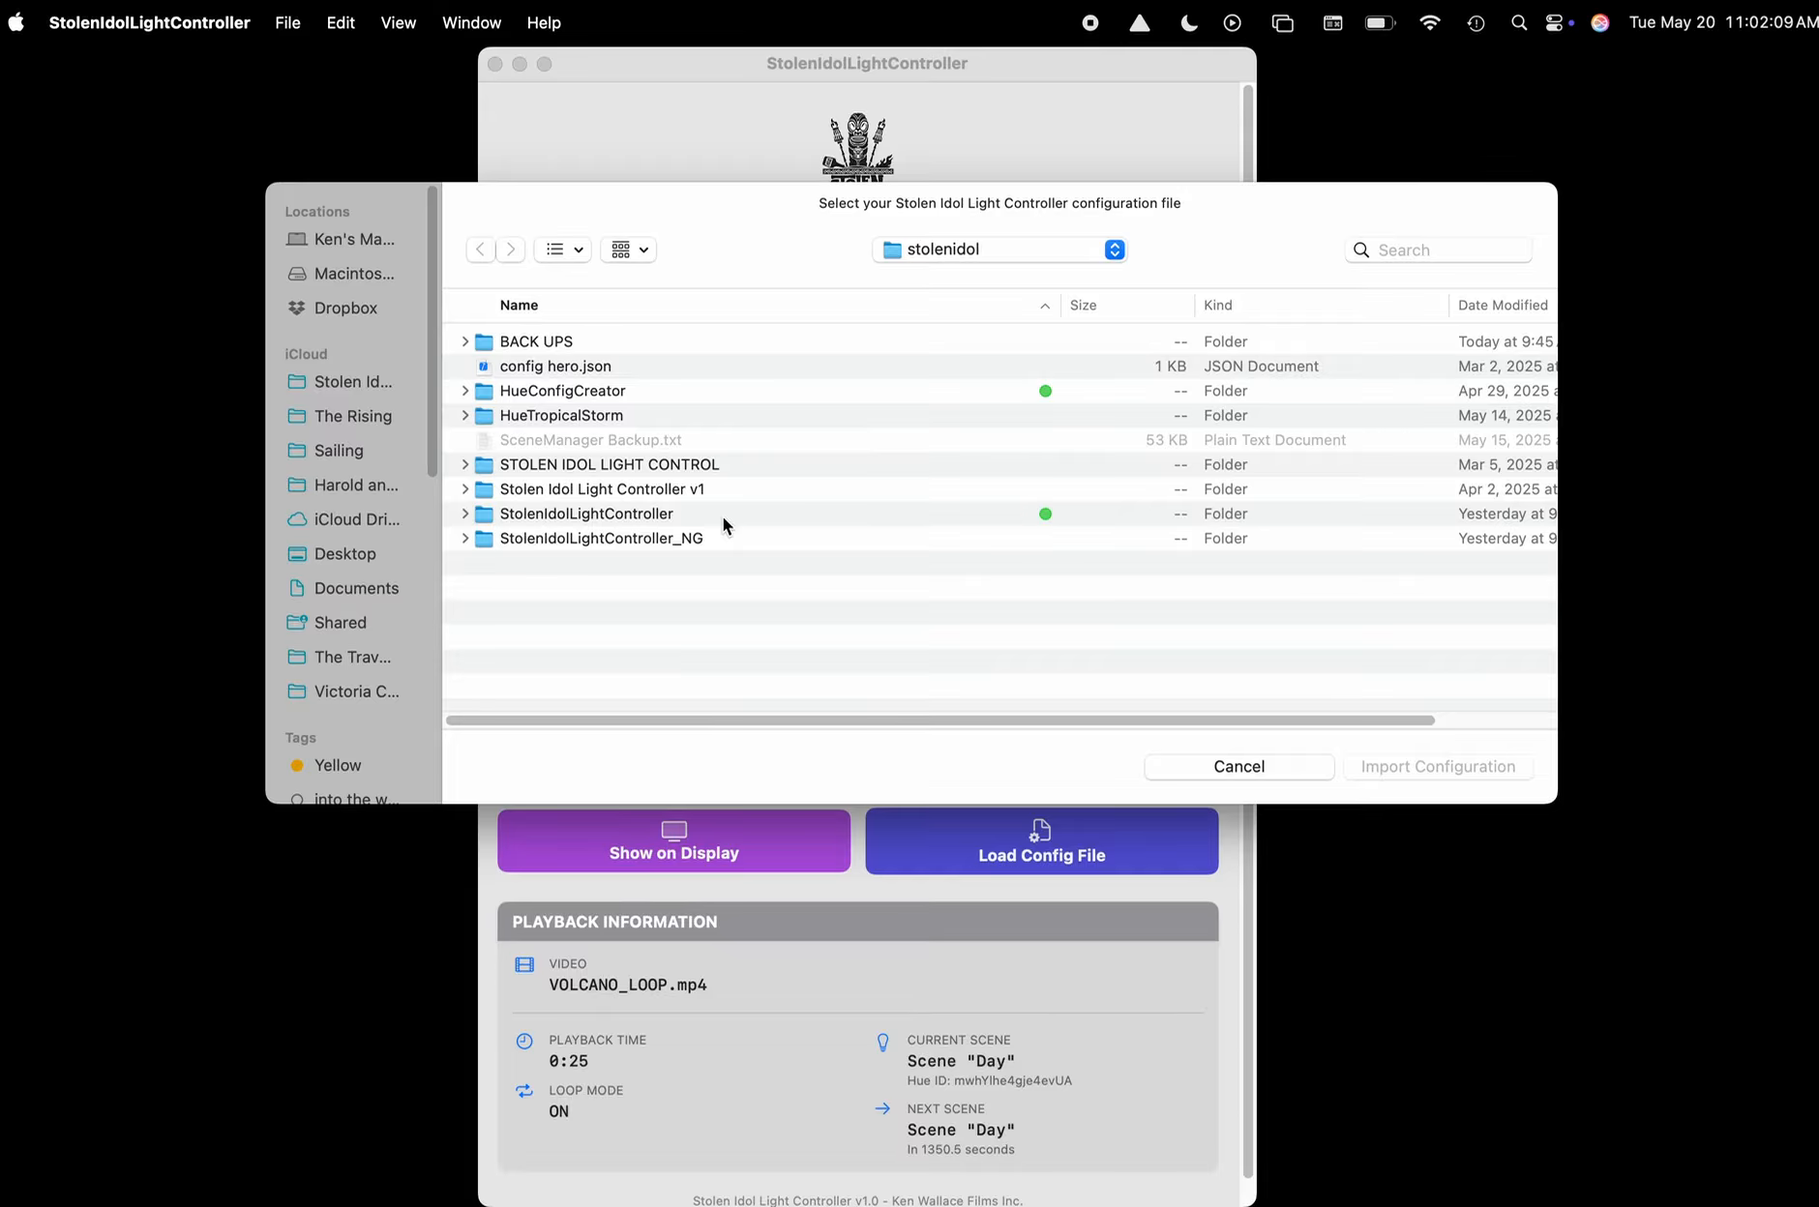
double_click(722, 516)
scroll(721, 516, "down", 3)
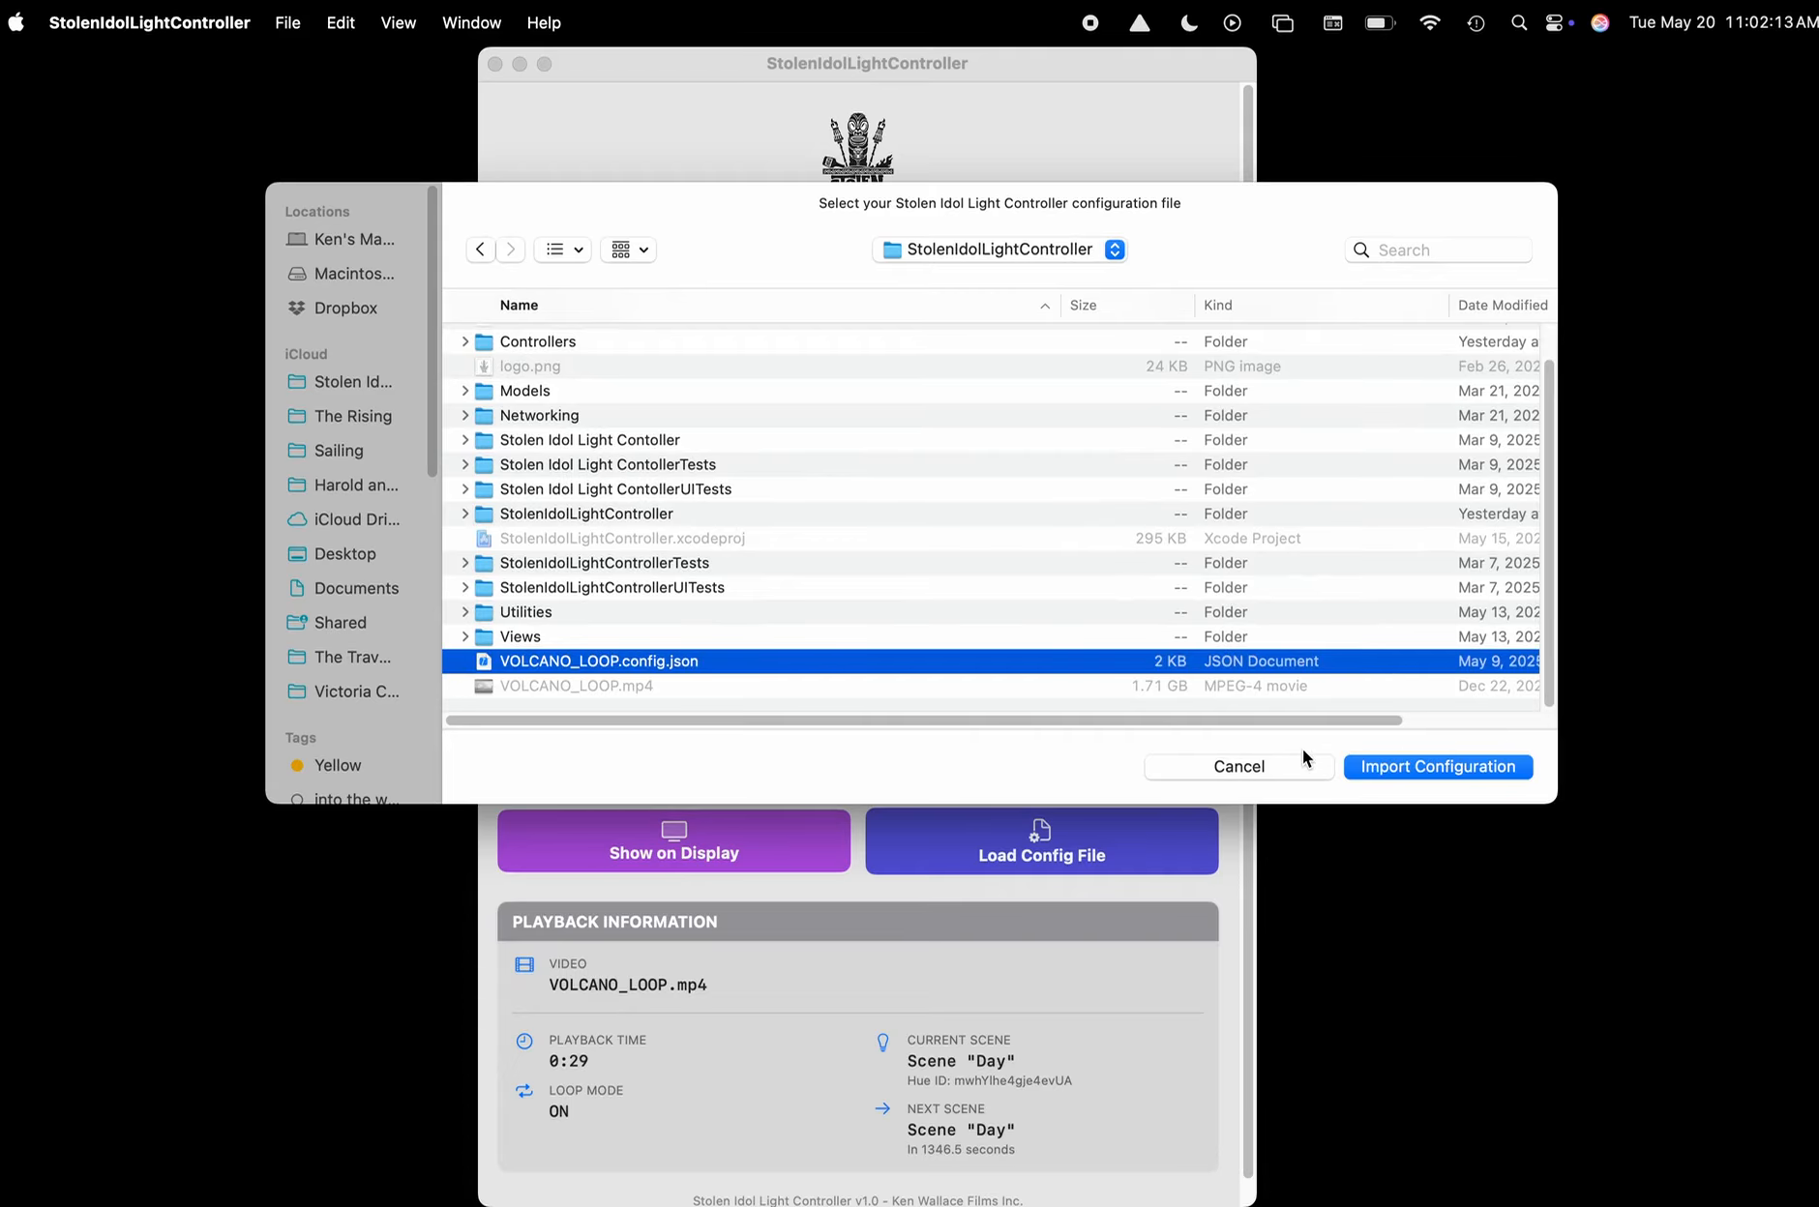
left_click(1461, 766)
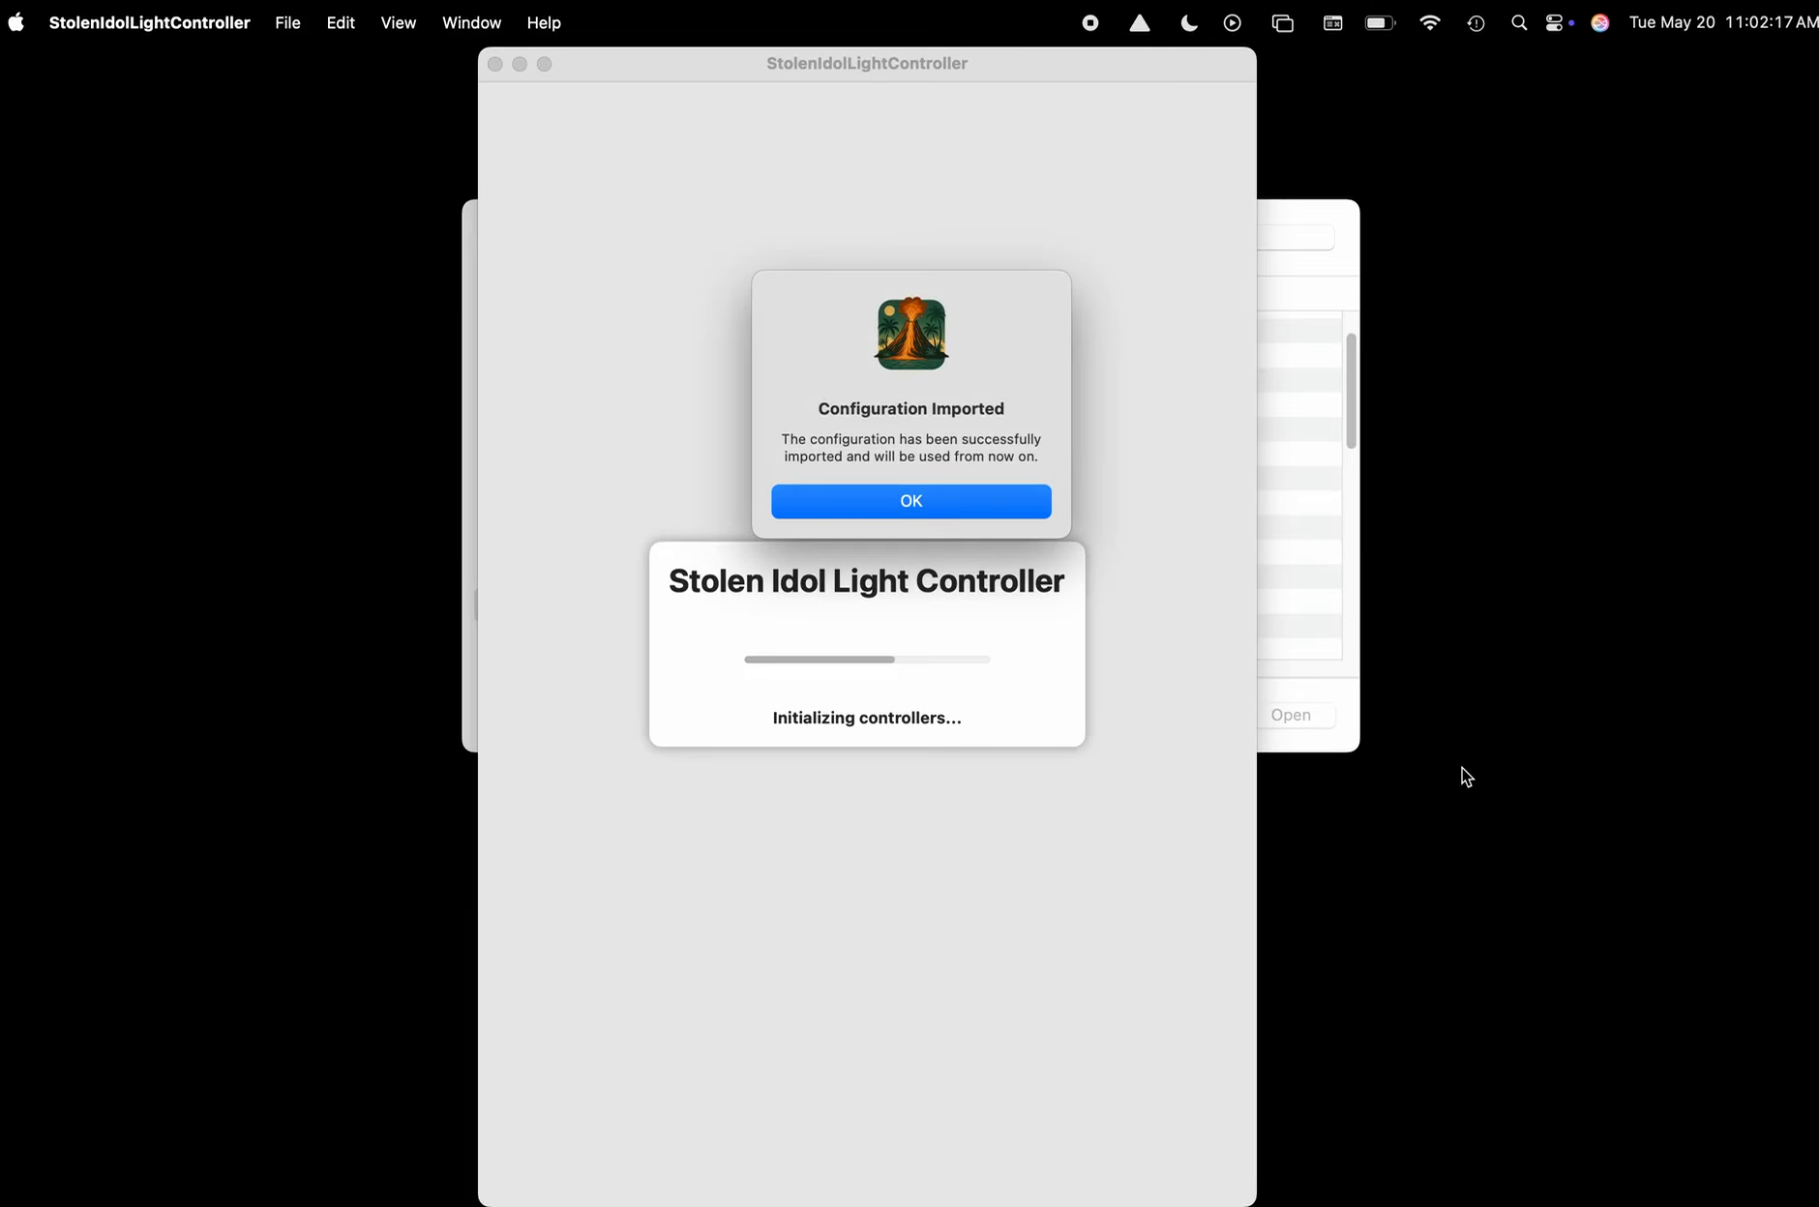
left_click(905, 501)
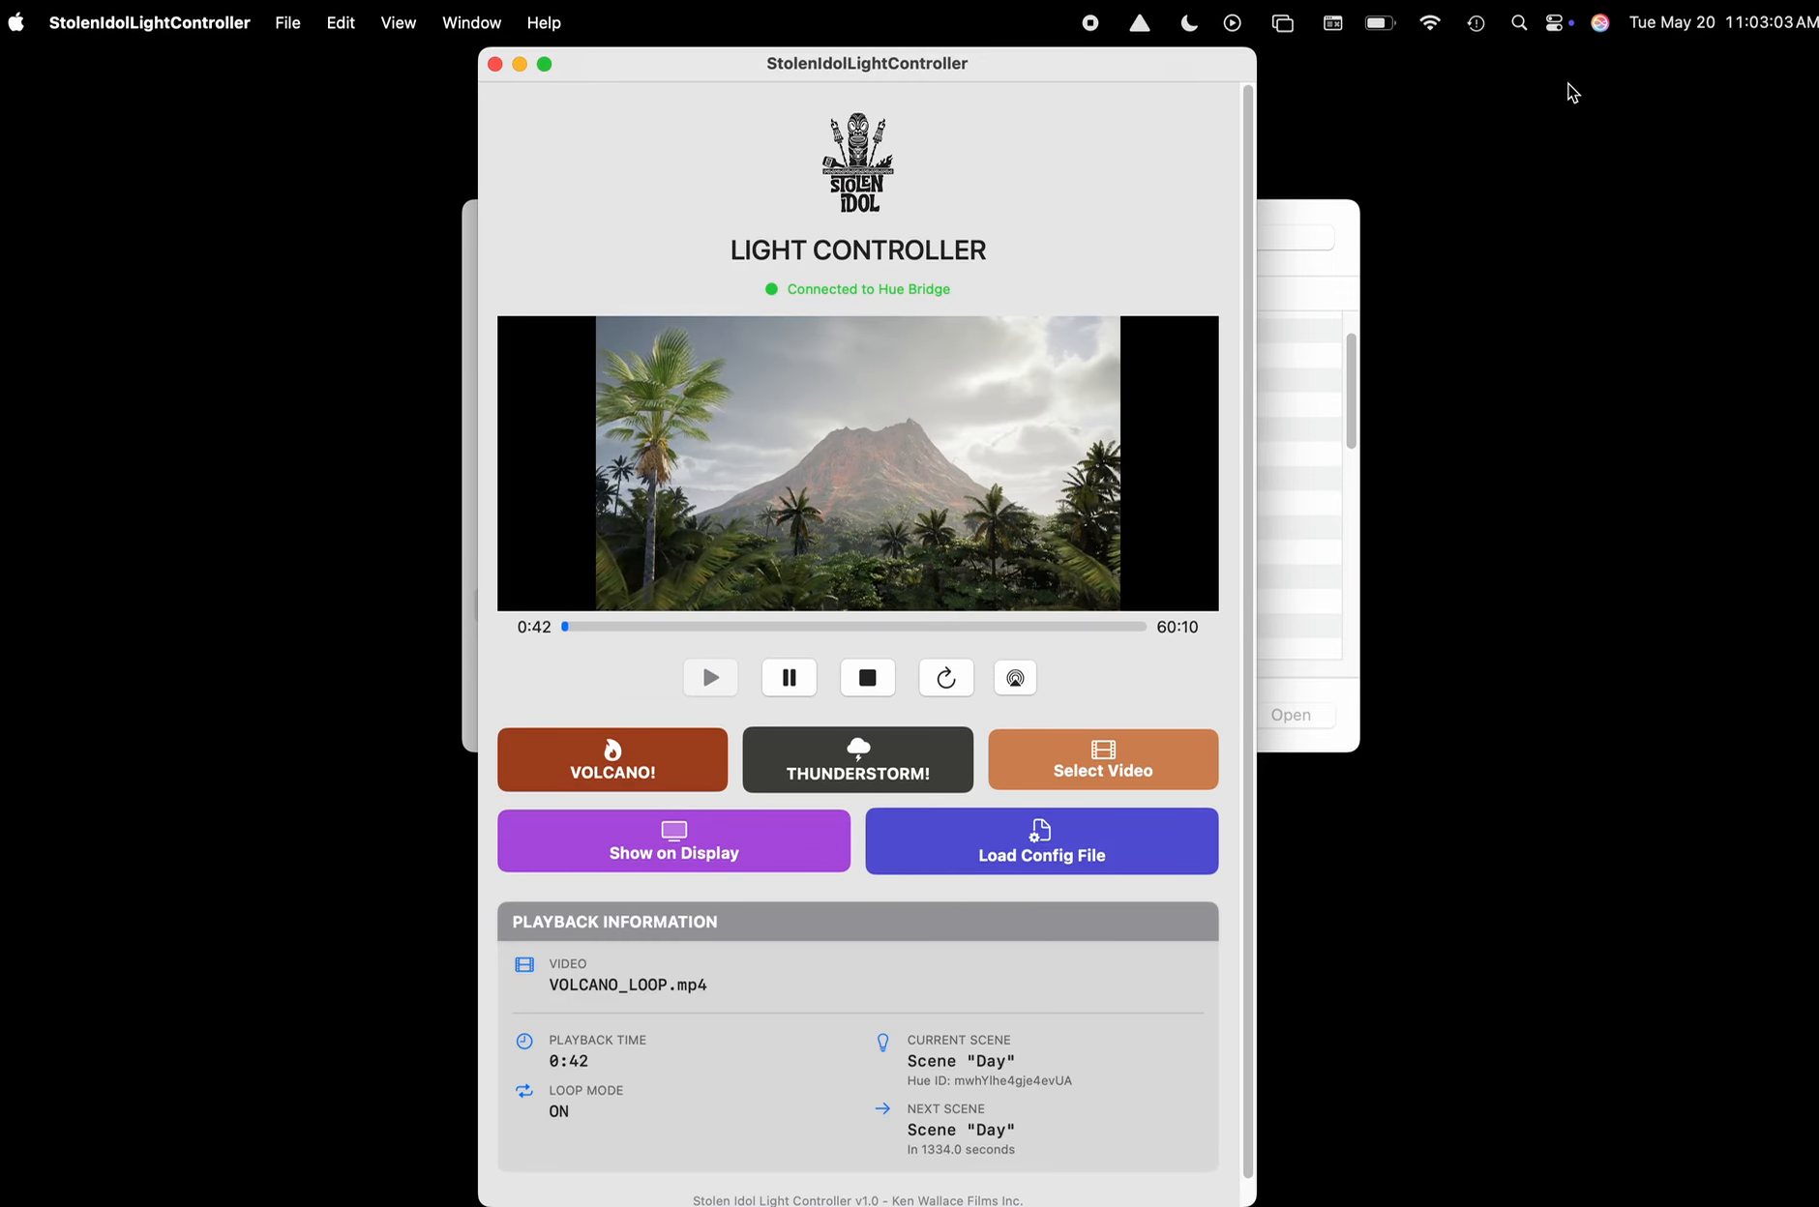
Extend the Mac's display to Tiki Room TV and show the controller's video on the external display.
left_click(1559, 23)
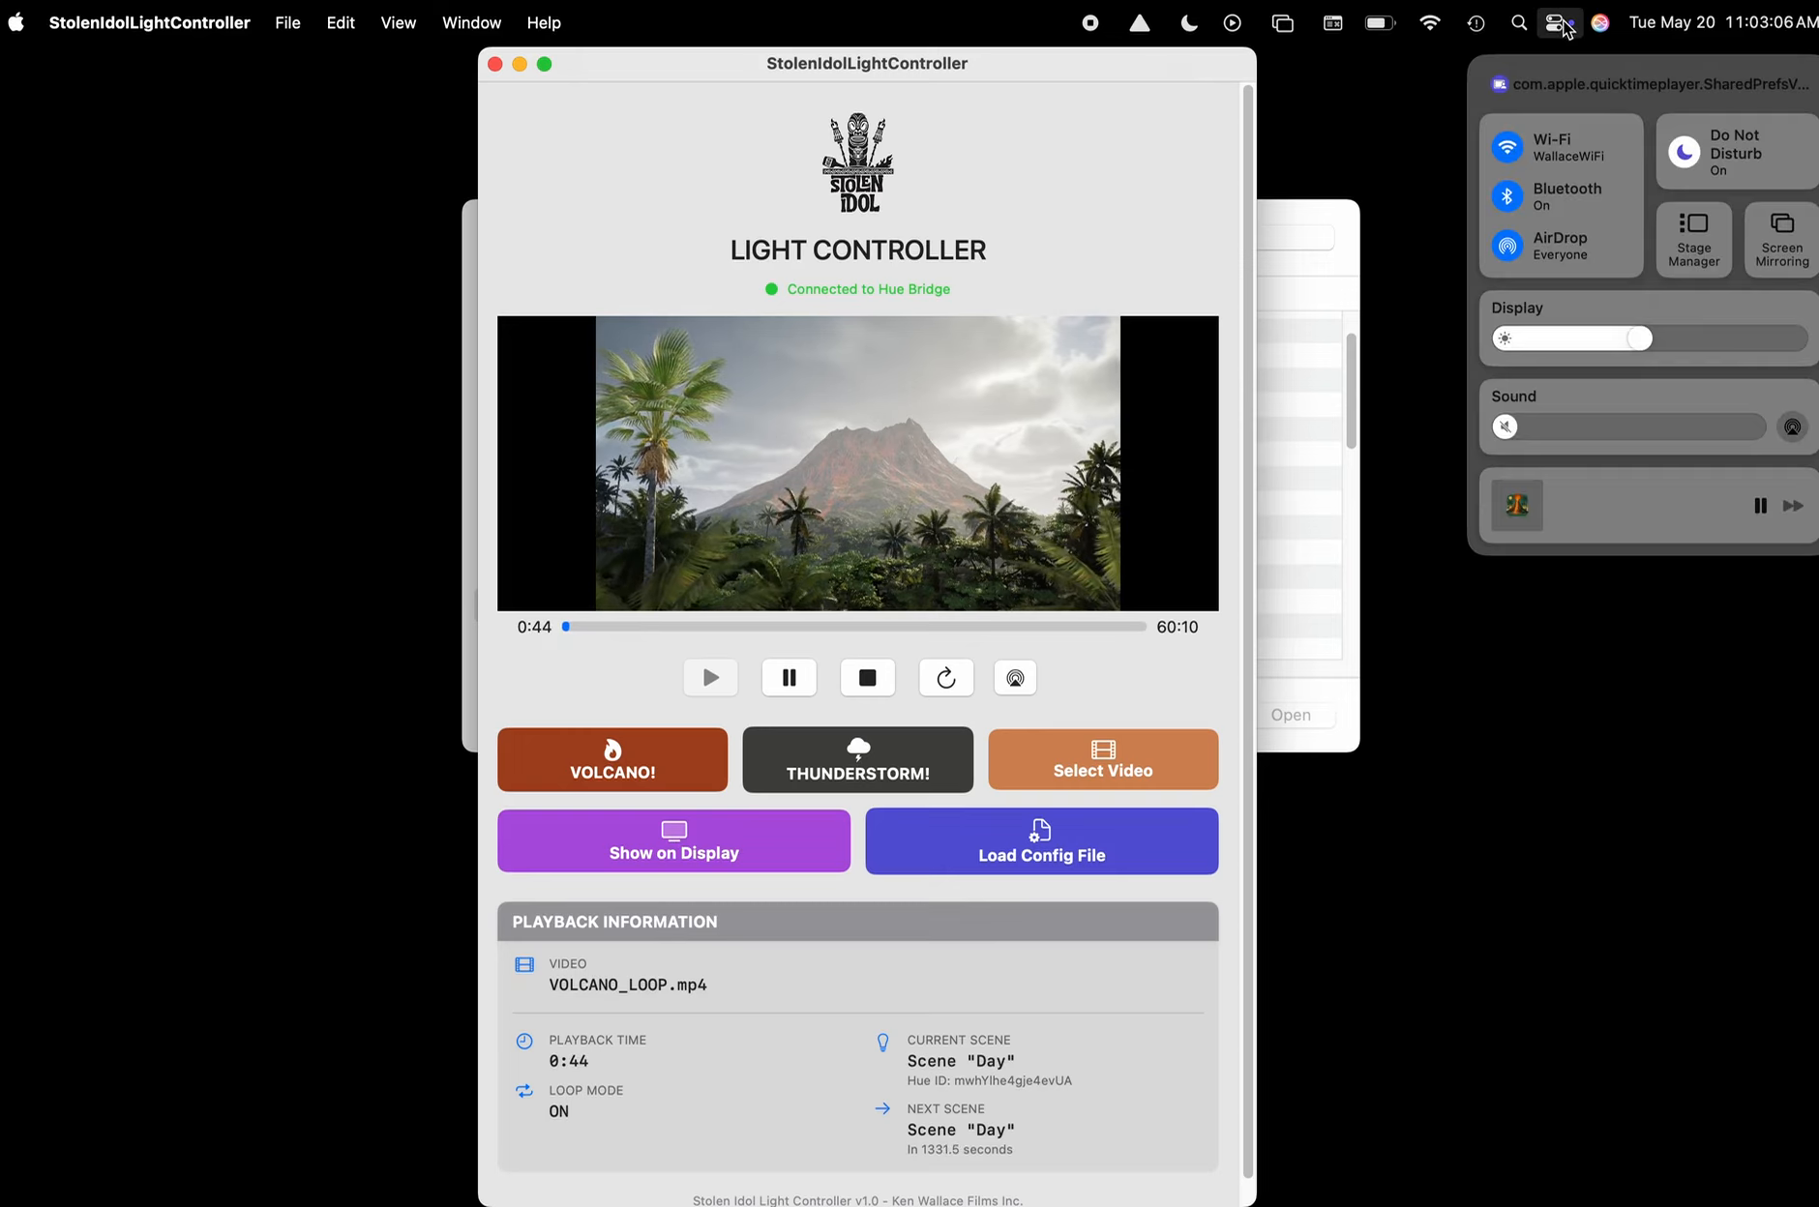
left_click(1786, 239)
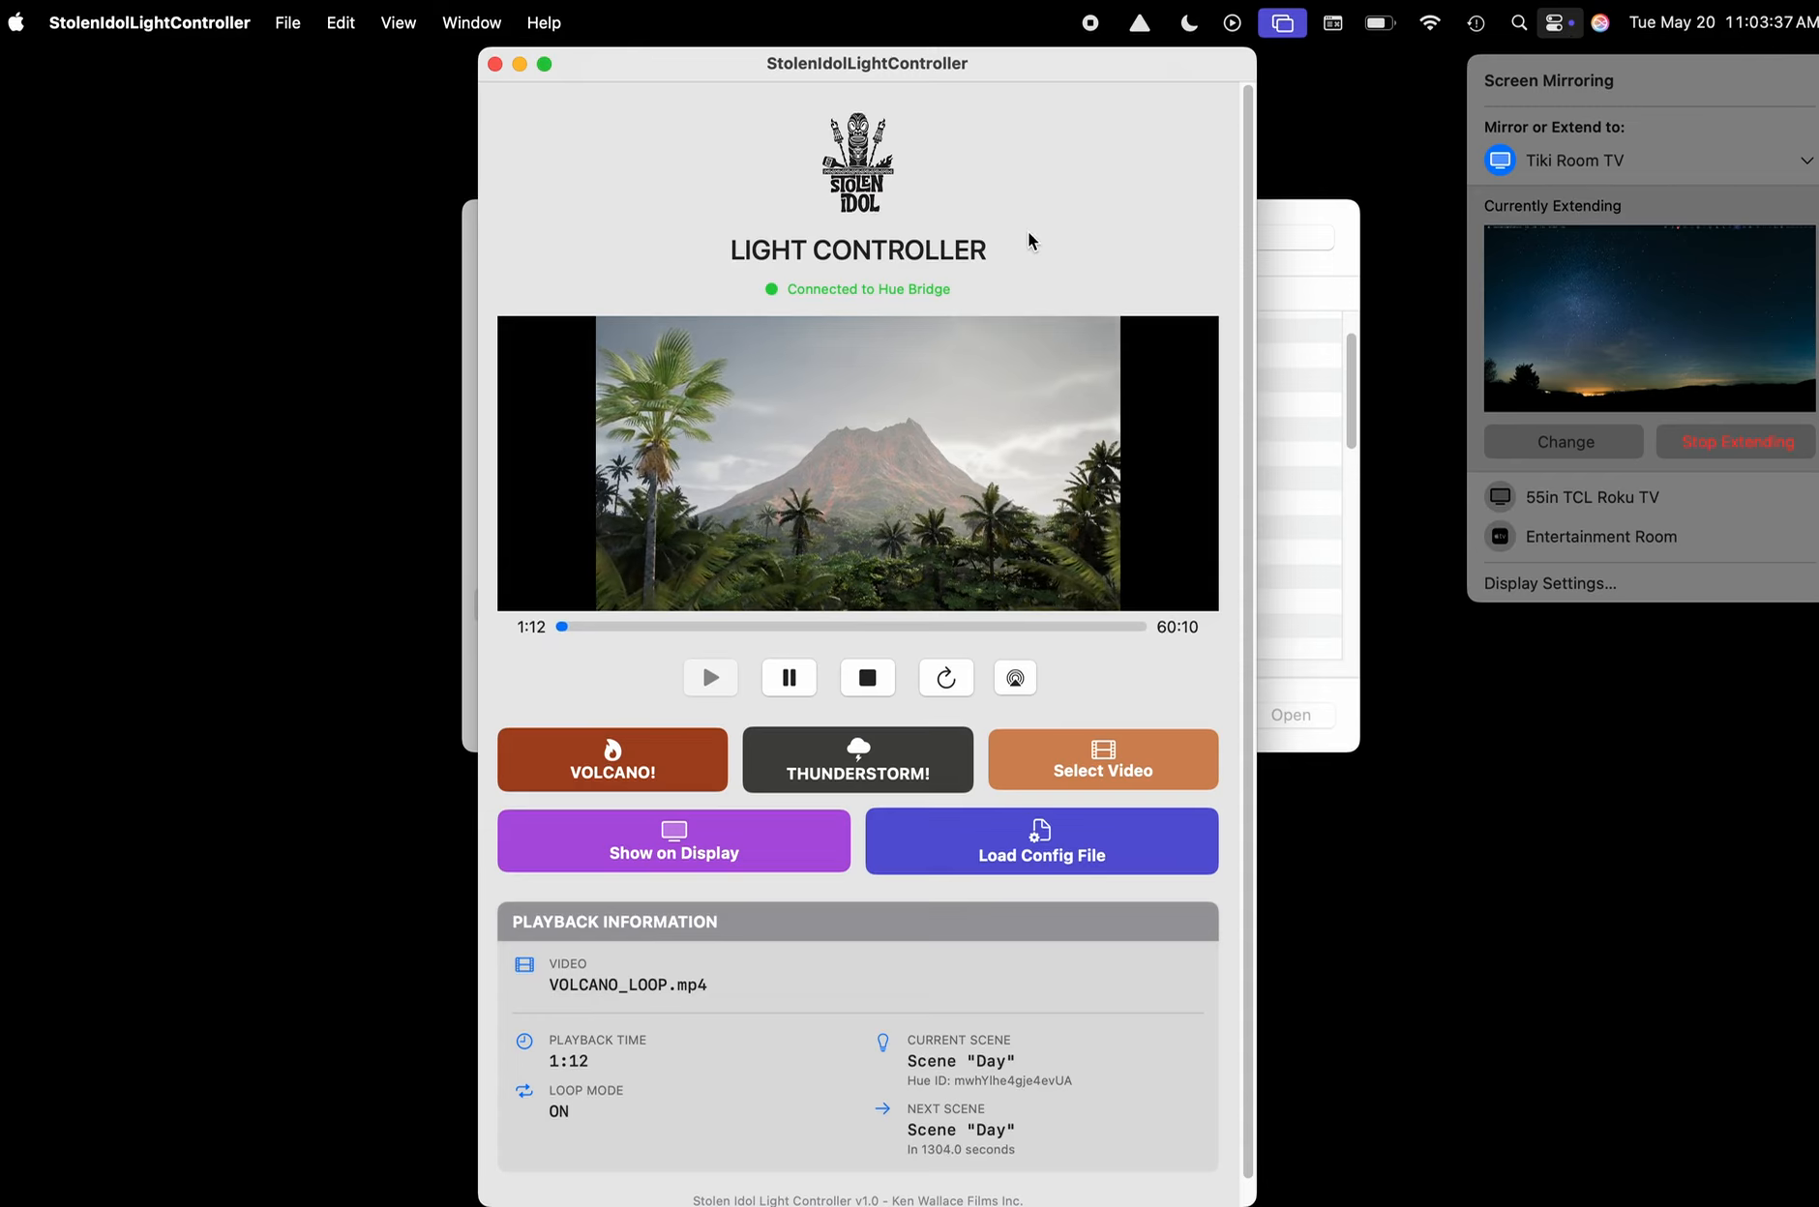
left_click(1096, 70)
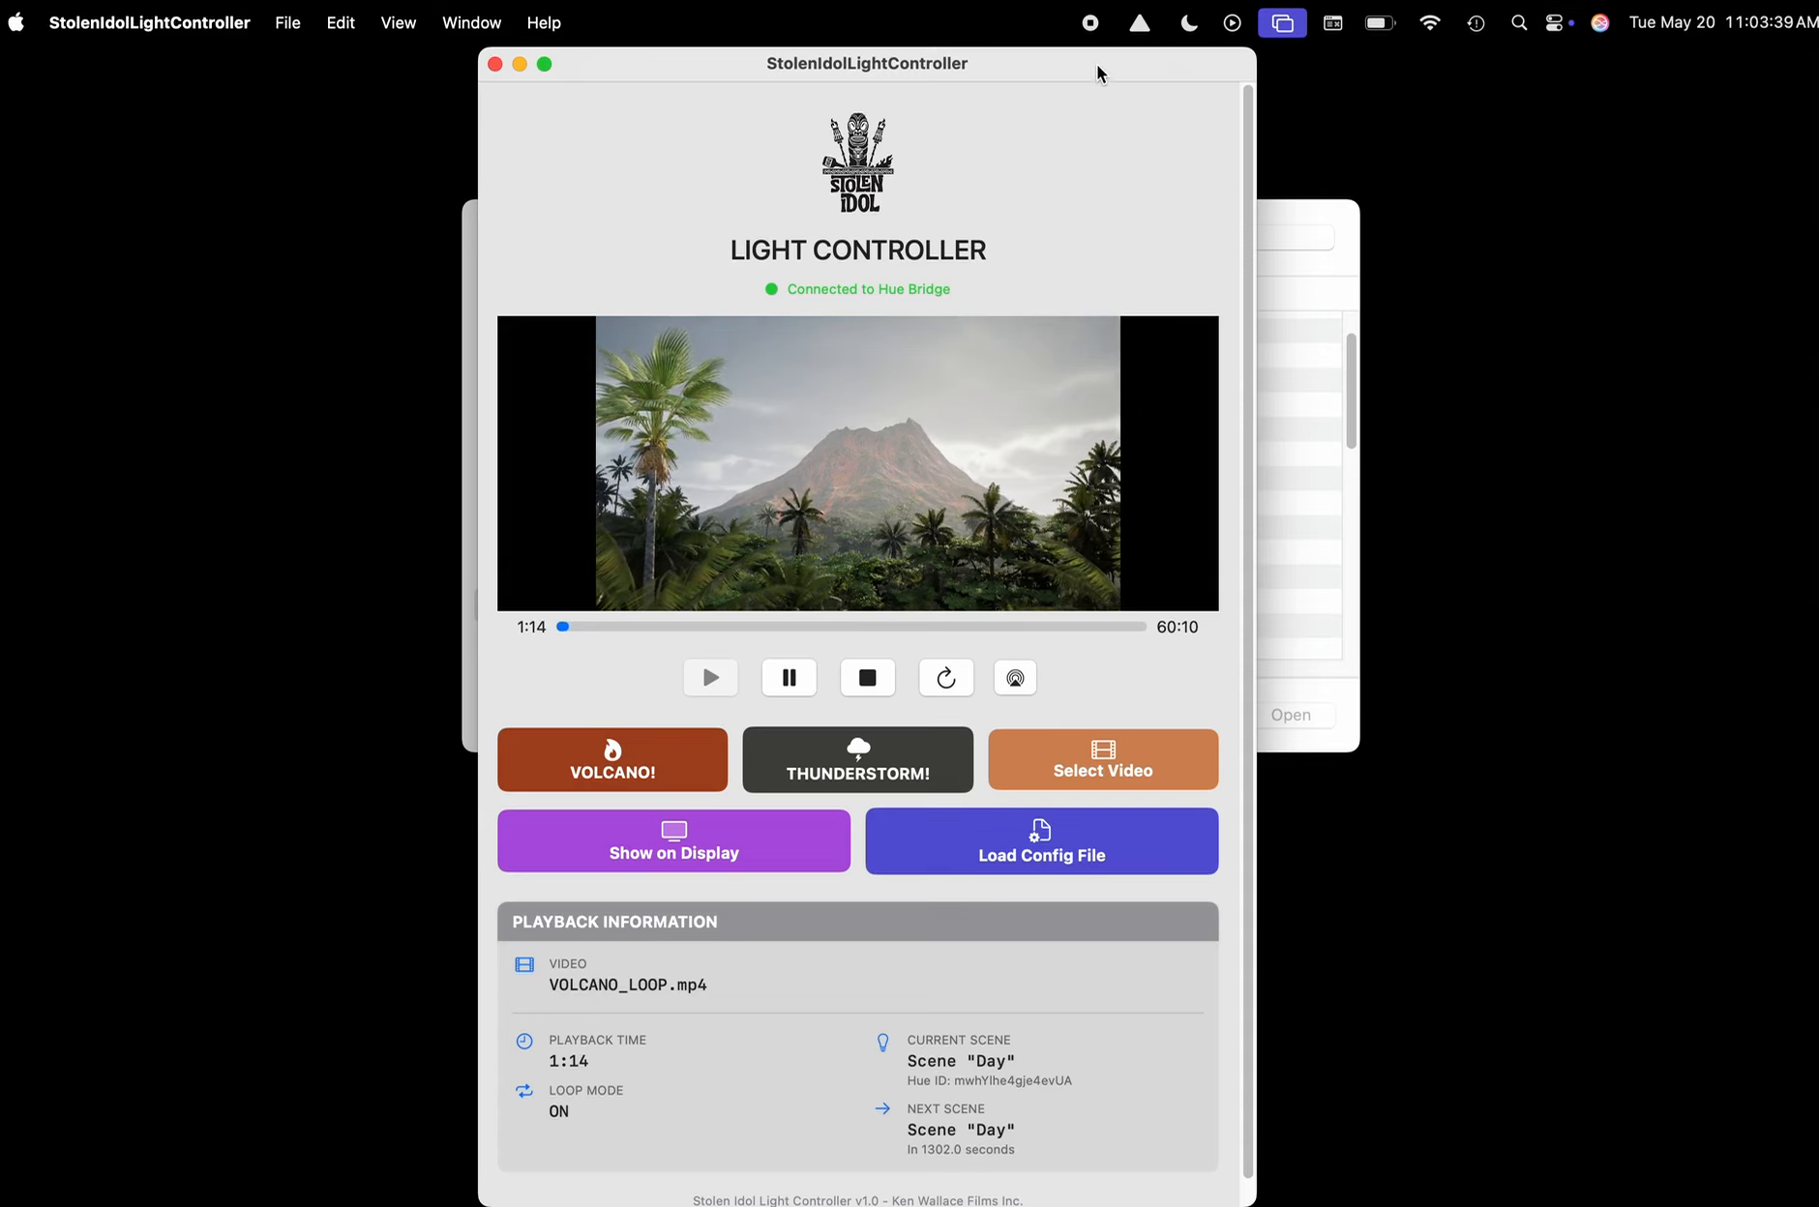
left_click(694, 838)
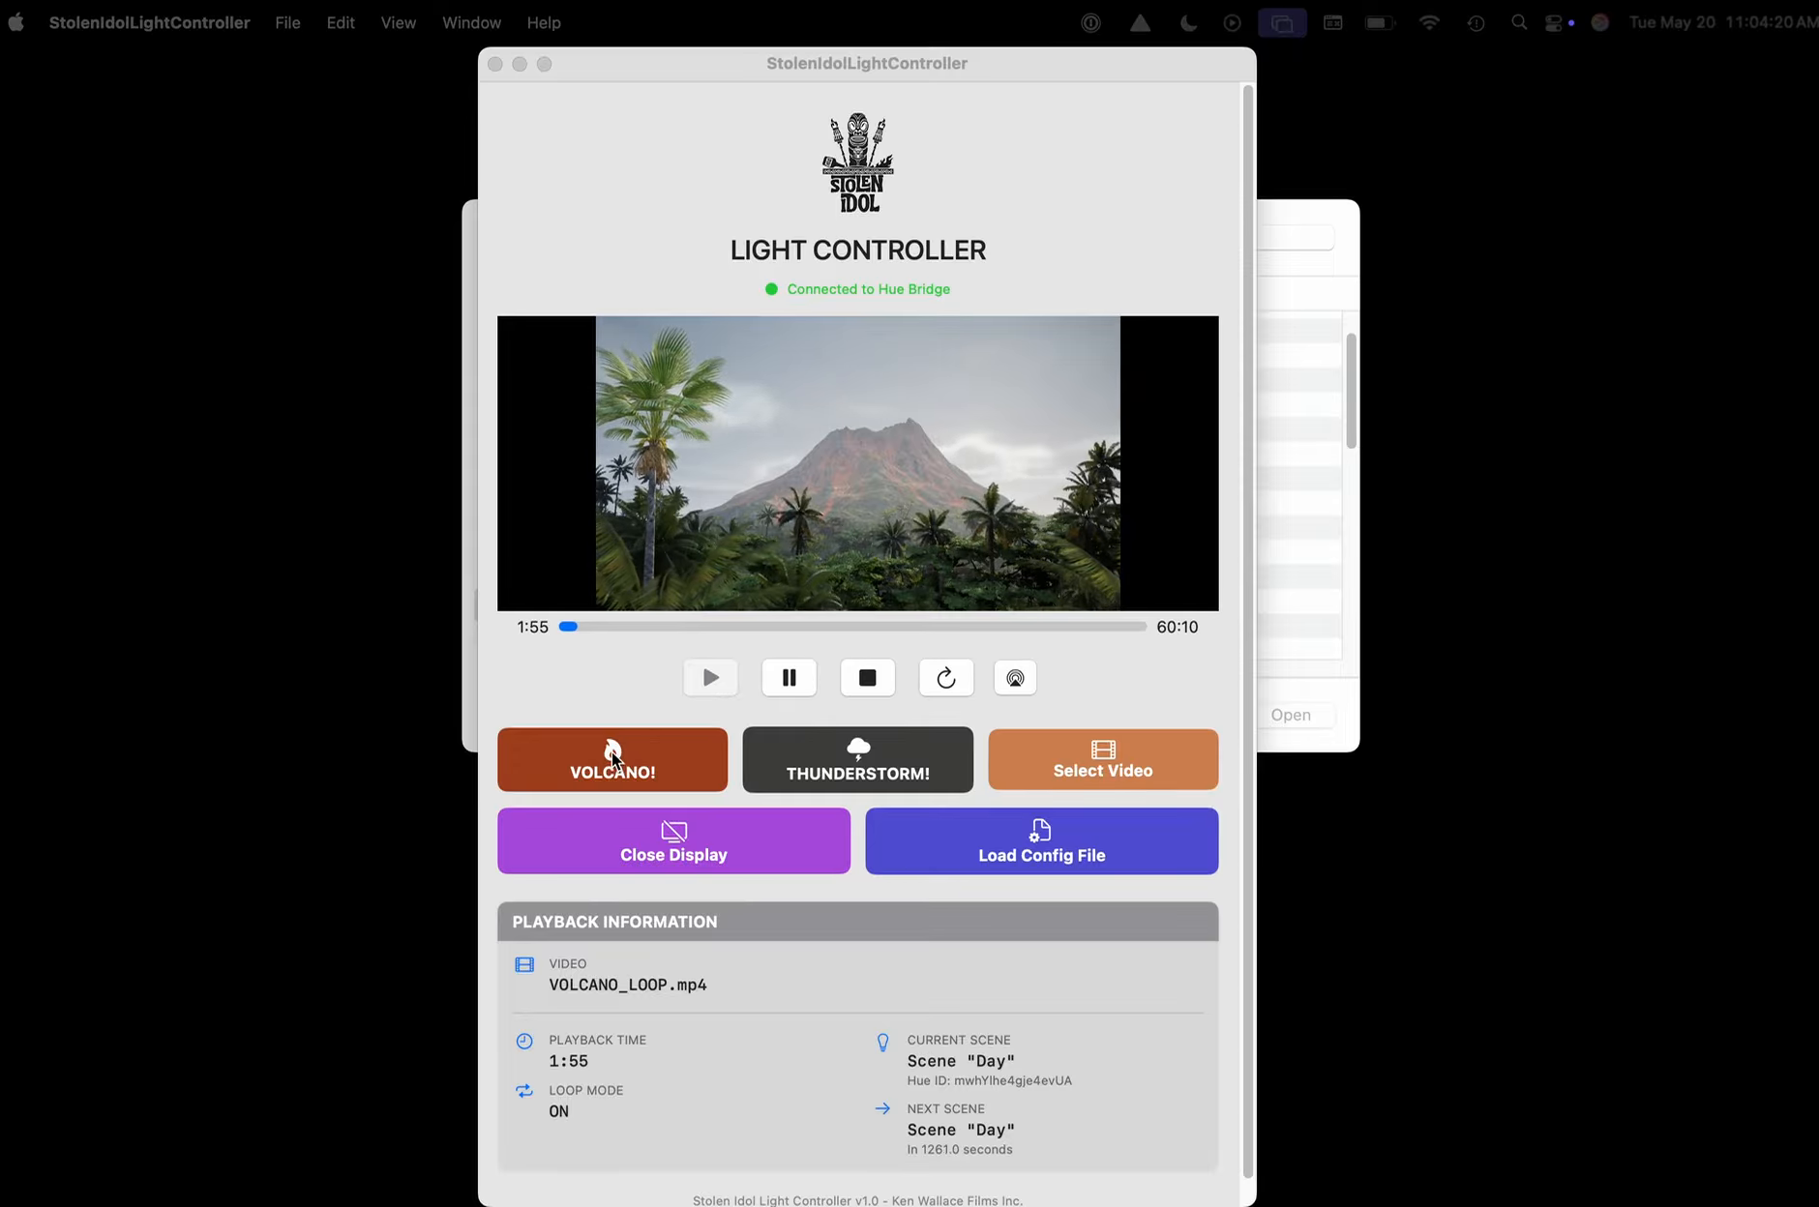
Trigger the Volcano special scene manually, followed by the Thunderstorm special scene.
left_click(612, 750)
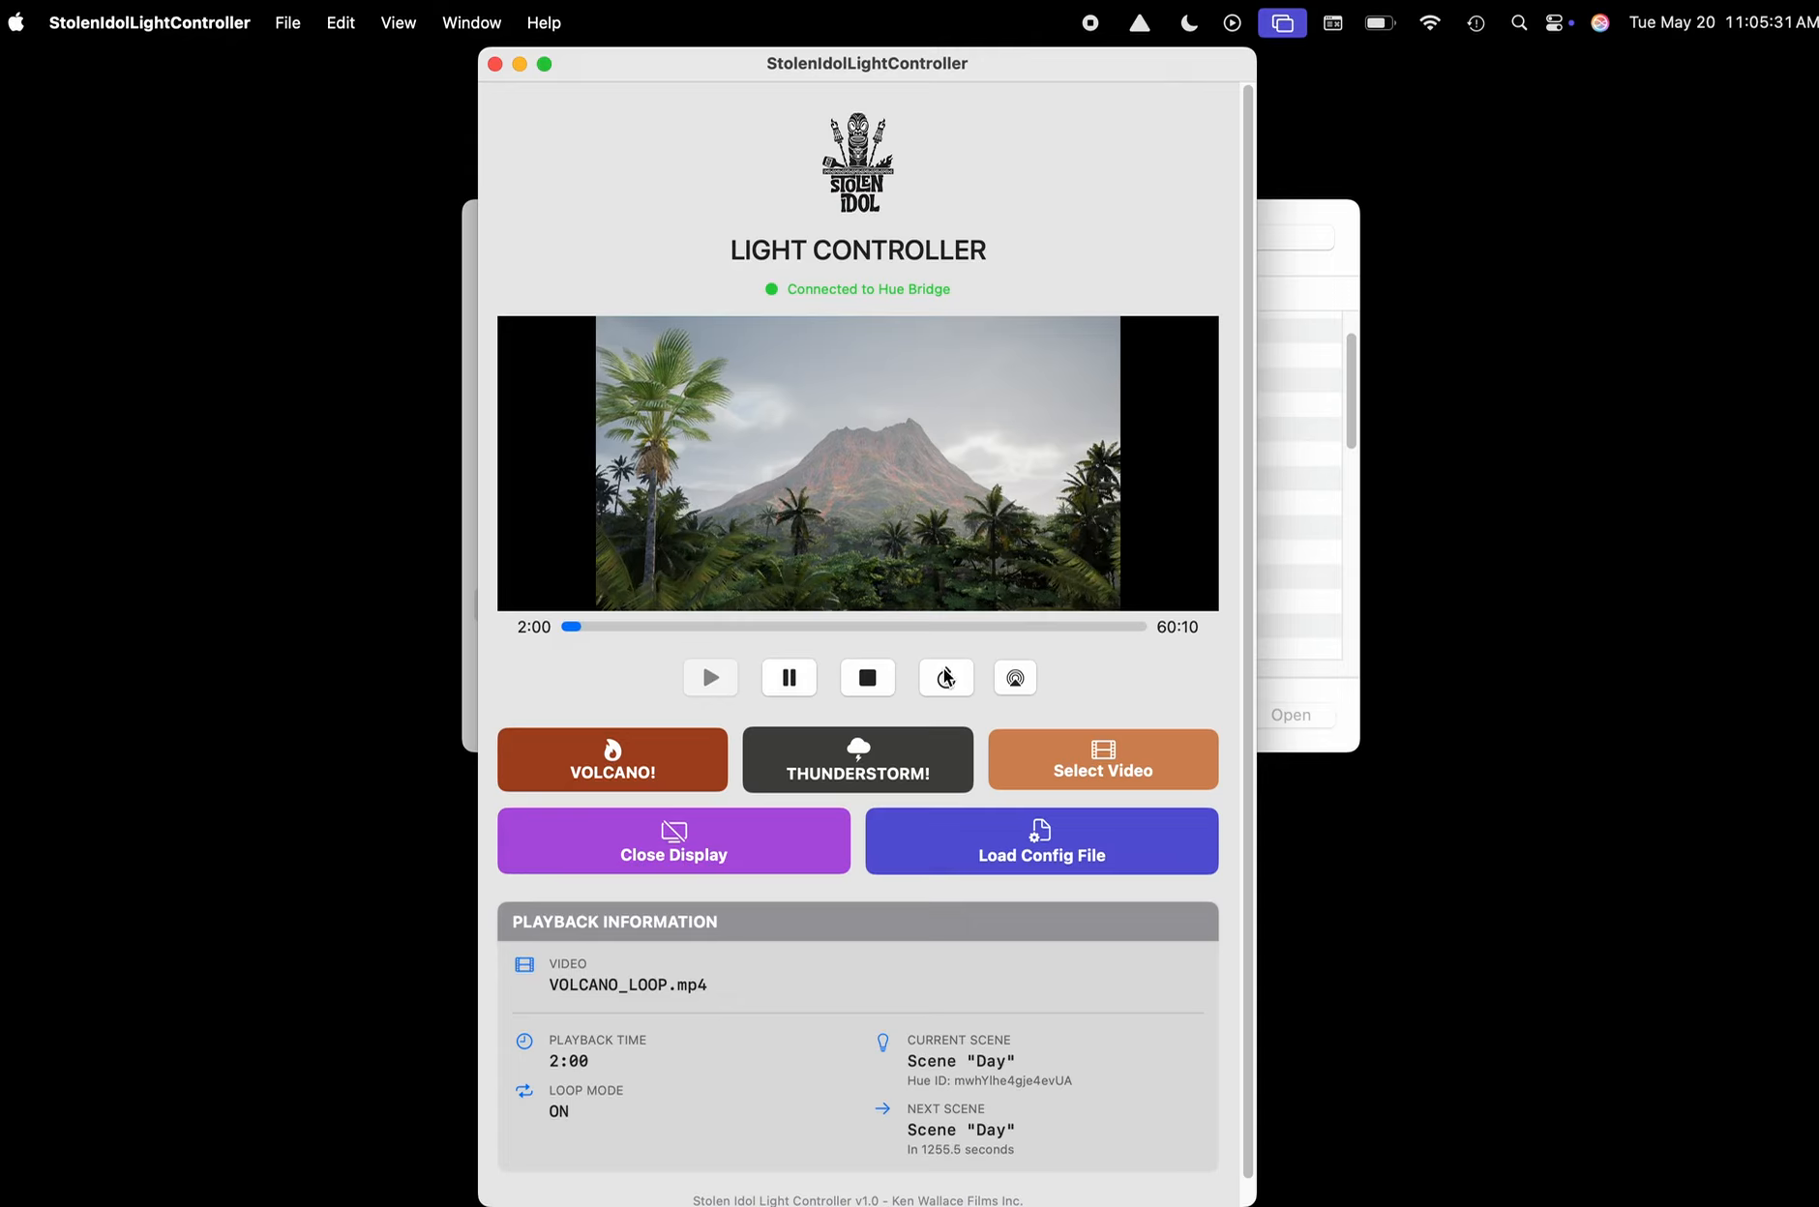
left_click(861, 759)
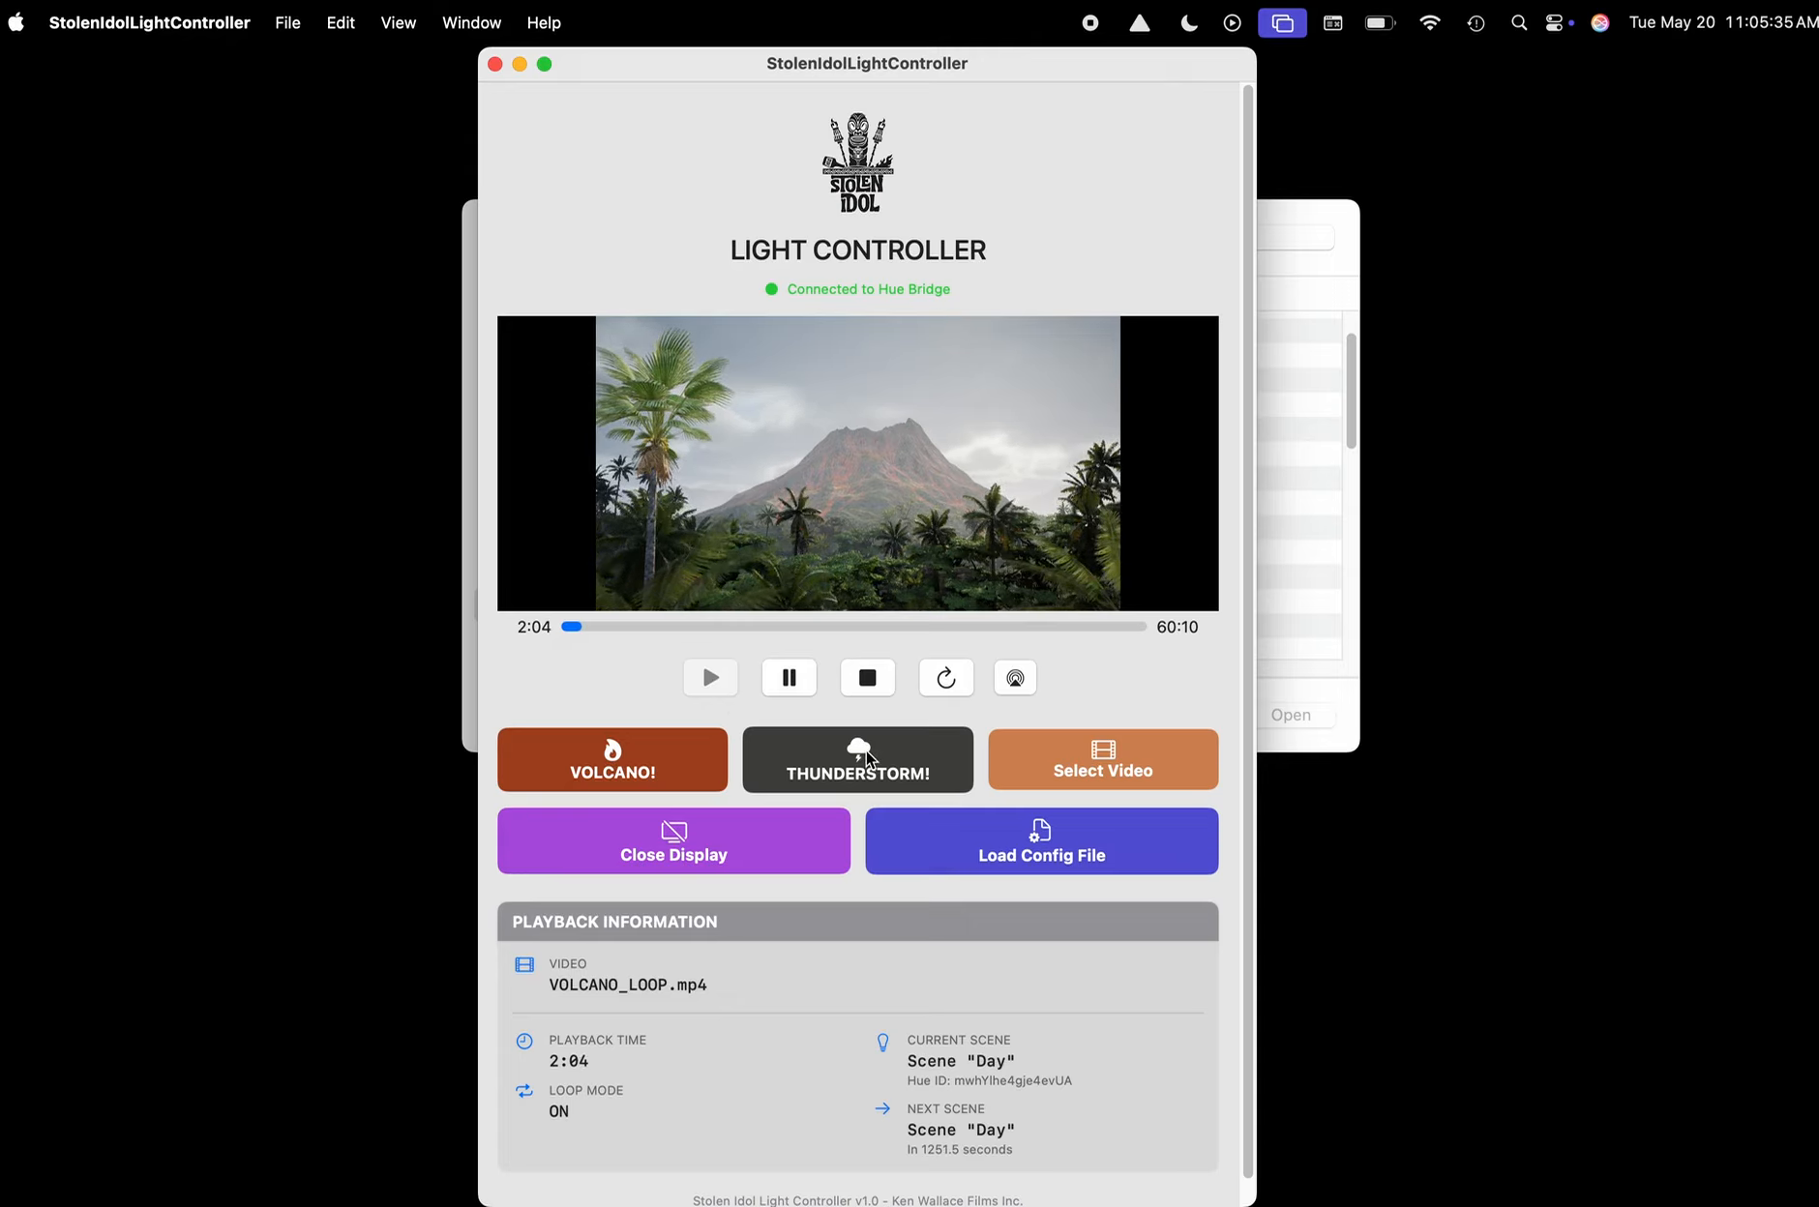